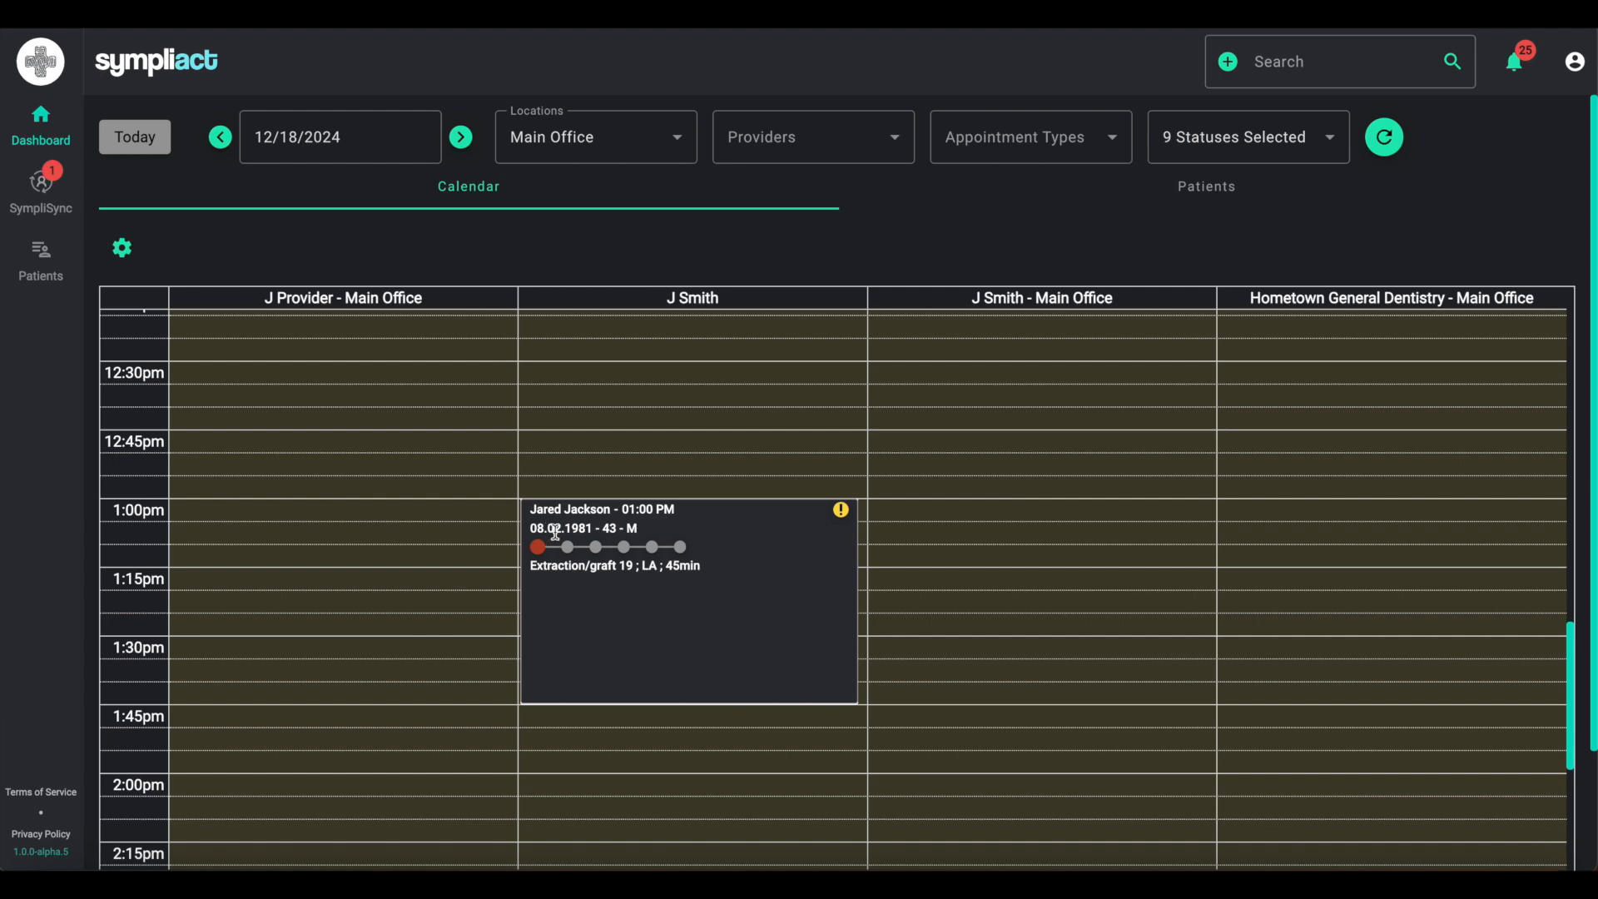
- Open the 1:00 PM appointment for the patient and advance its status to the fourth stage
{"action": "mouse_move", "coordinate": [537, 551]}
{"action": "left_click", "coordinate": [703, 613]}
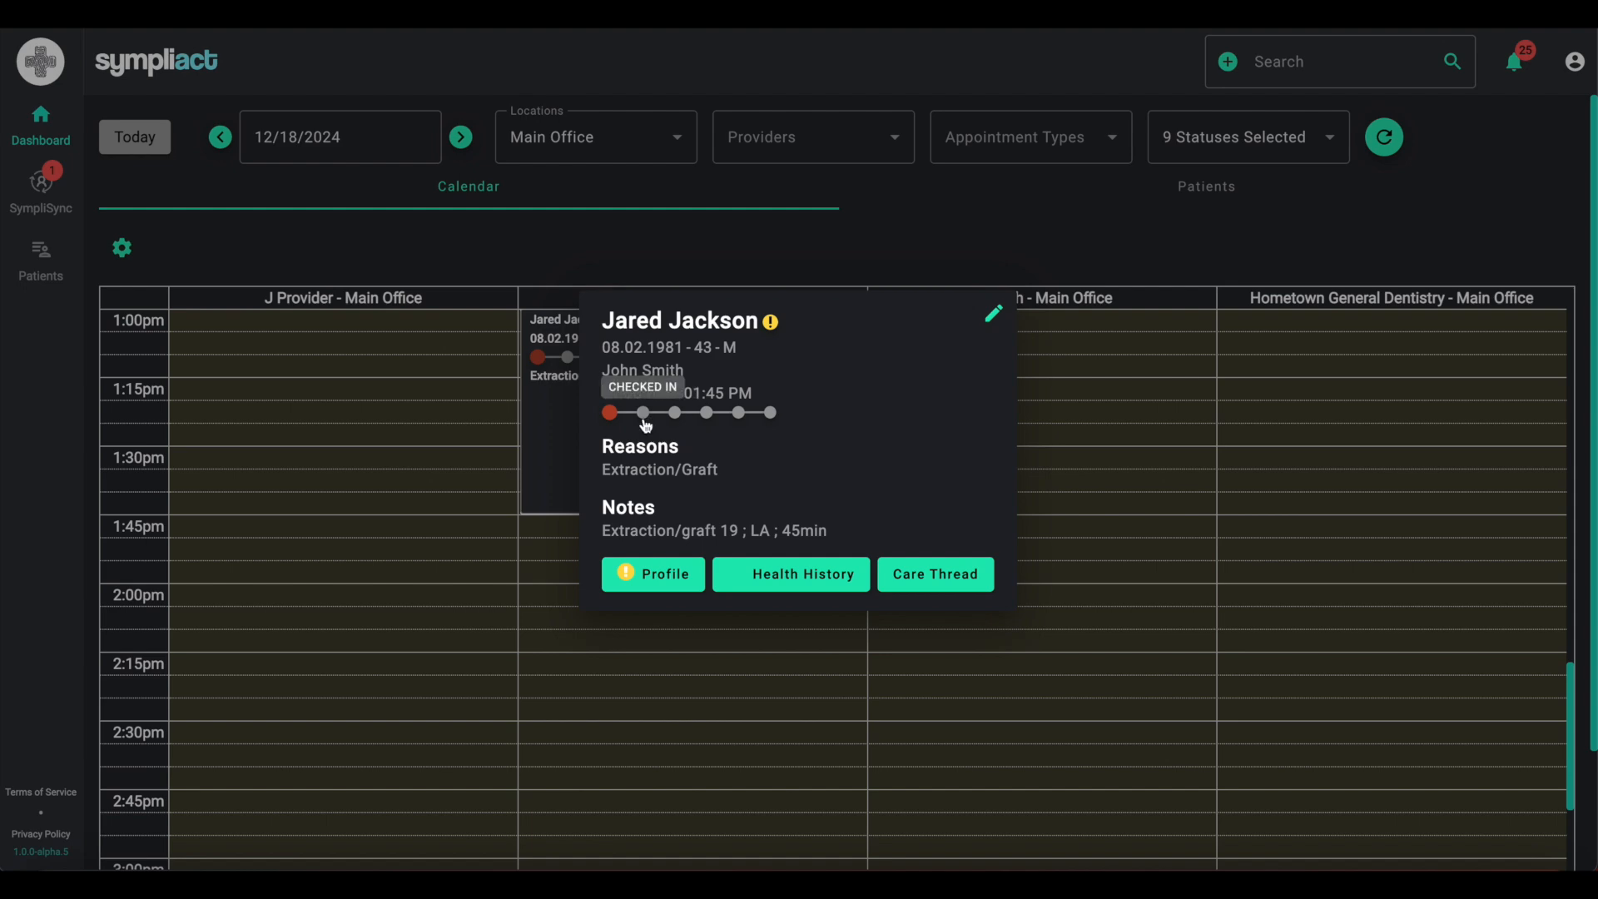
{"action": "left_click", "coordinate": [706, 413]}
{"action": "left_click", "coordinate": [726, 495]}
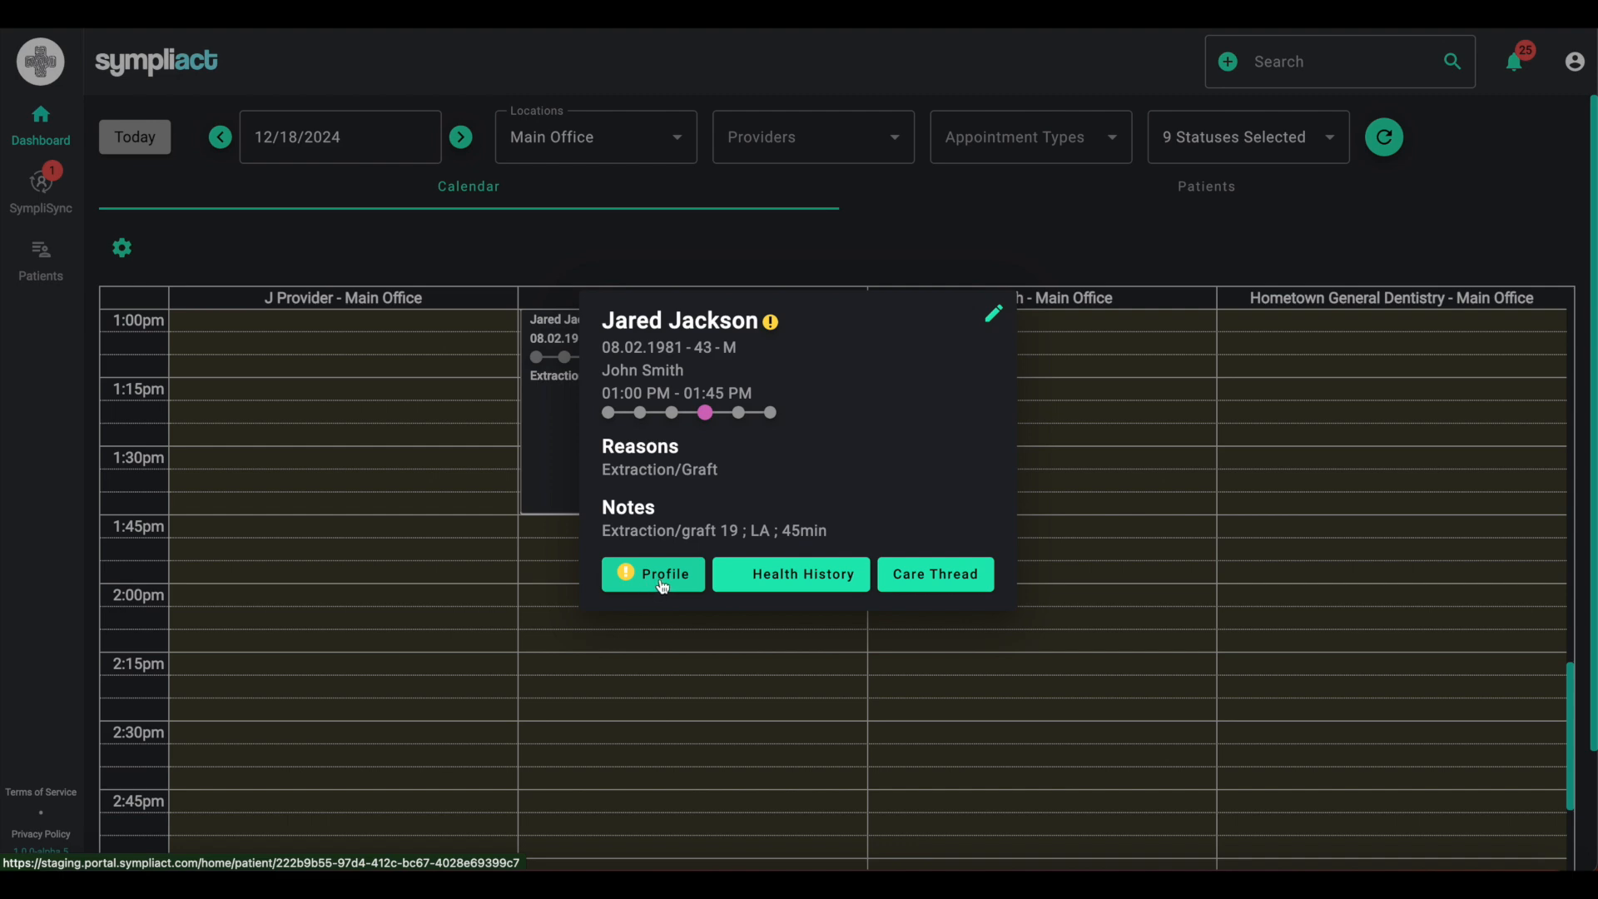
- Open the patient's care thread and read through its entries from thread creation to today's surgery appointment
{"action": "left_click", "coordinate": [946, 583]}
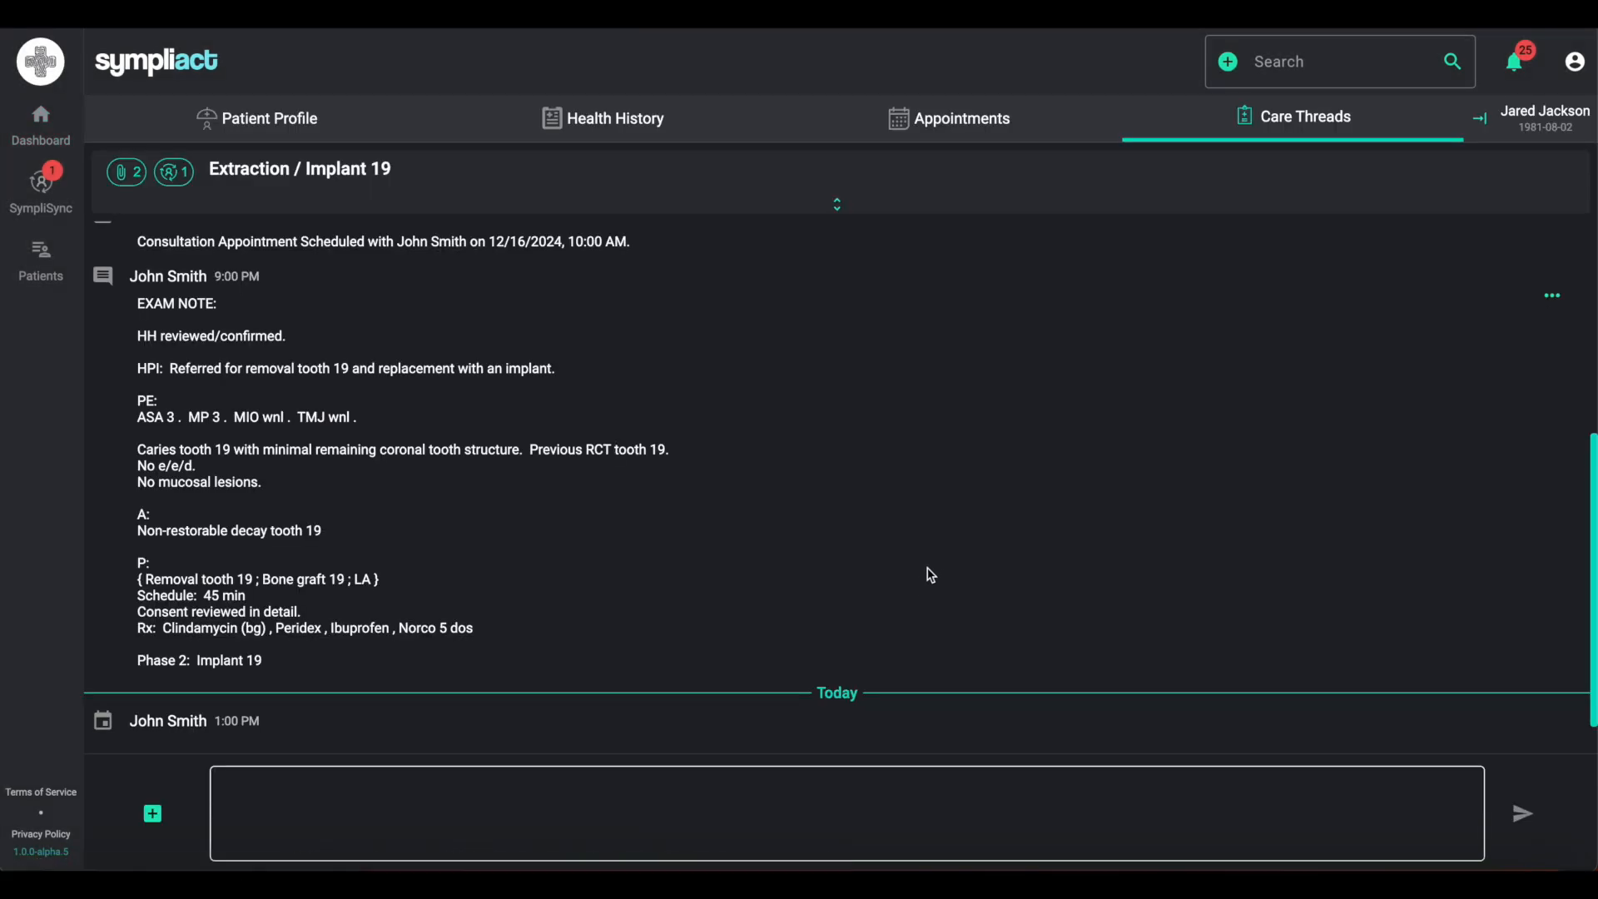
{"action": "scroll", "coordinate": [923, 559], "scroll_direction": "up", "scroll_amount": 1}
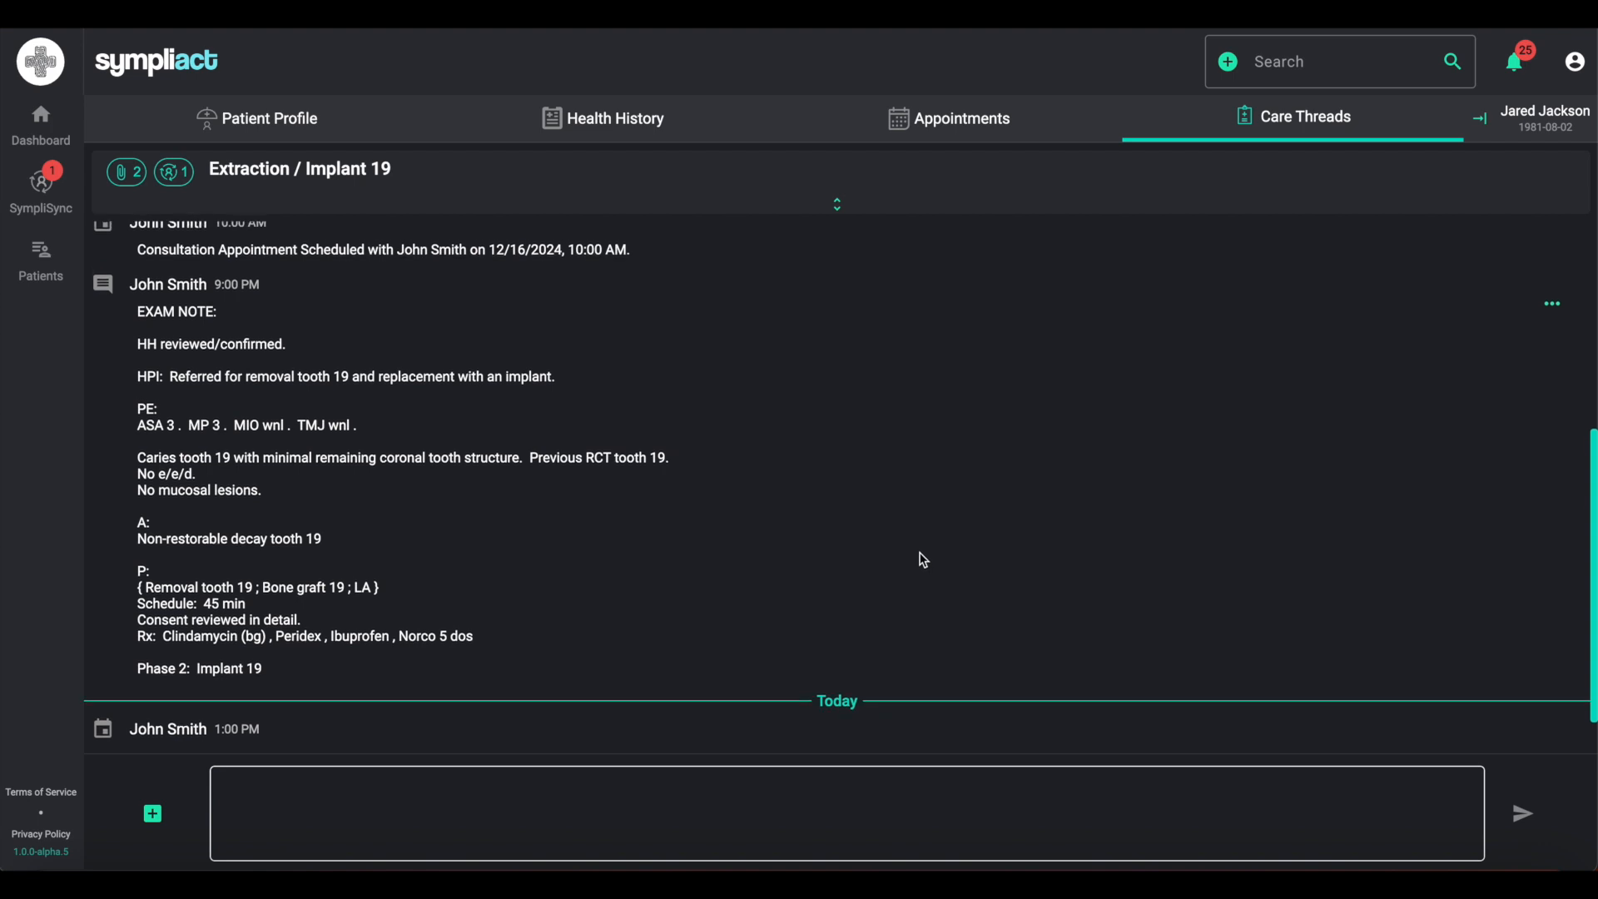
{"action": "scroll", "coordinate": [923, 560], "scroll_direction": "up", "scroll_amount": 1}
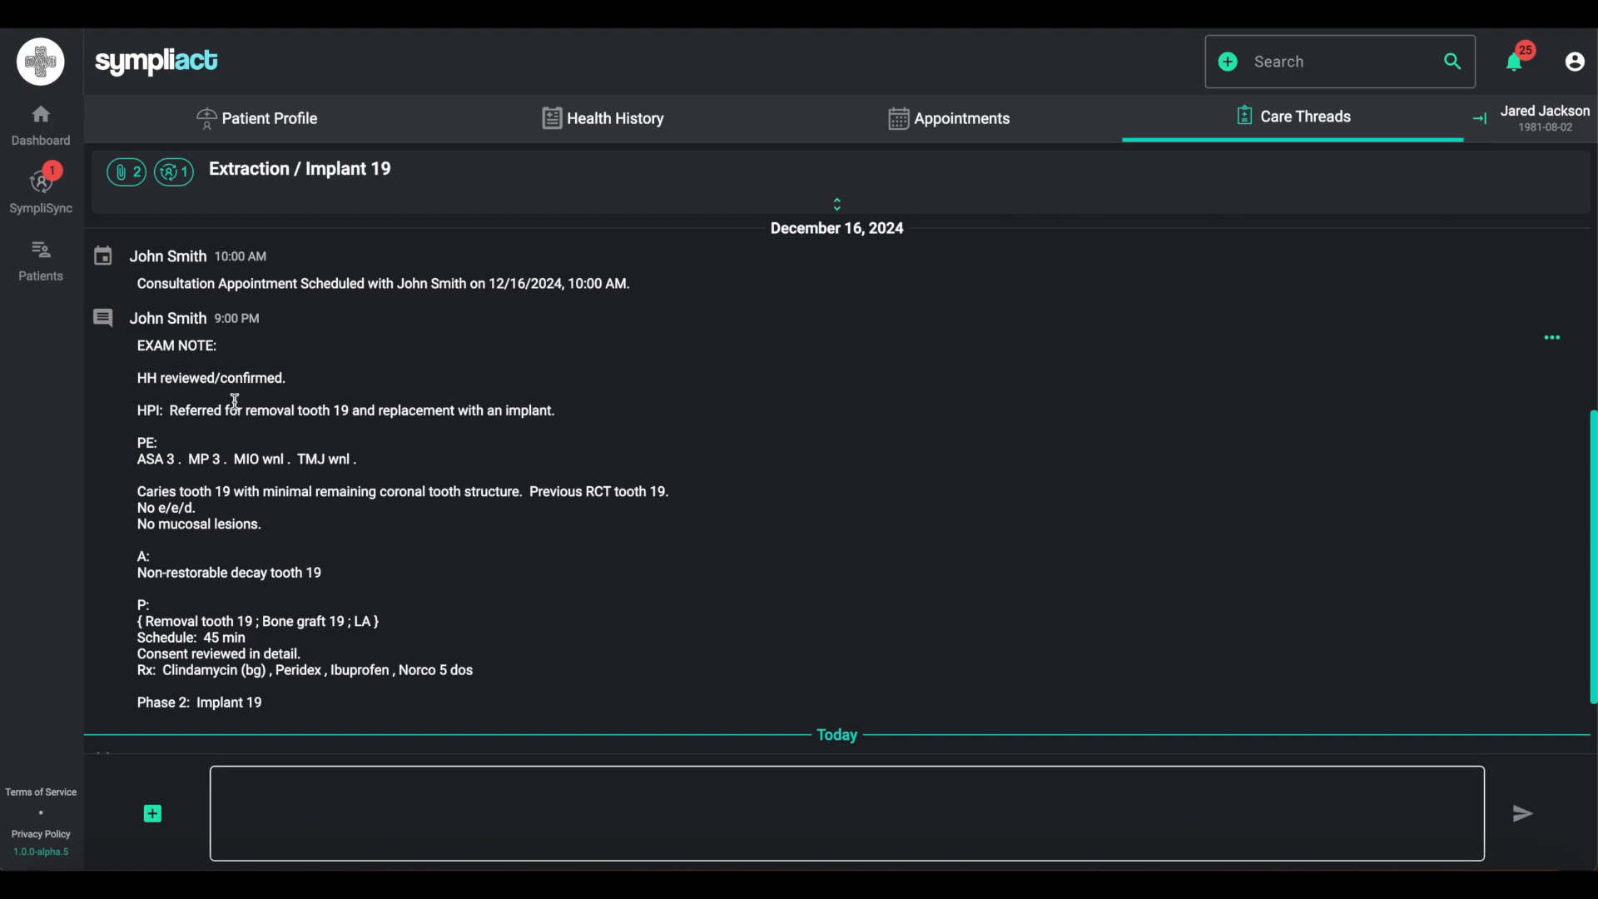
{"action": "scroll", "coordinate": [736, 544], "scroll_direction": "down", "scroll_amount": 3}
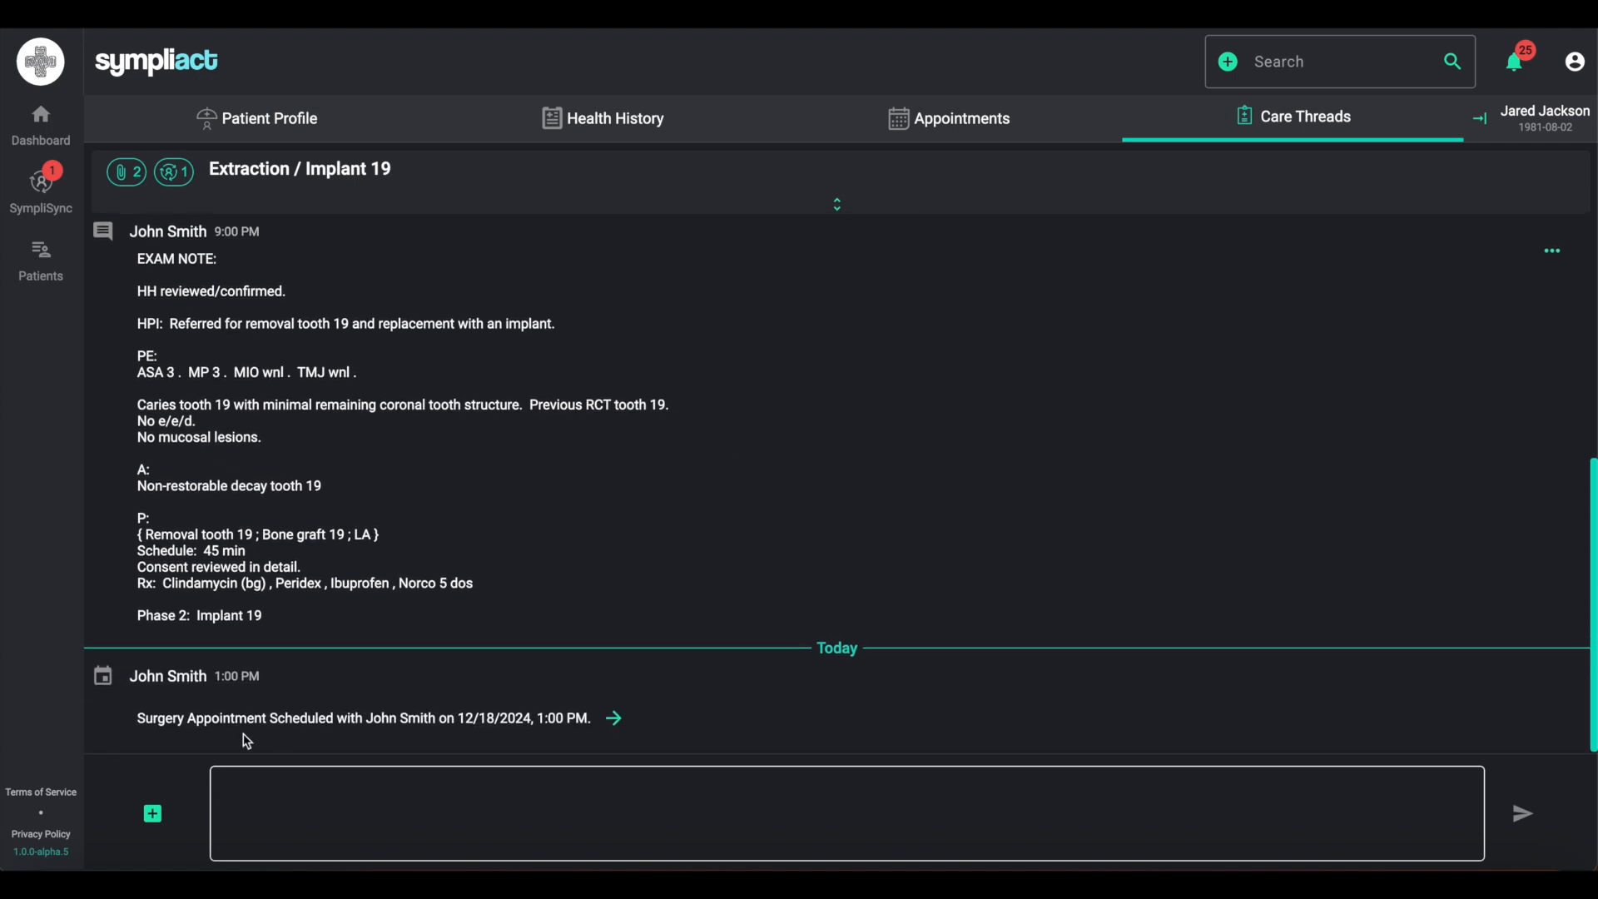
{"action": "scroll", "coordinate": [847, 482], "scroll_direction": "up", "scroll_amount": 1}
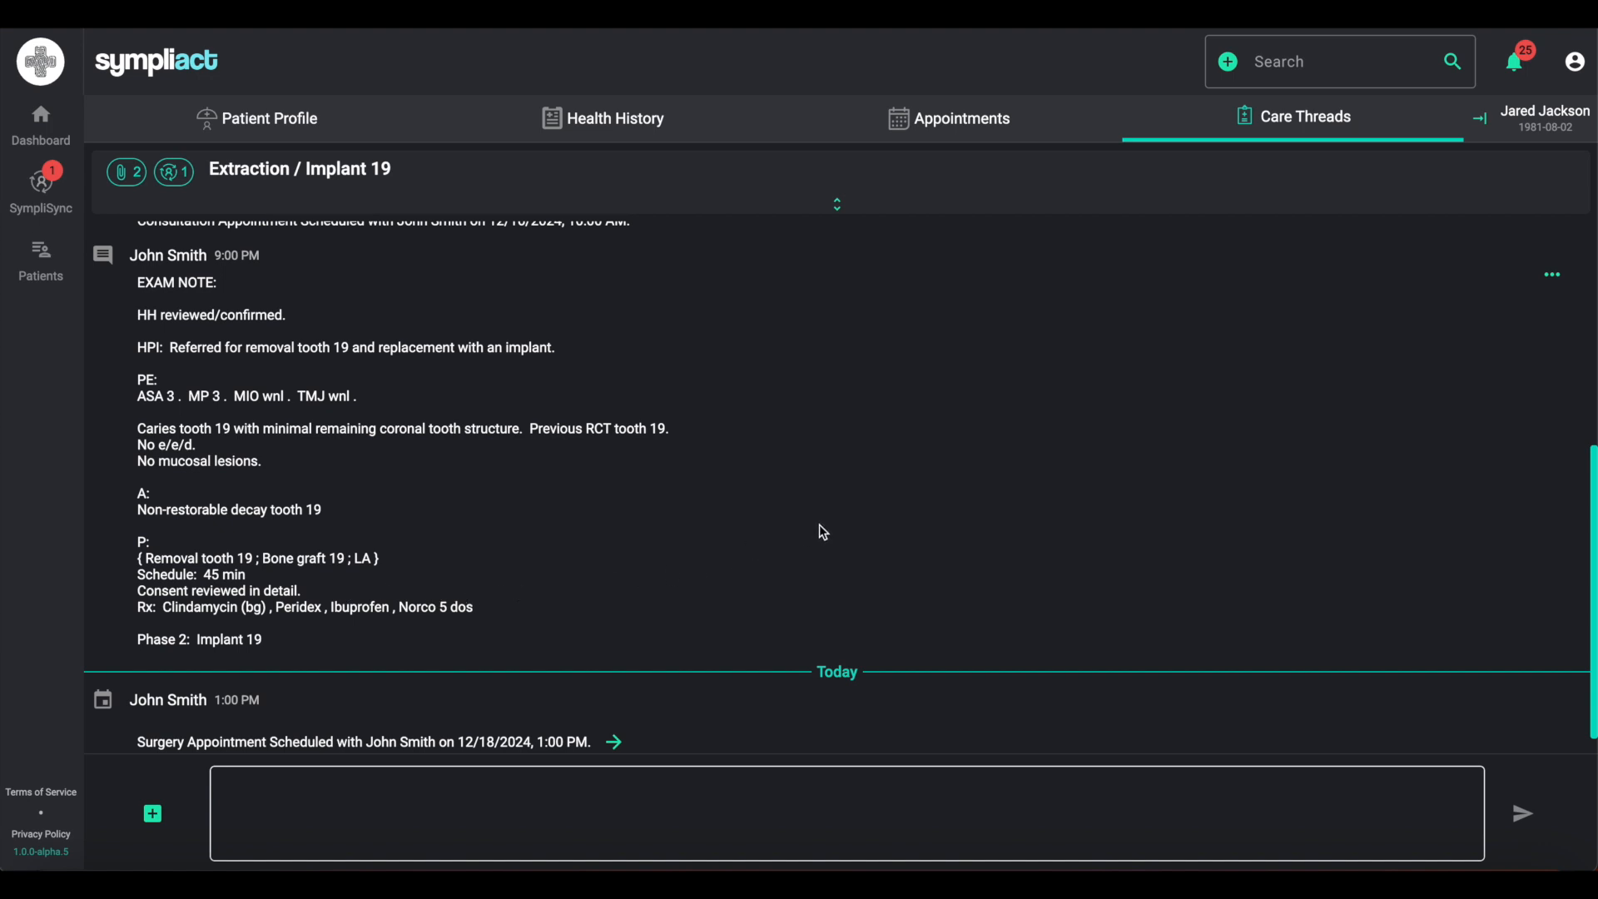
{"action": "scroll", "coordinate": [819, 523], "scroll_direction": "up", "scroll_amount": 1}
{"action": "scroll", "coordinate": [823, 531], "scroll_direction": "up", "scroll_amount": 1}
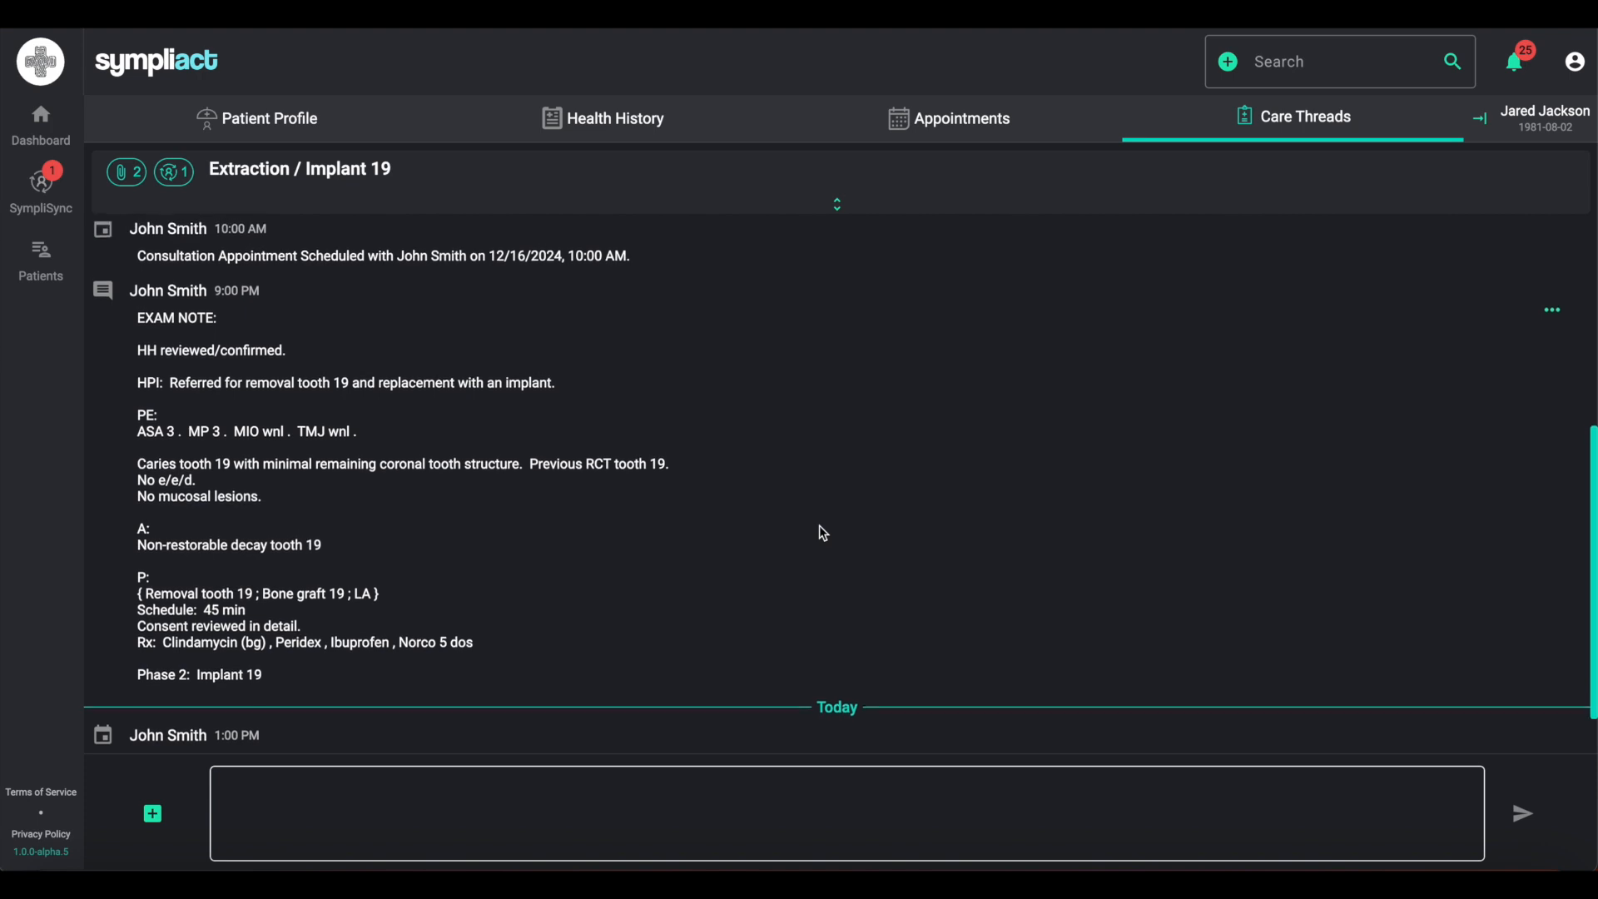
{"action": "scroll", "coordinate": [823, 532], "scroll_direction": "up", "scroll_amount": 2}
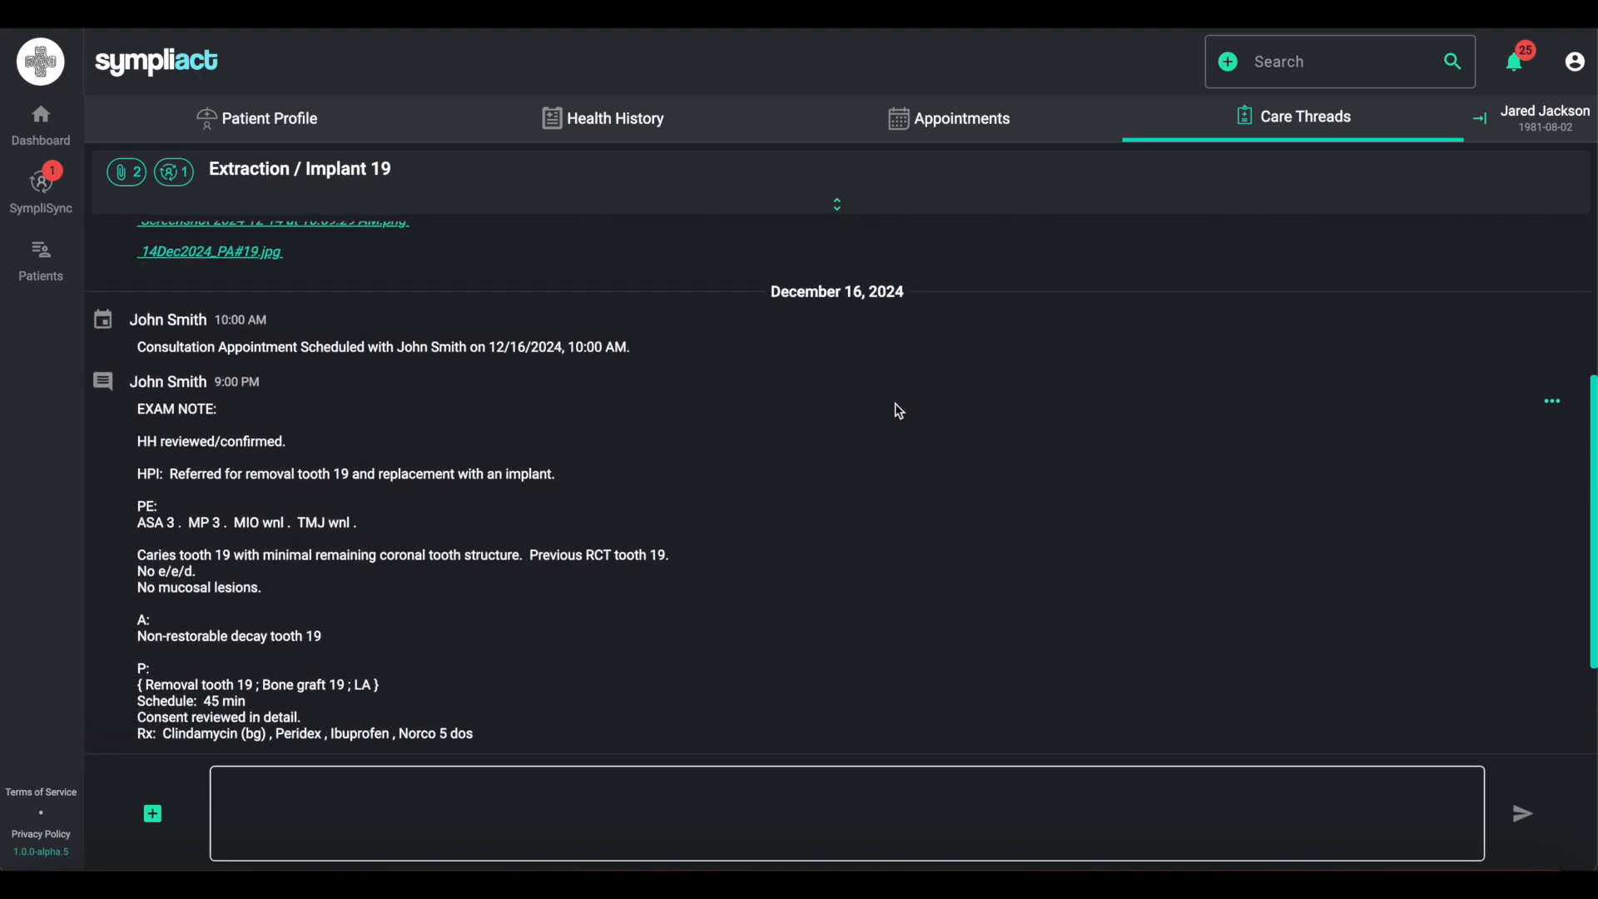
{"action": "mouse_move", "coordinate": [876, 293]}
{"action": "scroll", "coordinate": [879, 491], "scroll_direction": "up", "scroll_amount": 3}
{"action": "scroll", "coordinate": [884, 500], "scroll_direction": "up", "scroll_amount": 1}
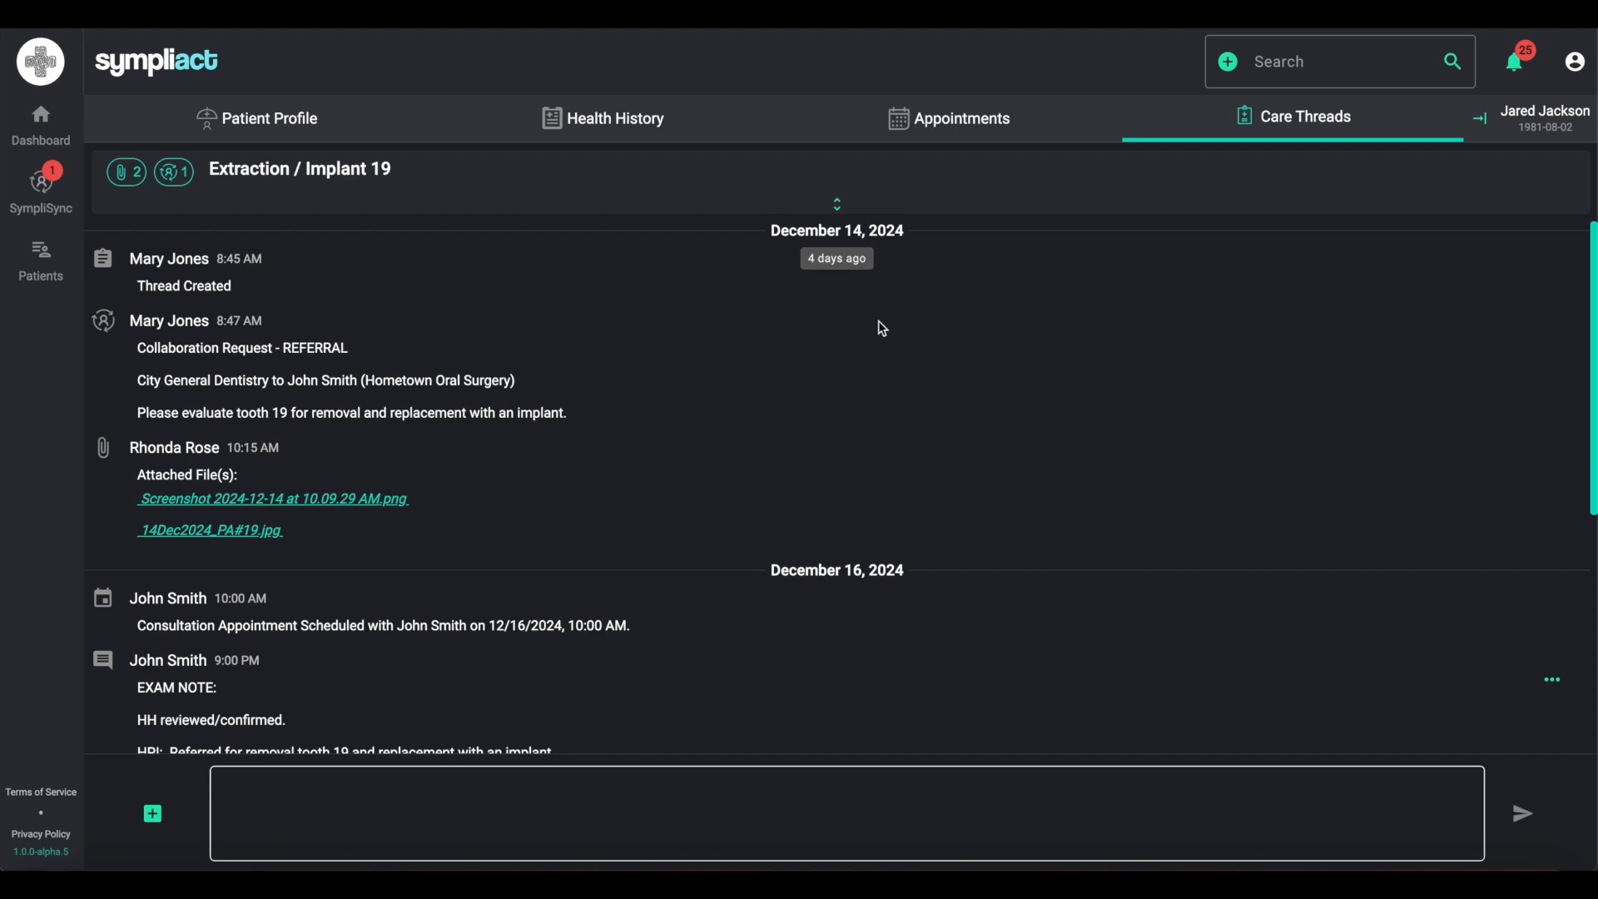
{"action": "scroll", "coordinate": [943, 608], "scroll_direction": "down", "scroll_amount": 1}
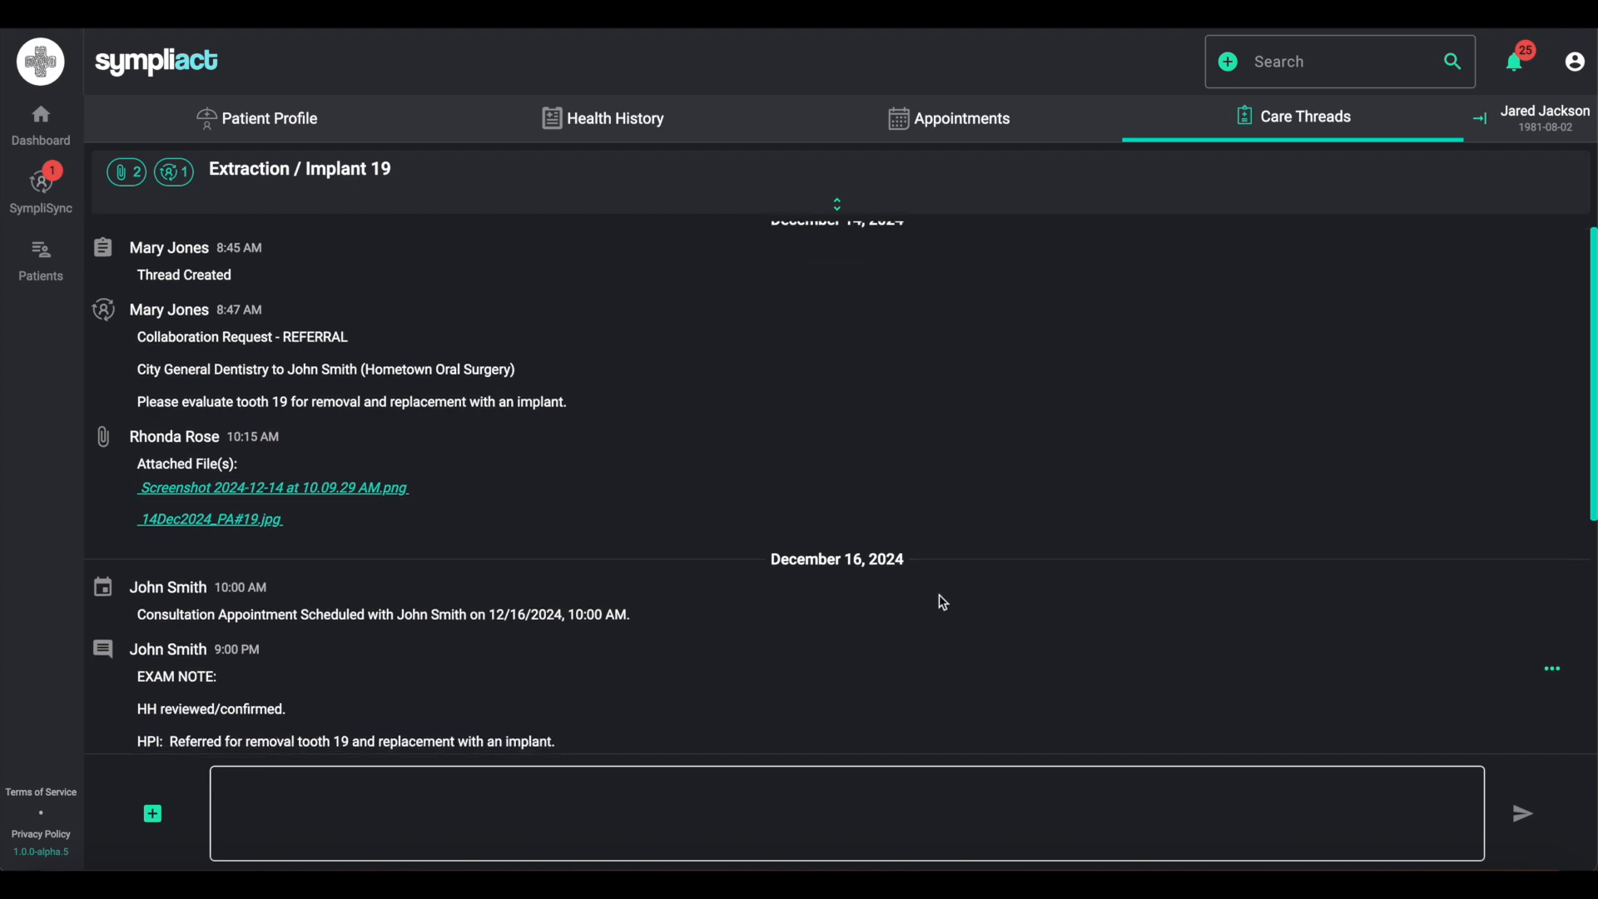
{"action": "scroll", "coordinate": [943, 601], "scroll_direction": "down", "scroll_amount": 3}
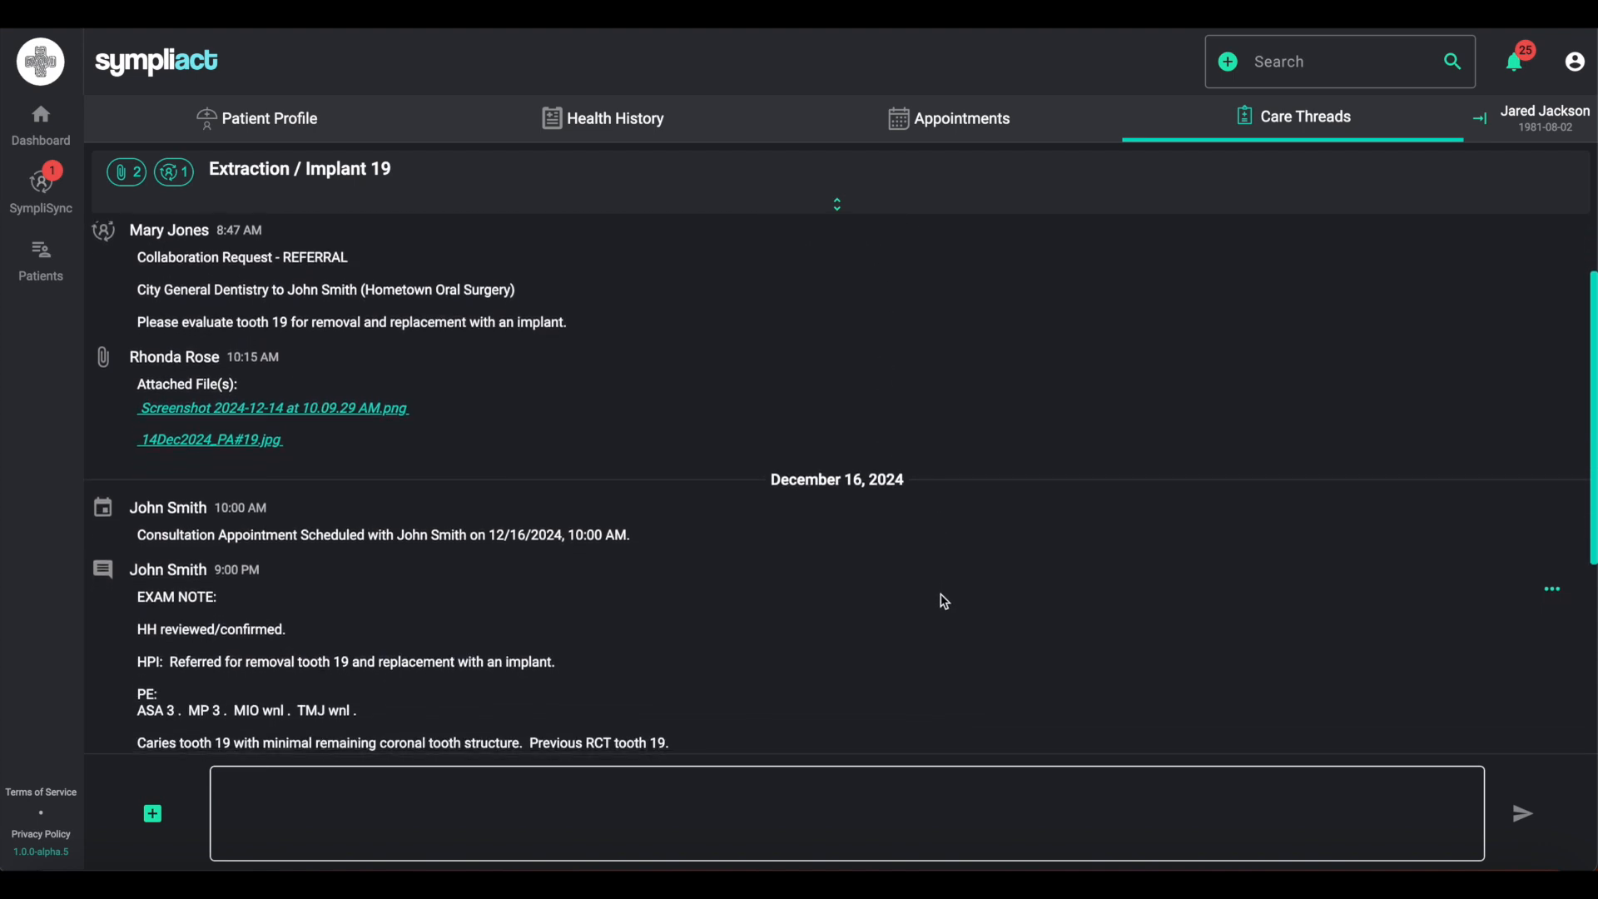
{"action": "scroll", "coordinate": [942, 594], "scroll_direction": "down", "scroll_amount": 1}
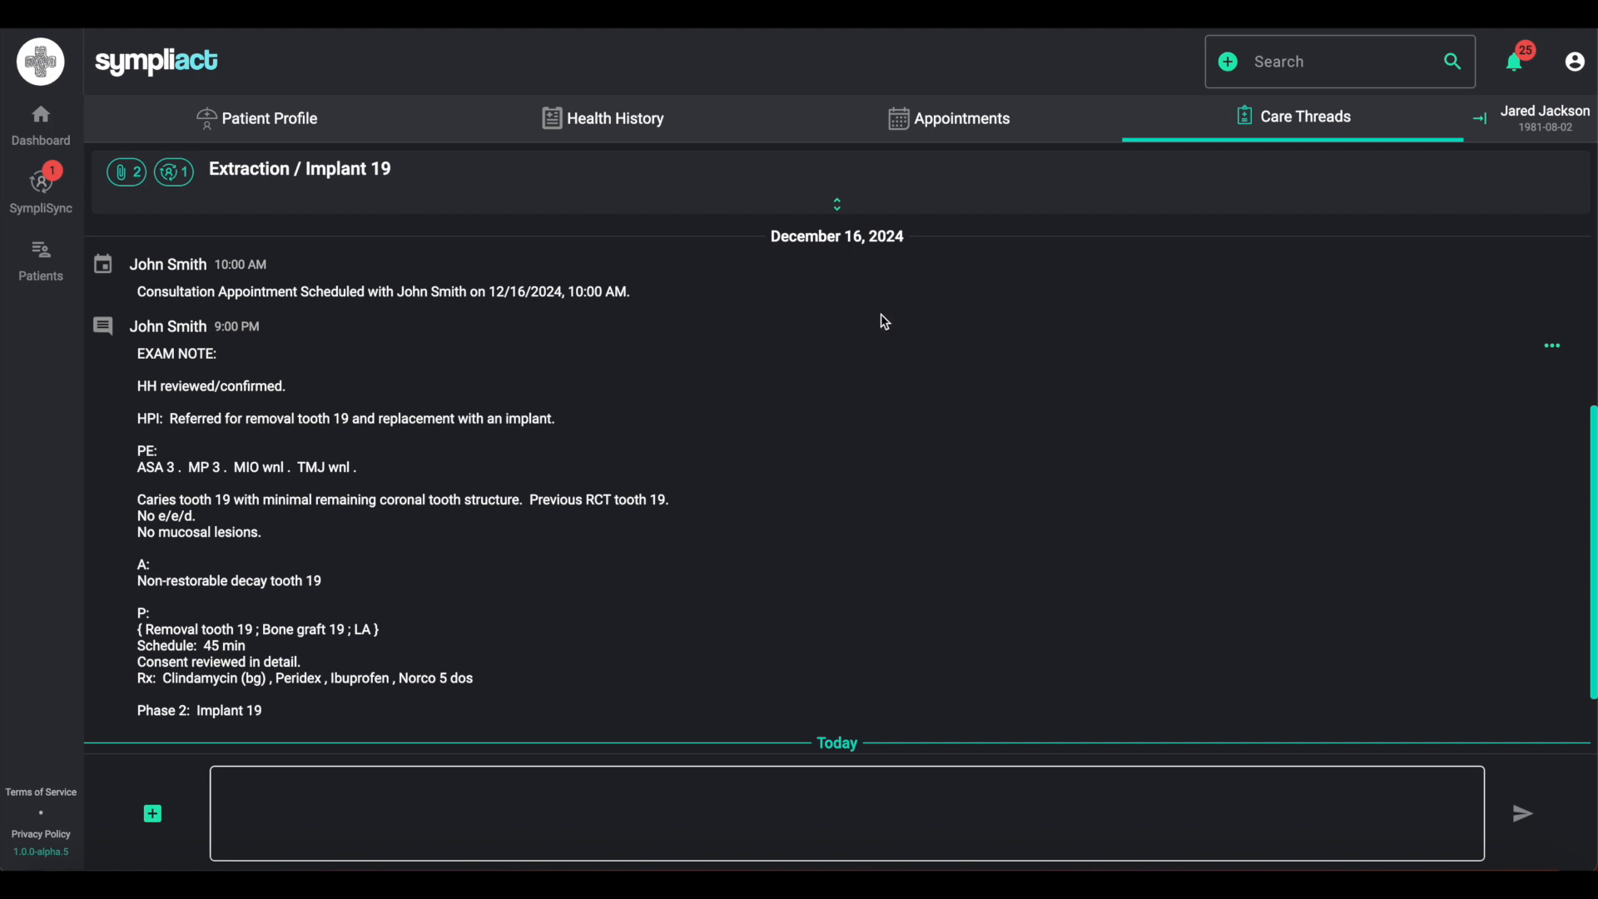
{"action": "mouse_move", "coordinate": [858, 237]}
{"action": "scroll", "coordinate": [903, 447], "scroll_direction": "down", "scroll_amount": 1}
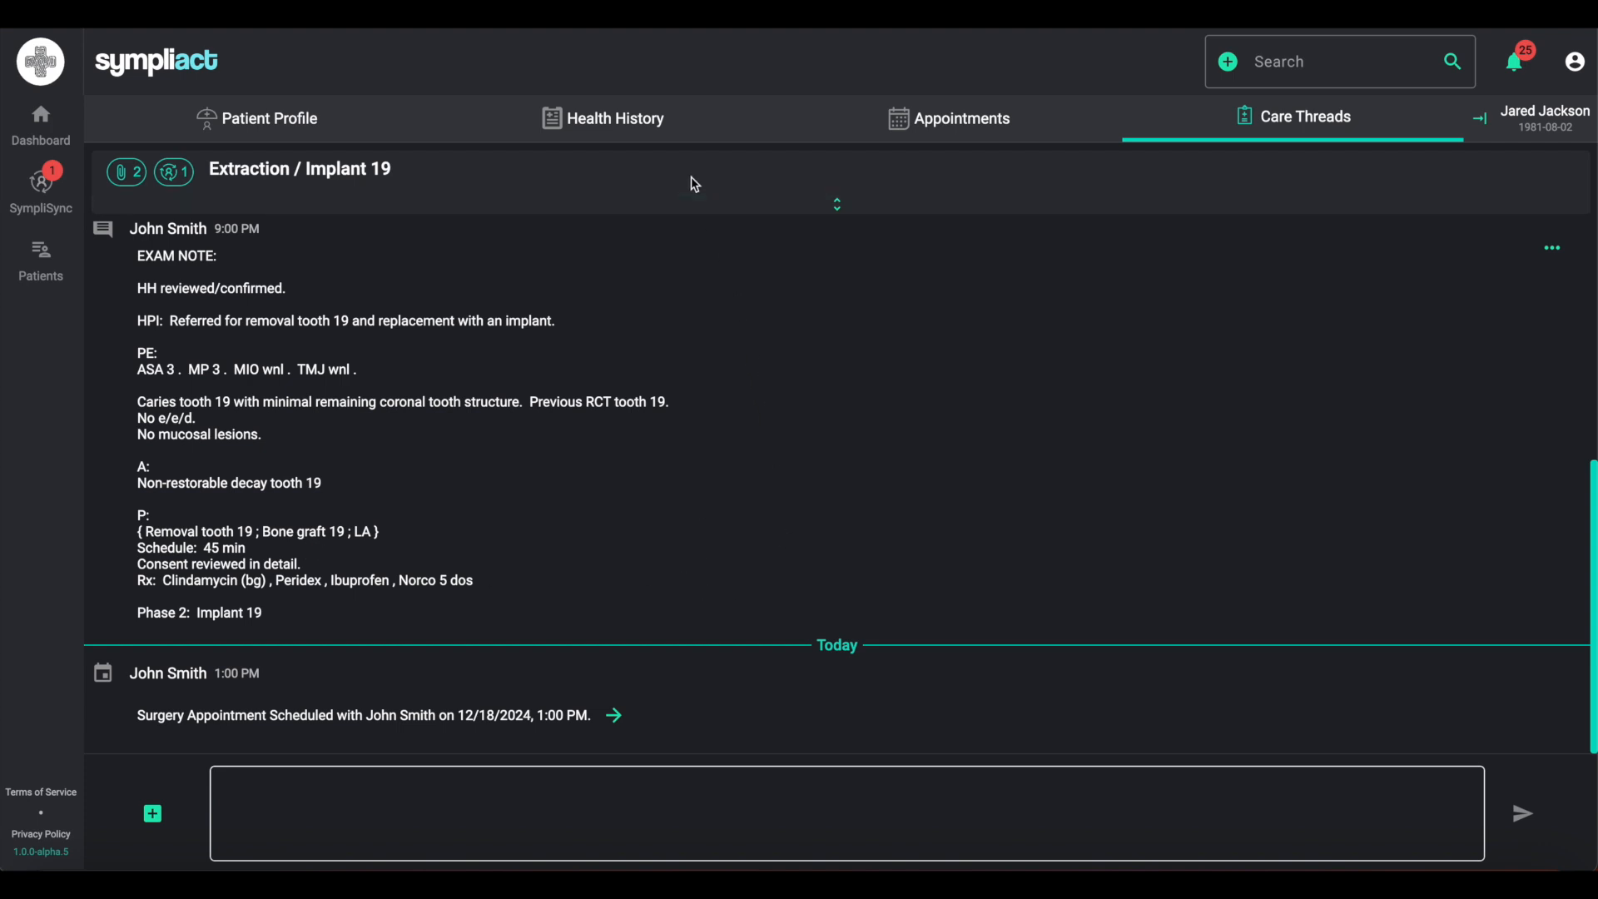
- Open the health history and add Hydrocodone from medicines and Latex from materials as allergies
{"action": "left_click", "coordinate": [644, 133]}
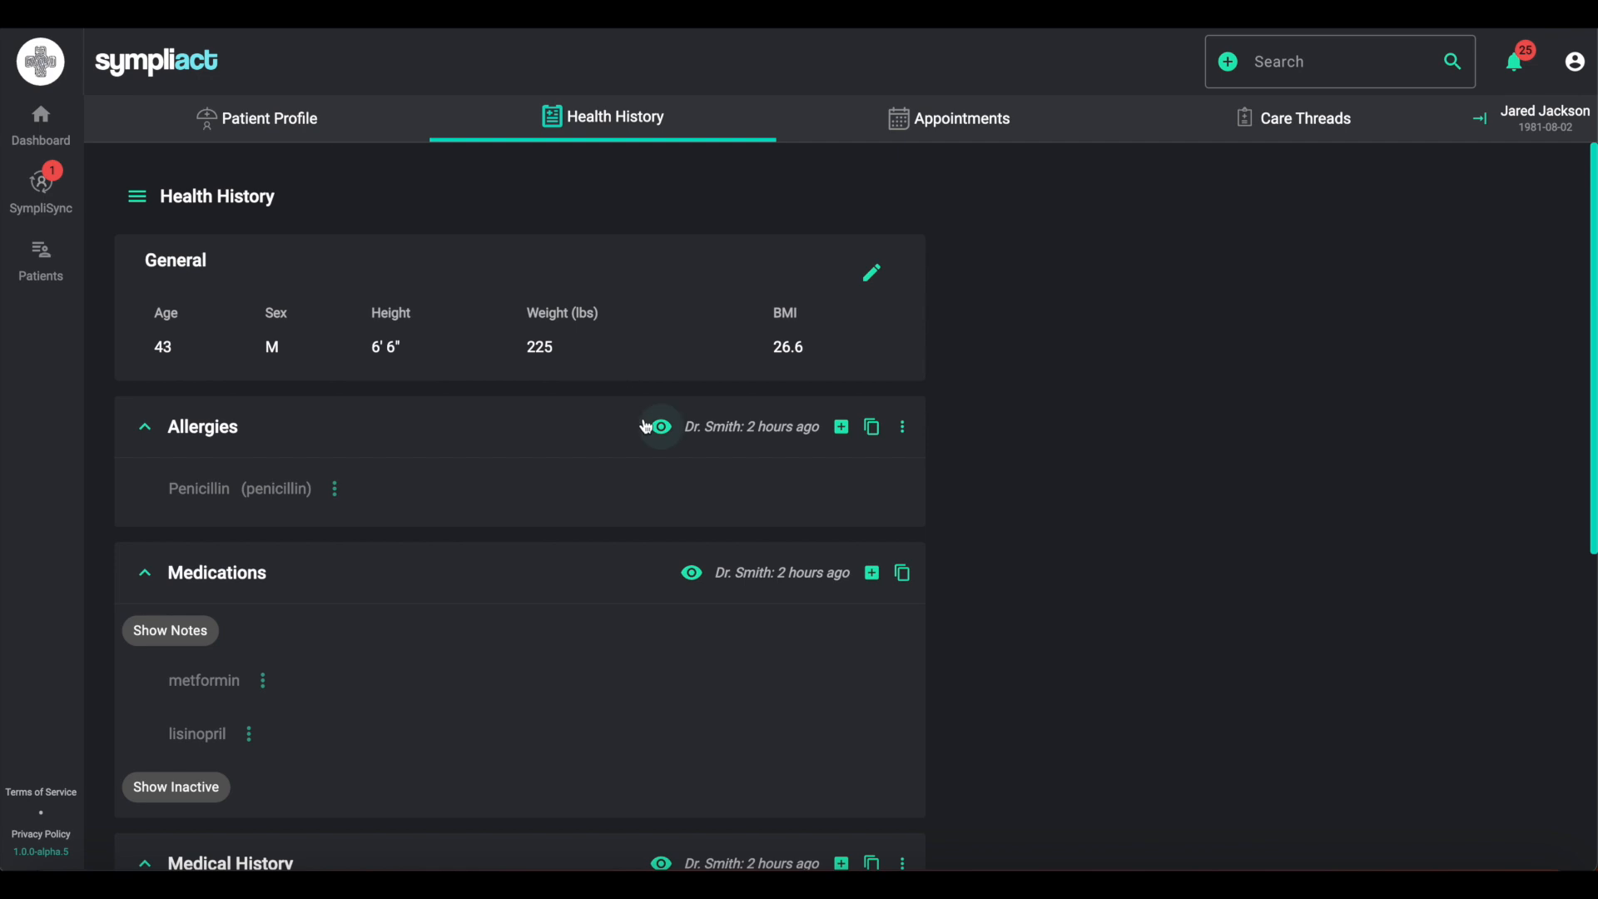
{"action": "scroll", "coordinate": [661, 649], "scroll_direction": "down", "scroll_amount": 1}
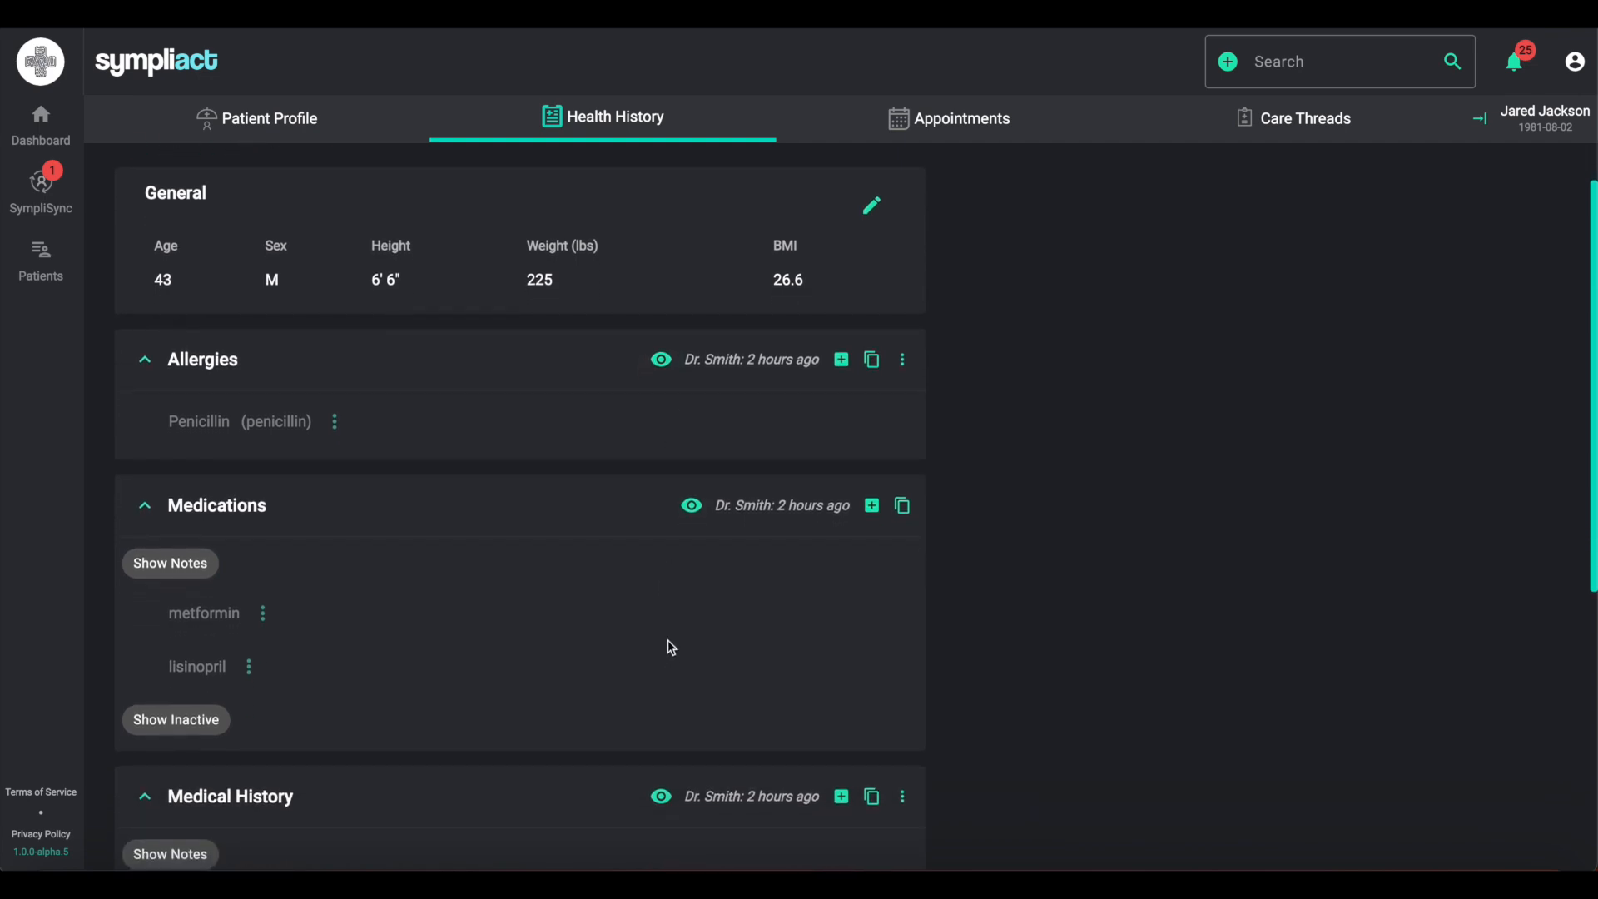
{"action": "scroll", "coordinate": [671, 648], "scroll_direction": "down", "scroll_amount": 1}
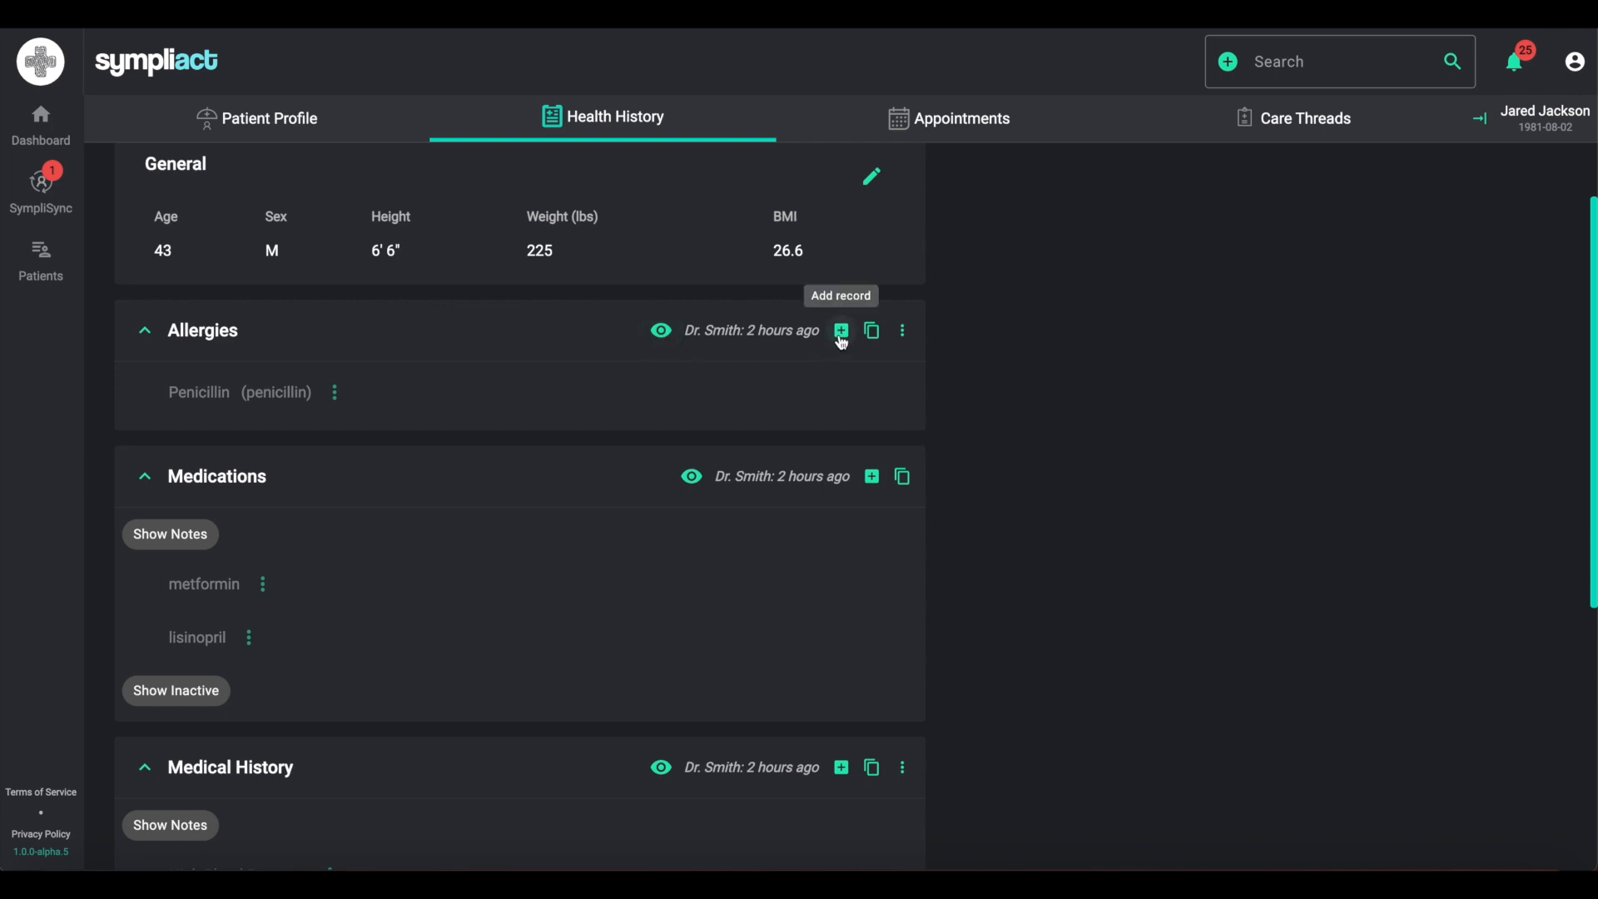
{"action": "left_click", "coordinate": [903, 330]}
{"action": "left_click", "coordinate": [916, 368]}
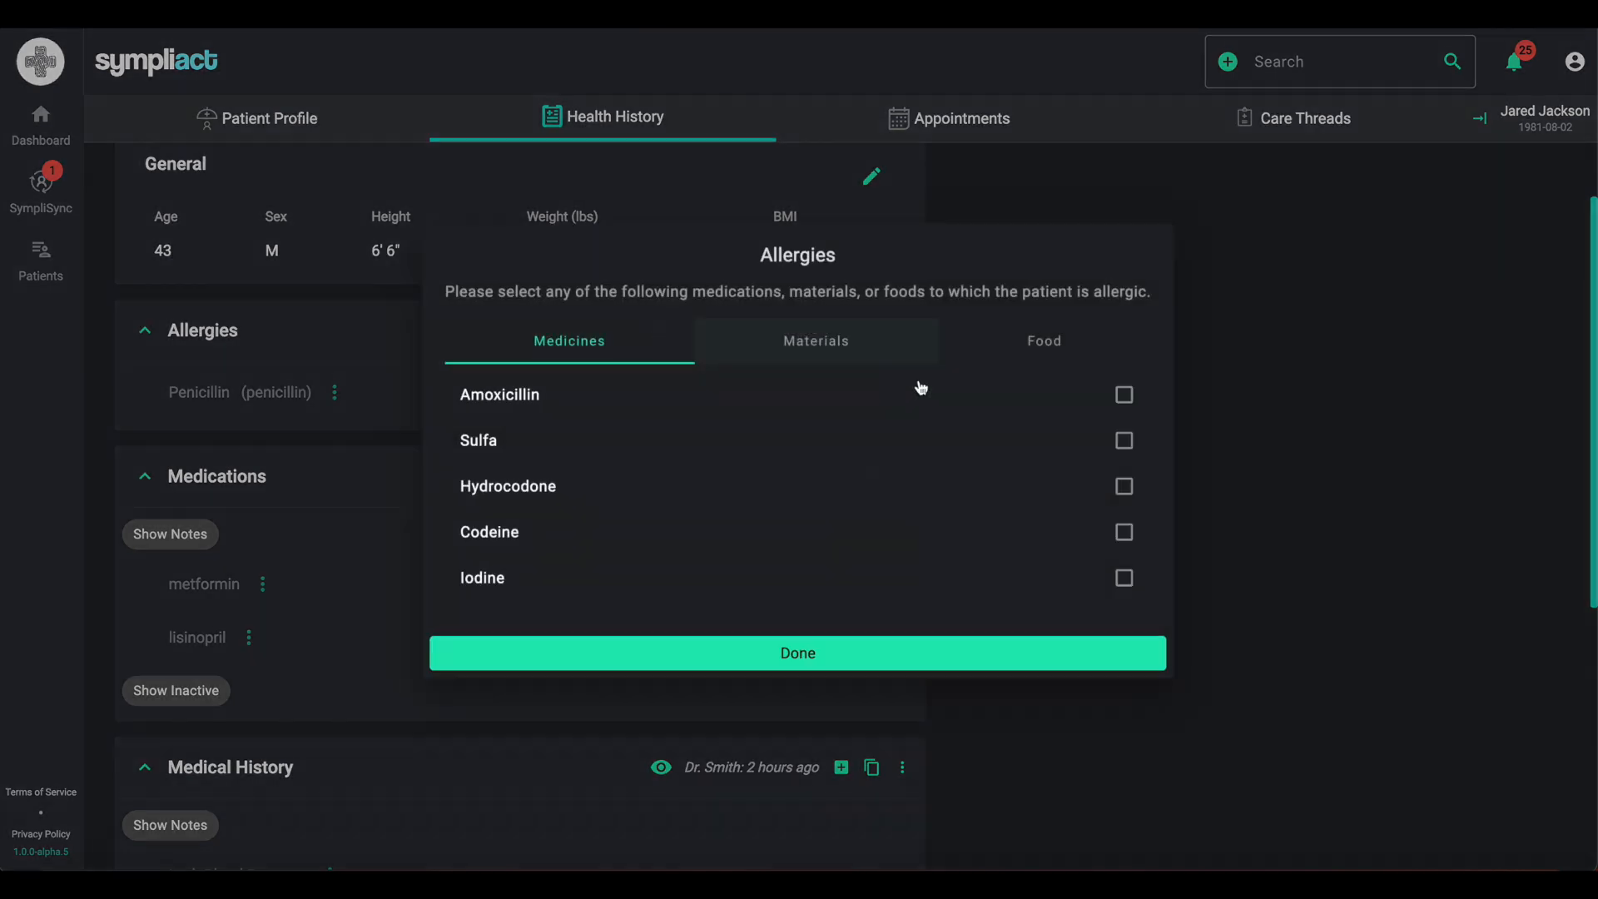
{"action": "left_click", "coordinate": [739, 492]}
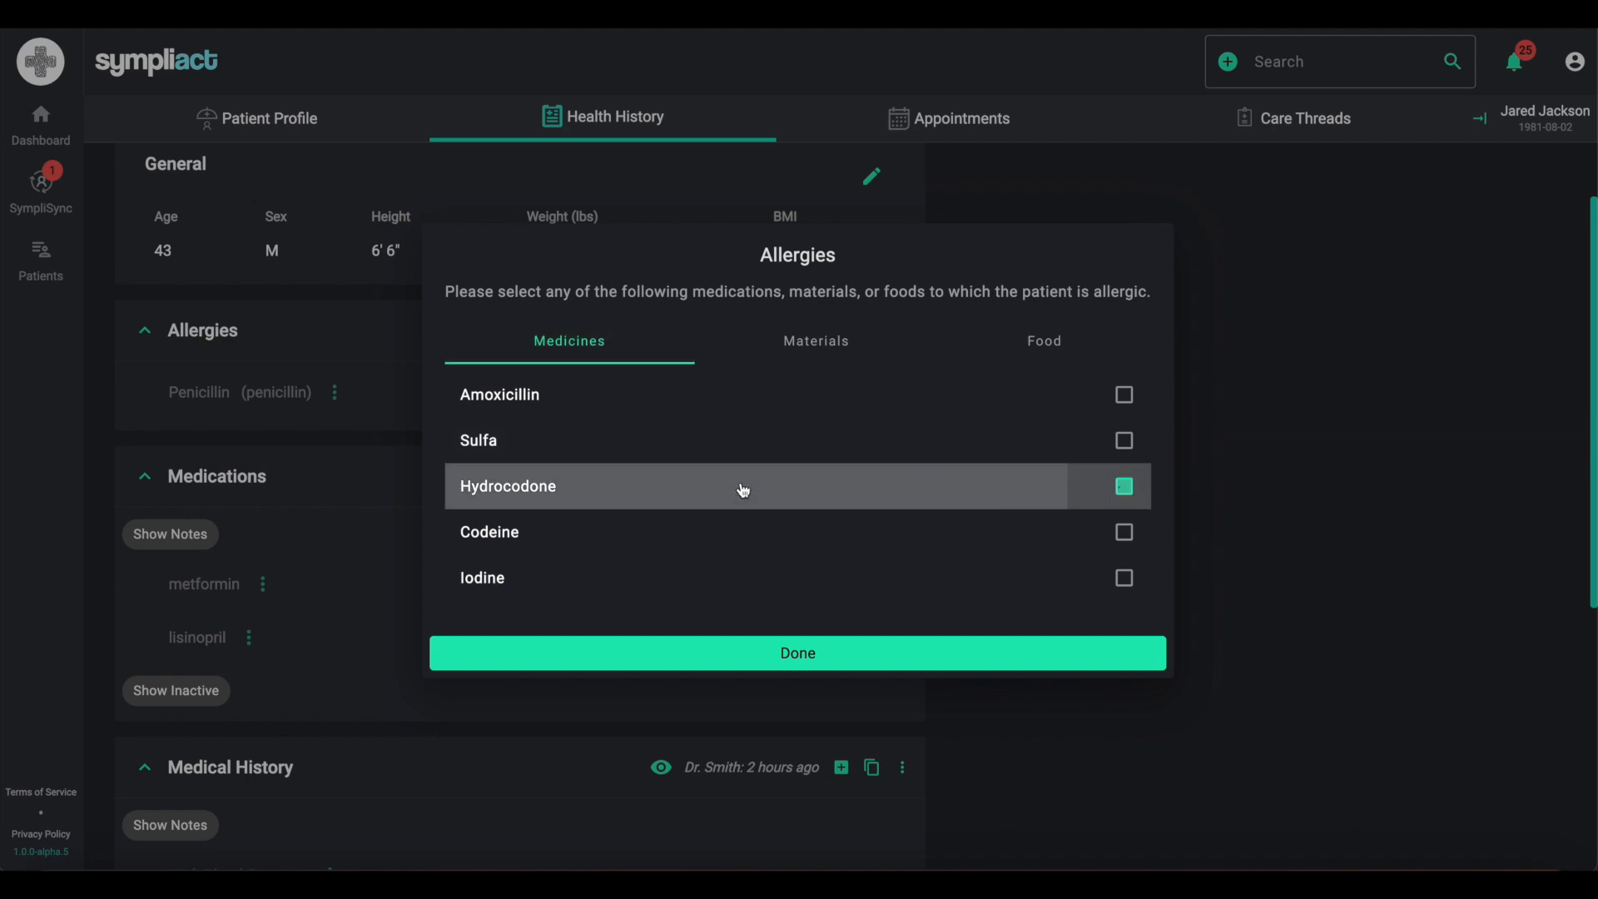
{"action": "left_click", "coordinate": [820, 353]}
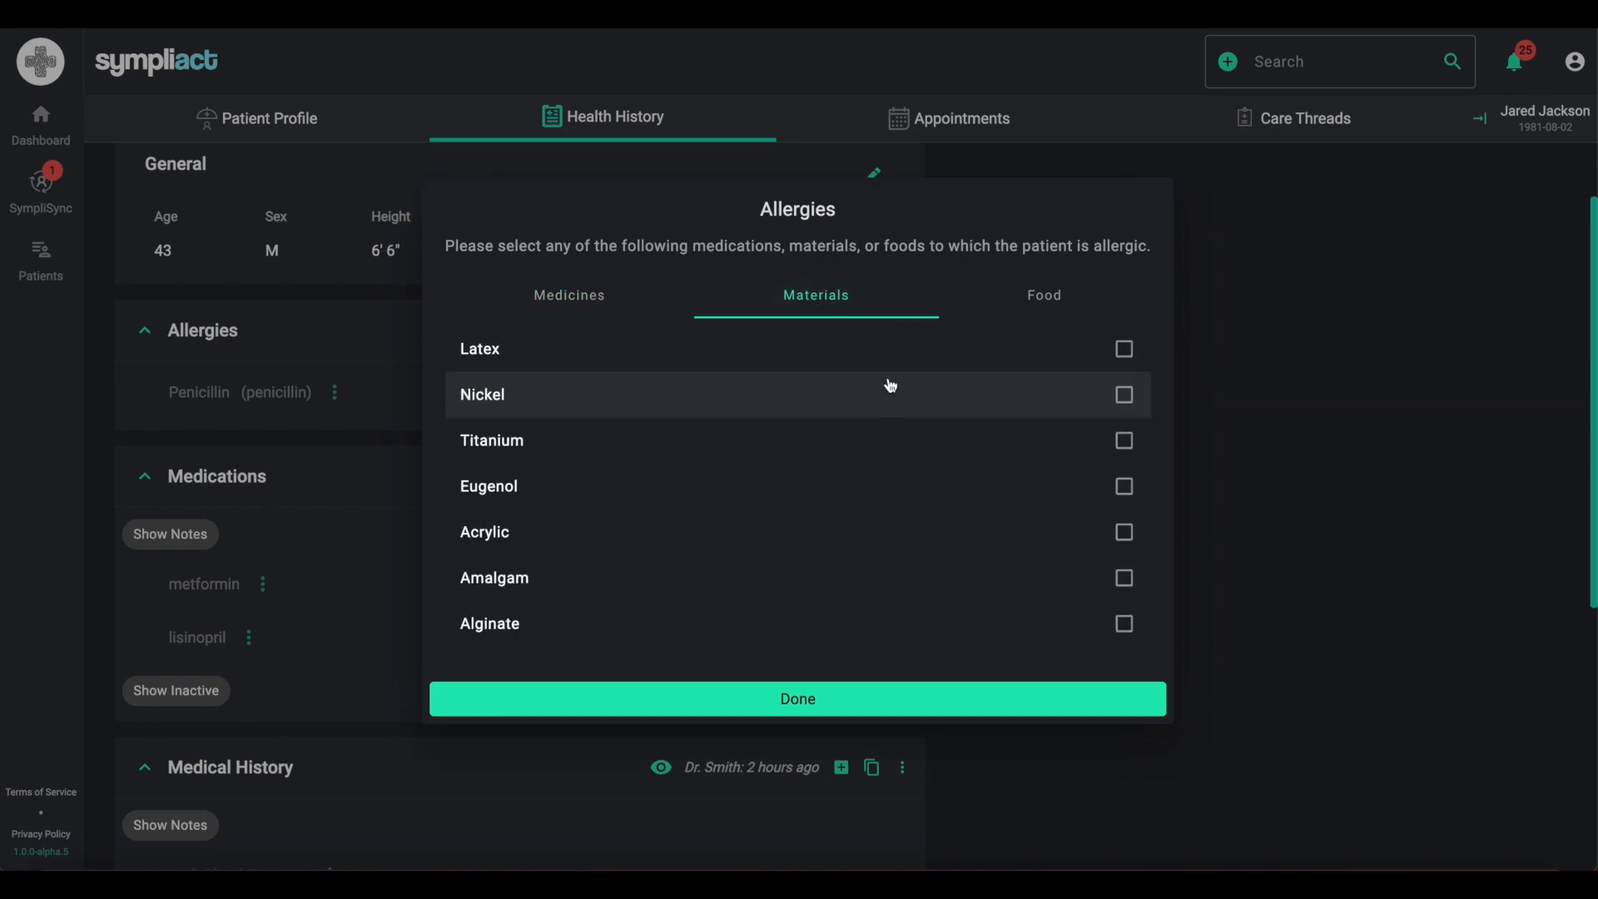
{"action": "left_click", "coordinate": [895, 367]}
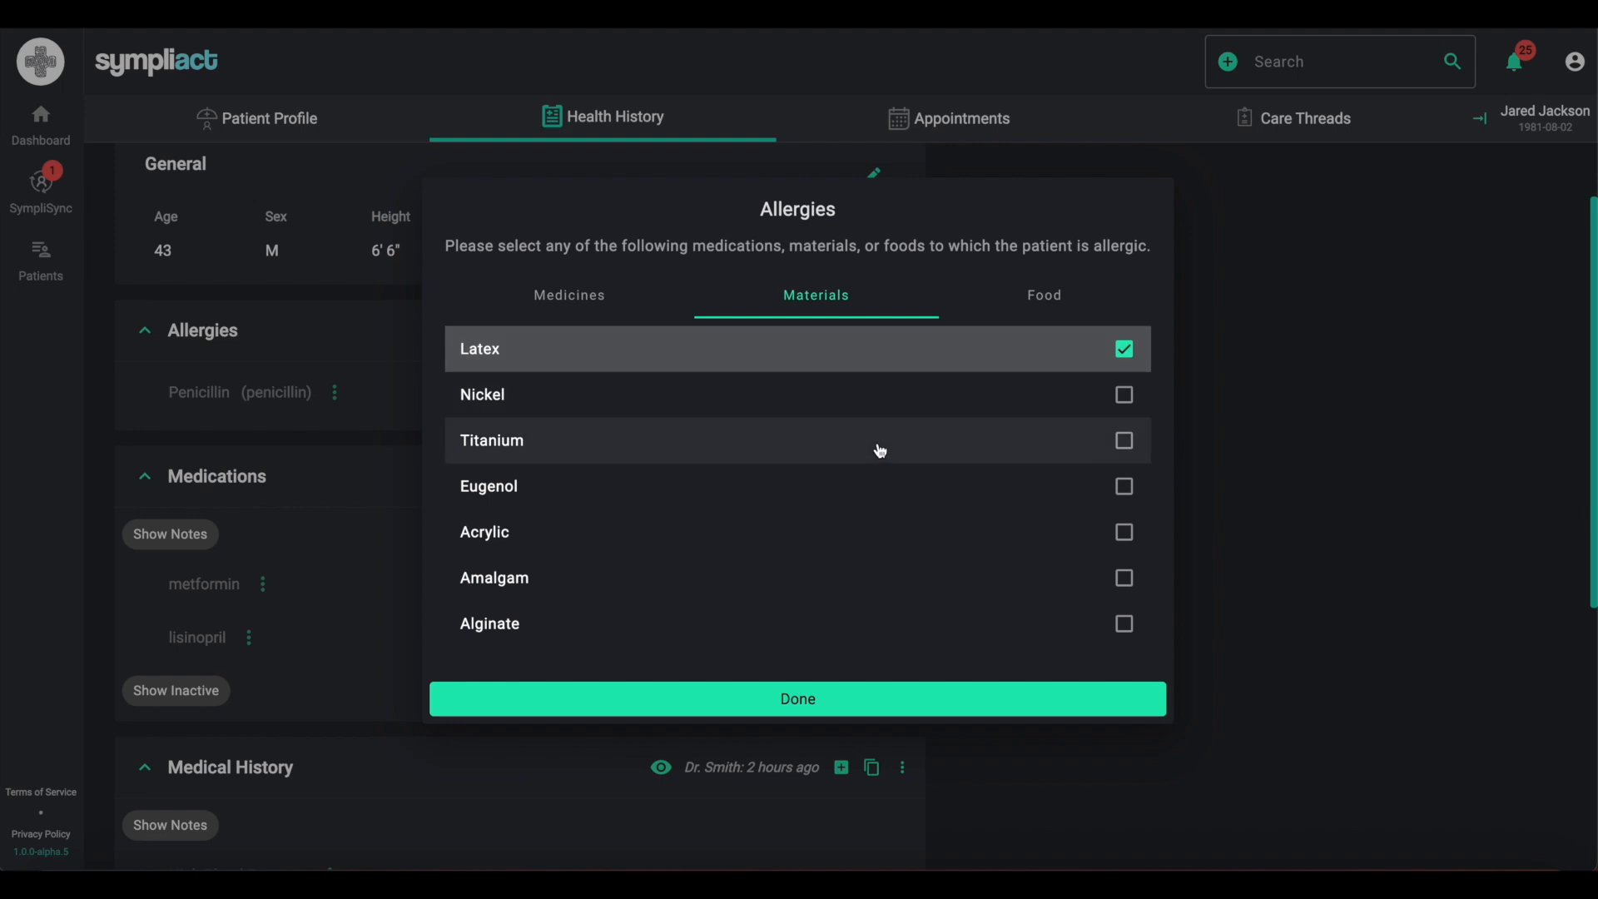
{"action": "left_click", "coordinate": [824, 698]}
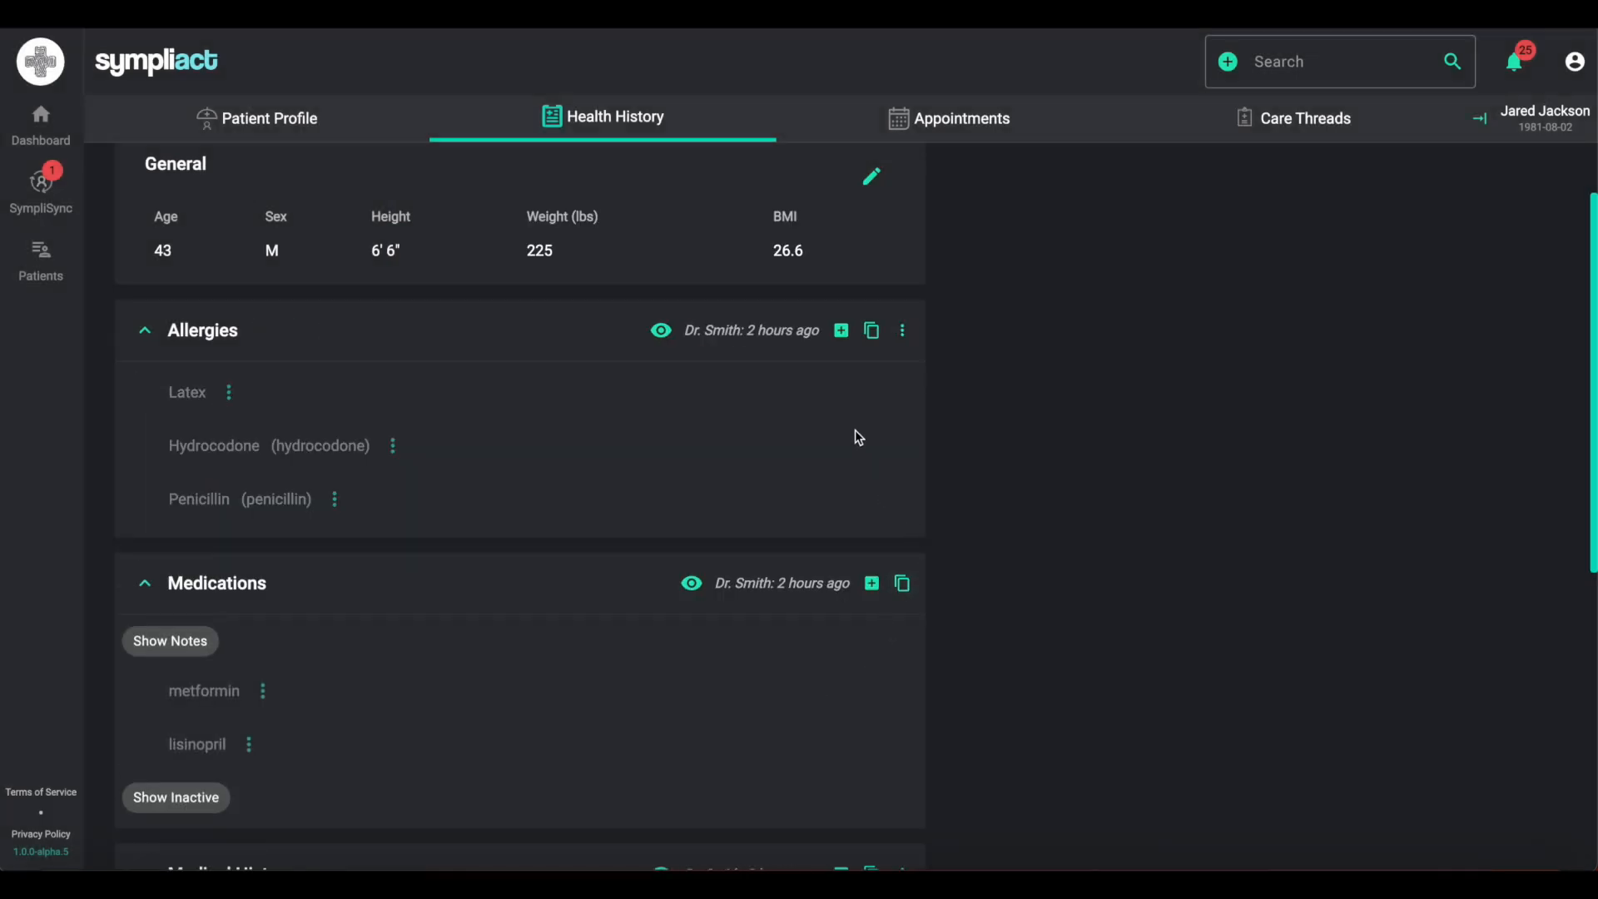
- Mark the Allergies section as reviewed
{"action": "left_click", "coordinate": [662, 334]}
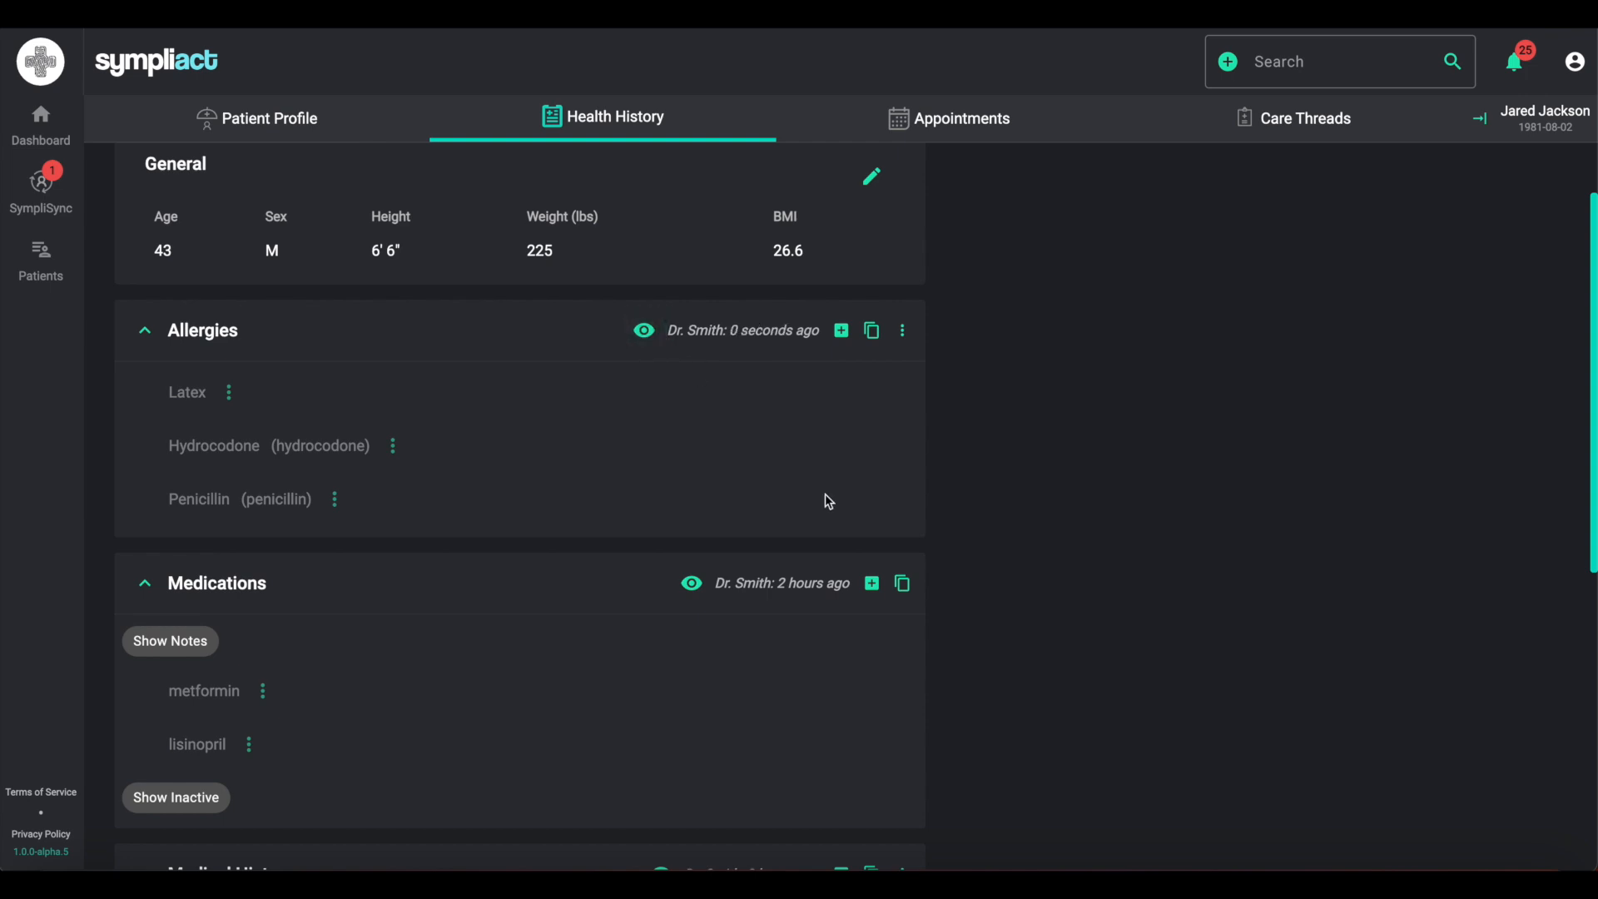
{"action": "scroll", "coordinate": [1038, 747], "scroll_direction": "down", "scroll_amount": 2}
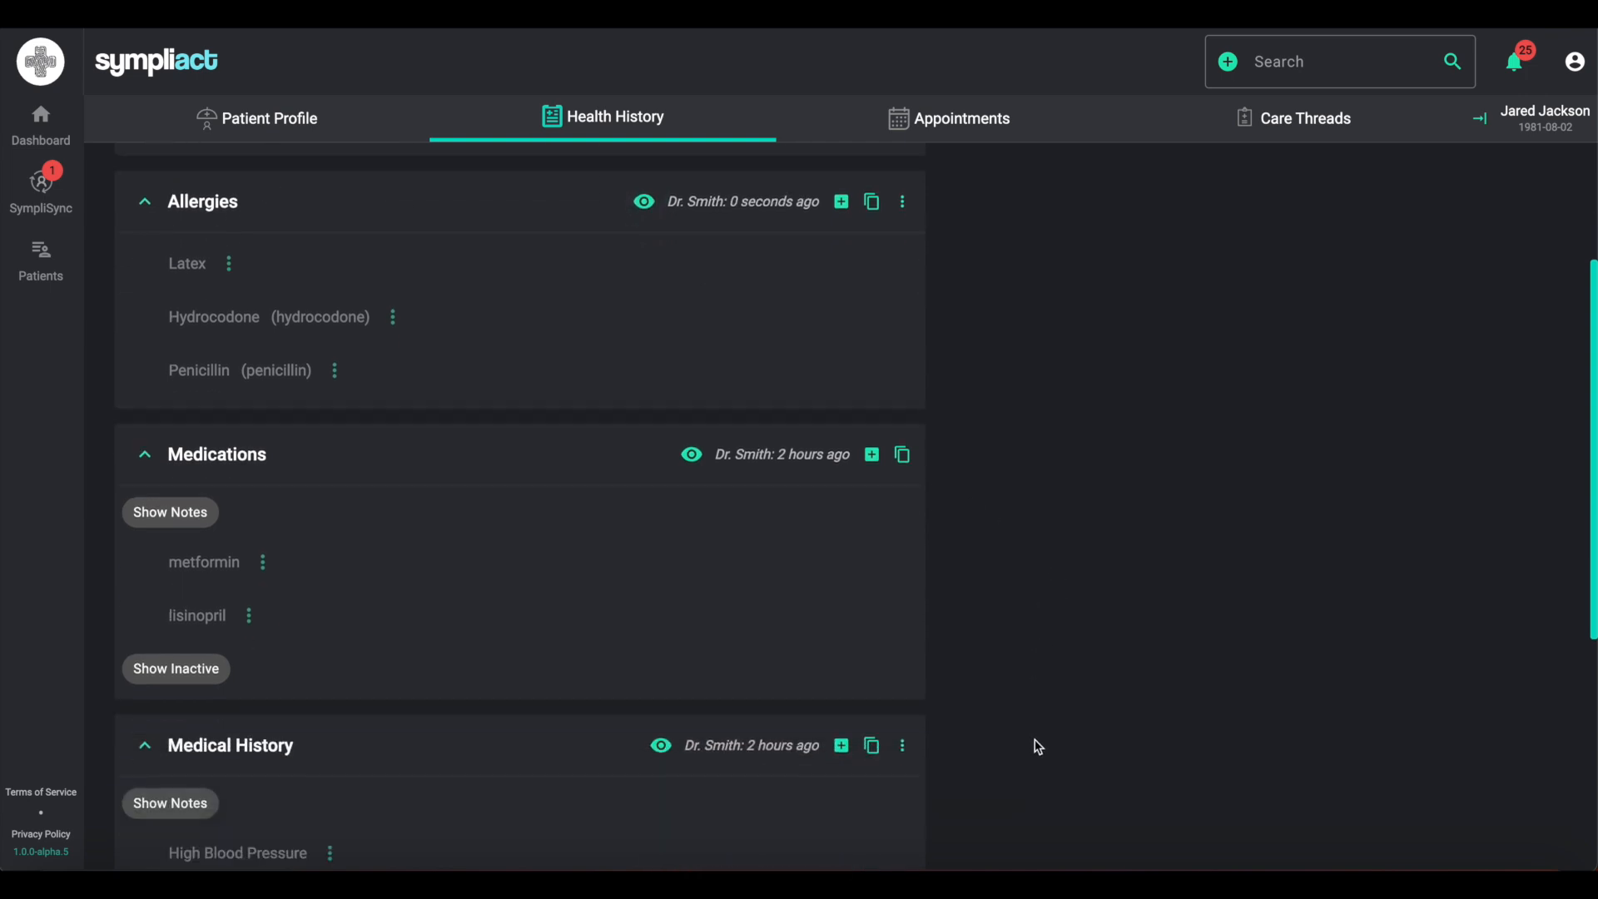
{"action": "scroll", "coordinate": [1040, 742], "scroll_direction": "down", "scroll_amount": 2}
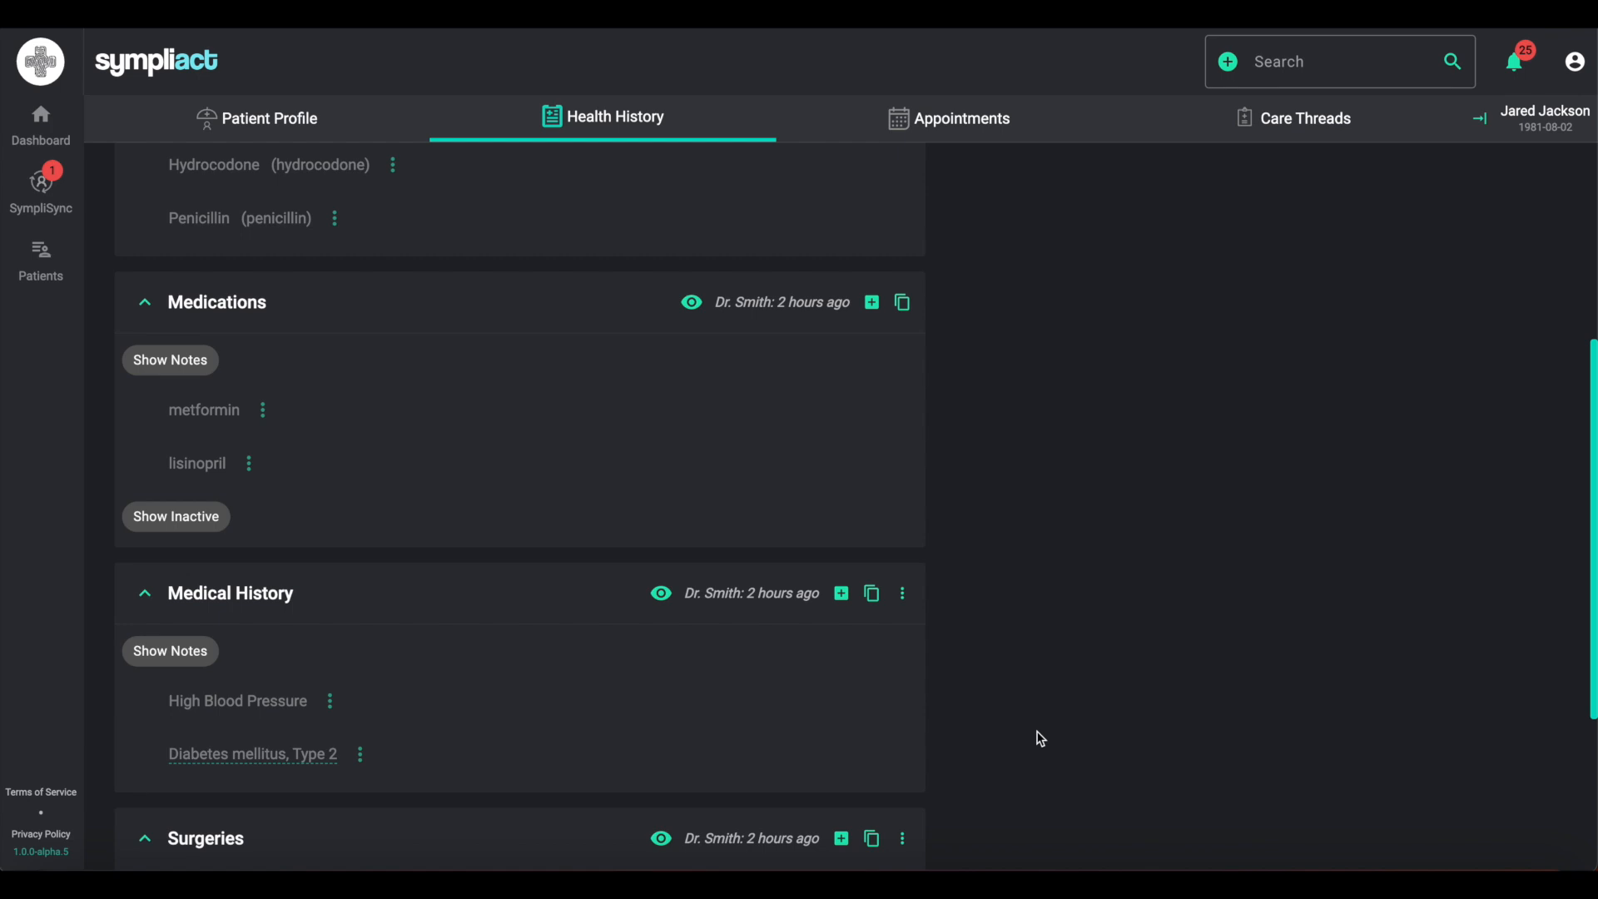
{"action": "scroll", "coordinate": [1039, 739], "scroll_direction": "down", "scroll_amount": 1}
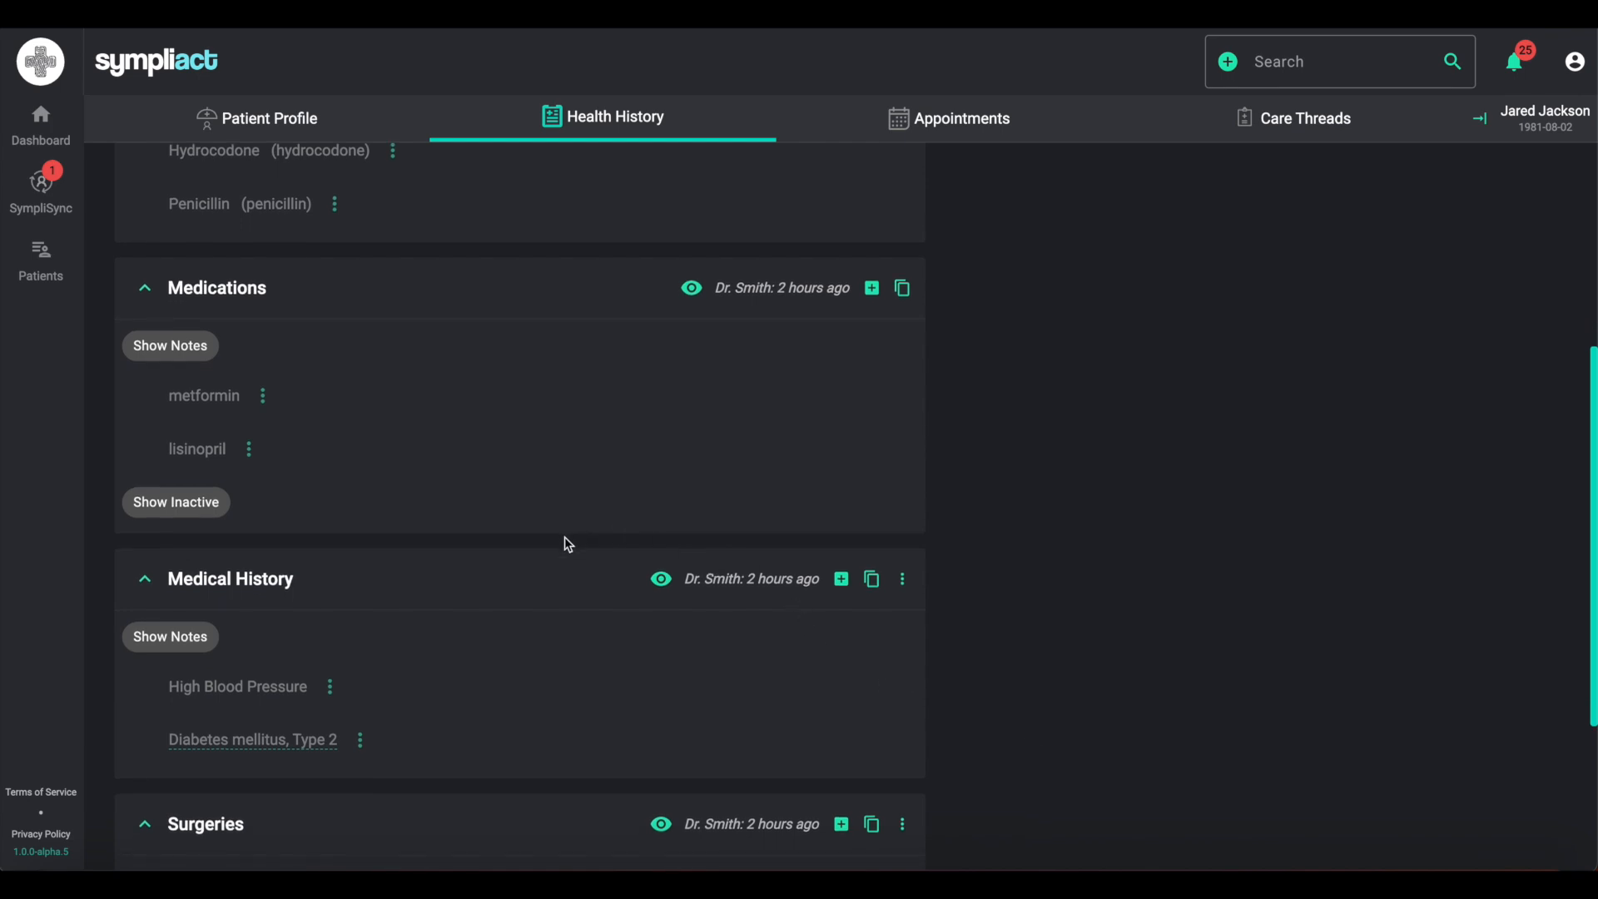
- Show inactive medications and notes, inspect the inactive Fosamax record's notes and activity periods, then hide them again
{"action": "left_click", "coordinate": [187, 507]}
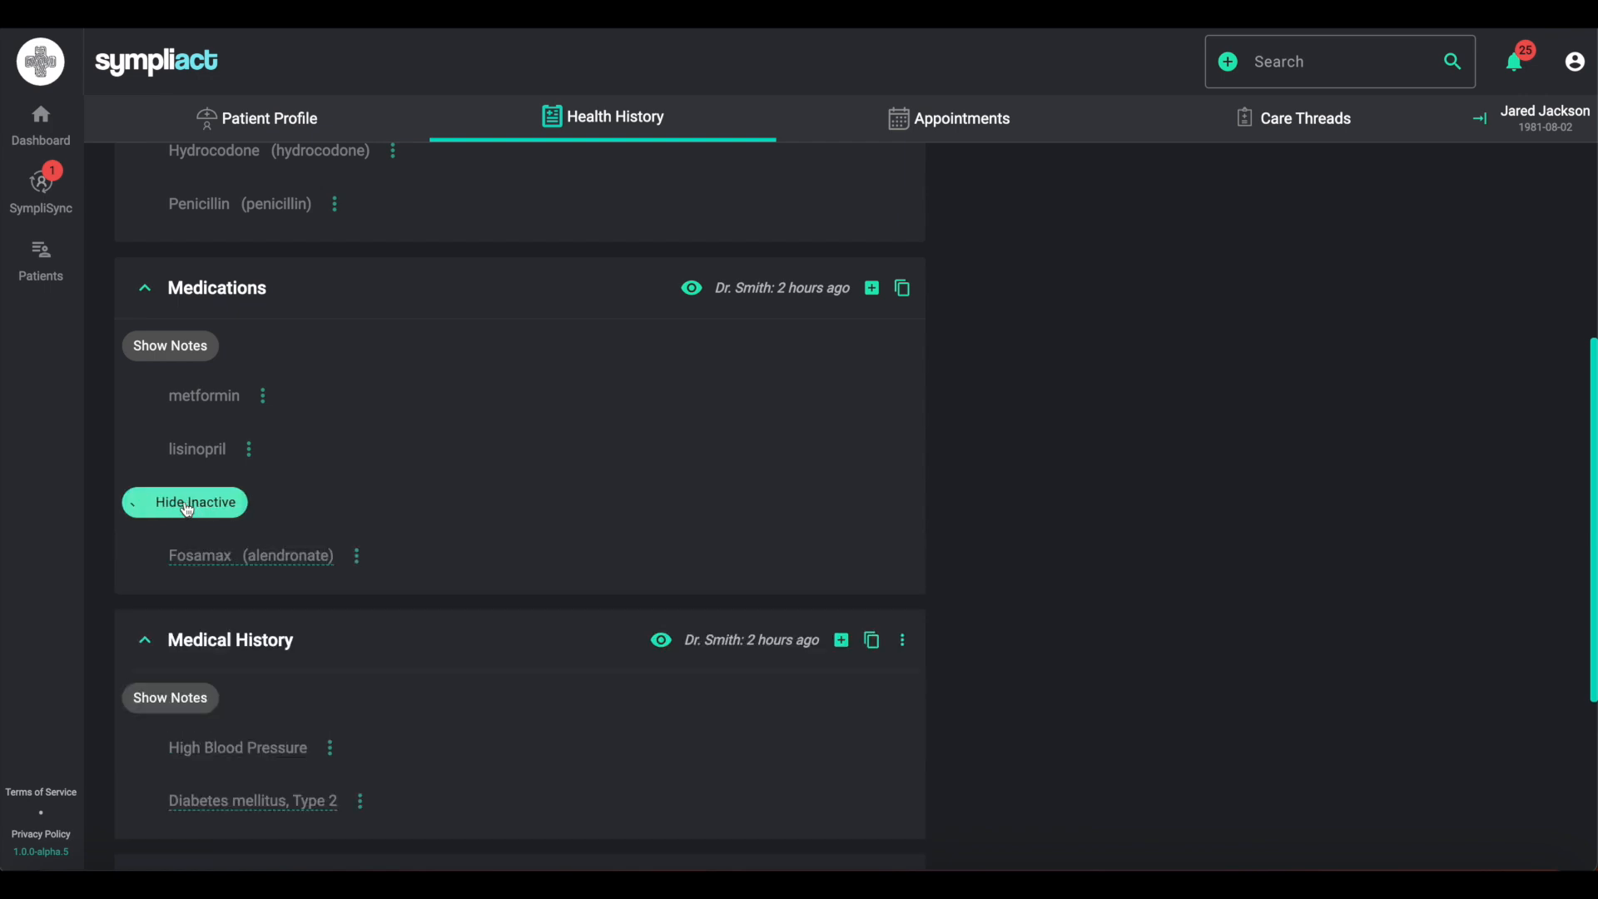
{"action": "left_click", "coordinate": [192, 352]}
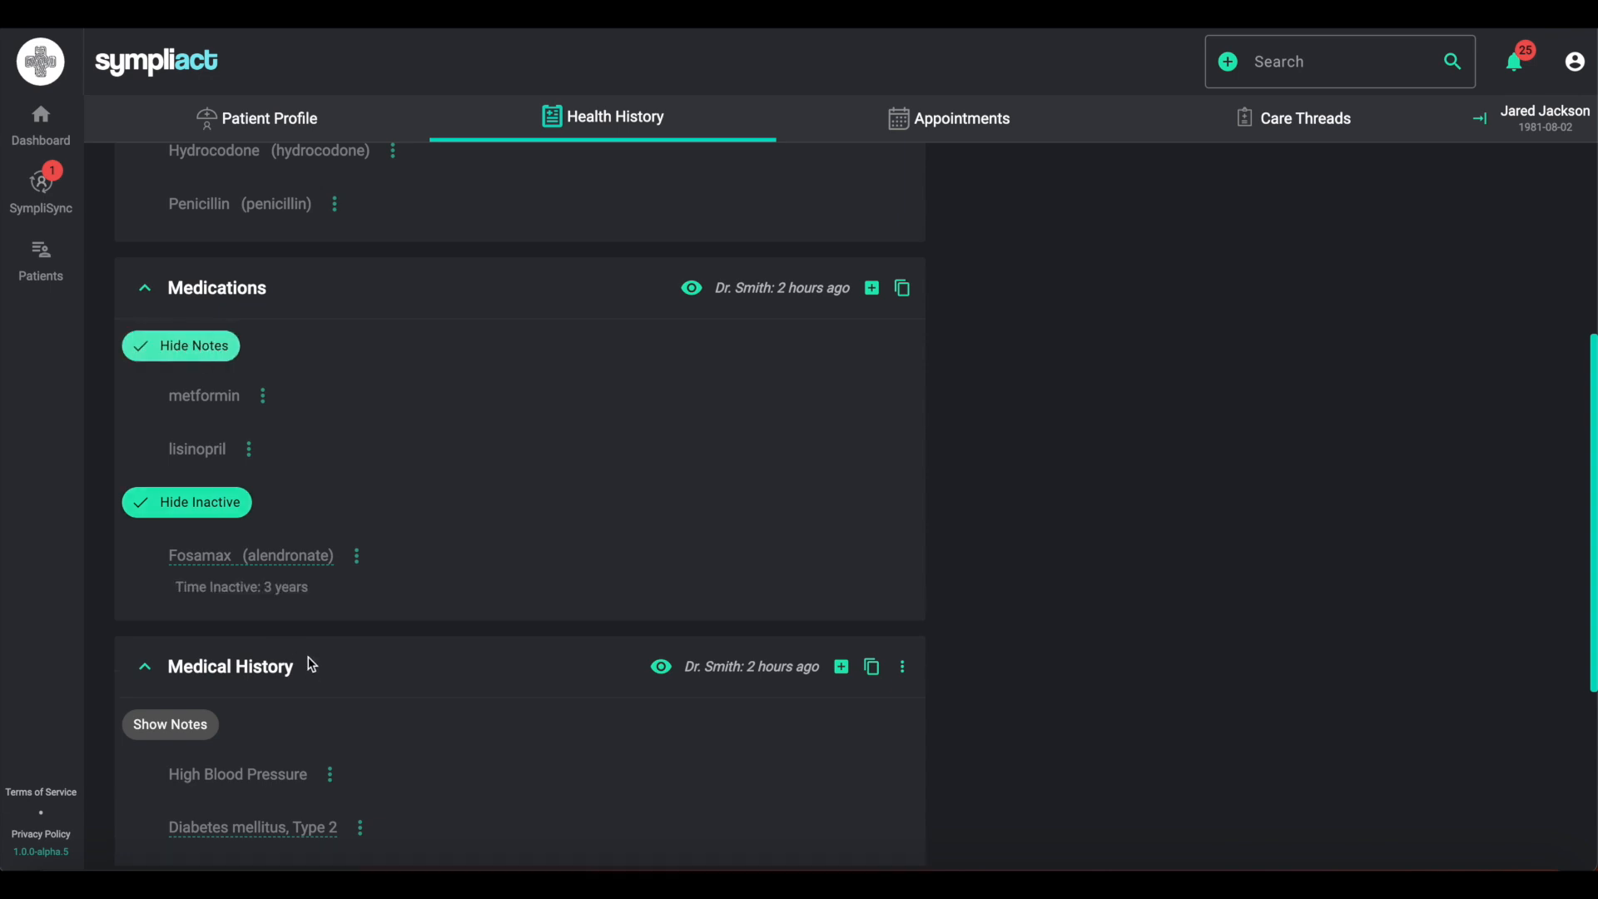
{"action": "left_click", "coordinate": [309, 567]}
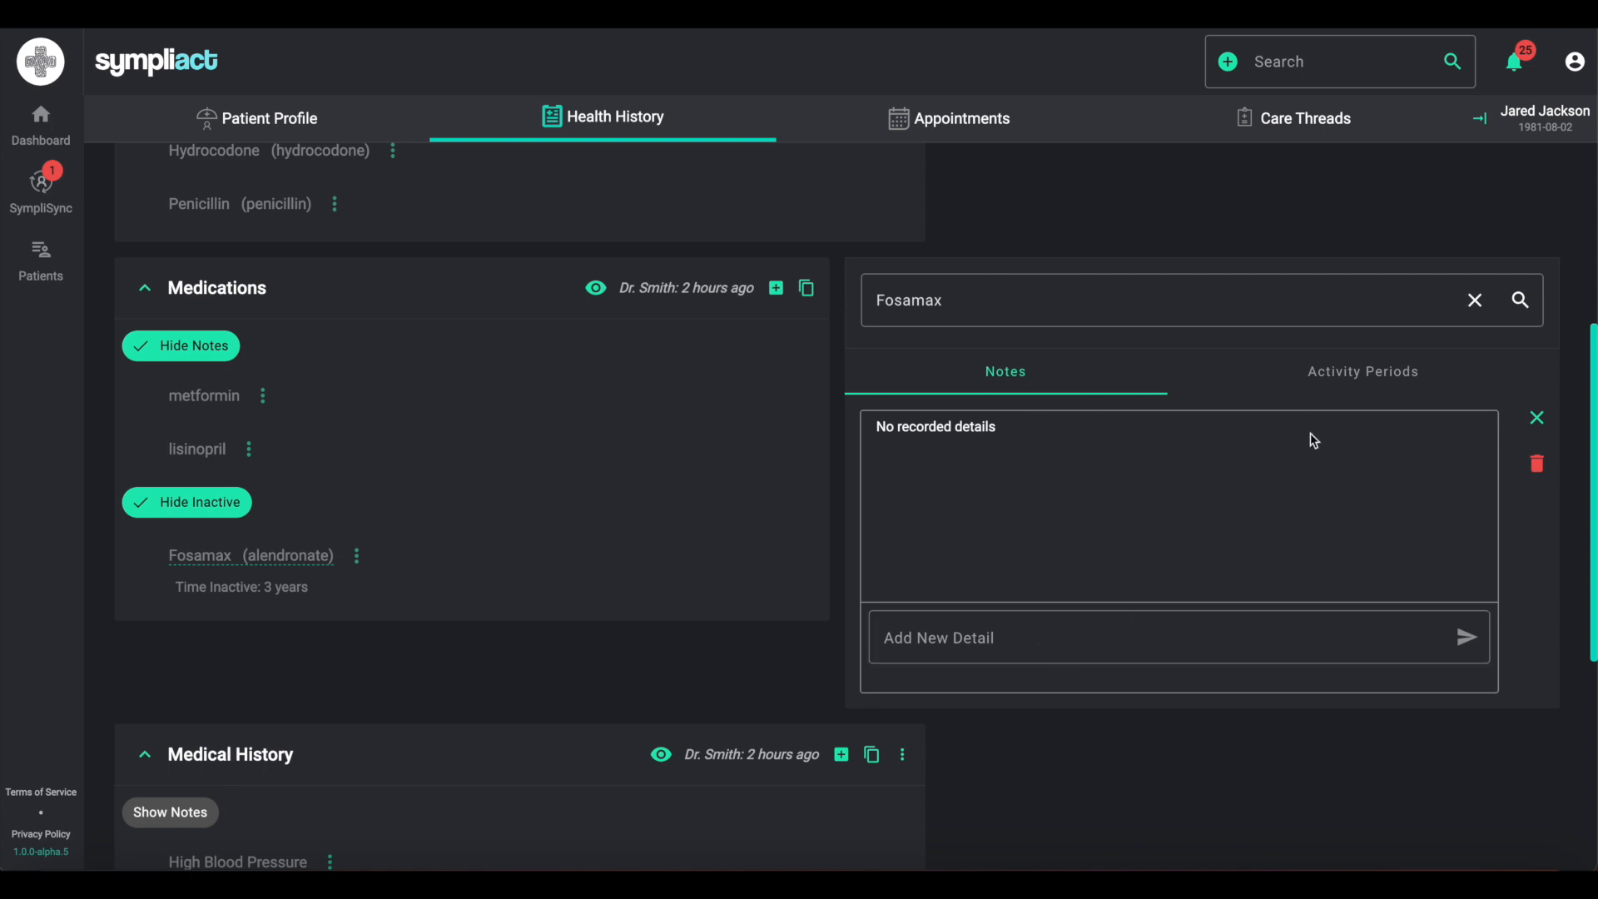
{"action": "left_click", "coordinate": [1366, 378]}
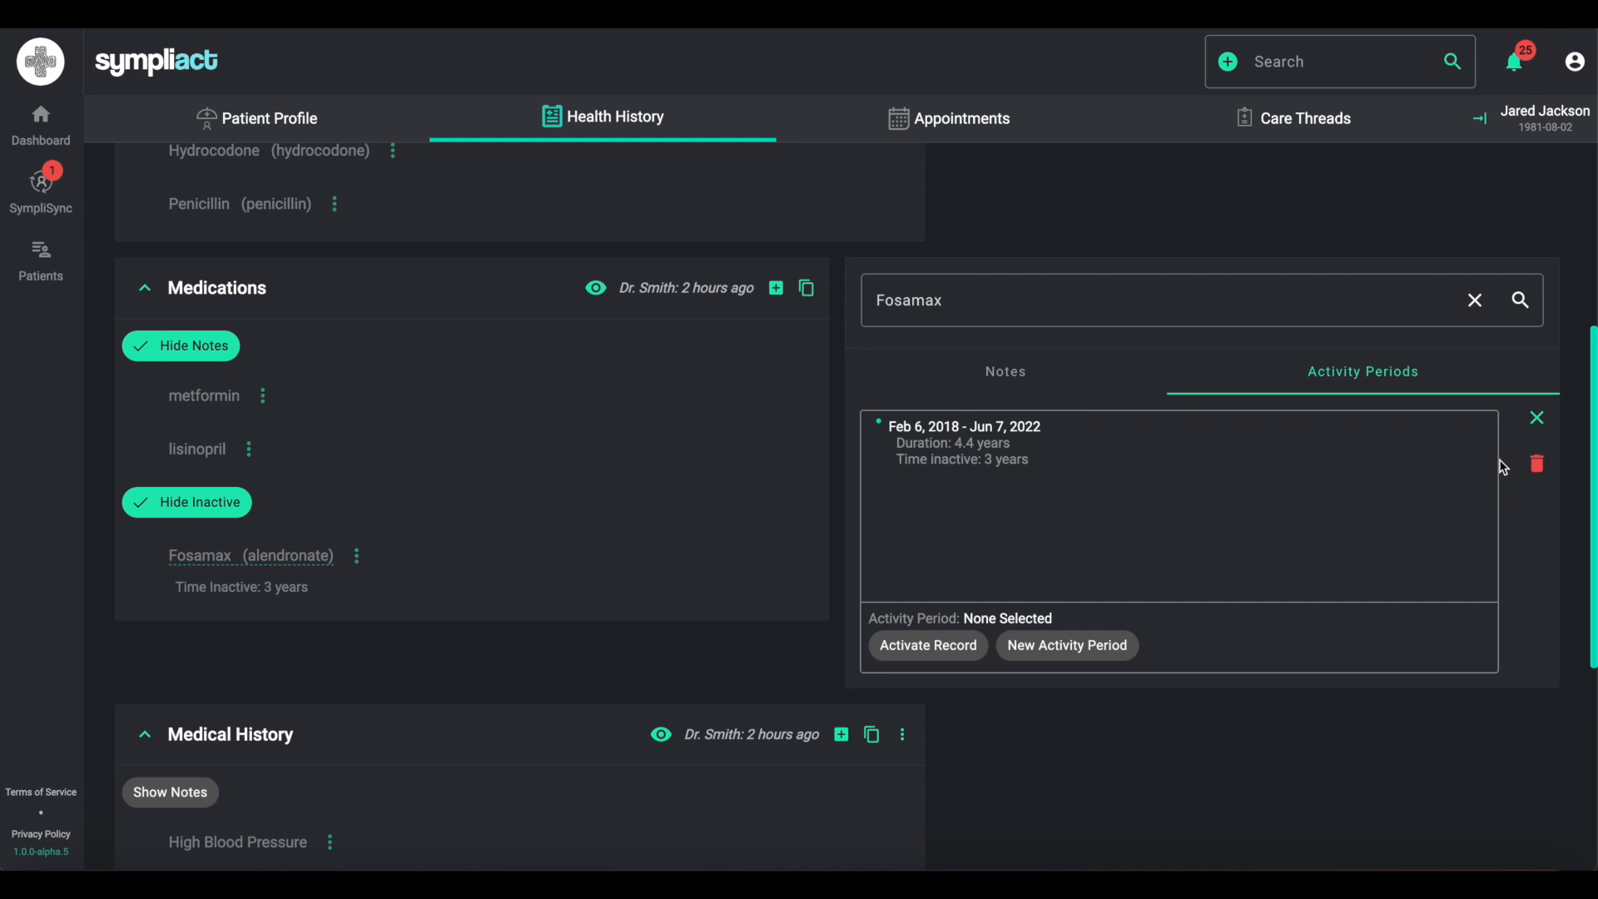
{"action": "left_click", "coordinate": [1537, 418]}
{"action": "left_click", "coordinate": [223, 506]}
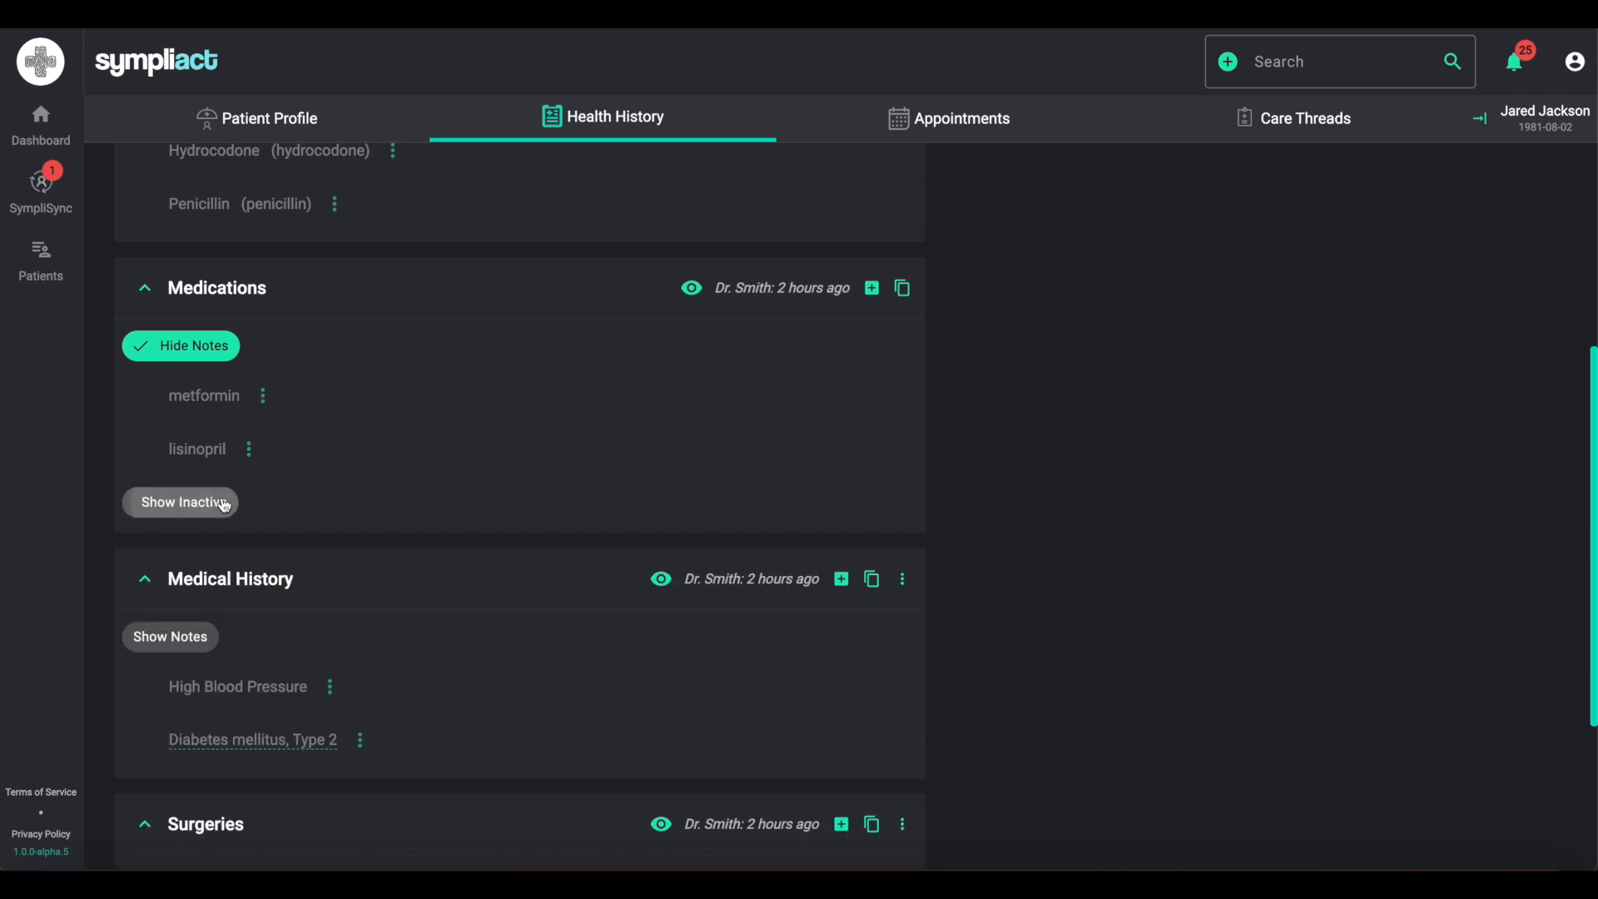
{"action": "left_click", "coordinate": [193, 353]}
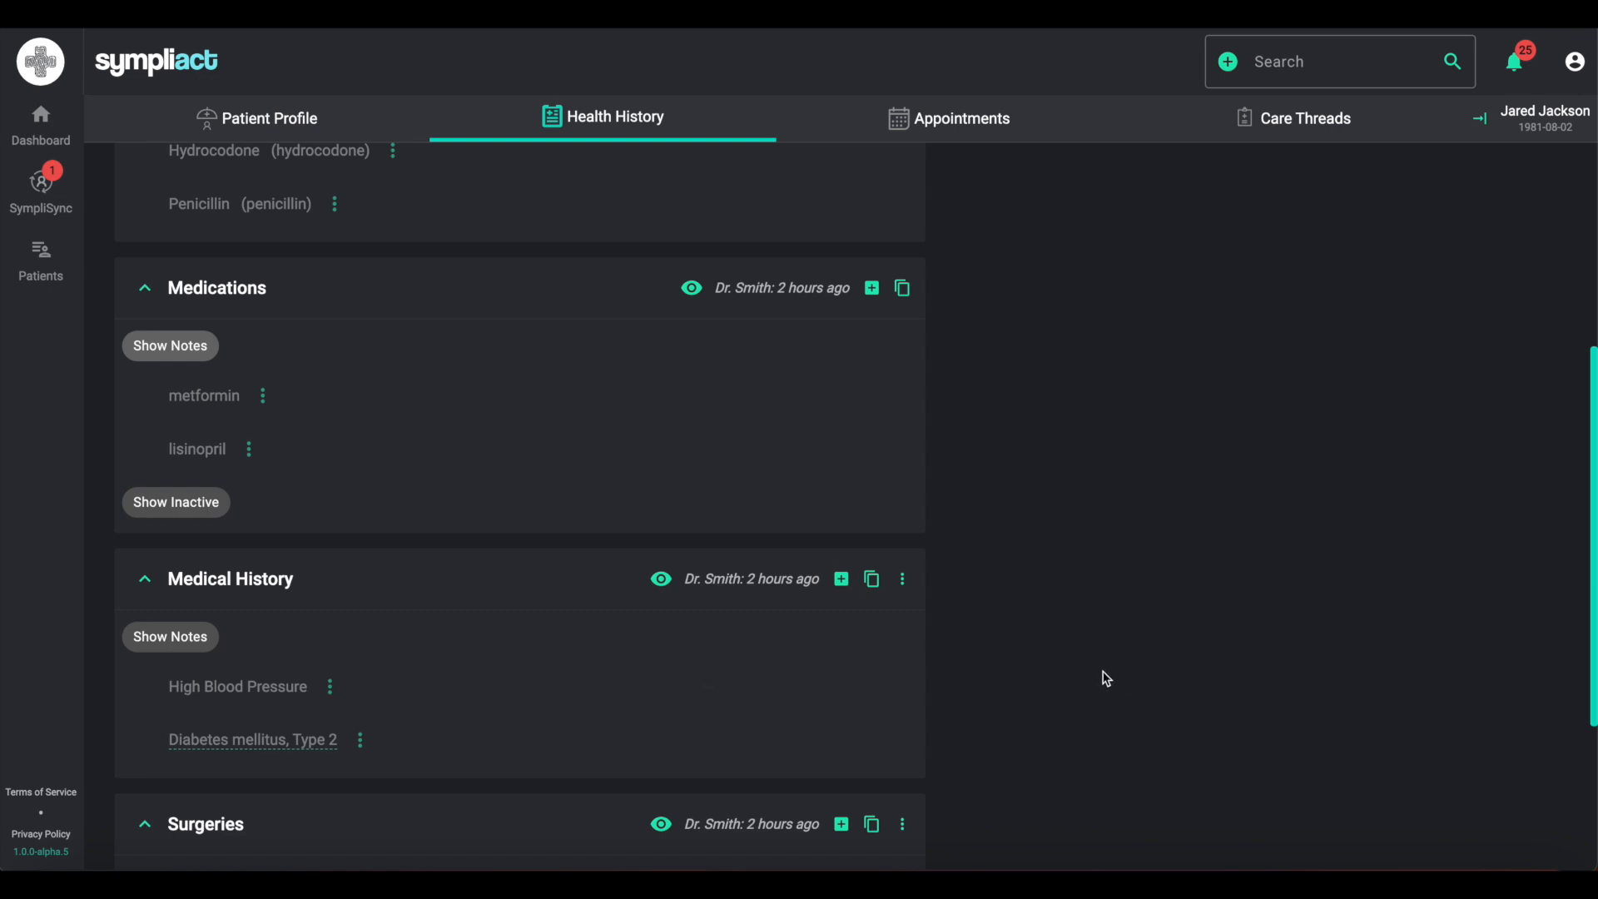
- Mark the Medications section as reviewed
{"action": "scroll", "coordinate": [1104, 707], "scroll_direction": "down", "scroll_amount": 1}
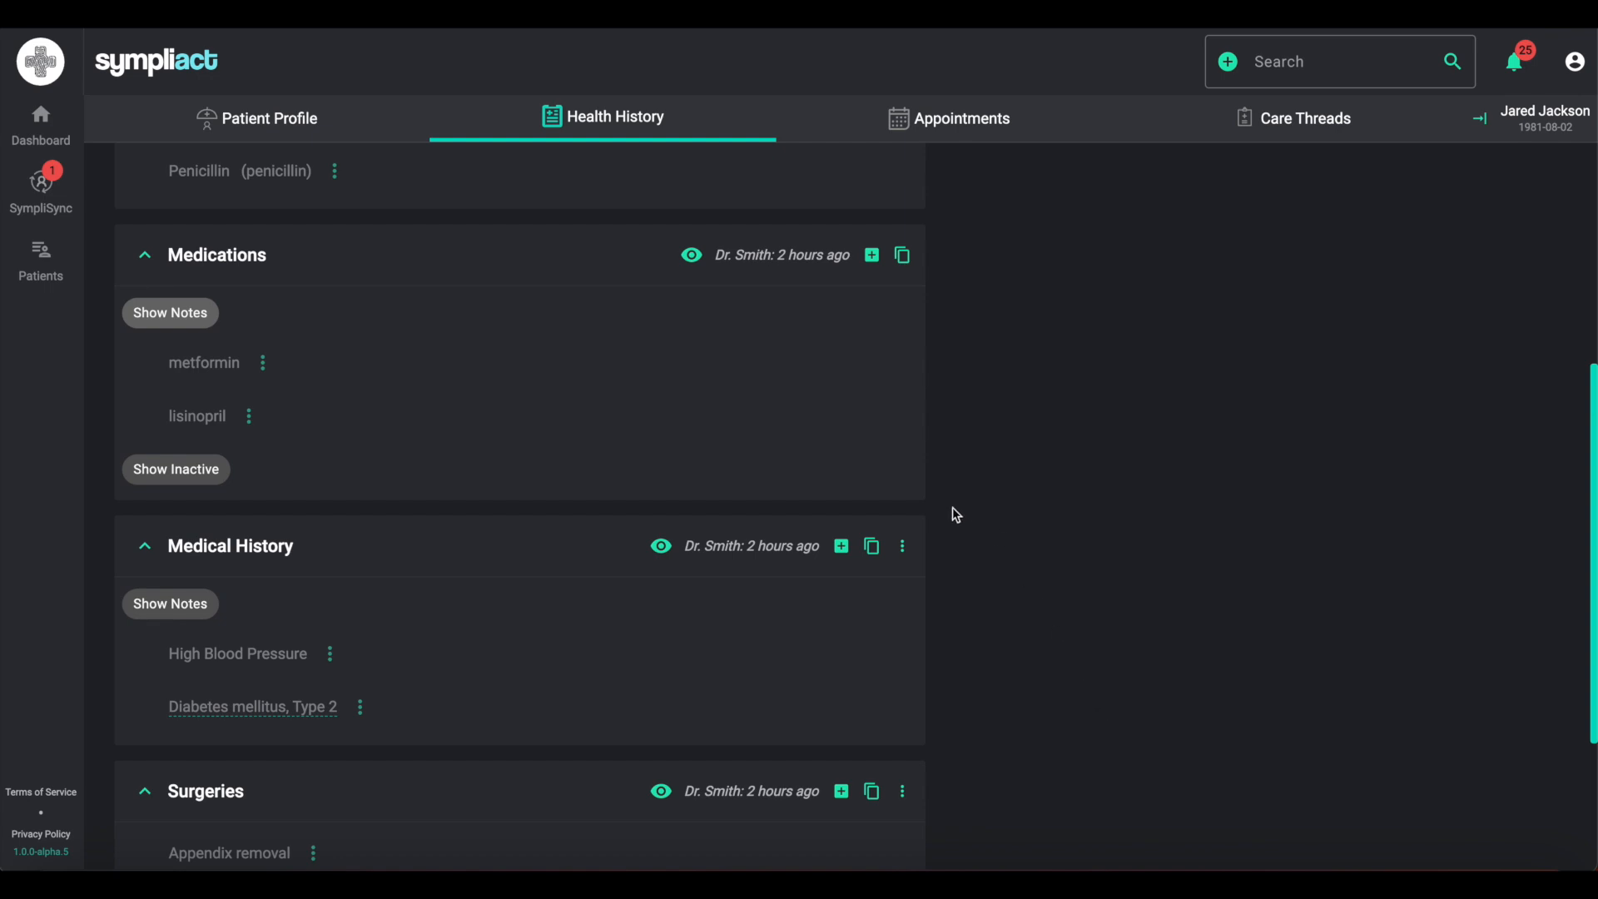
{"action": "left_click", "coordinate": [691, 255]}
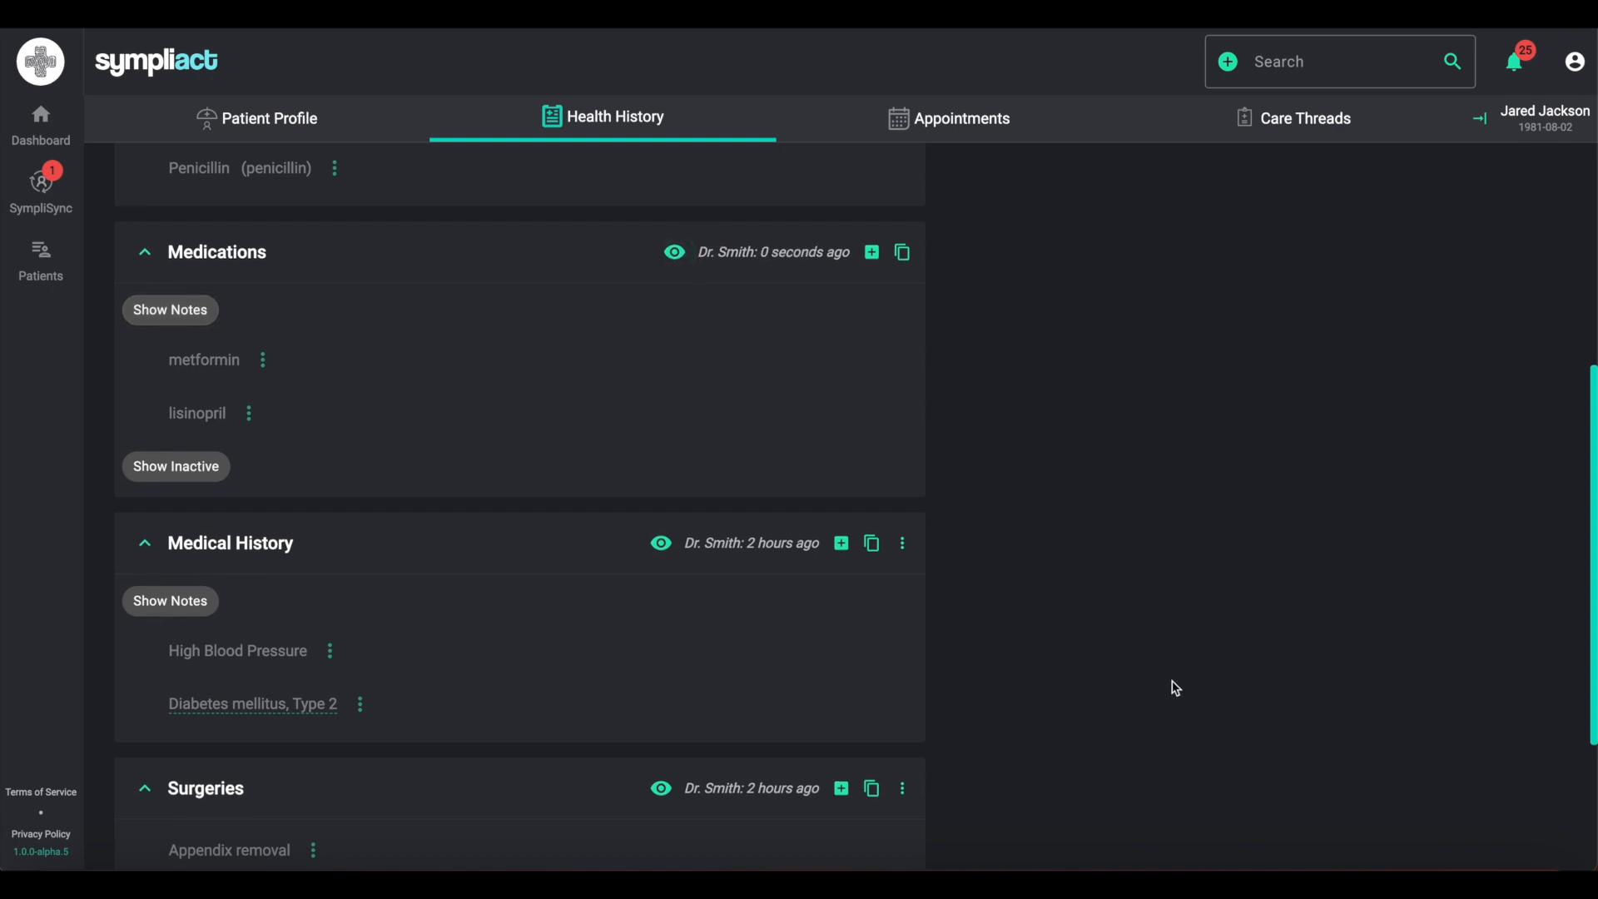
{"action": "scroll", "coordinate": [1173, 687], "scroll_direction": "down", "scroll_amount": 1}
{"action": "scroll", "coordinate": [1174, 687], "scroll_direction": "down", "scroll_amount": 5}
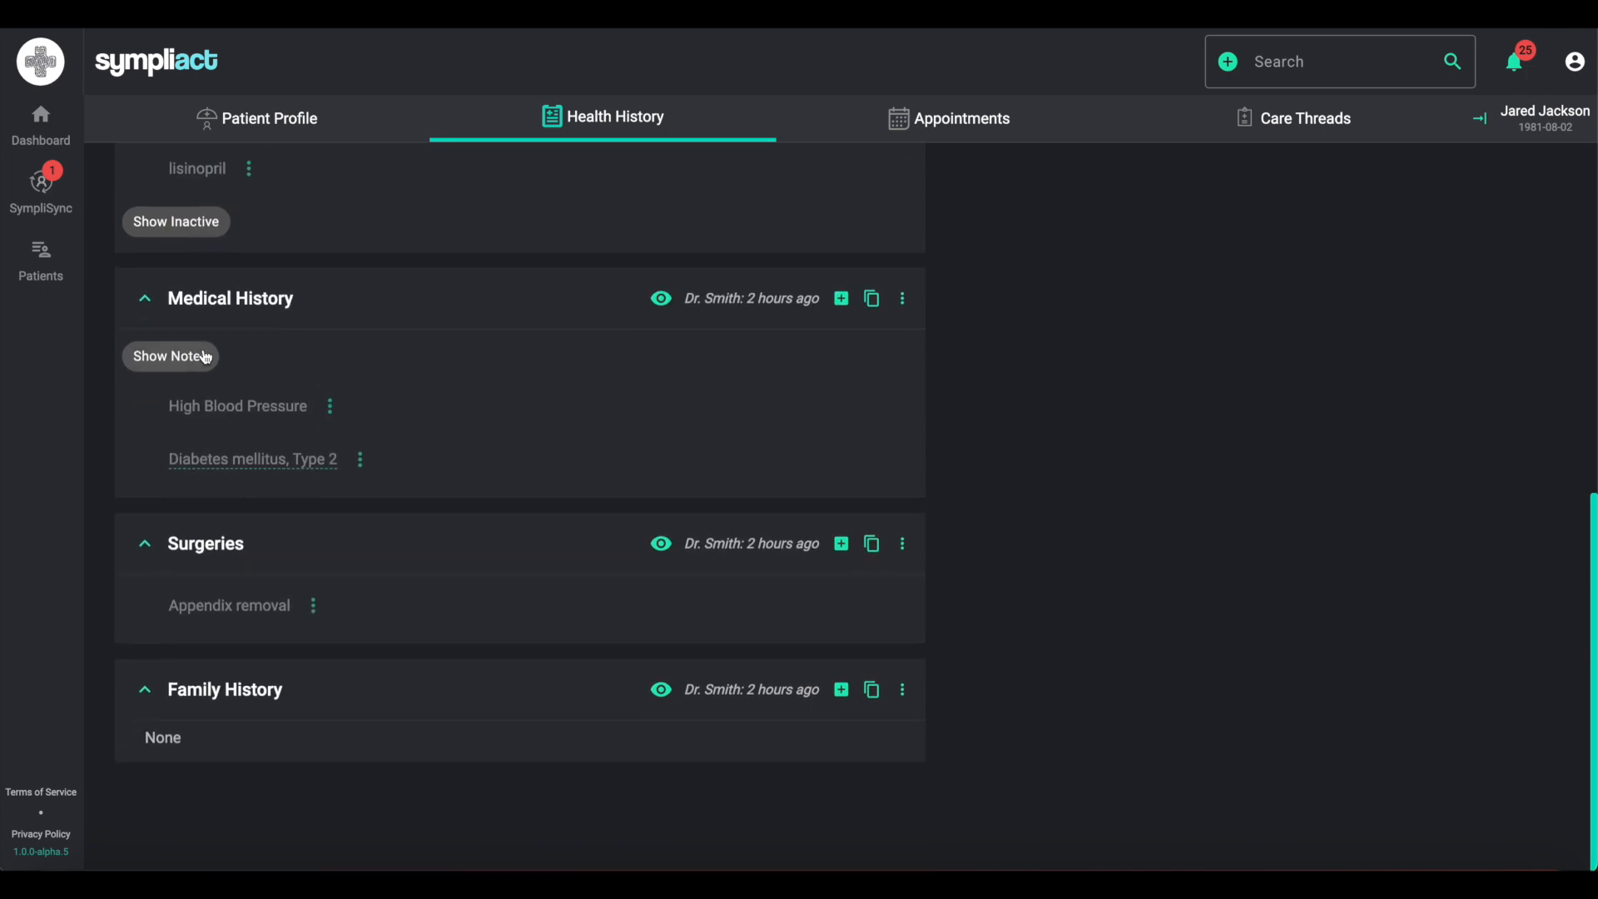
- Briefly show the medical history notes, then mark the Medical History, Surgeries and Family History sections as reviewed
{"action": "left_click", "coordinate": [198, 358]}
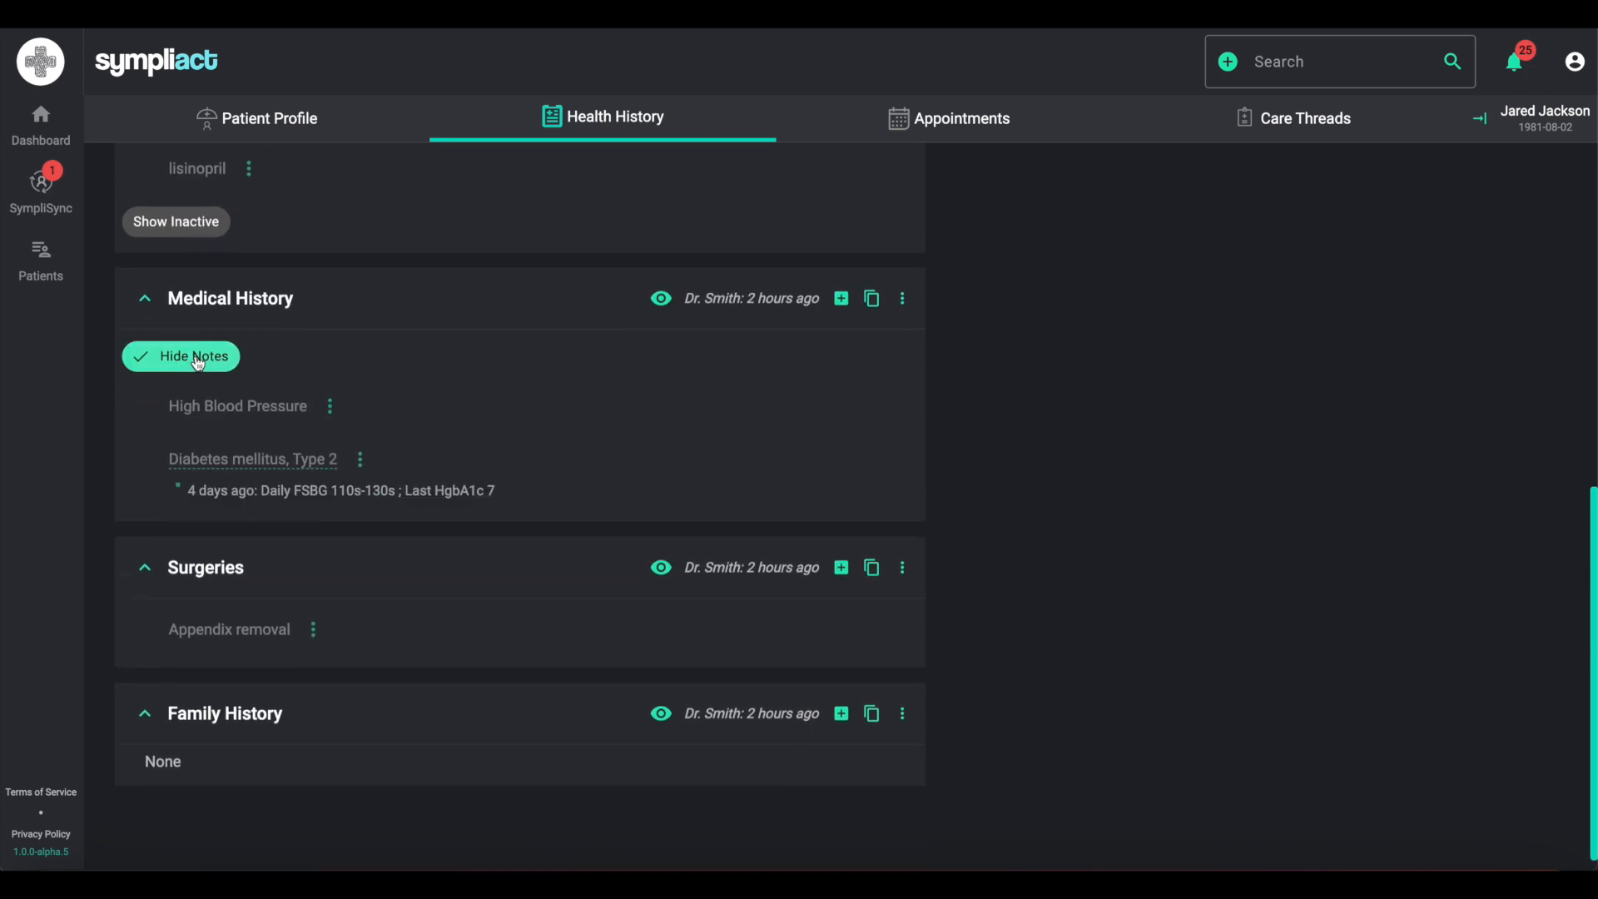
{"action": "left_click", "coordinate": [198, 360]}
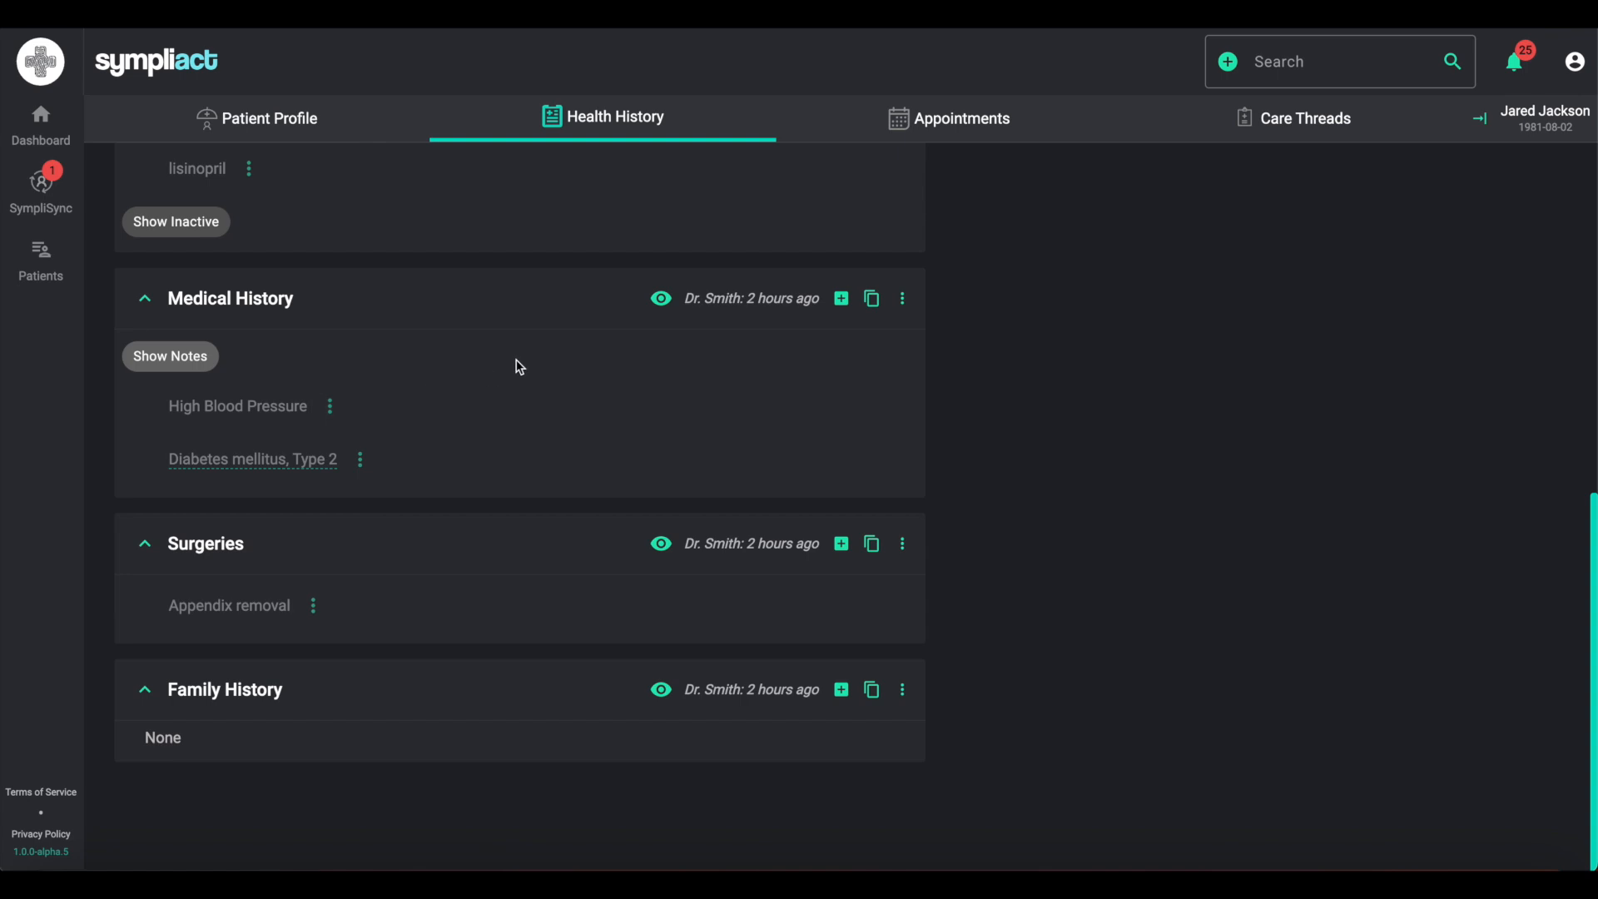
{"action": "left_click", "coordinate": [661, 300]}
{"action": "left_click", "coordinate": [663, 546]}
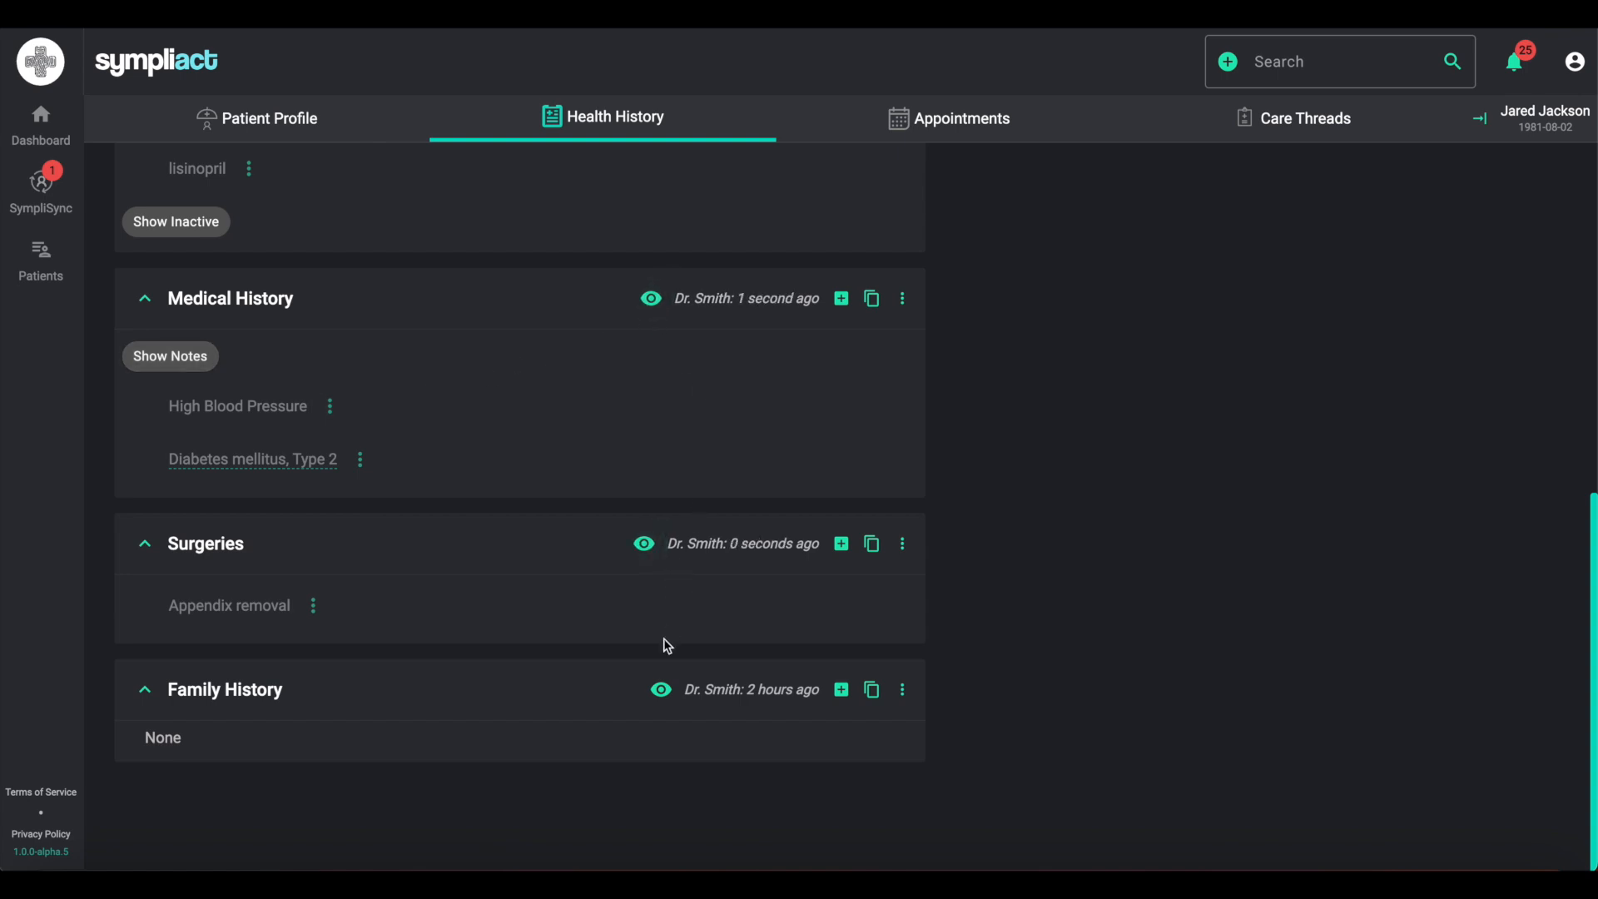
{"action": "left_click", "coordinate": [661, 693]}
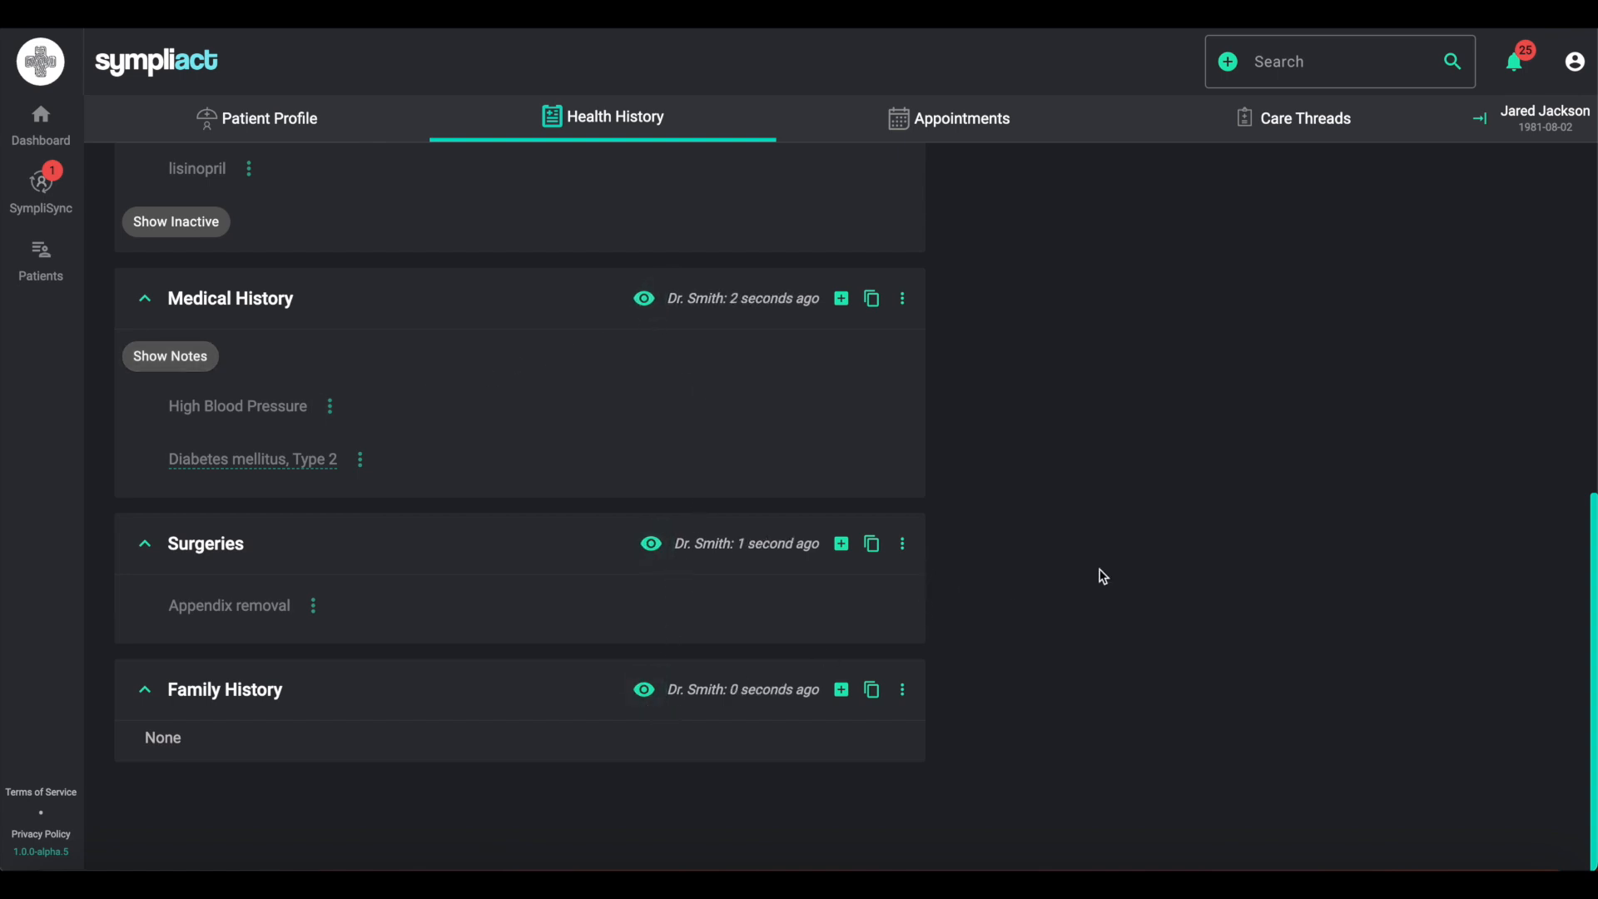
- Preview the detailed and basic copy-health-history texts from the health history menu, cancelling each preview
{"action": "scroll", "coordinate": [1101, 571], "scroll_direction": "up", "scroll_amount": 8}
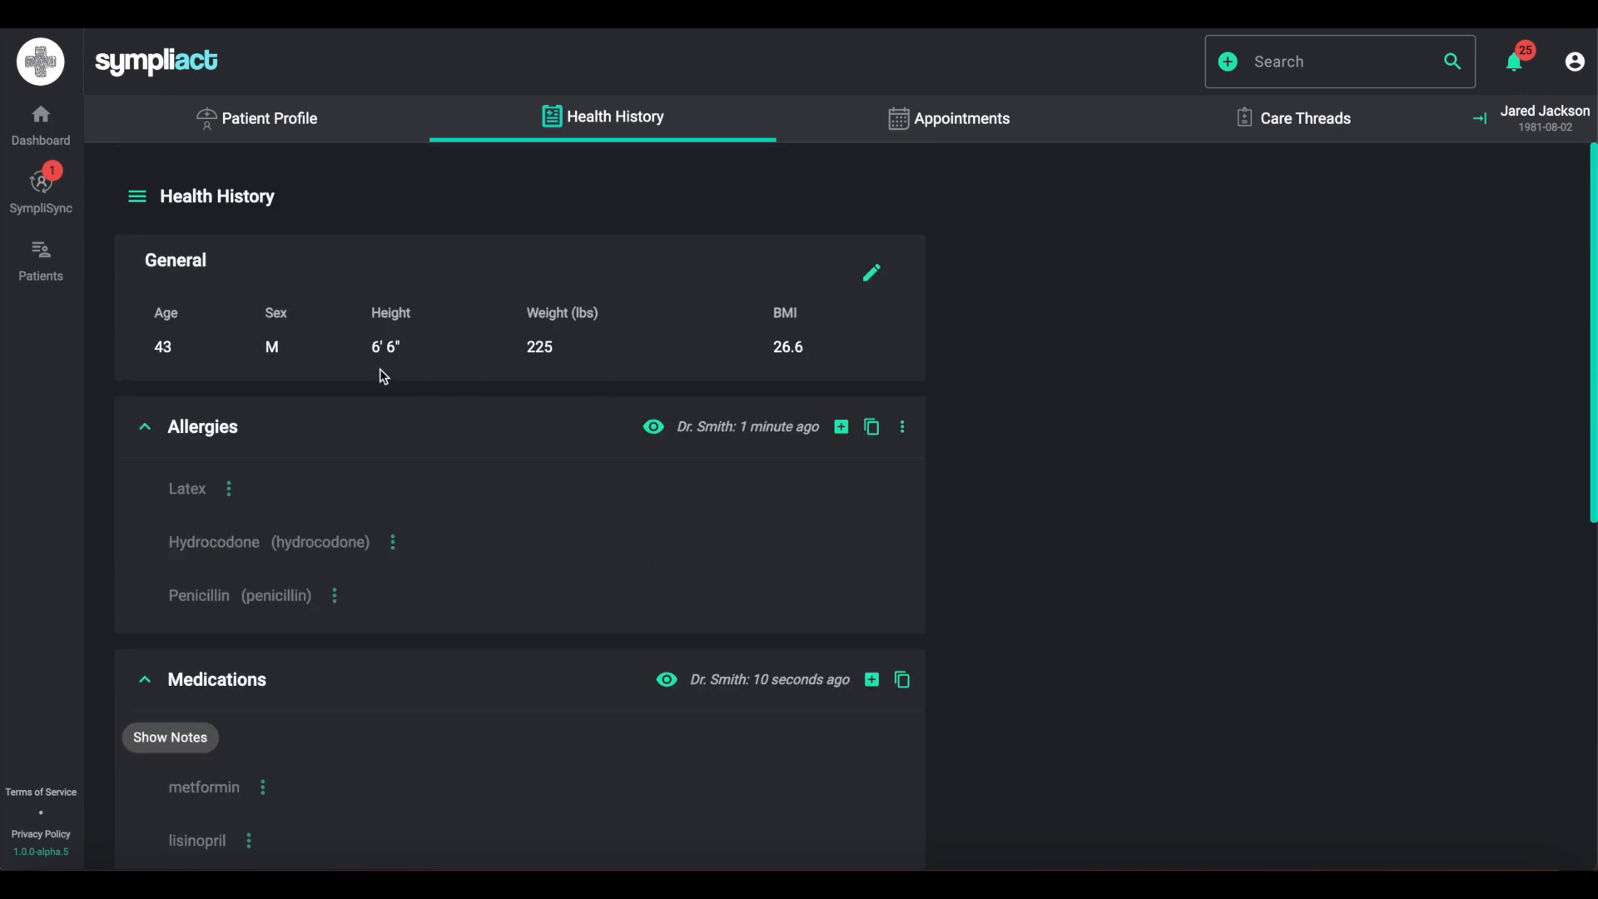
{"action": "left_click", "coordinate": [134, 202]}
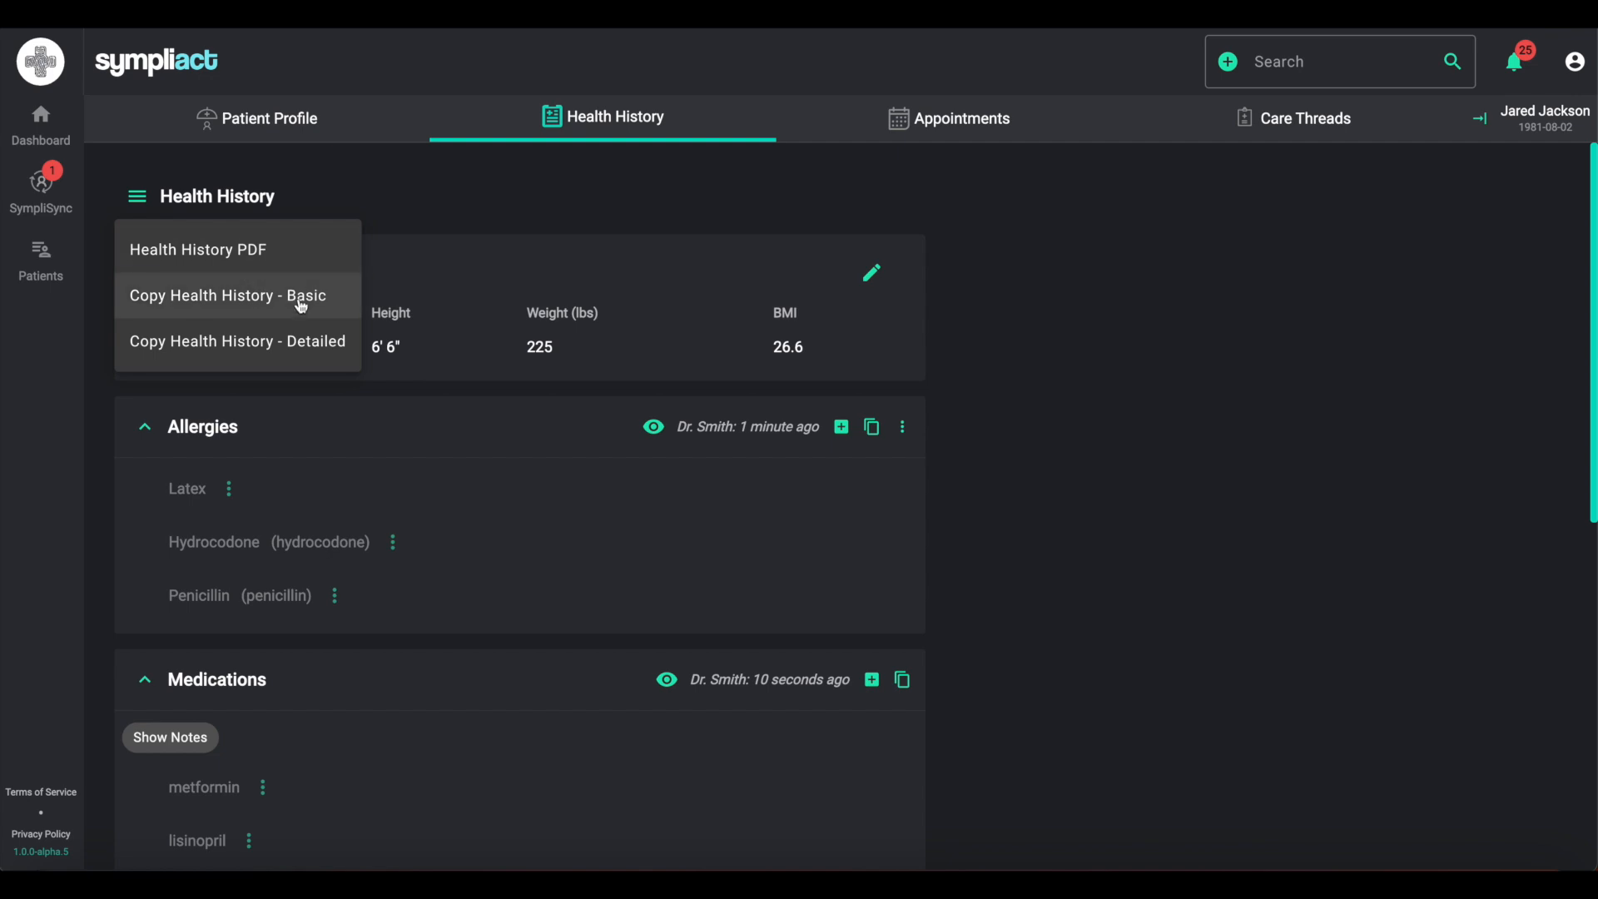
{"action": "left_click", "coordinate": [298, 341]}
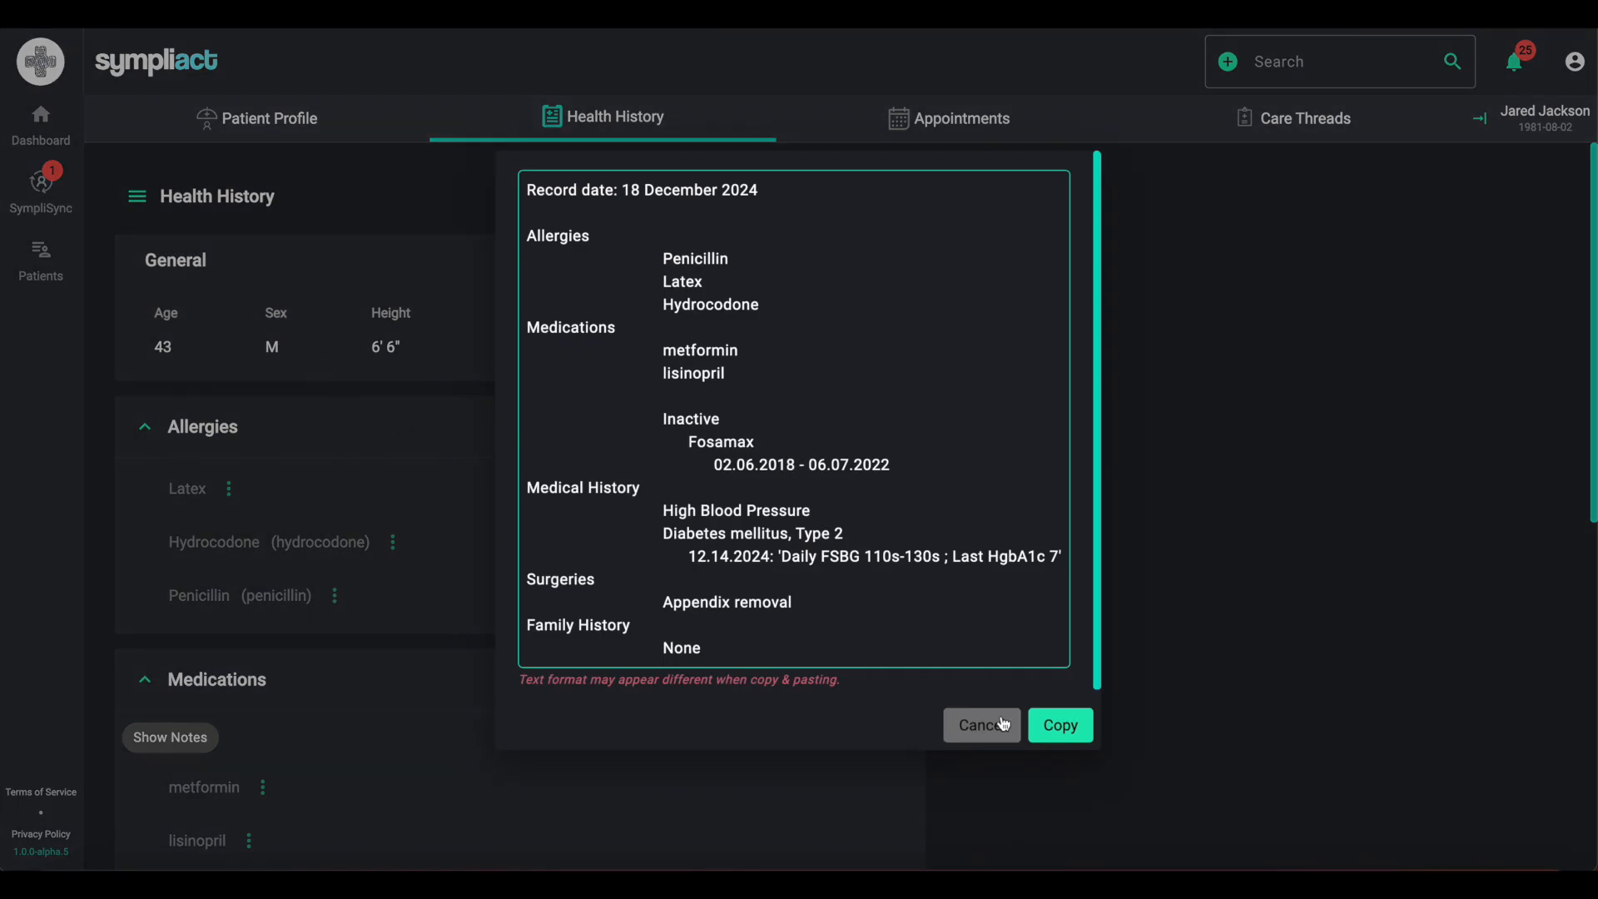
{"action": "left_click", "coordinate": [1165, 600]}
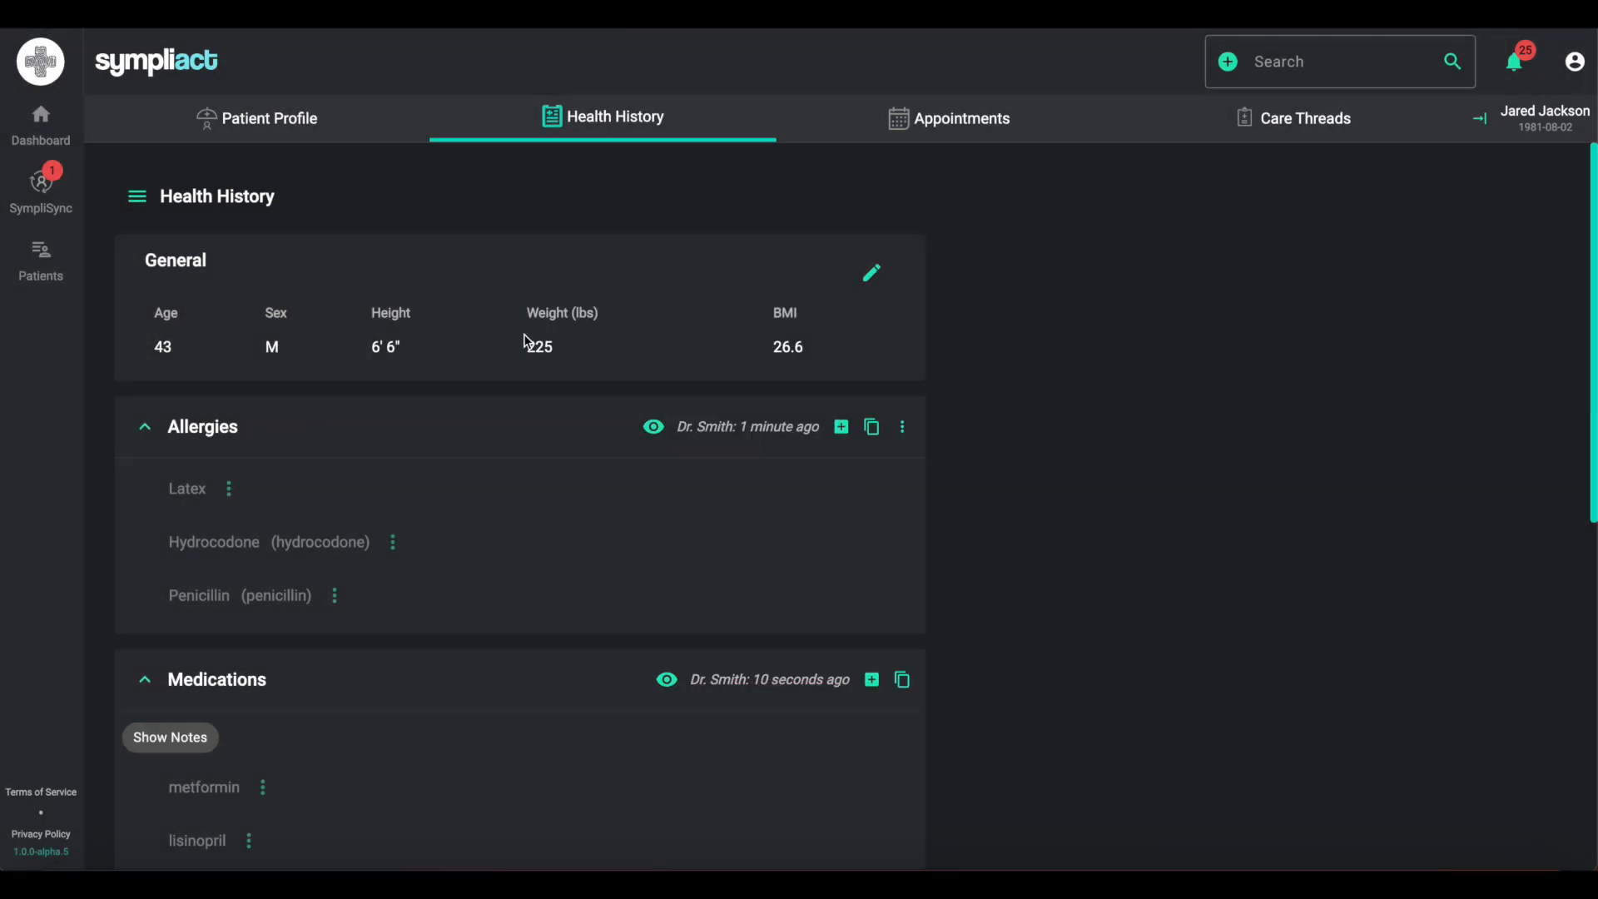
{"action": "left_click", "coordinate": [128, 213]}
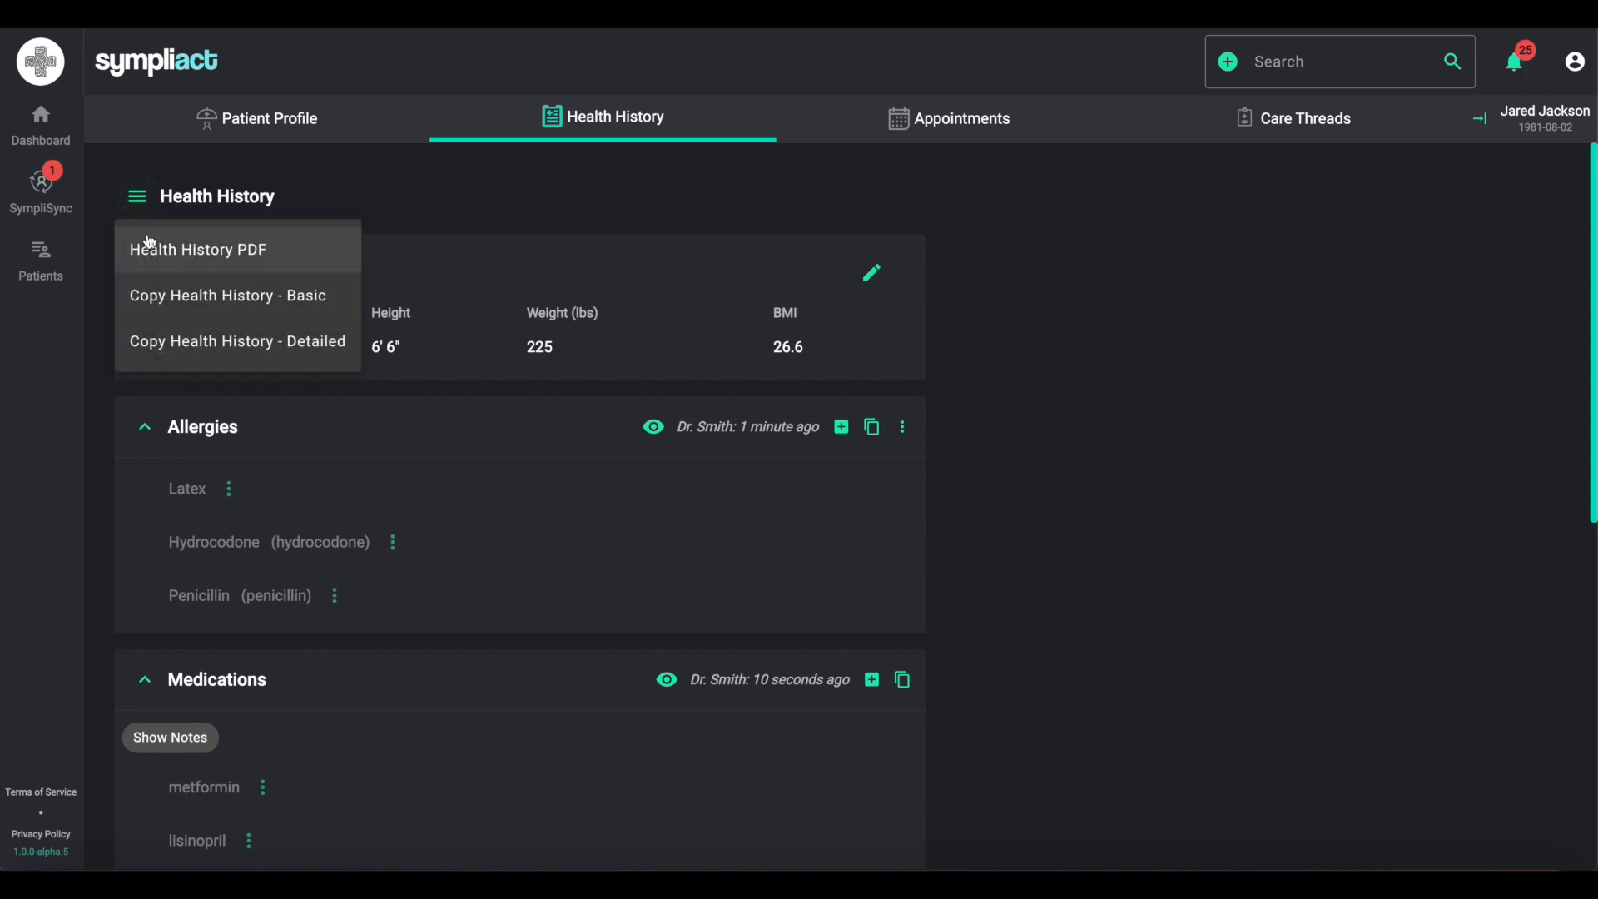
{"action": "left_click", "coordinate": [310, 336]}
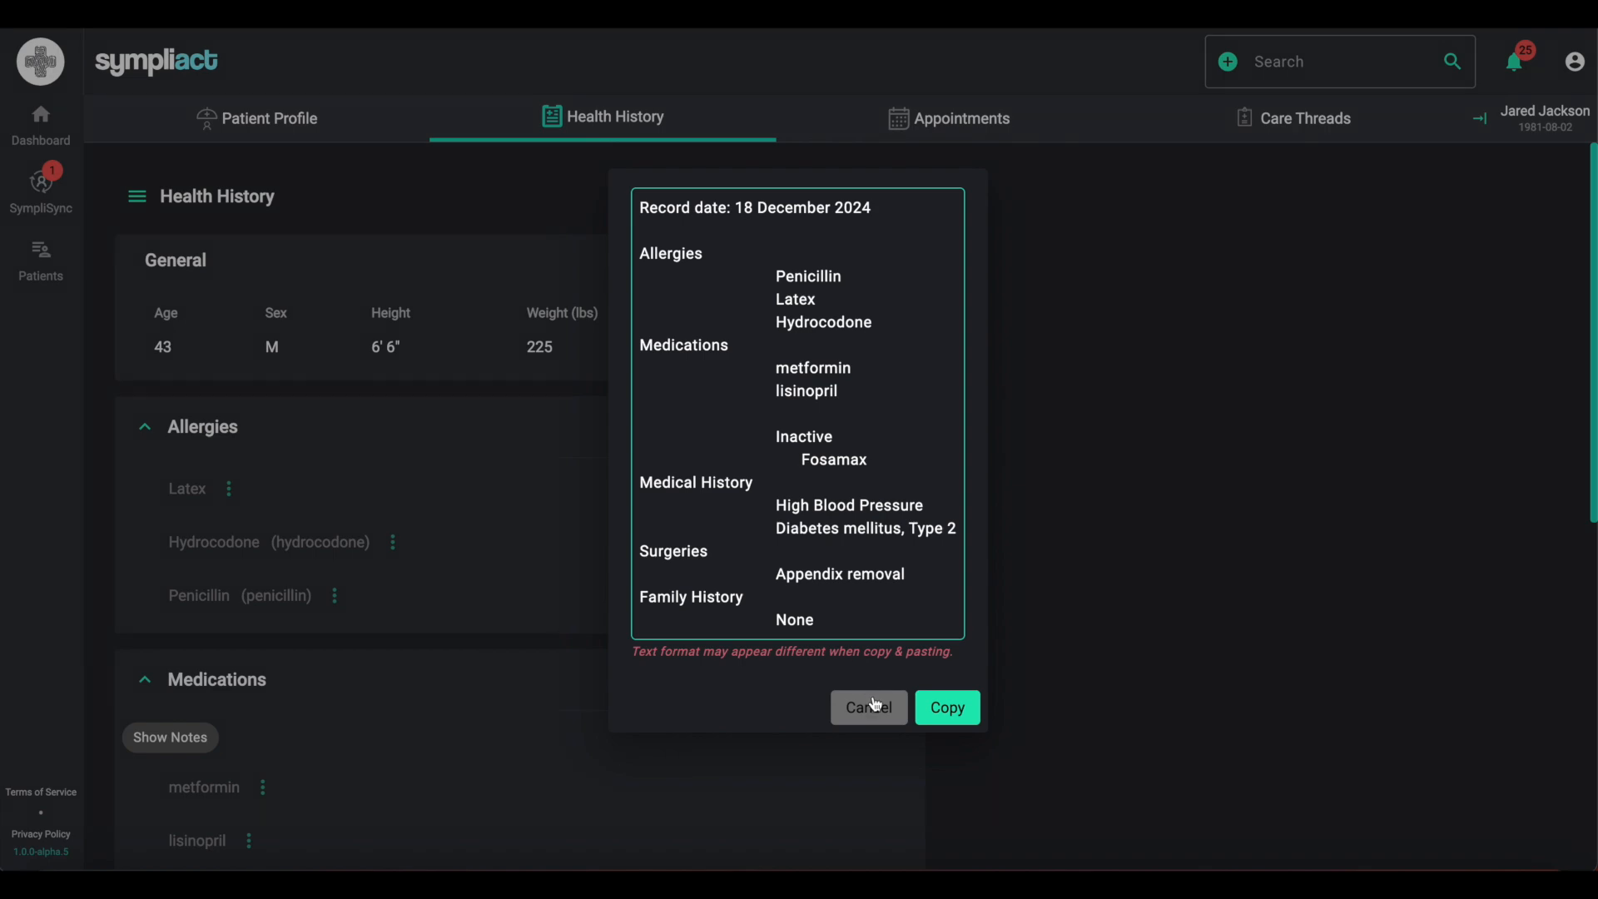
{"action": "left_click", "coordinate": [1065, 694]}
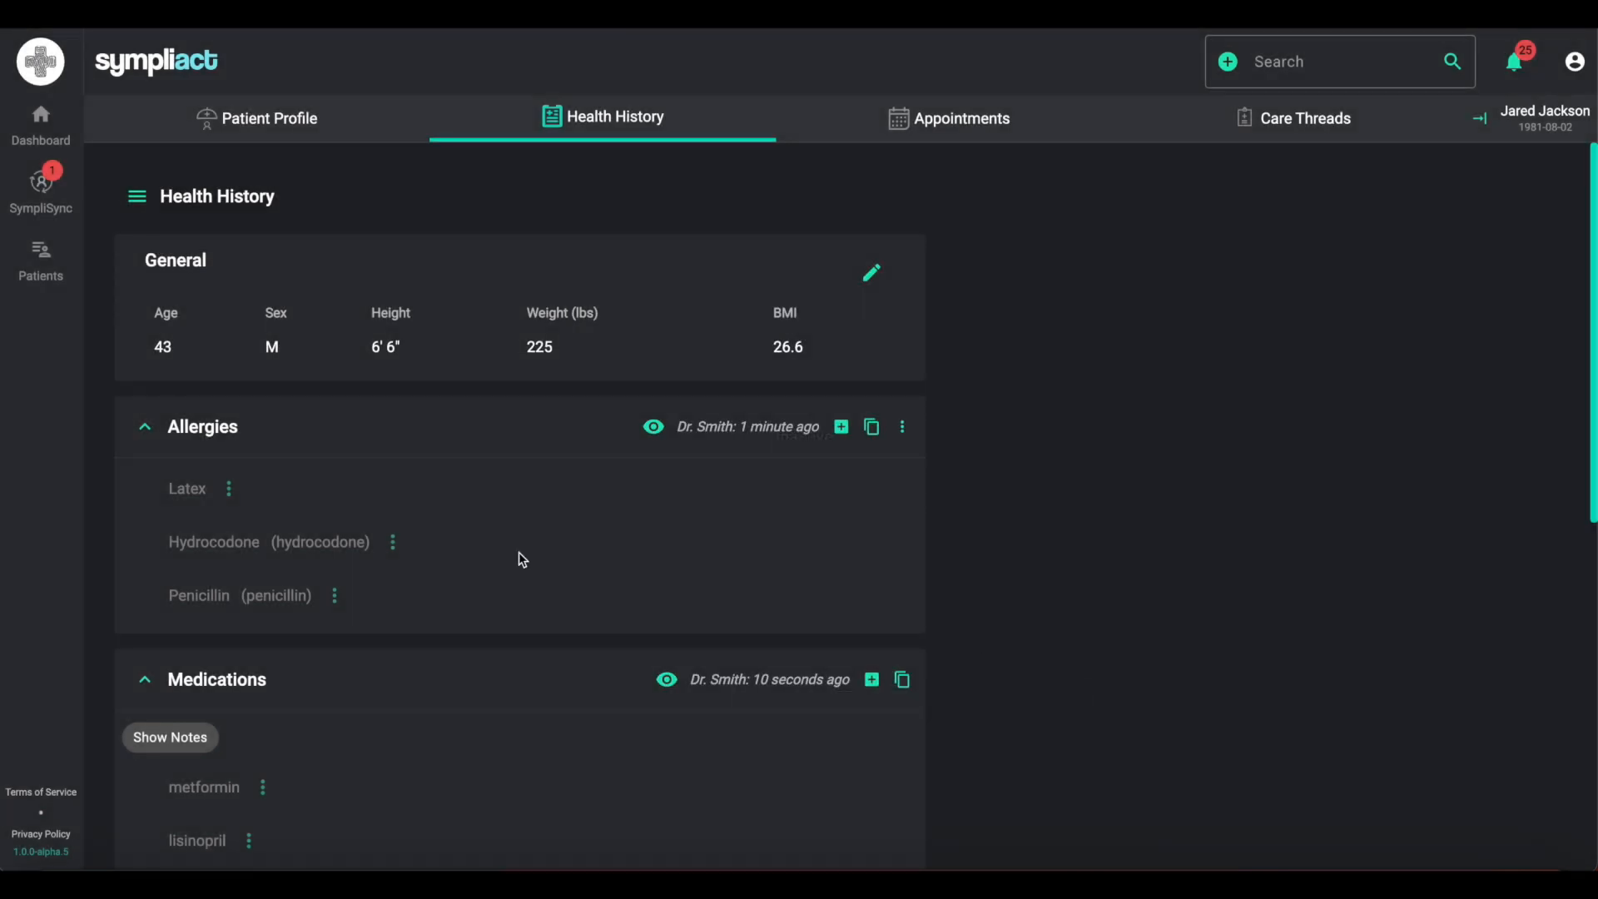
- Copy the detailed health history text to the clipboard
{"action": "left_click", "coordinate": [138, 204]}
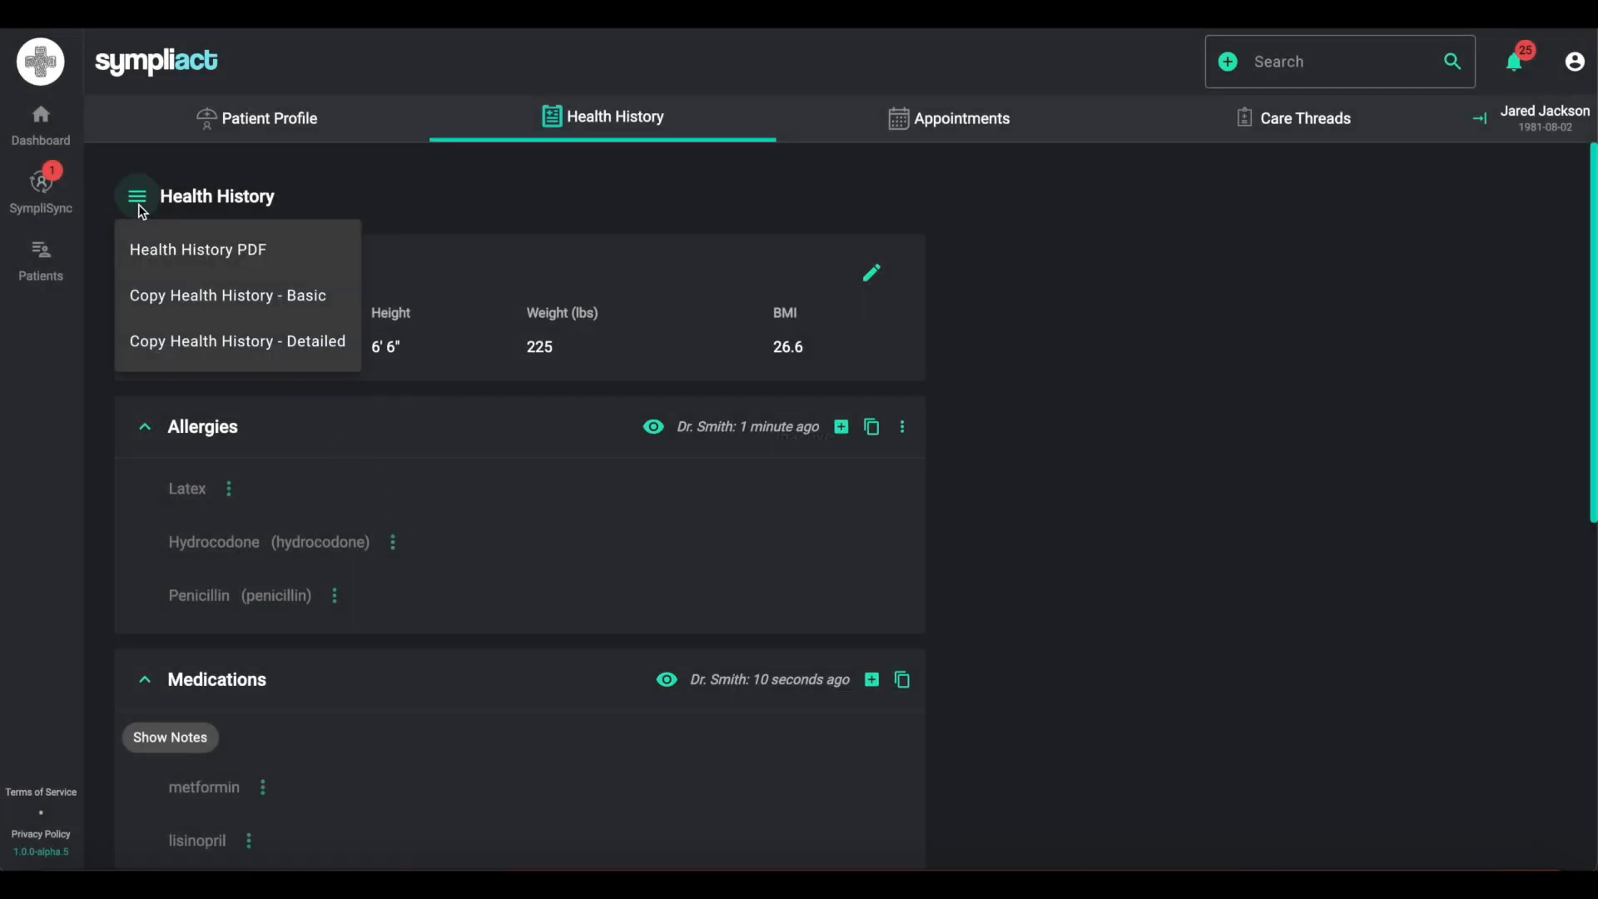
{"action": "left_click", "coordinate": [282, 348]}
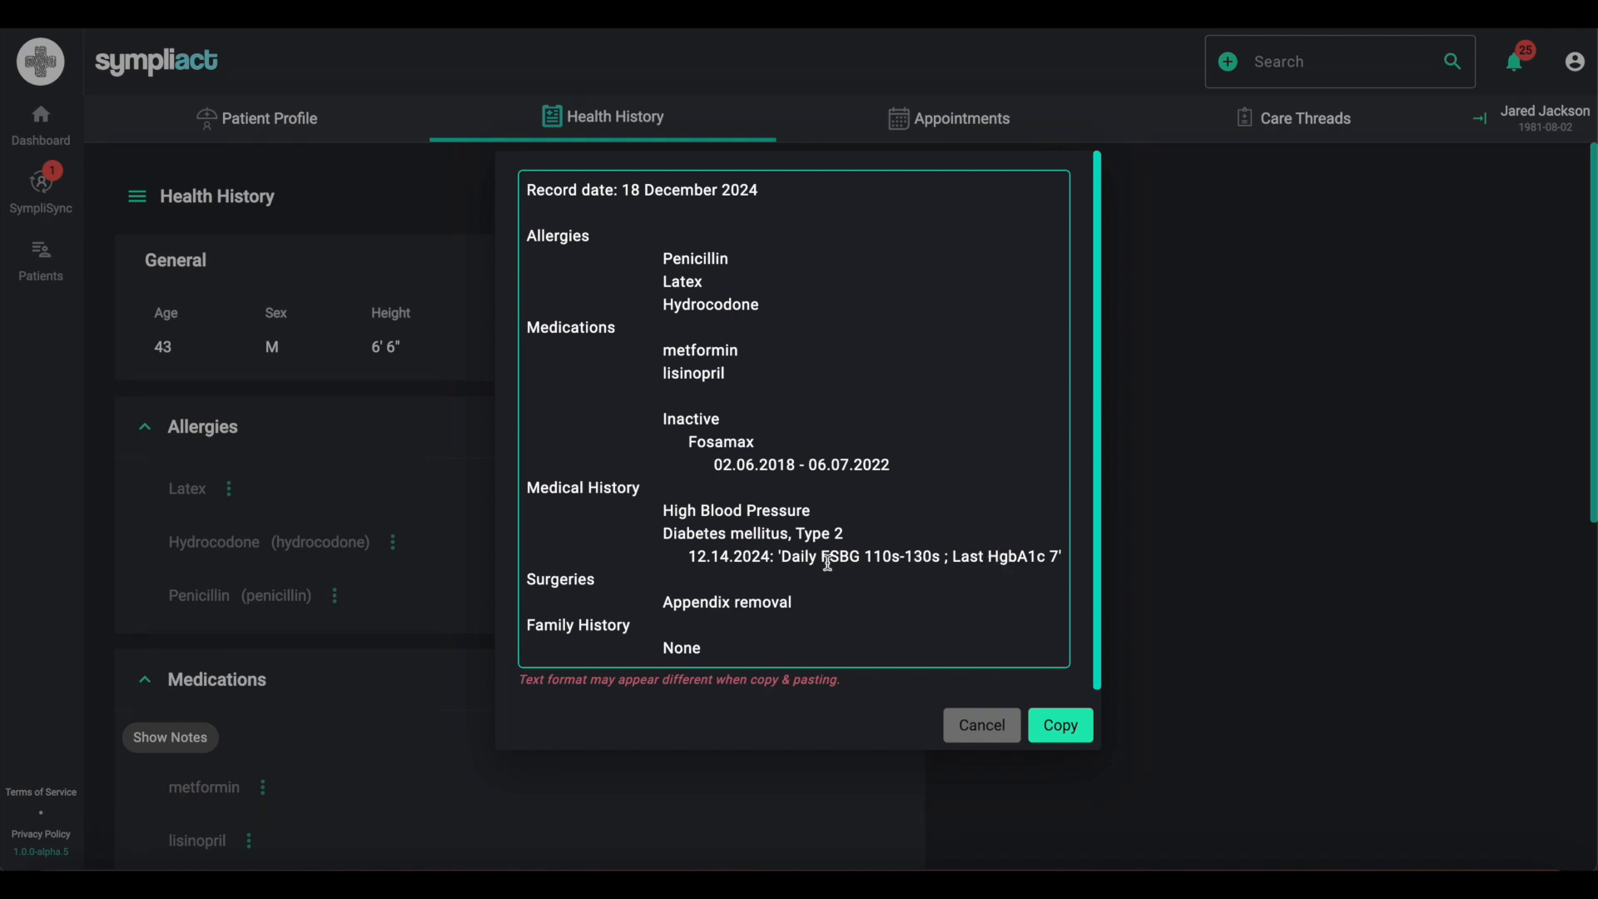
{"action": "left_click", "coordinate": [1066, 729]}
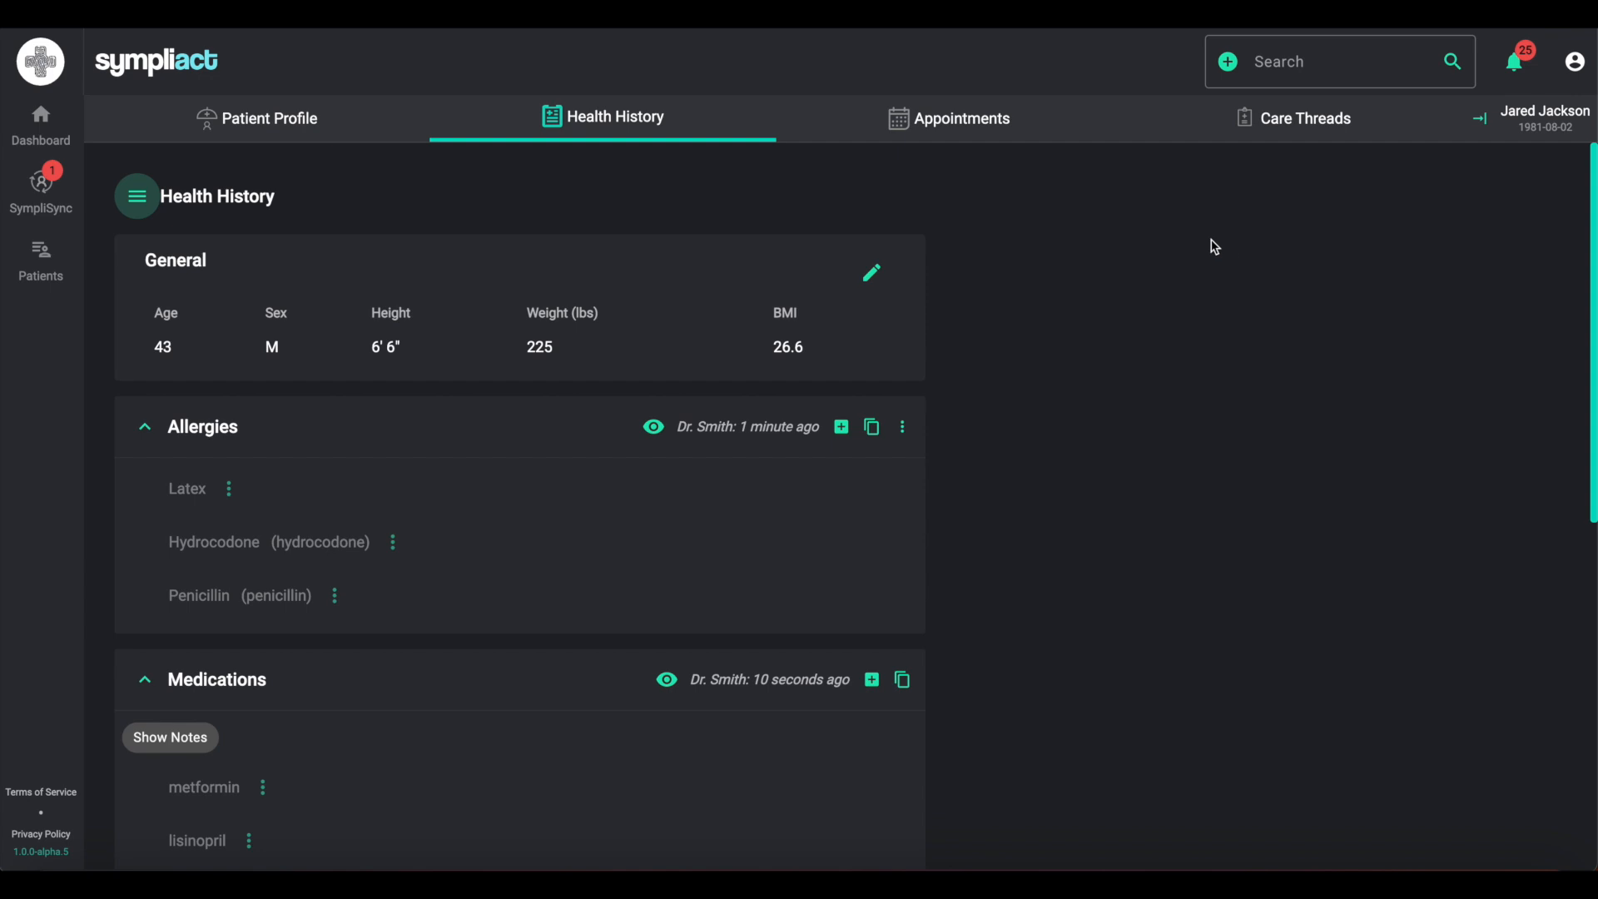
- Open the patient's Extraction / Implant 19 care thread
{"action": "left_click", "coordinate": [1269, 131]}
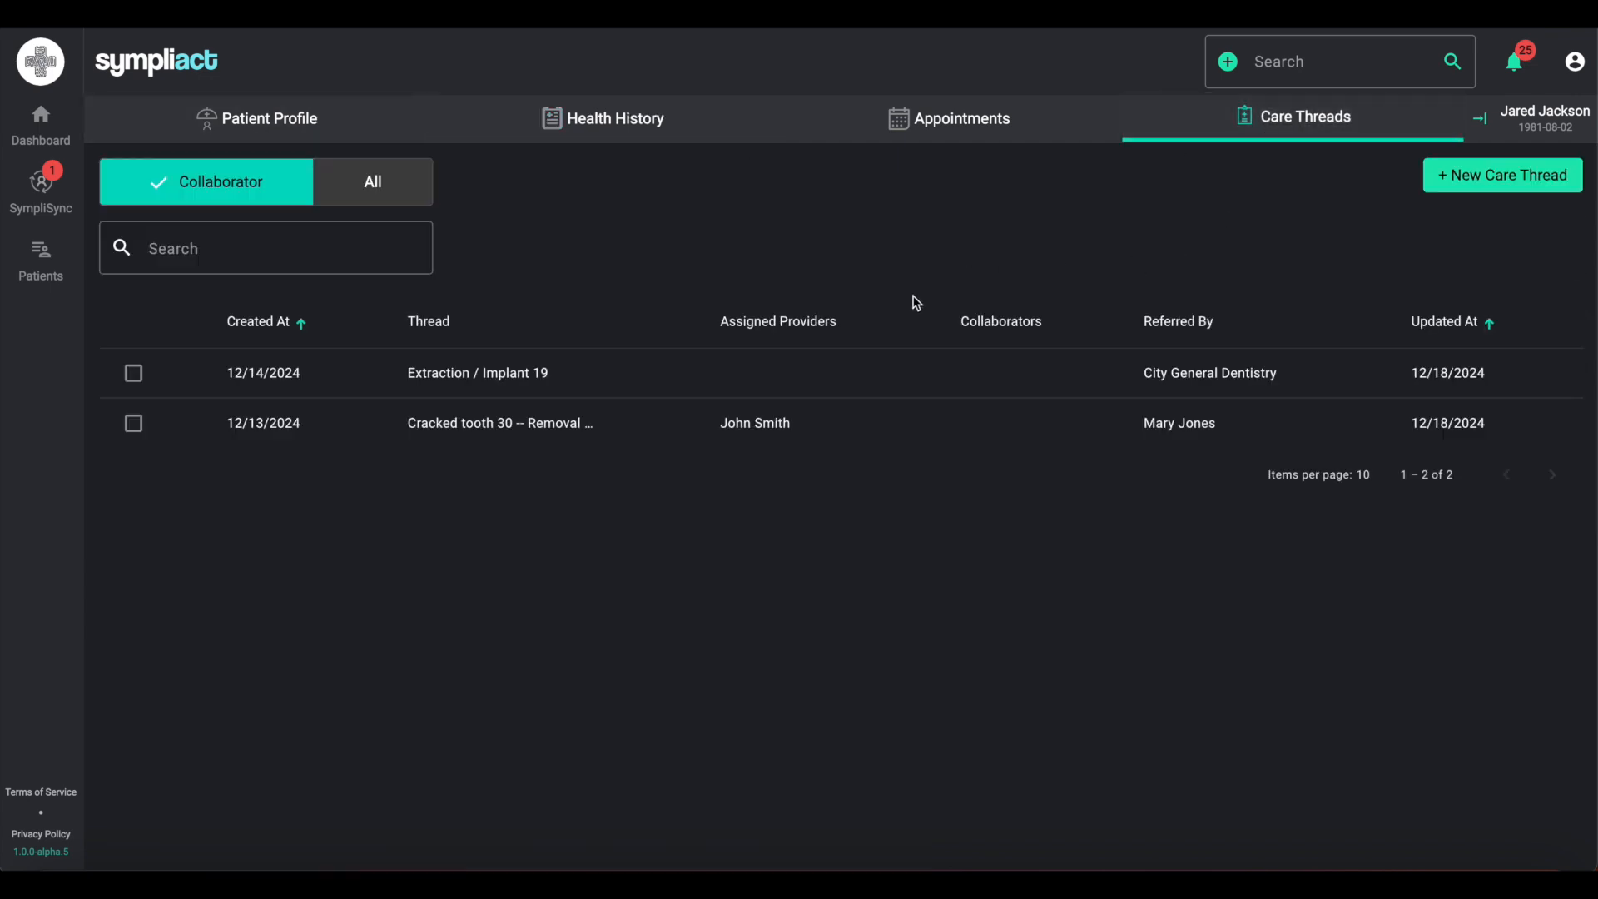
{"action": "left_click", "coordinate": [841, 366]}
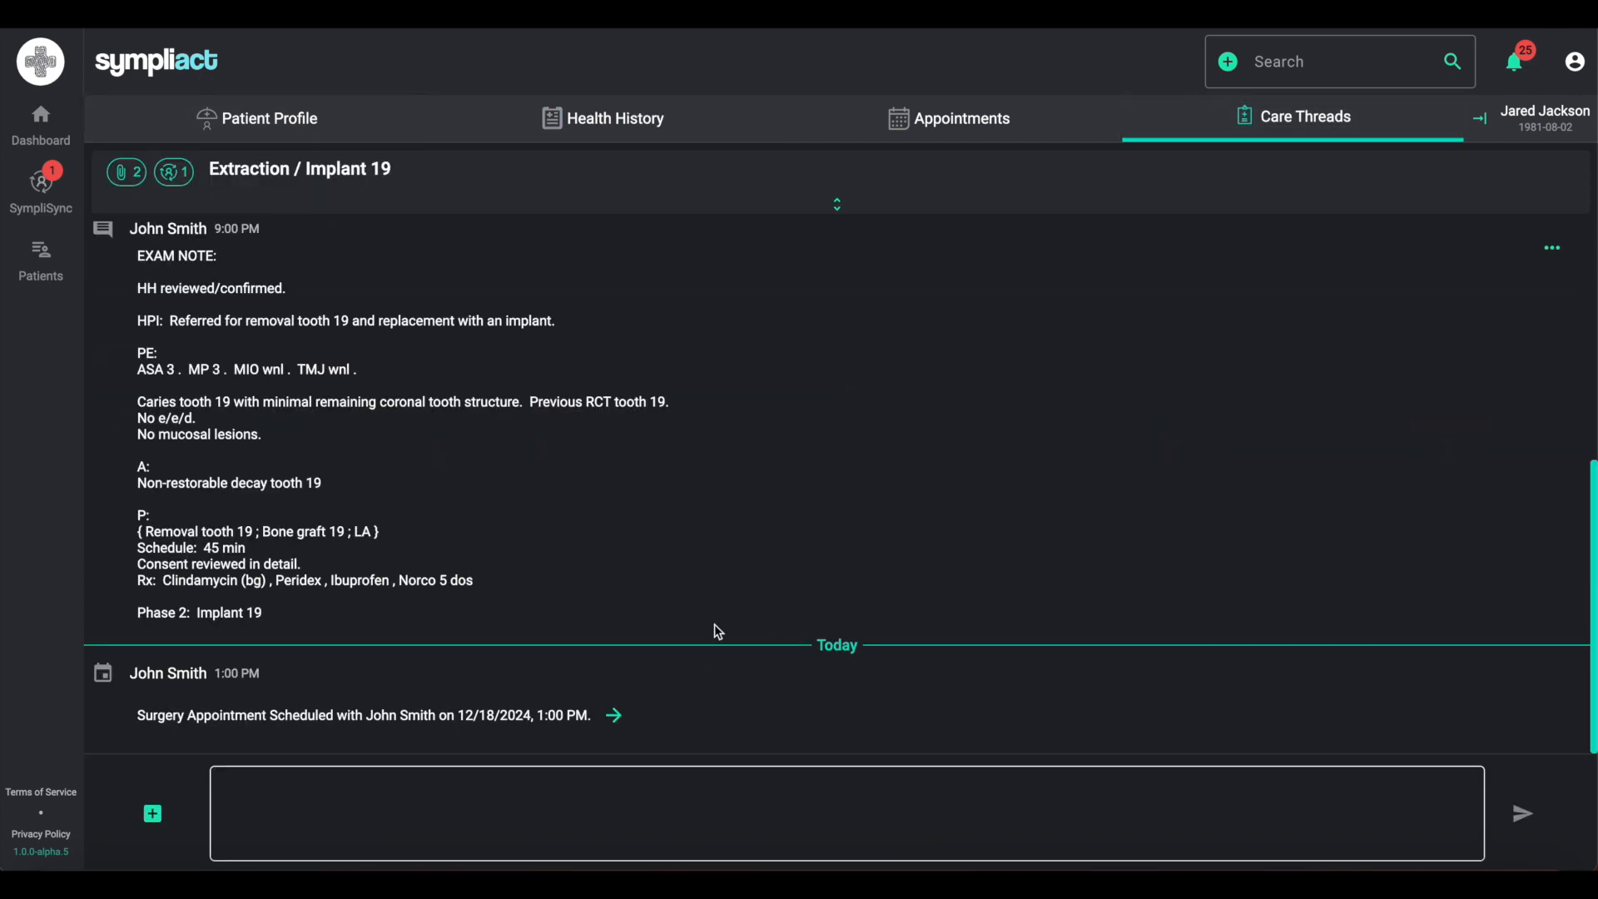
{"action": "left_click", "coordinate": [662, 820]}
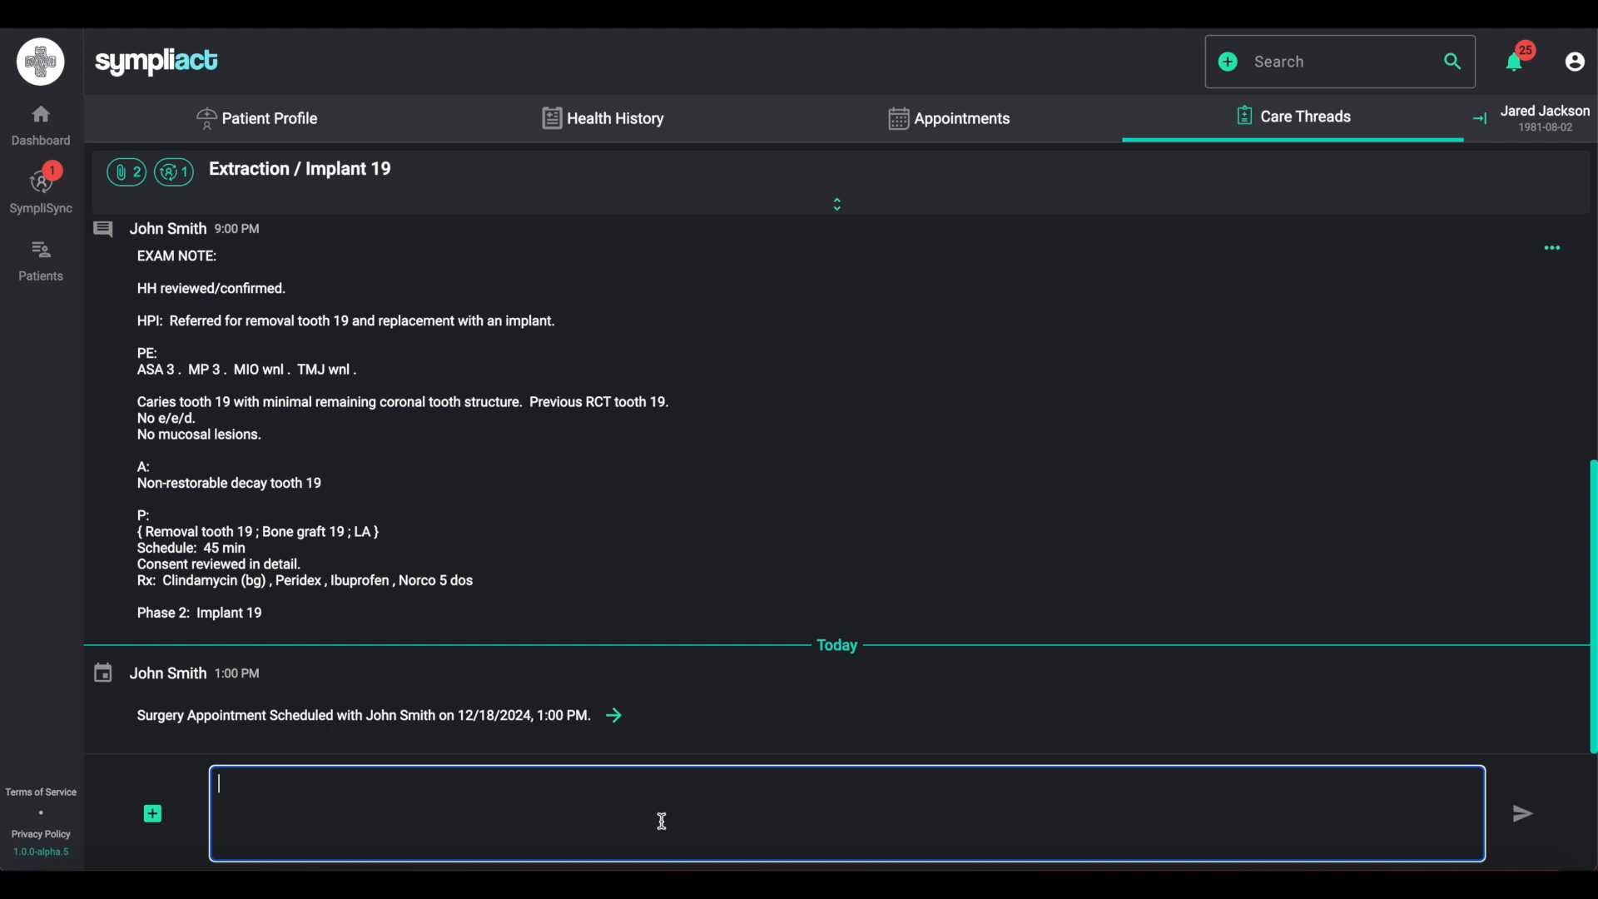
{"action": "key", "text": "ctrl+v"}
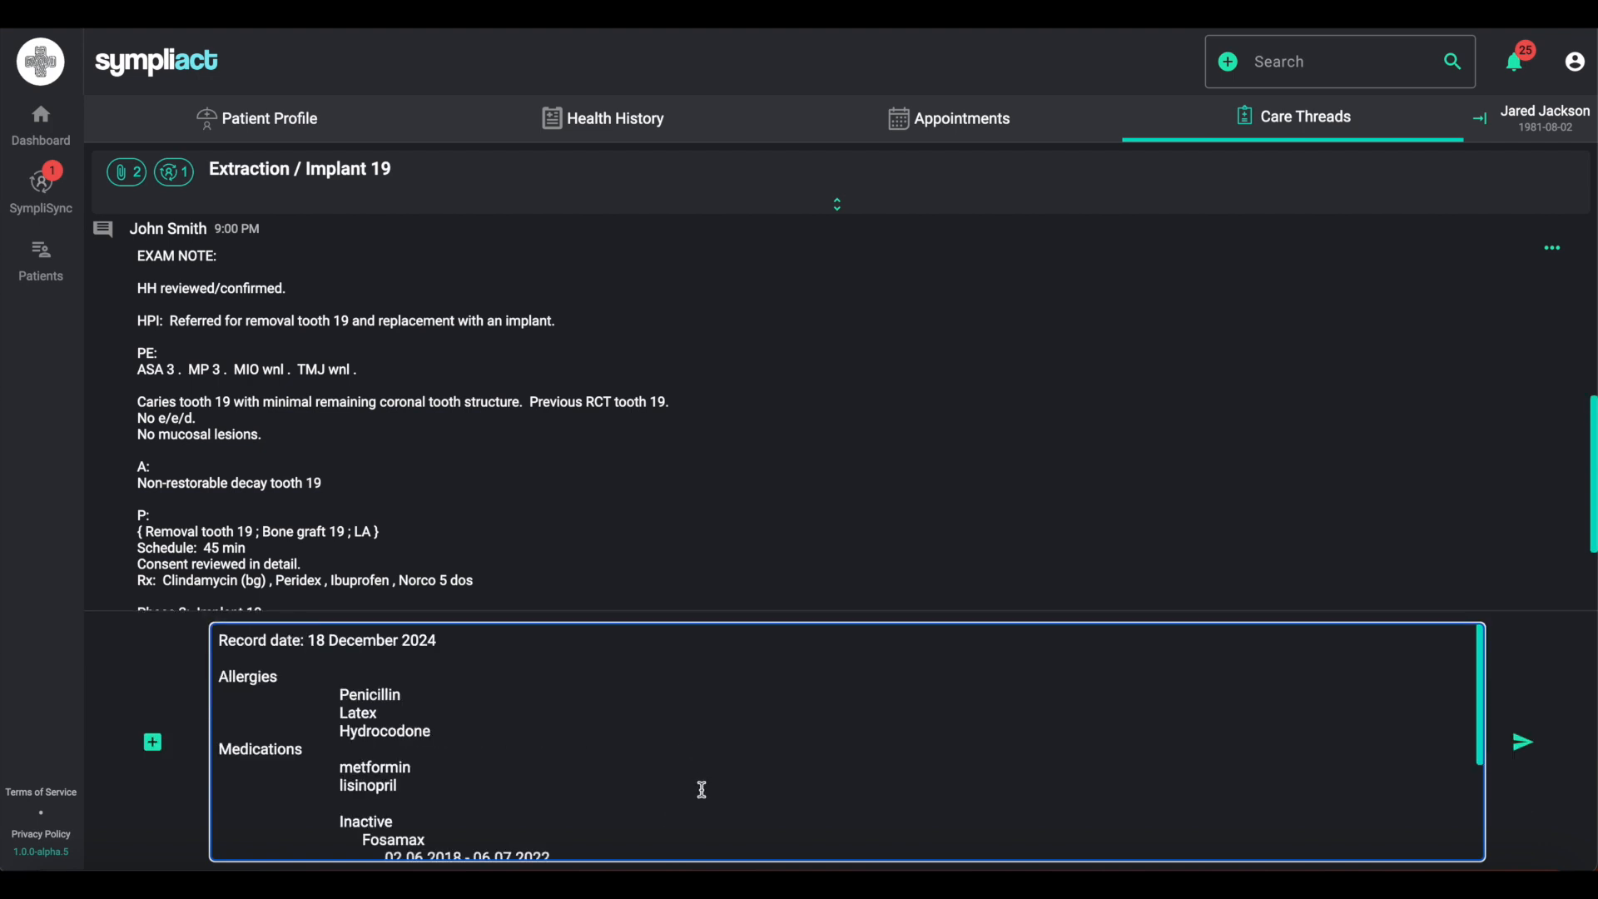
{"action": "scroll", "coordinate": [703, 790], "scroll_direction": "down", "scroll_amount": 1}
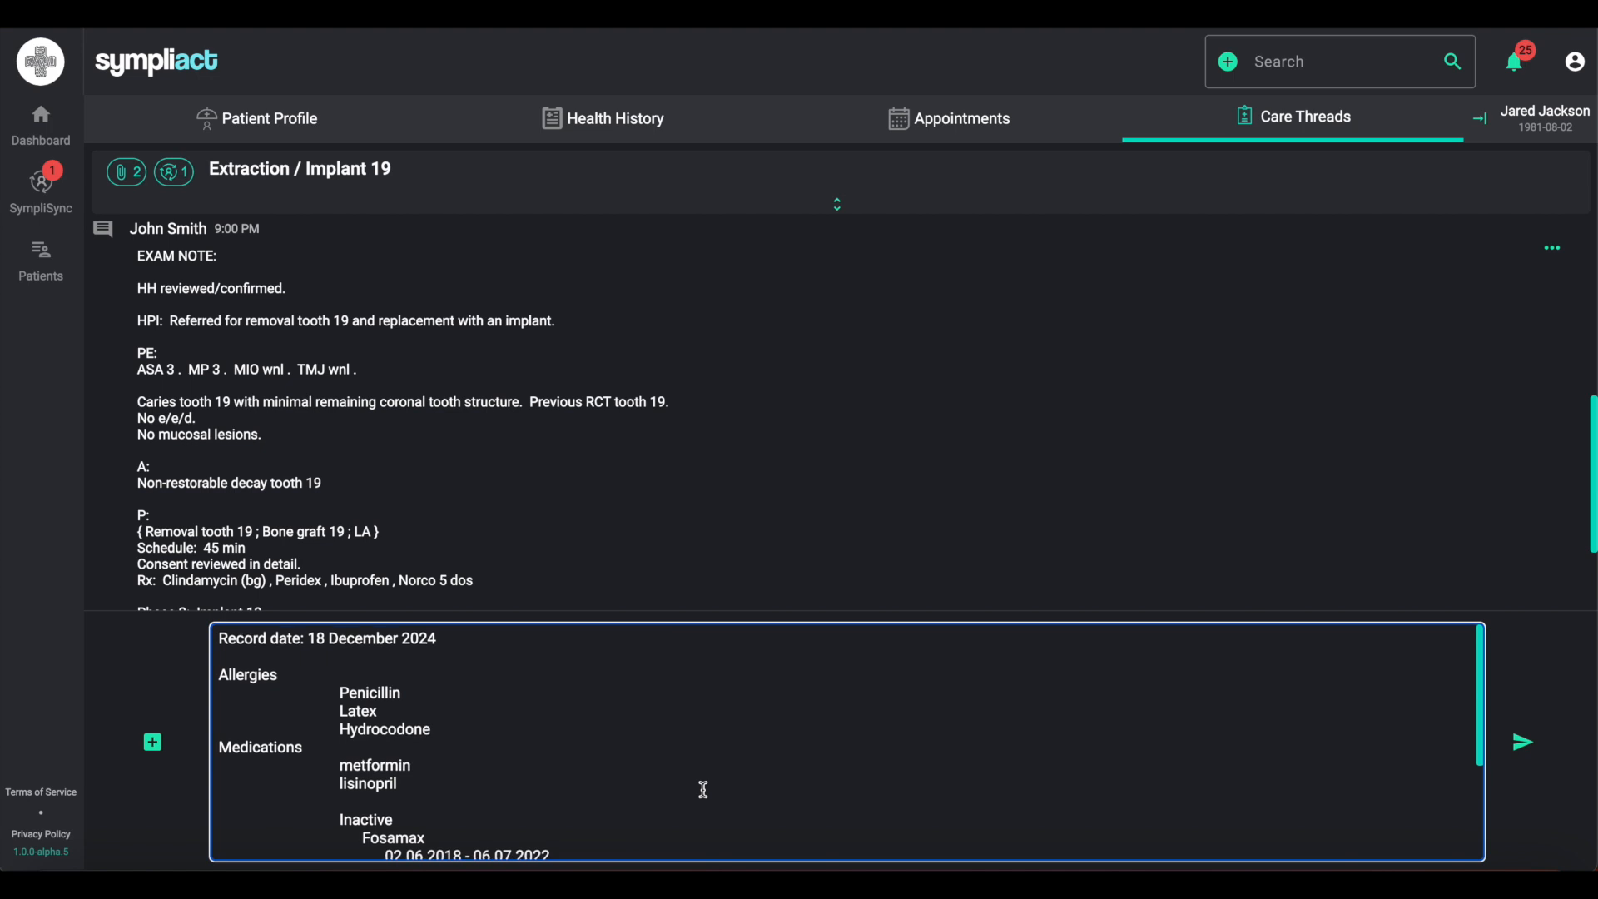
{"action": "scroll", "coordinate": [704, 790], "scroll_direction": "down", "scroll_amount": 5}
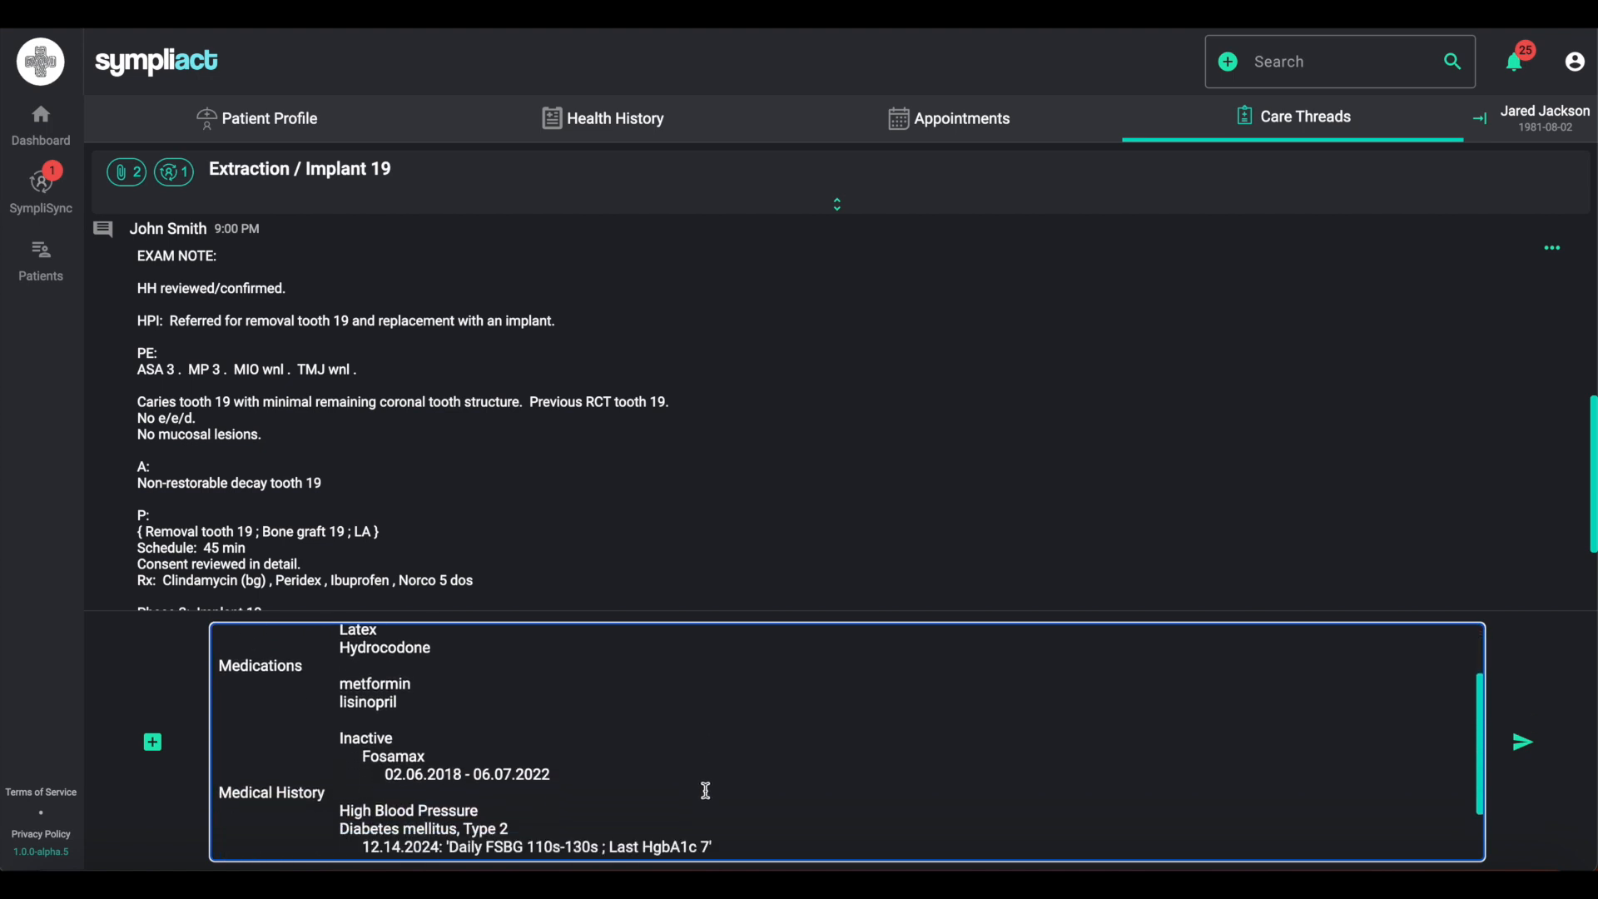
{"action": "scroll", "coordinate": [704, 789], "scroll_direction": "up", "scroll_amount": 6}
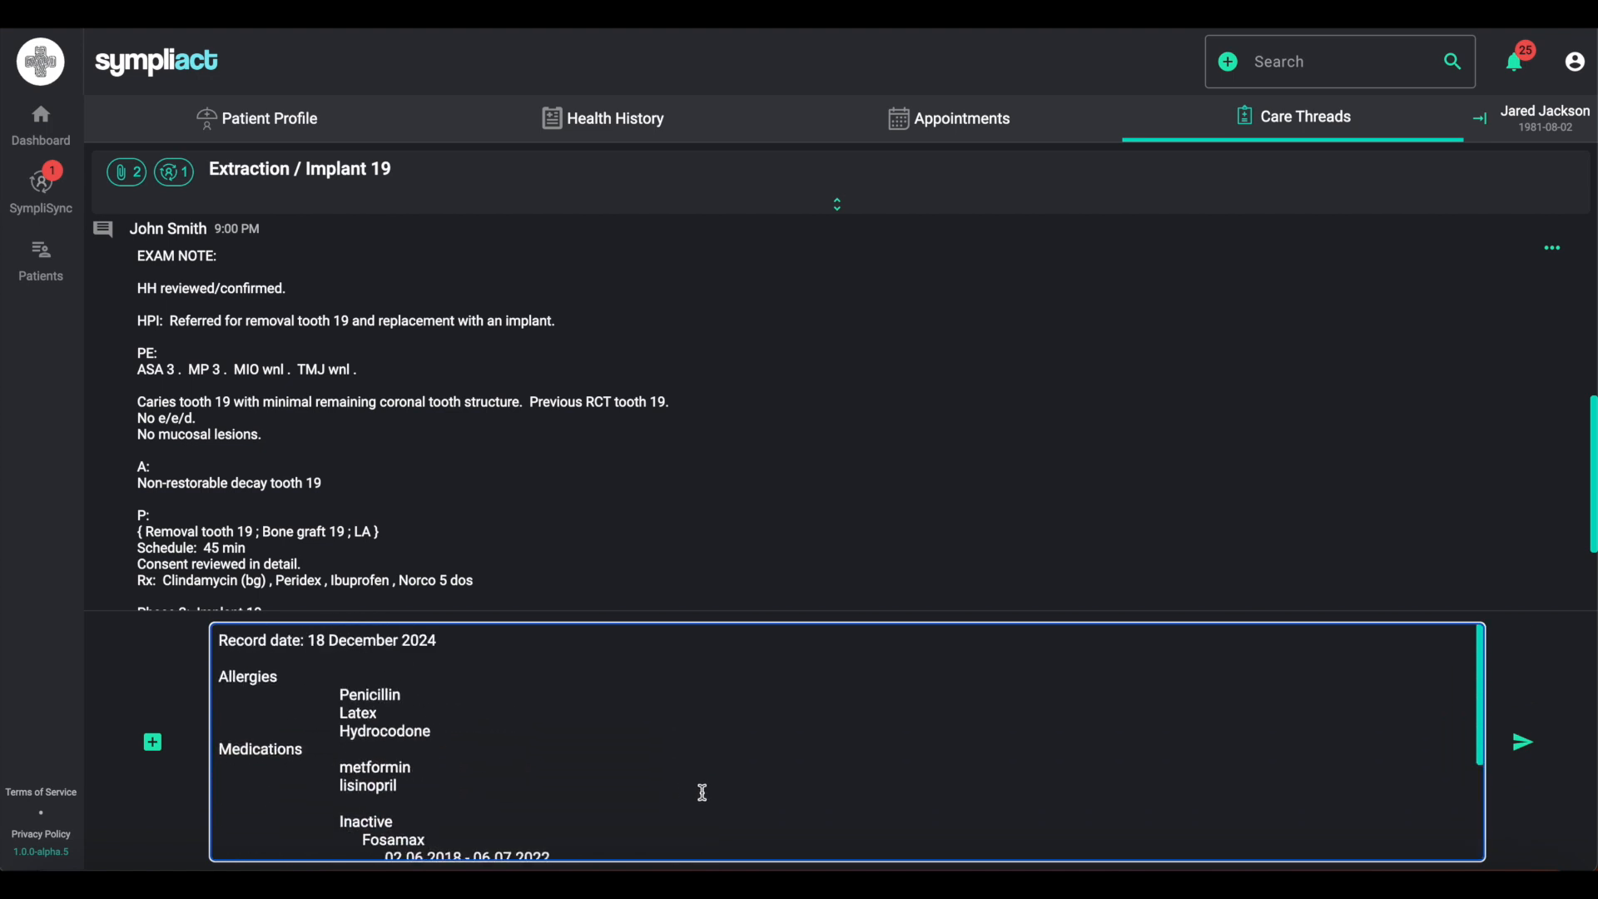
{"action": "left_click_drag", "start_coordinate": [221, 640], "coordinate": [523, 868]}
{"action": "key", "text": "BackSpace"}
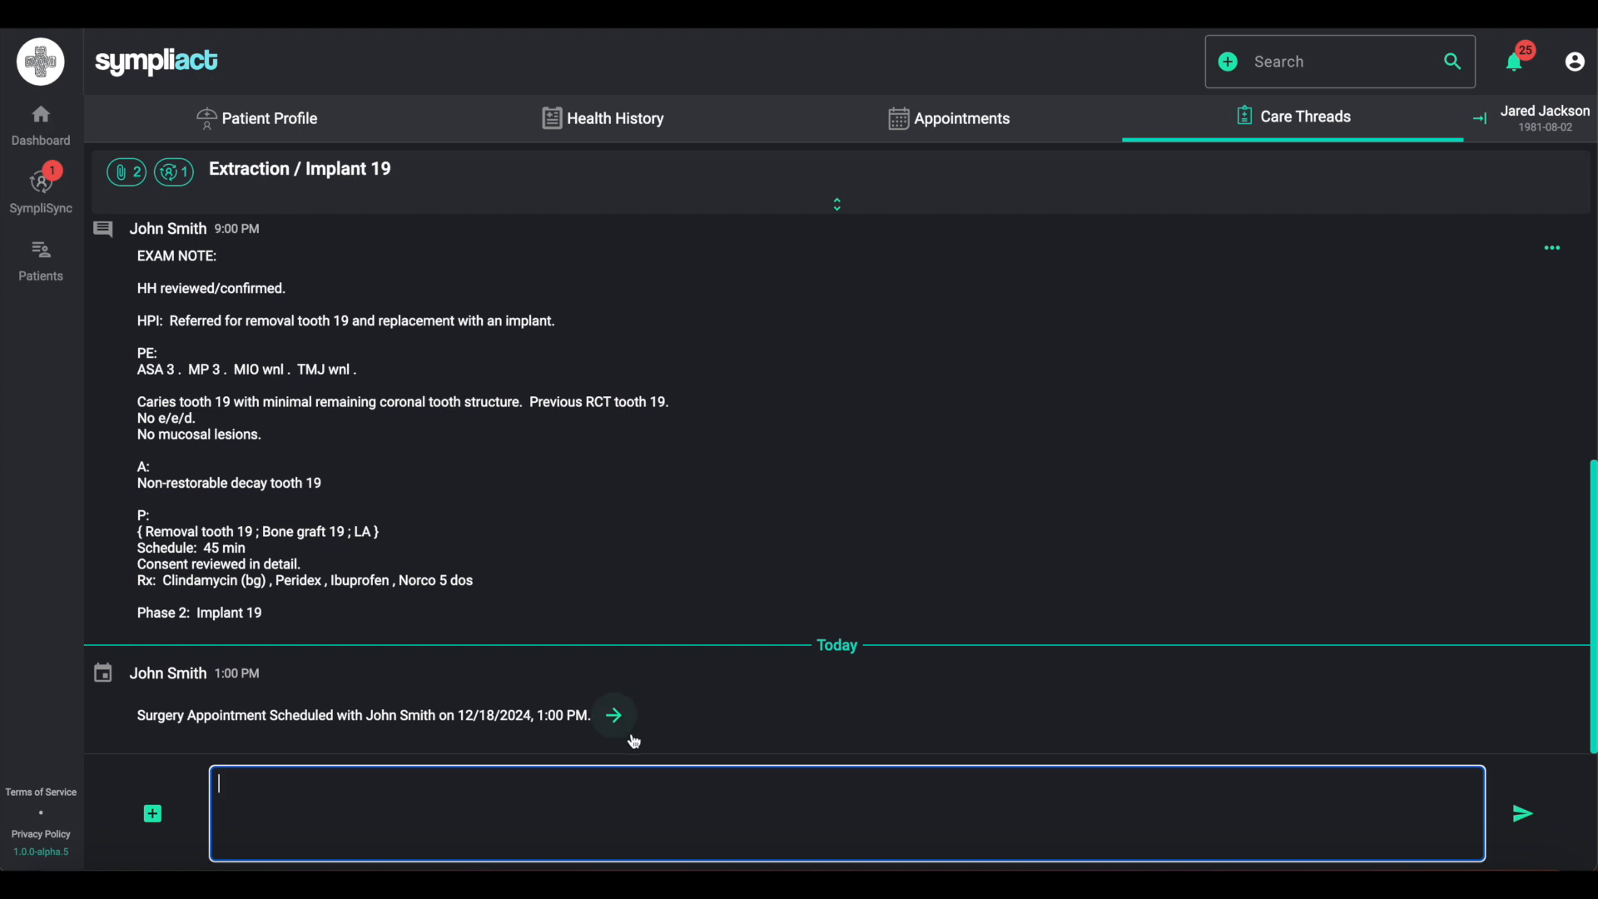
- Paste a procedure note template into the thread's message box and set the removal tooth to 19
{"action": "left_click", "coordinate": [582, 811]}
{"action": "key", "text": "ctrl+v"}
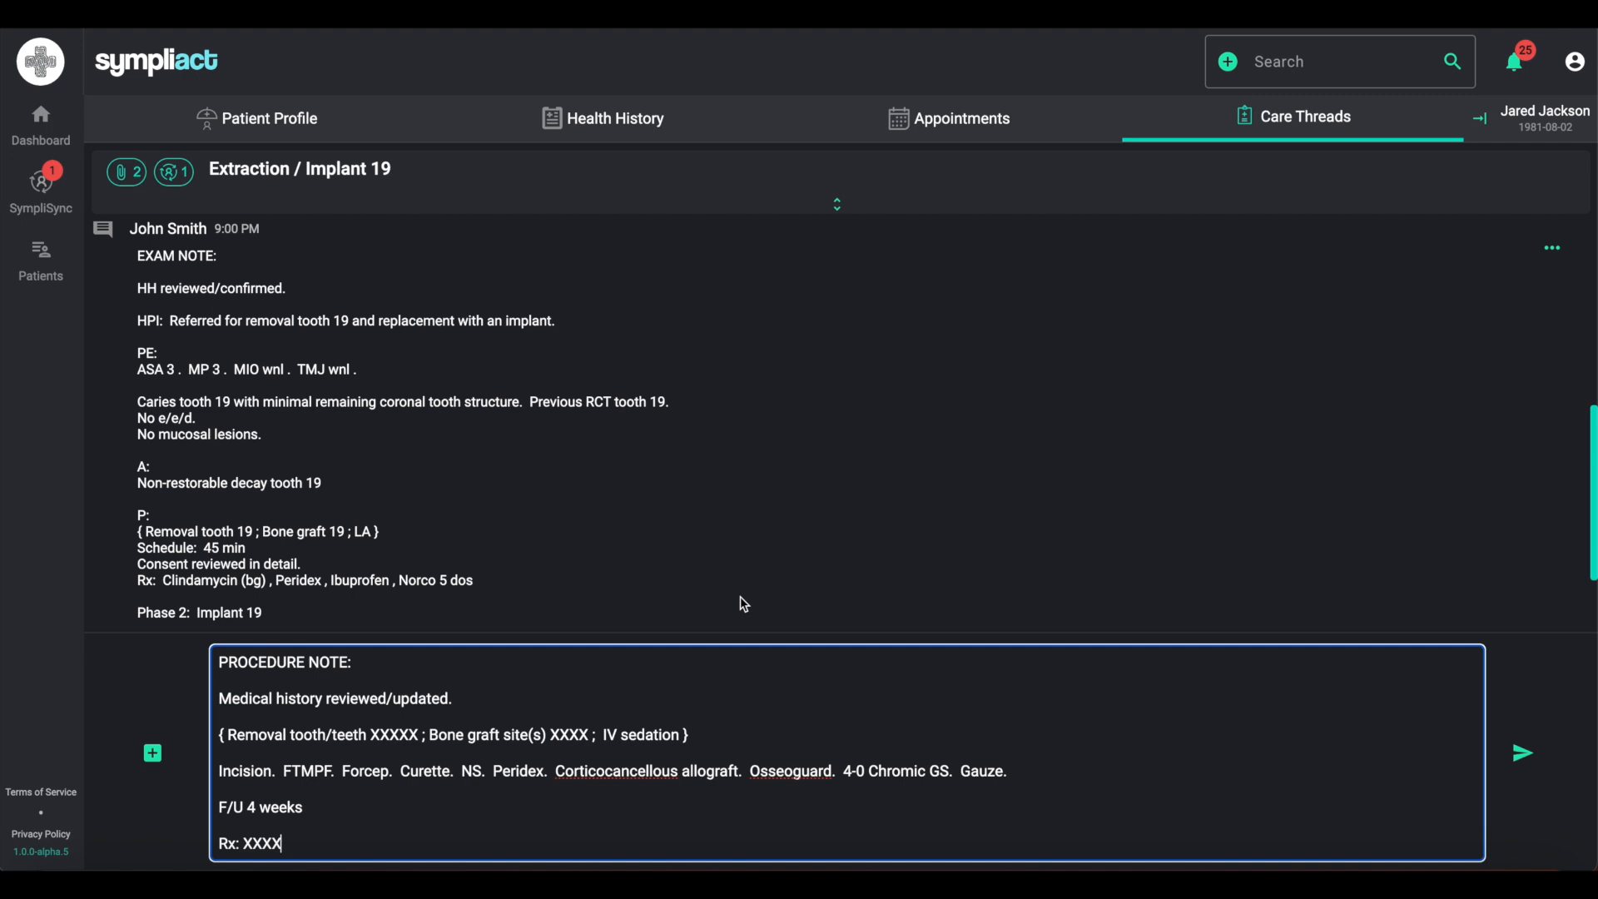
{"action": "left_click", "coordinate": [420, 737]}
{"action": "key", "text": "BackSpace"}
{"action": "key", "text": "BackSpace"}
{"action": "key", "text": "BackSpace"}
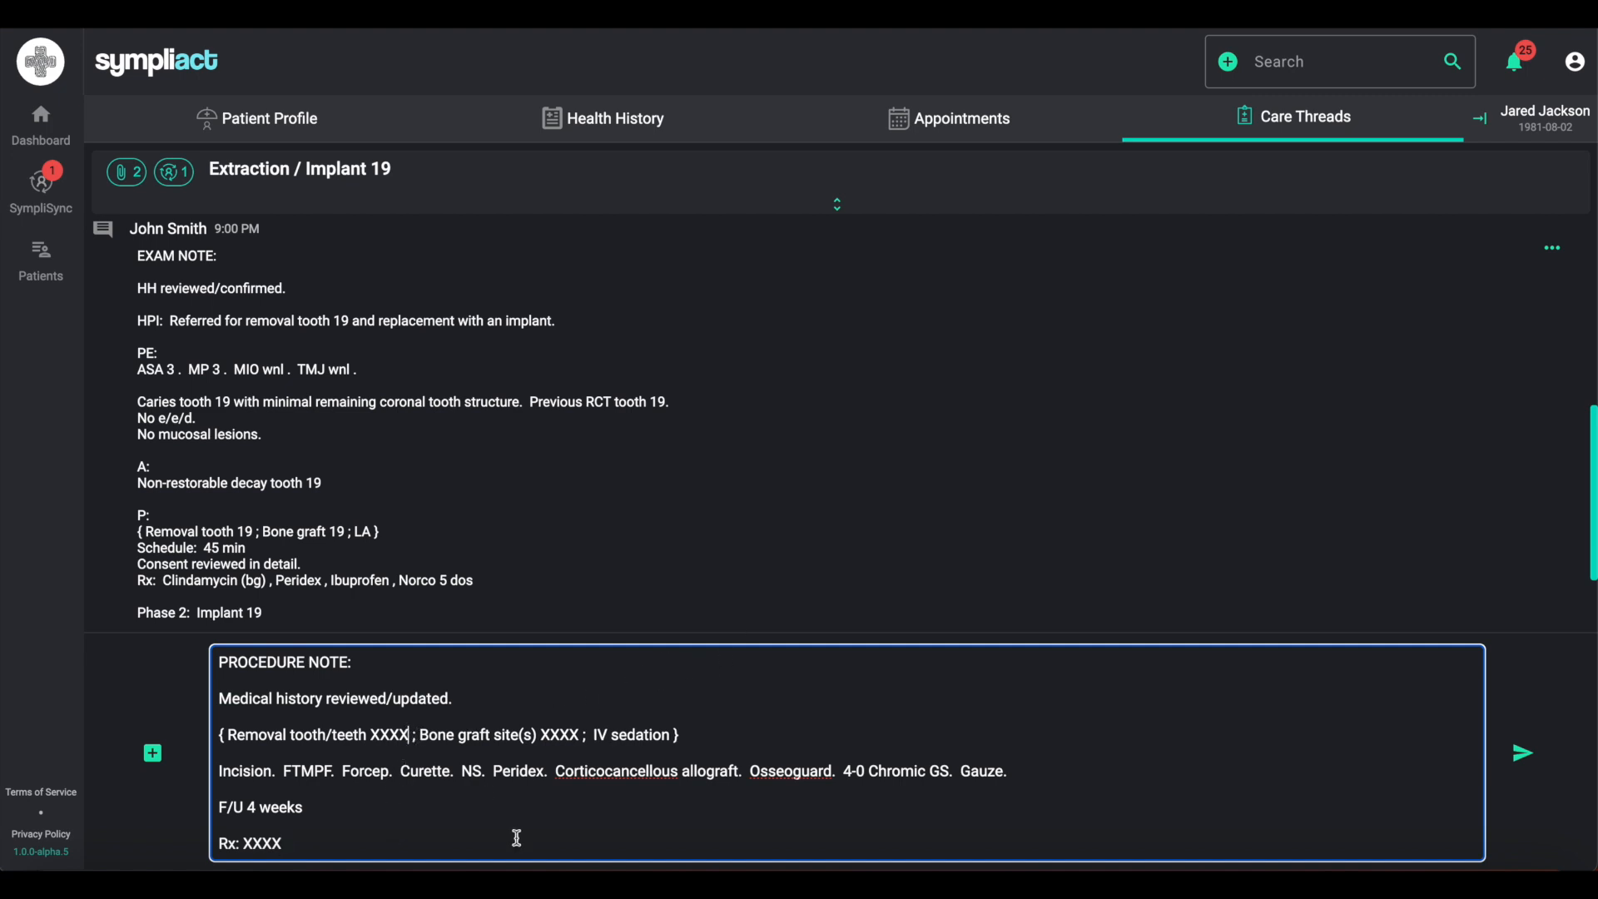
{"action": "key", "text": "BackSpace"}
{"action": "key", "text": "BackSpace"}
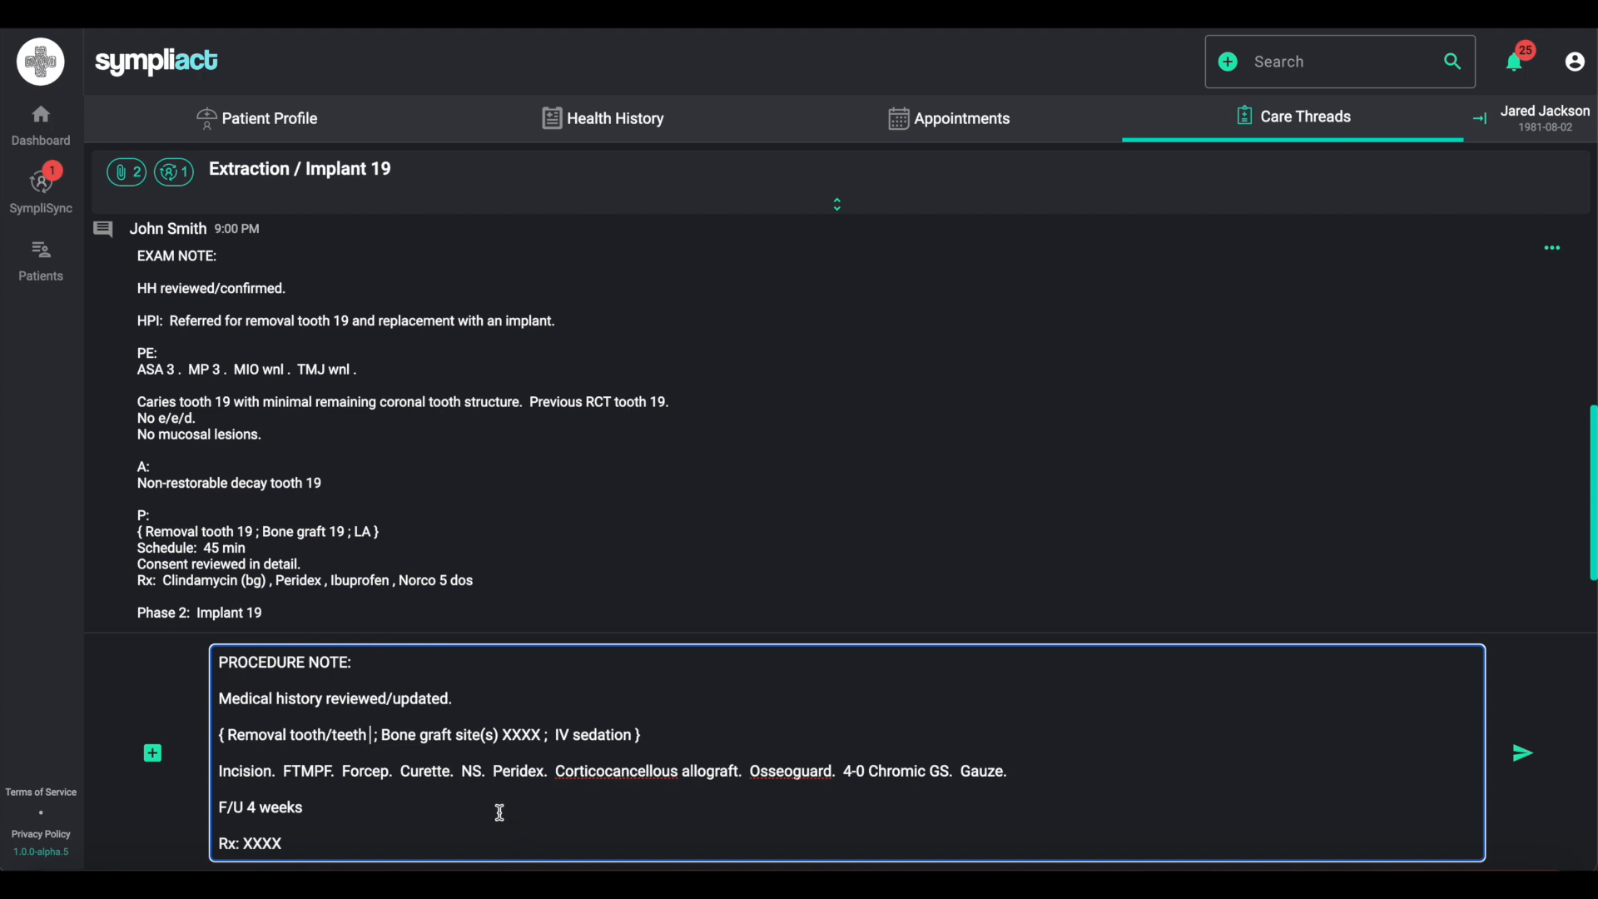
{"action": "type", "text": "19"}
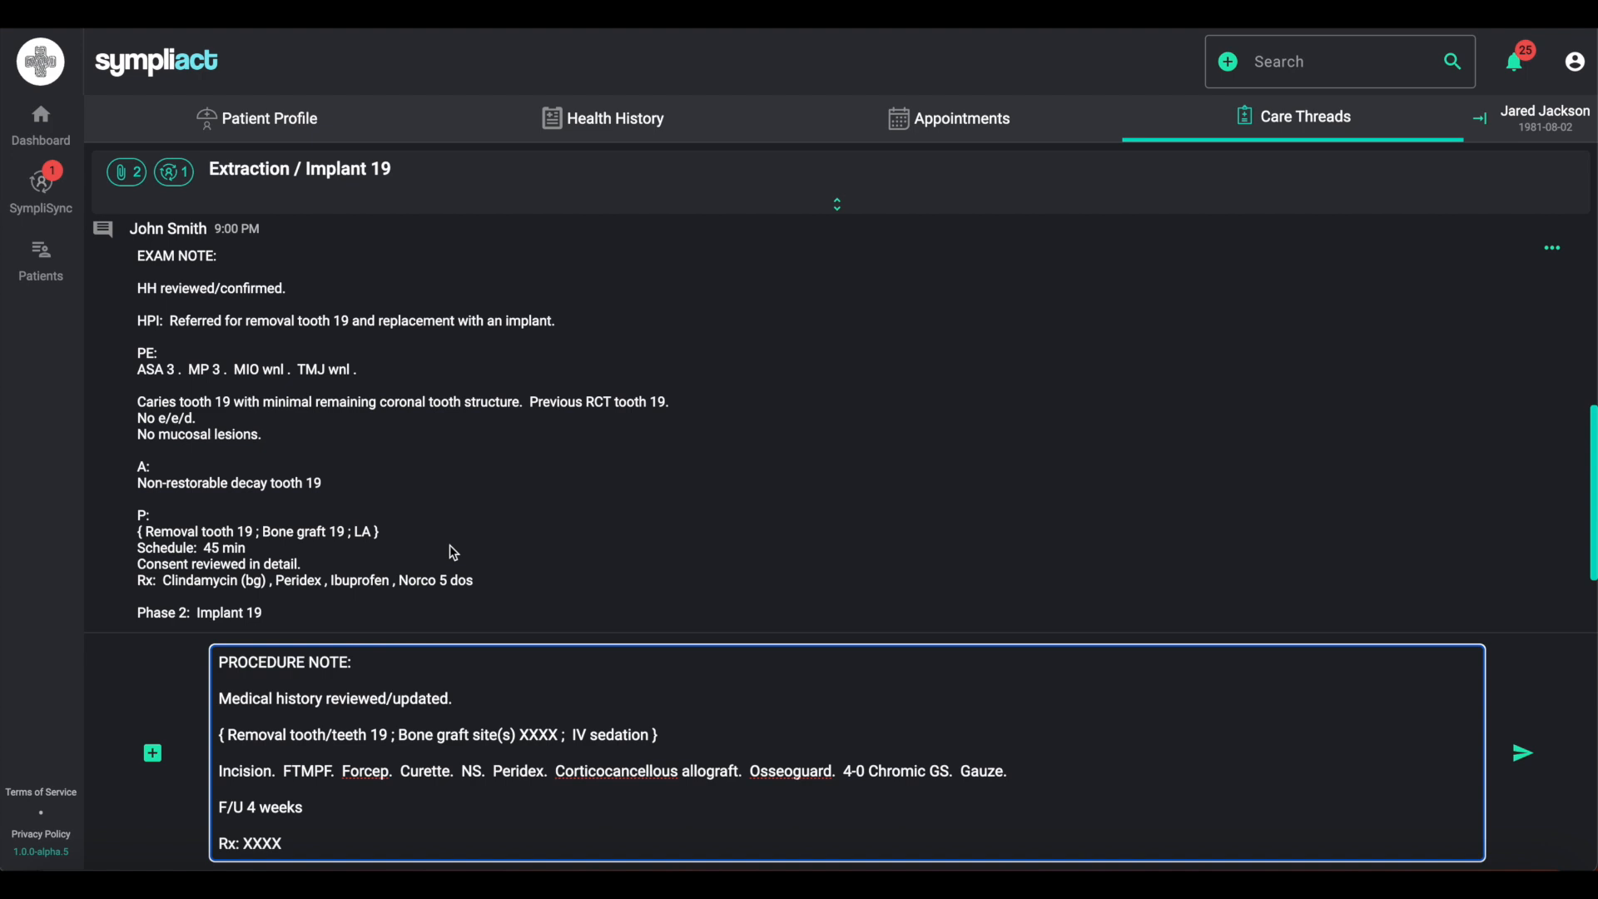
- Replace the bone graft site placeholder in the procedure note with 19
{"action": "scroll", "coordinate": [453, 553], "scroll_direction": "down", "scroll_amount": 2}
{"action": "scroll", "coordinate": [454, 551], "scroll_direction": "up", "scroll_amount": 1}
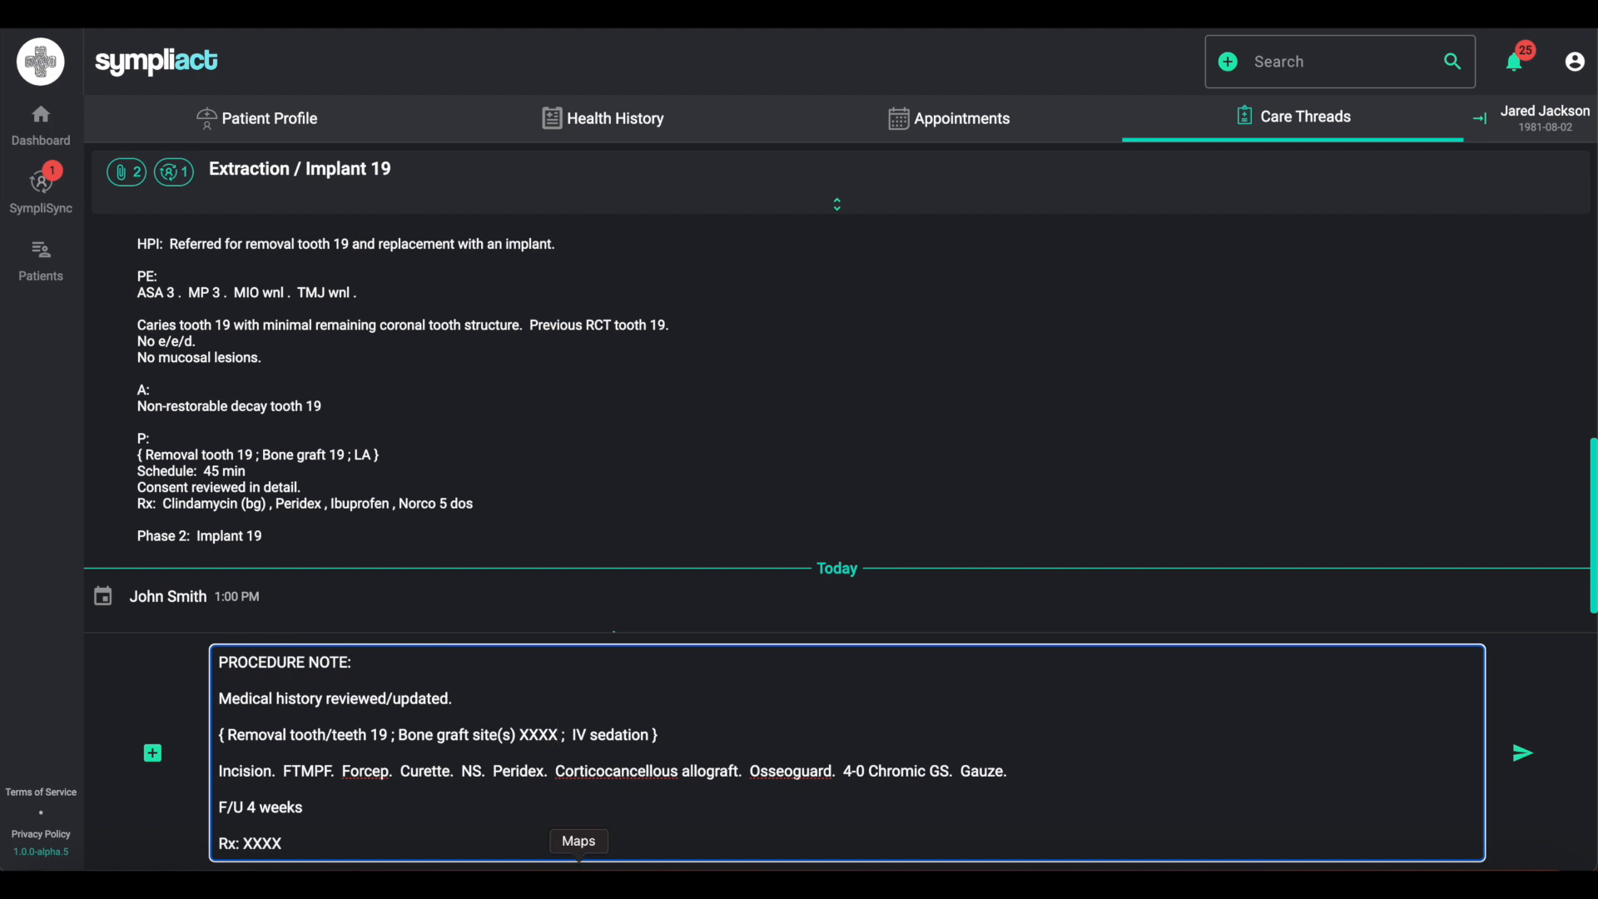
{"action": "key", "text": "BackSpace"}
{"action": "key", "text": "BackSpace"}
{"action": "key", "text": "BackSpace"}
{"action": "key", "text": "BackSpace"}
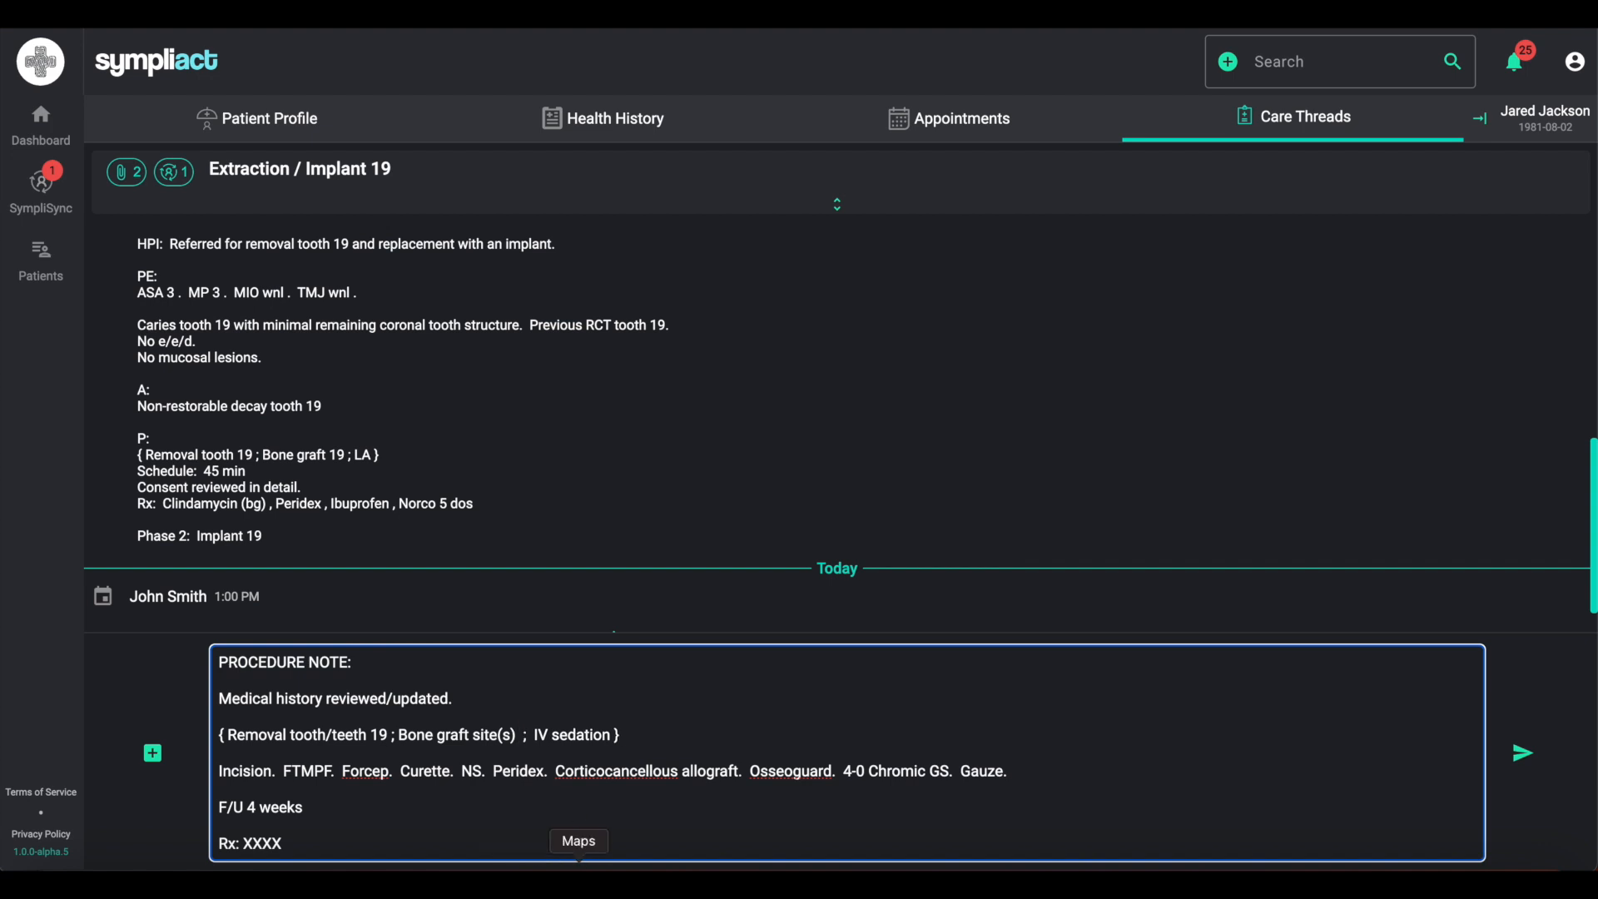
{"action": "type", "text": "19"}
- Replace IV sedation with LA in the procedure note's bracketed plan
{"action": "double_click", "coordinate": [597, 736]}
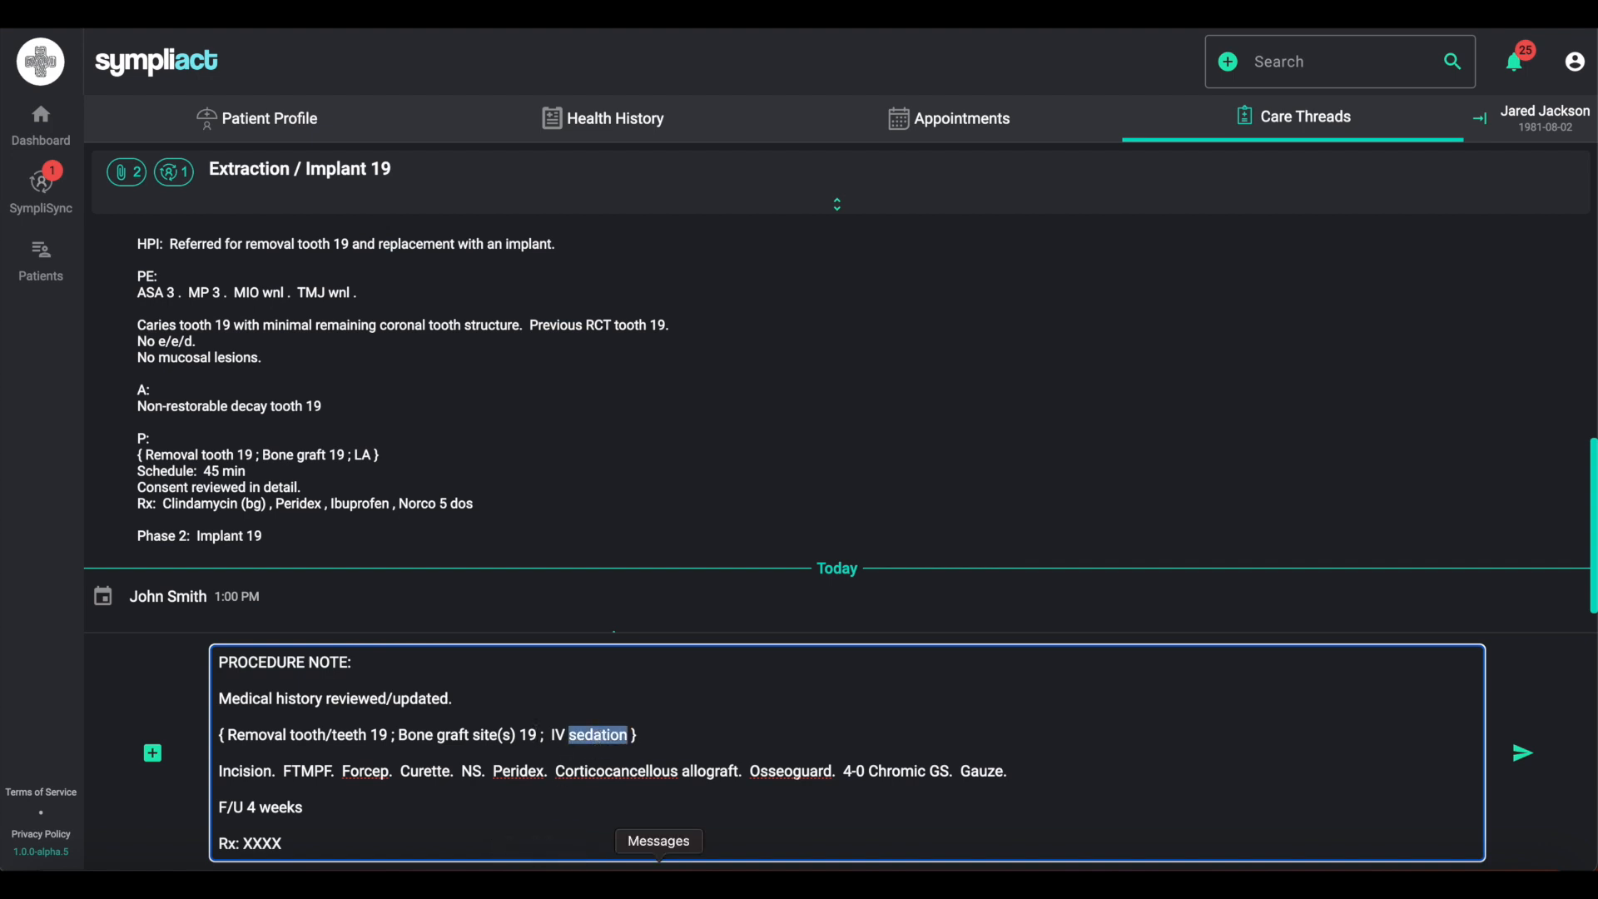
{"action": "key", "text": "BackSpace"}
{"action": "key", "text": "BackSpace"}
{"action": "key", "text": "BackSpace"}
{"action": "key", "text": "BackSpace"}
{"action": "type", "text": "LA"}
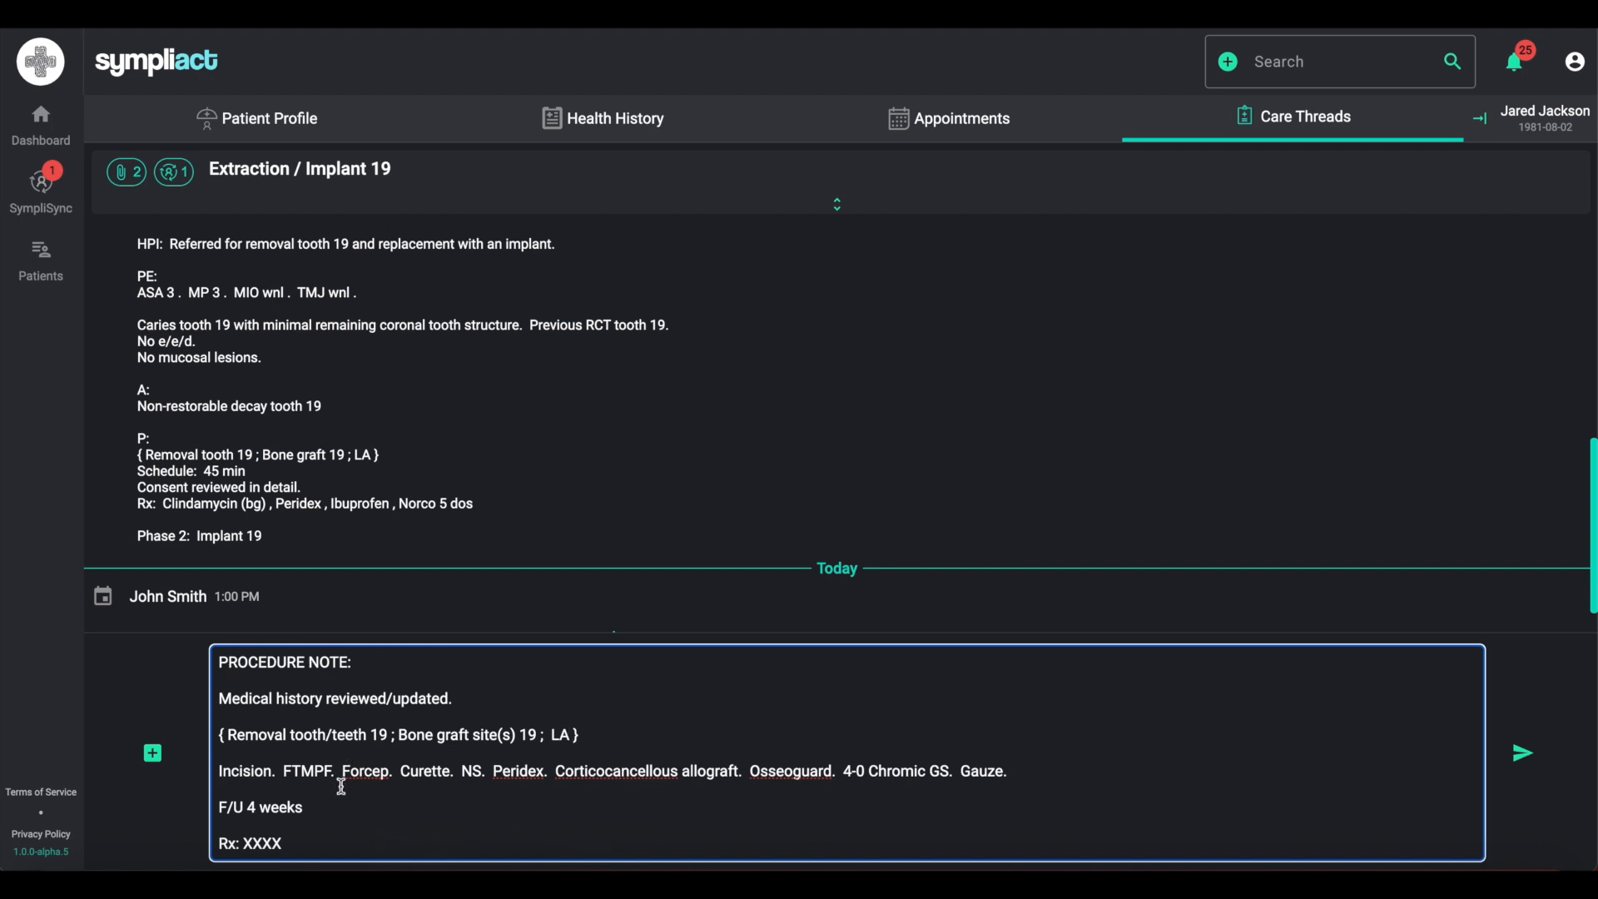
- Review the procedure note text and the patient profile side panel with its health history summary
{"action": "left_click_drag", "start_coordinate": [233, 772], "coordinate": [411, 773]}
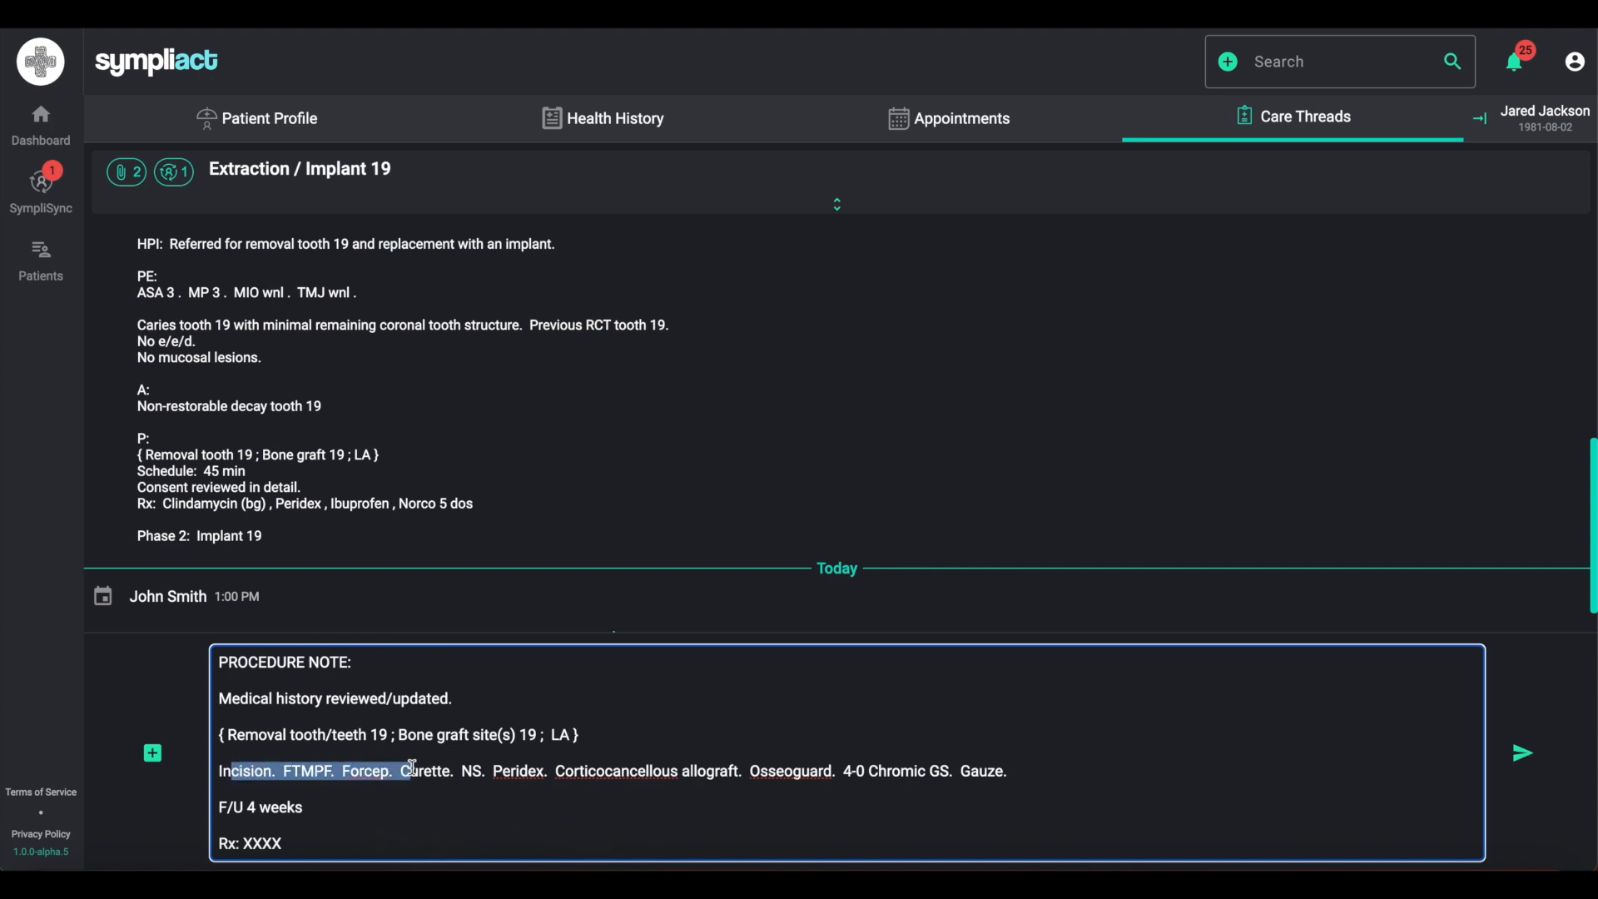
{"action": "left_click", "coordinate": [468, 773]}
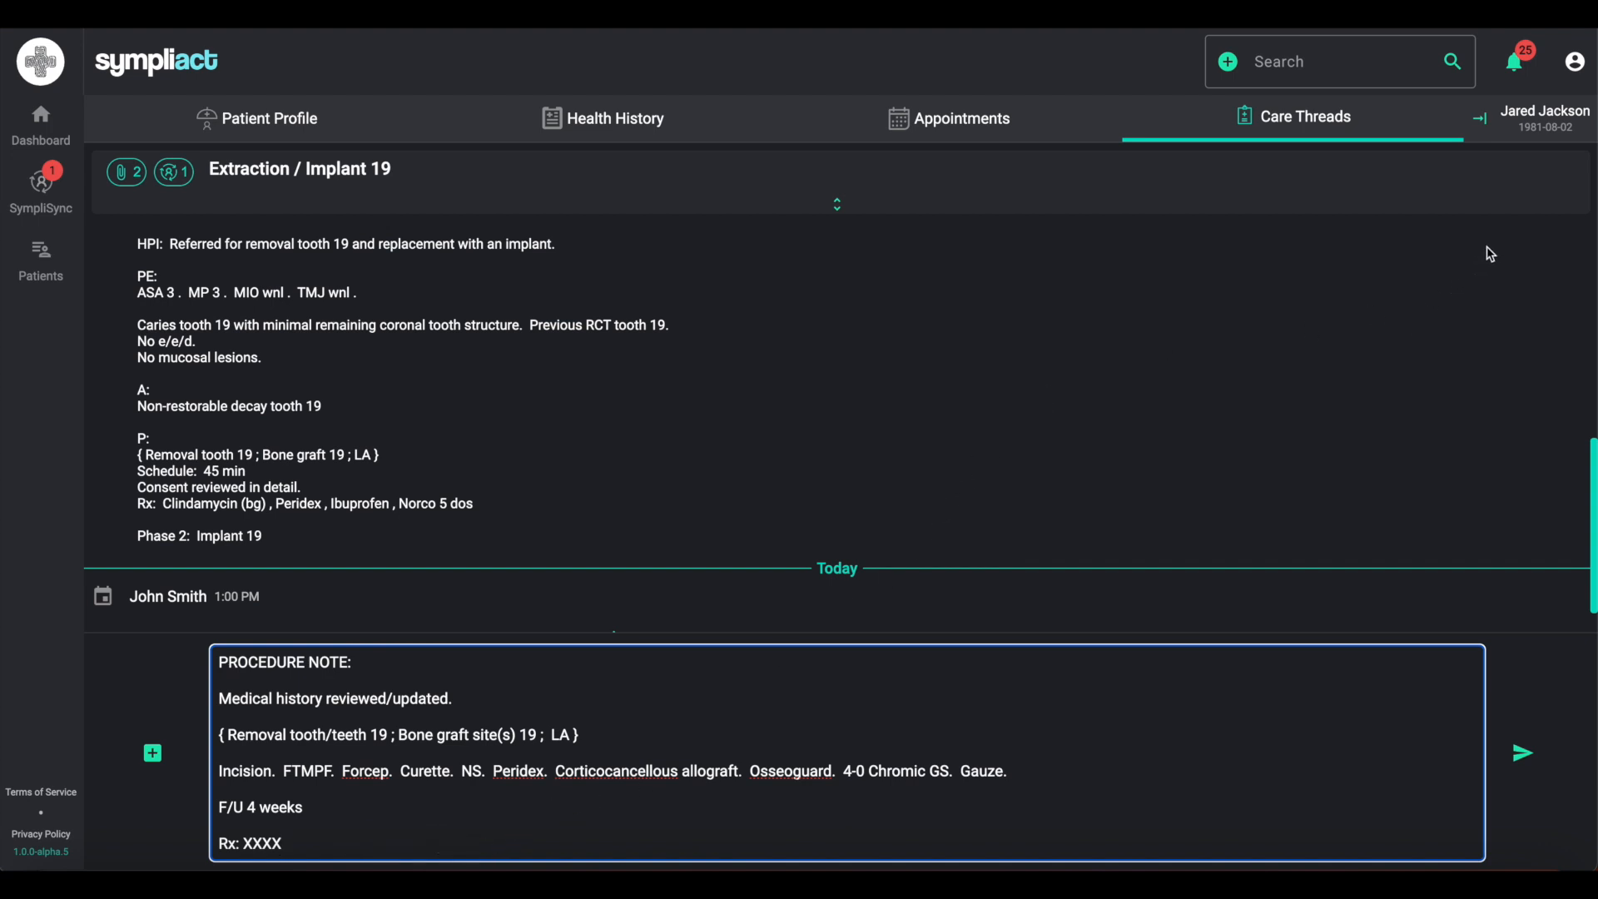
{"action": "left_click", "coordinate": [1551, 125]}
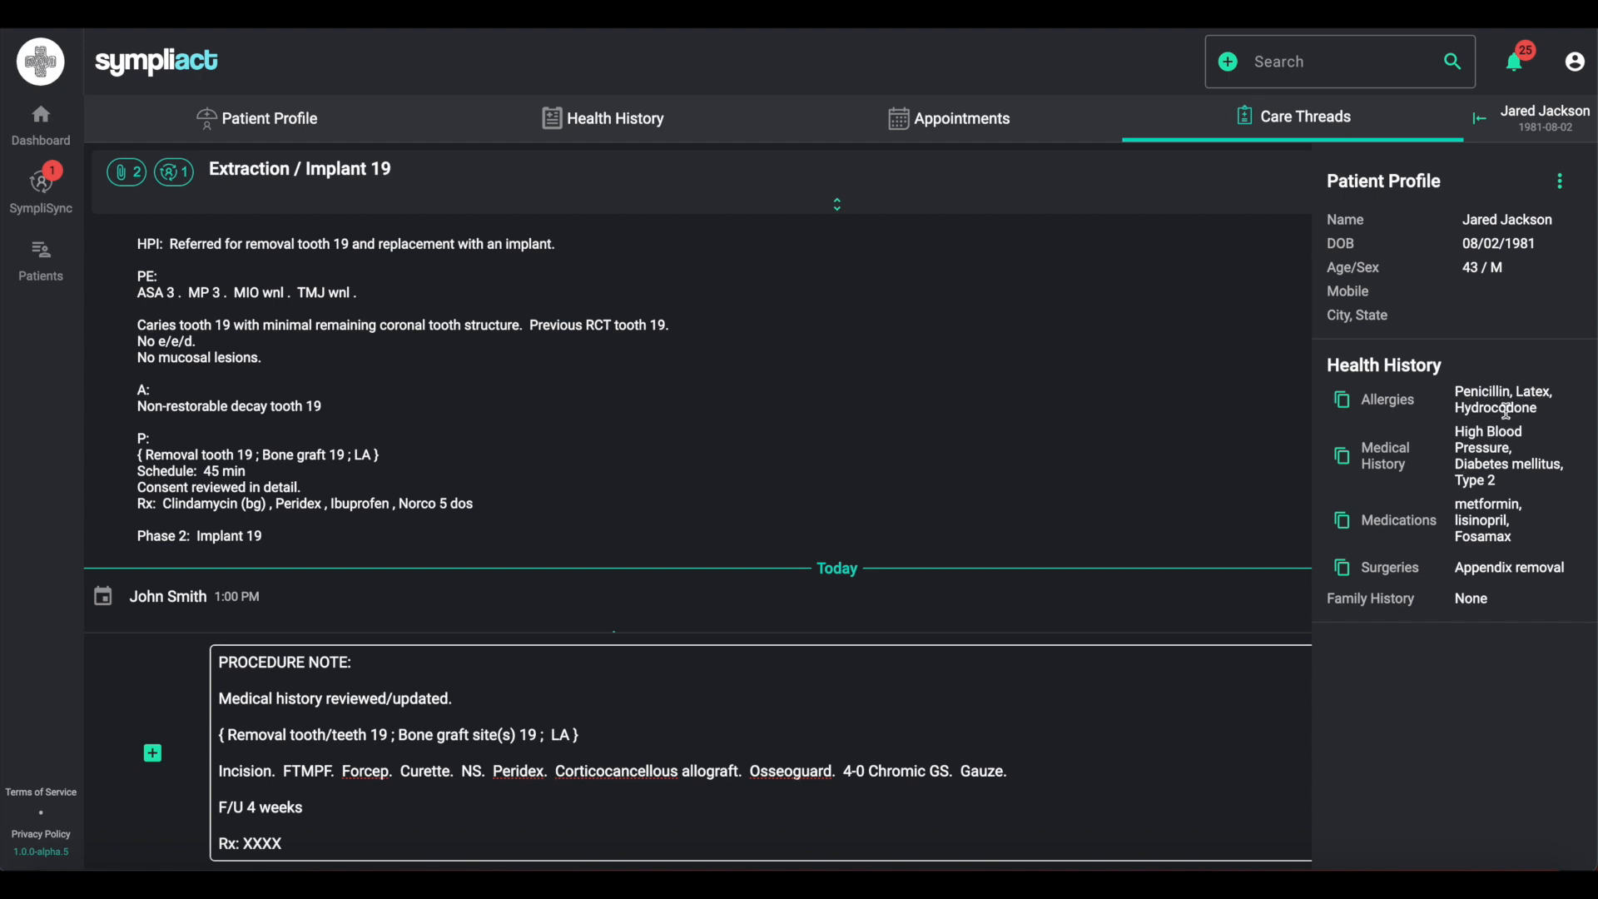
{"action": "left_click", "coordinate": [1551, 123]}
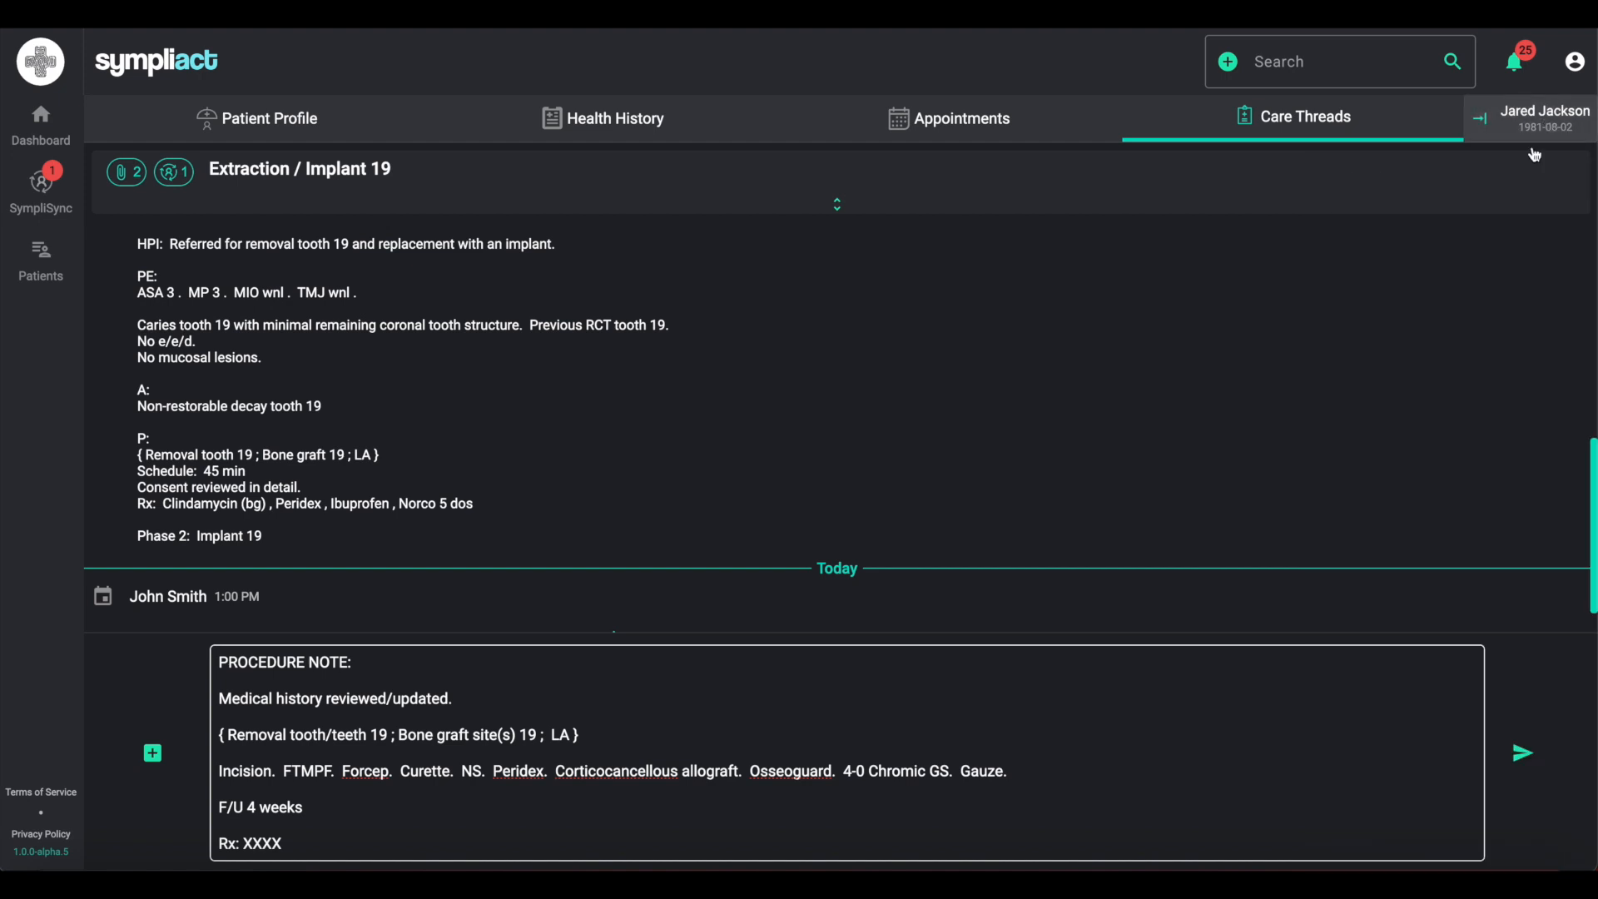
{"action": "left_click", "coordinate": [281, 844]}
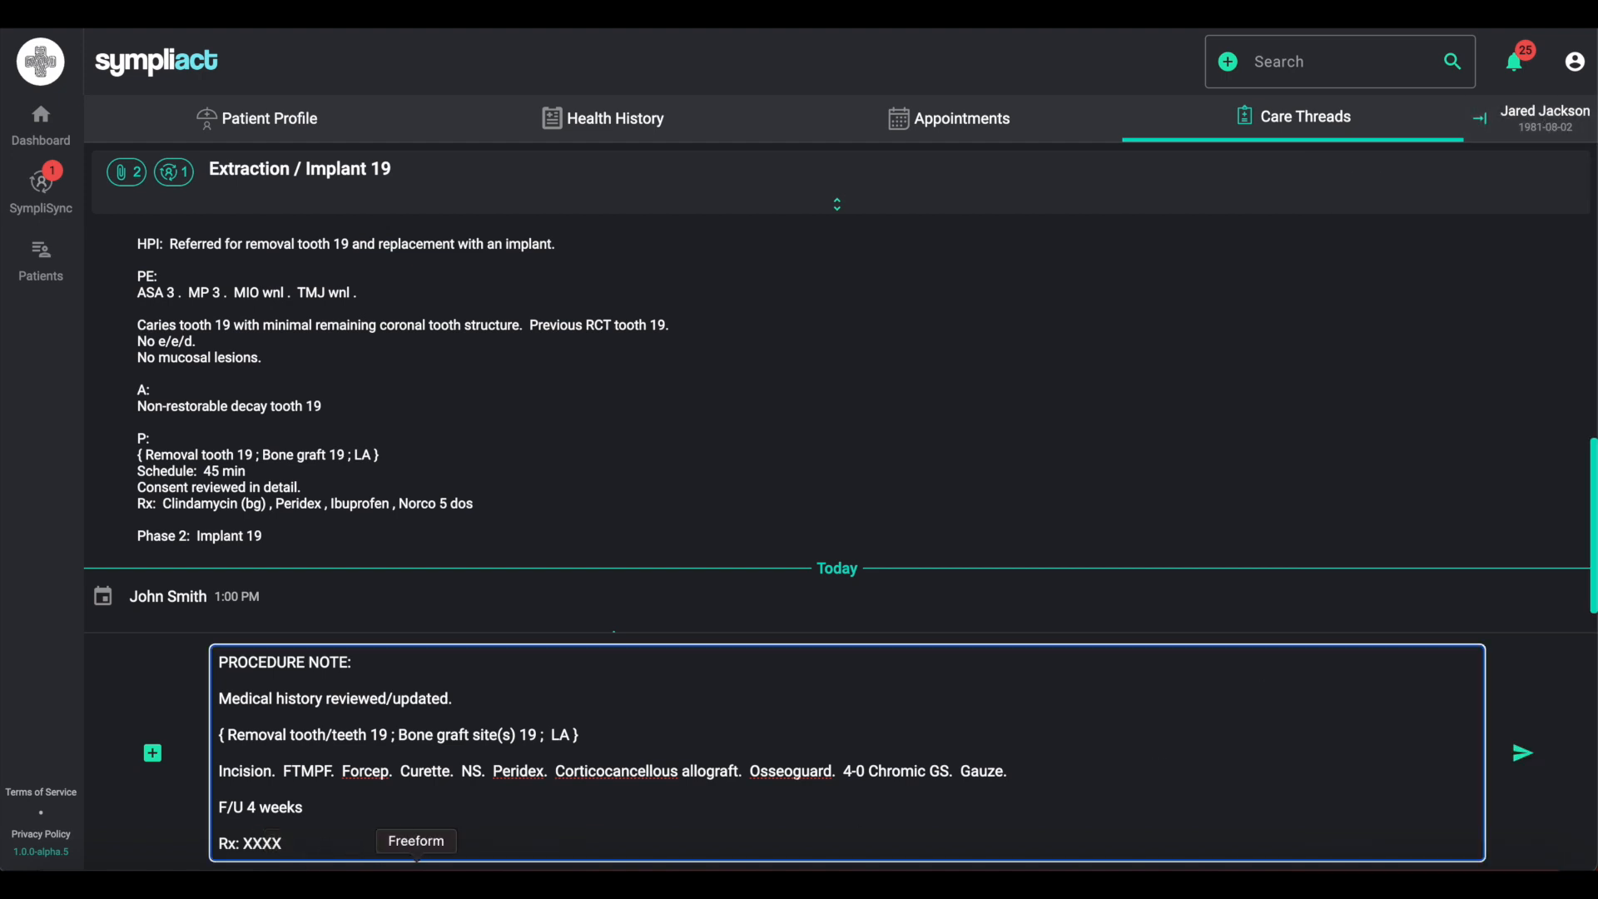
- Set the procedure note's prescription line to Tramadol 50 x 20
{"action": "key", "text": "BackSpace"}
{"action": "key", "text": "BackSpace"}
{"action": "key", "text": "BackSpace"}
{"action": "key", "text": "BackSpace"}
{"action": "type", "text": "Tramad"}
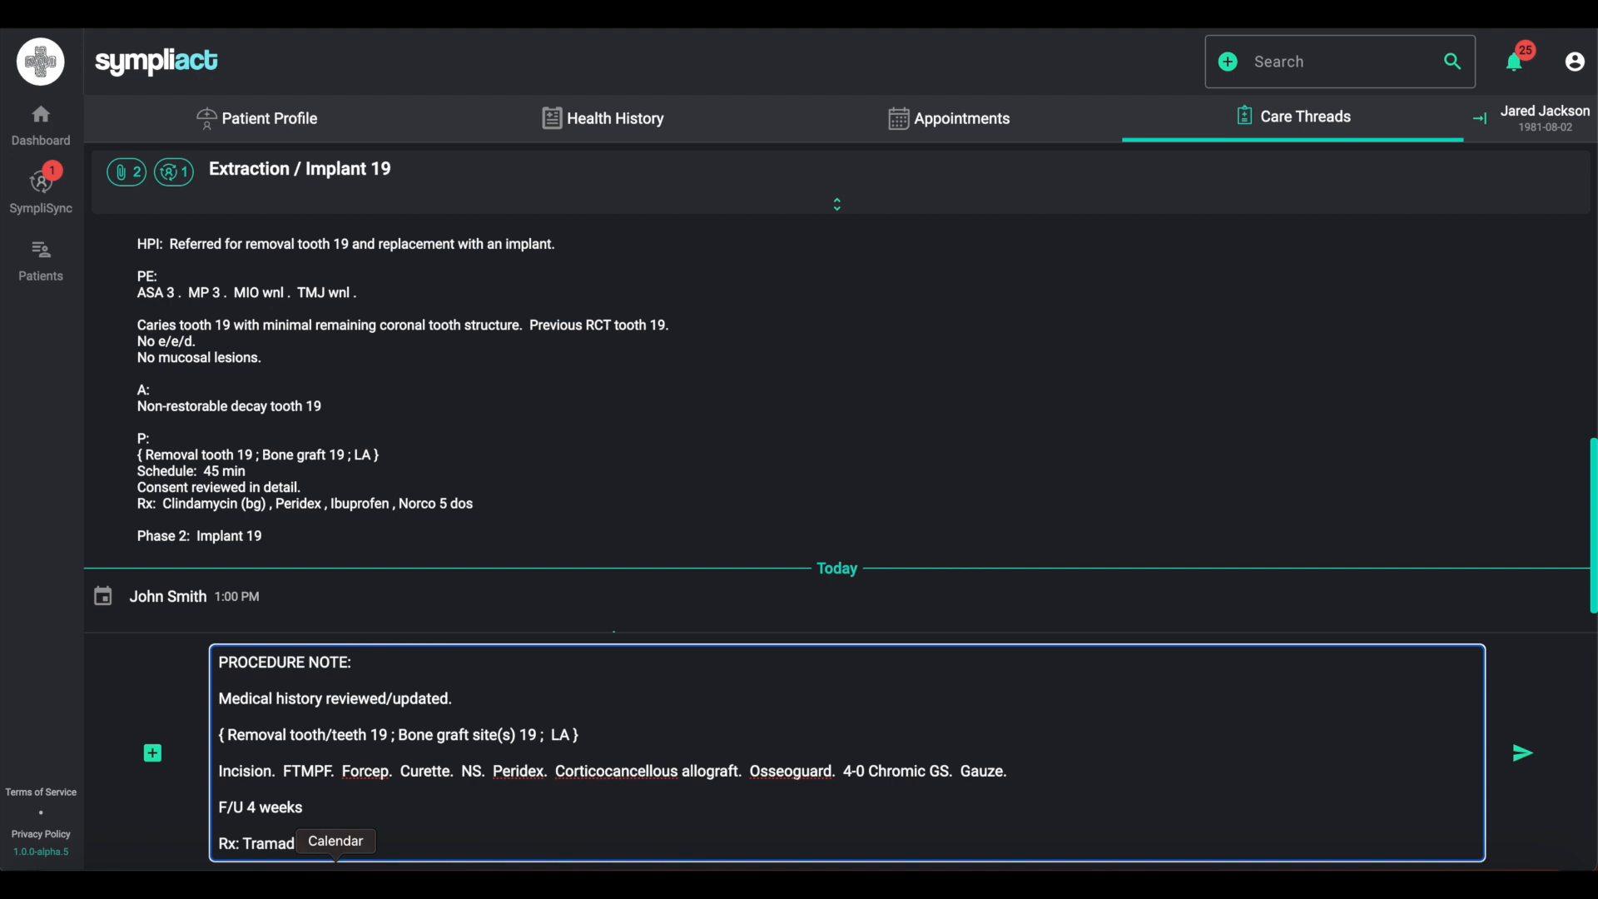
{"action": "type", "text": "ol 50 x 20"}
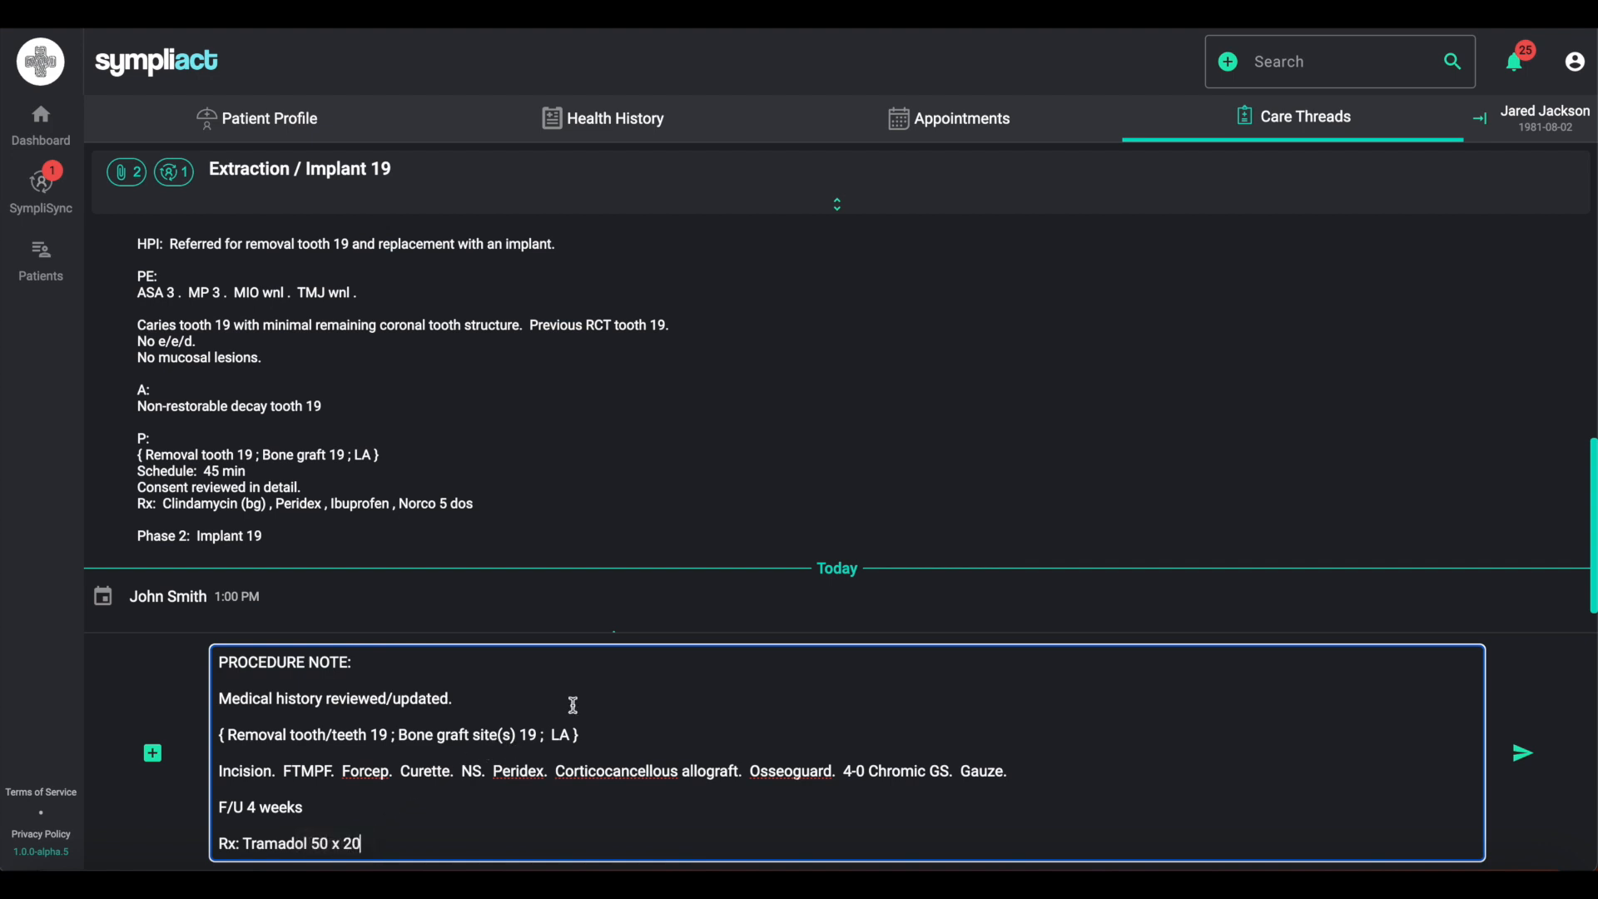
- Replace the note's medical history line with "Allergies: XXXX" and "Meds: XXXX" placeholder lines
{"action": "left_click", "coordinate": [1530, 133]}
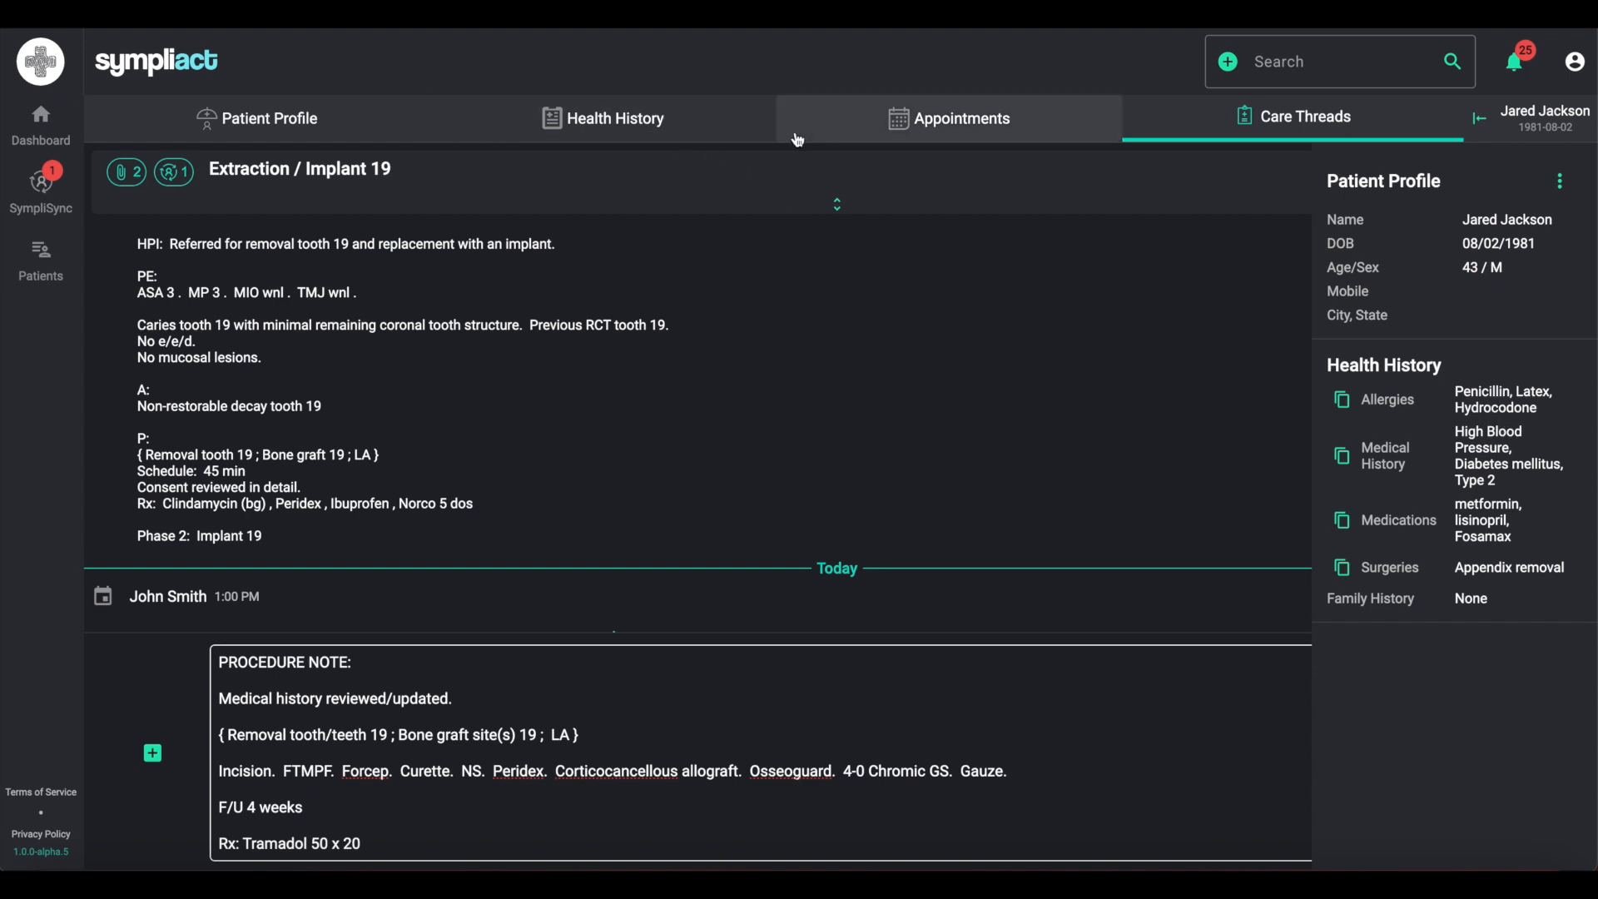
{"action": "left_click", "coordinate": [1480, 119]}
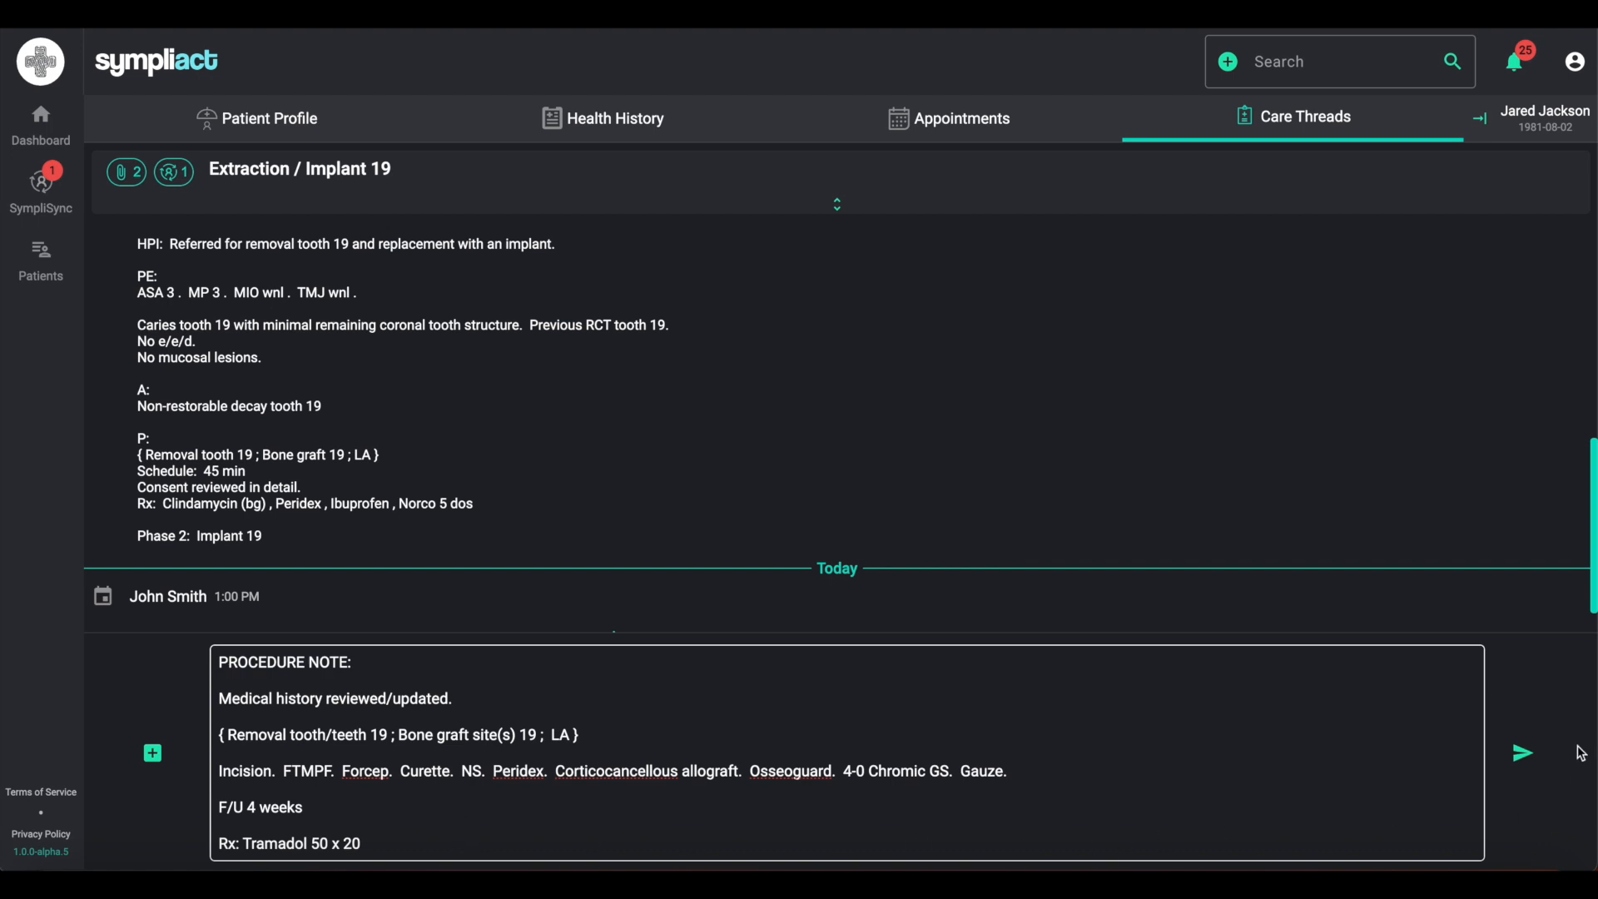
{"action": "left_click", "coordinate": [468, 697]}
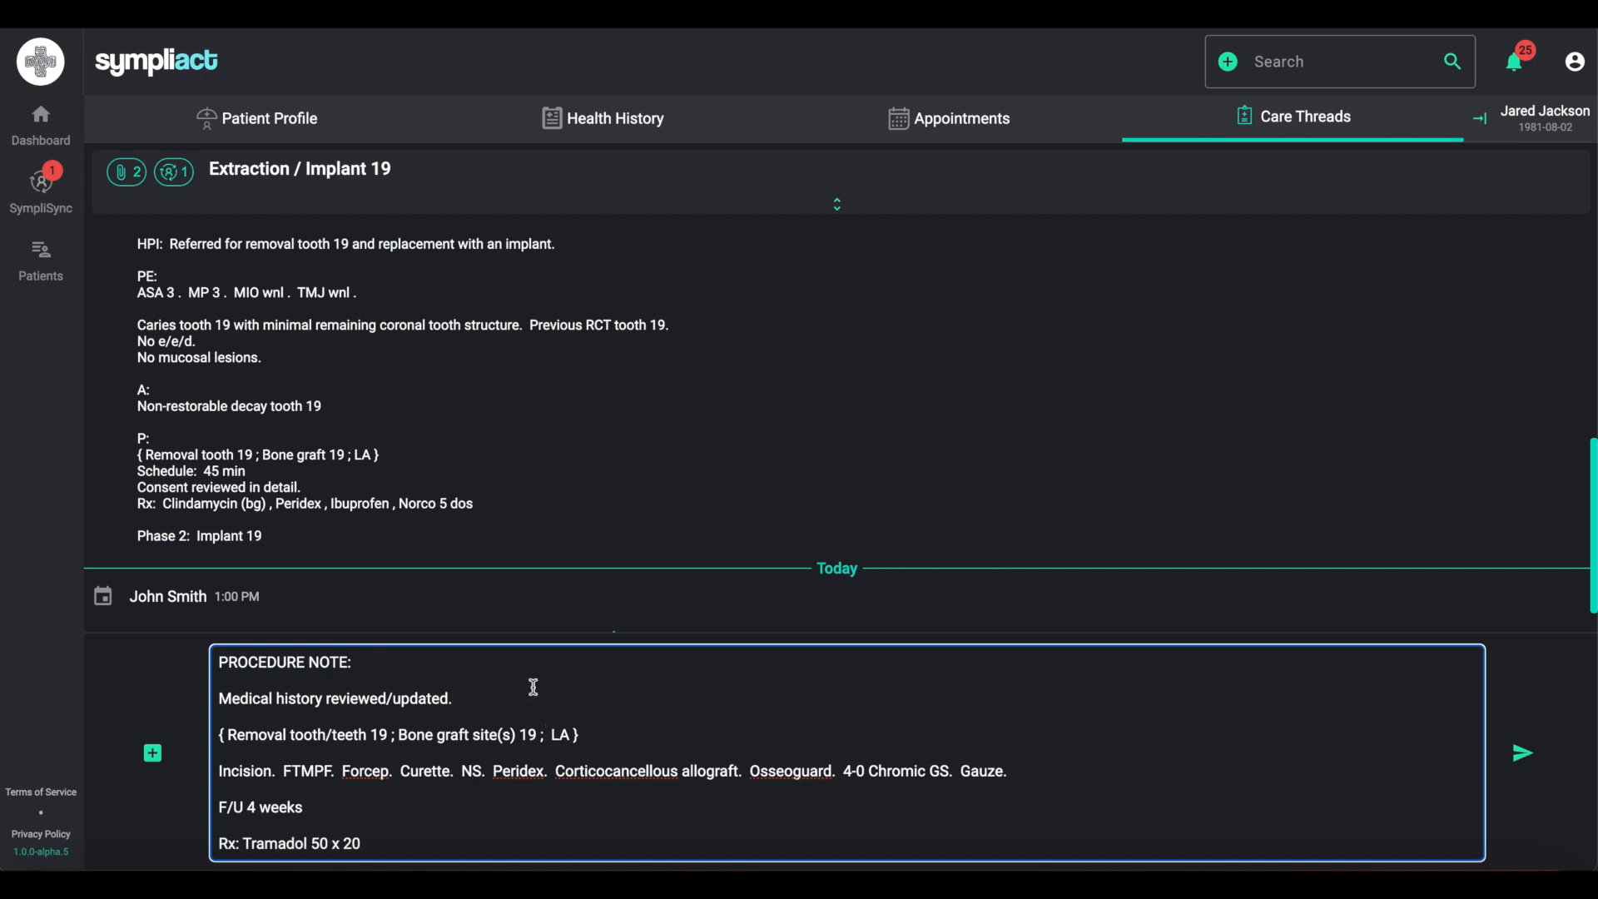
{"action": "key", "text": "BackSpace"}
{"action": "key", "text": "BackSpace"}
{"action": "key", "text": "BackSpace"}
{"action": "key", "text": "BackSpace"}
{"action": "key", "text": "BackSpace"}
{"action": "key", "text": "BackSpace"}
{"action": "key", "text": "BackSpace"}
{"action": "key", "text": "BackSpace"}
{"action": "key", "text": "BackSpace"}
{"action": "key", "text": "BackSpace"}
{"action": "key", "text": "BackSpace"}
{"action": "key", "text": "BackSpace"}
{"action": "key", "text": "BackSpace"}
{"action": "key", "text": "BackSpace"}
{"action": "key", "text": "BackSpace"}
{"action": "key", "text": "BackSpace"}
{"action": "key", "text": "BackSpace"}
{"action": "key", "text": "BackSpace"}
{"action": "key", "text": "BackSpace"}
{"action": "key", "text": "BackSpace"}
{"action": "key", "text": "BackSpace"}
{"action": "key", "text": "BackSpace"}
{"action": "key", "text": "BackSpace"}
{"action": "key", "text": "BackSpace"}
{"action": "key", "text": "BackSpace"}
{"action": "key", "text": "BackSpace"}
{"action": "key", "text": "BackSpace"}
{"action": "key", "text": "BackSpace"}
{"action": "key", "text": "BackSpace"}
{"action": "key", "text": "BackSpace"}
{"action": "key", "text": "BackSpace"}
{"action": "key", "text": "BackSpace"}
{"action": "key", "text": "BackSpace"}
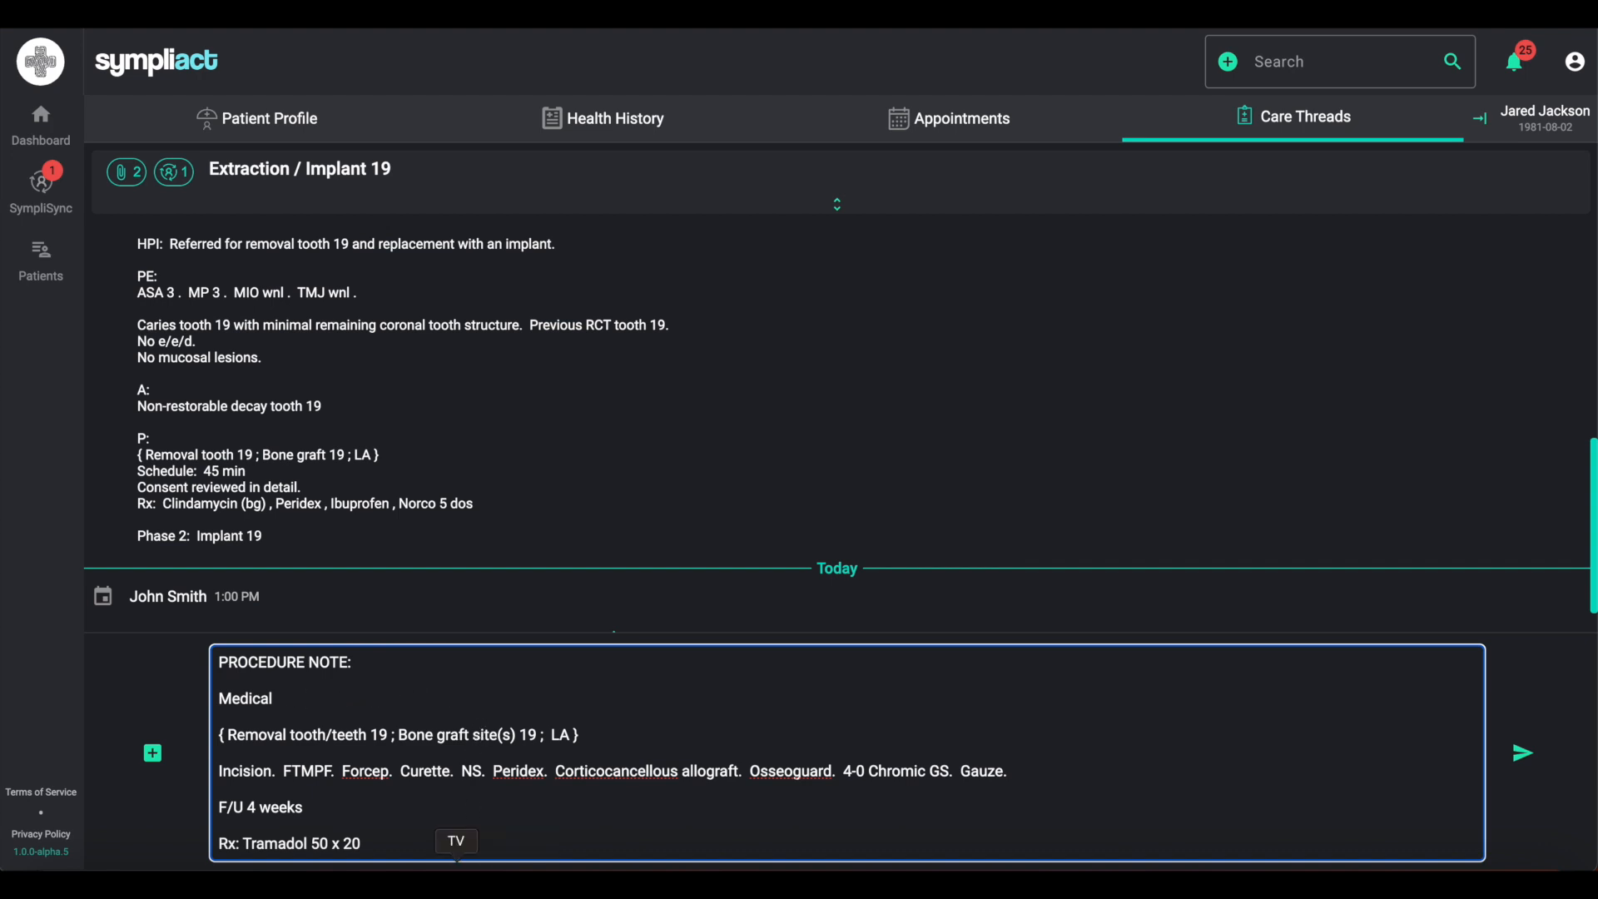
{"action": "type", "text": "ALL:"}
{"action": "key", "text": "Return"}
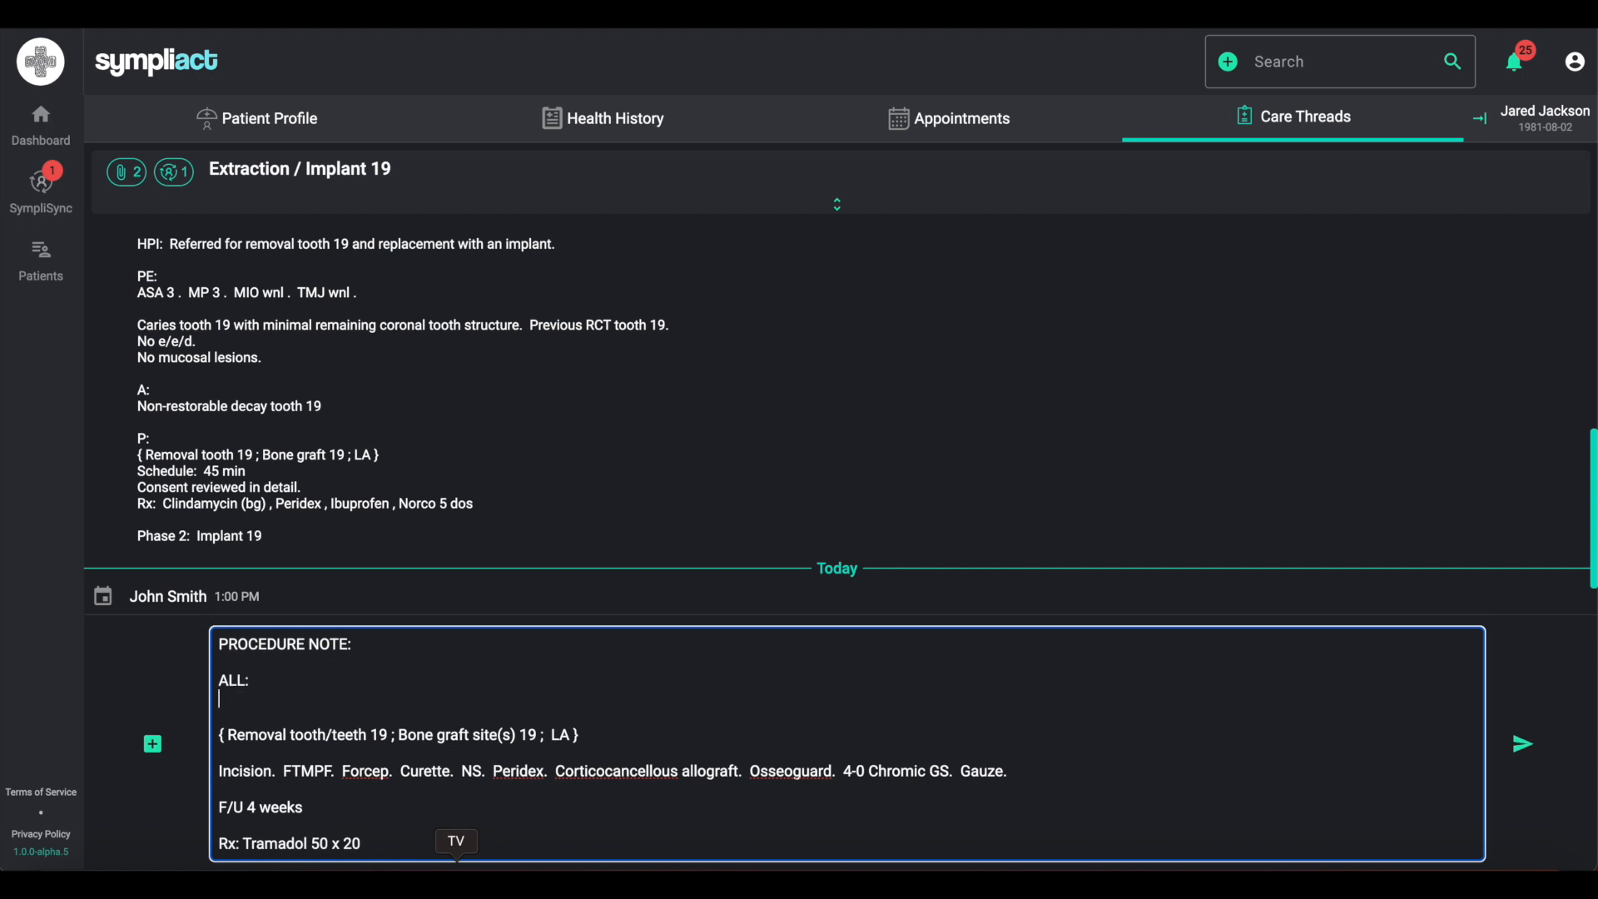
{"action": "type", "text": "Meds:"}
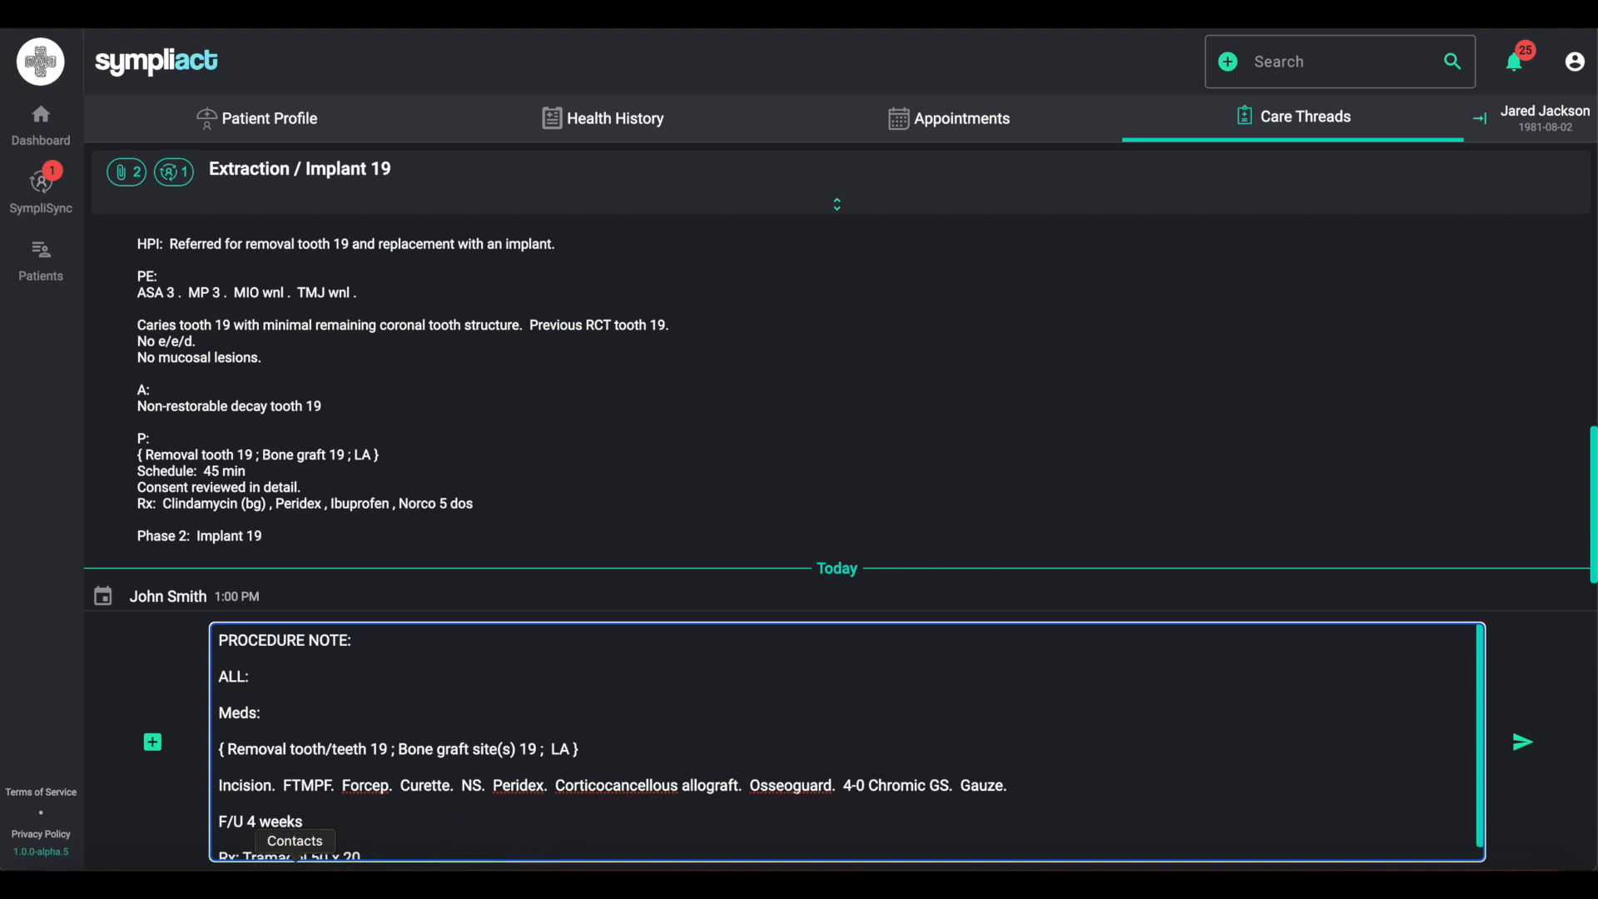
{"action": "key", "text": "BackSpace"}
{"action": "key", "text": "BackSpace"}
{"action": "type", "text": "llergies"}
{"action": "left_click", "coordinate": [317, 679]}
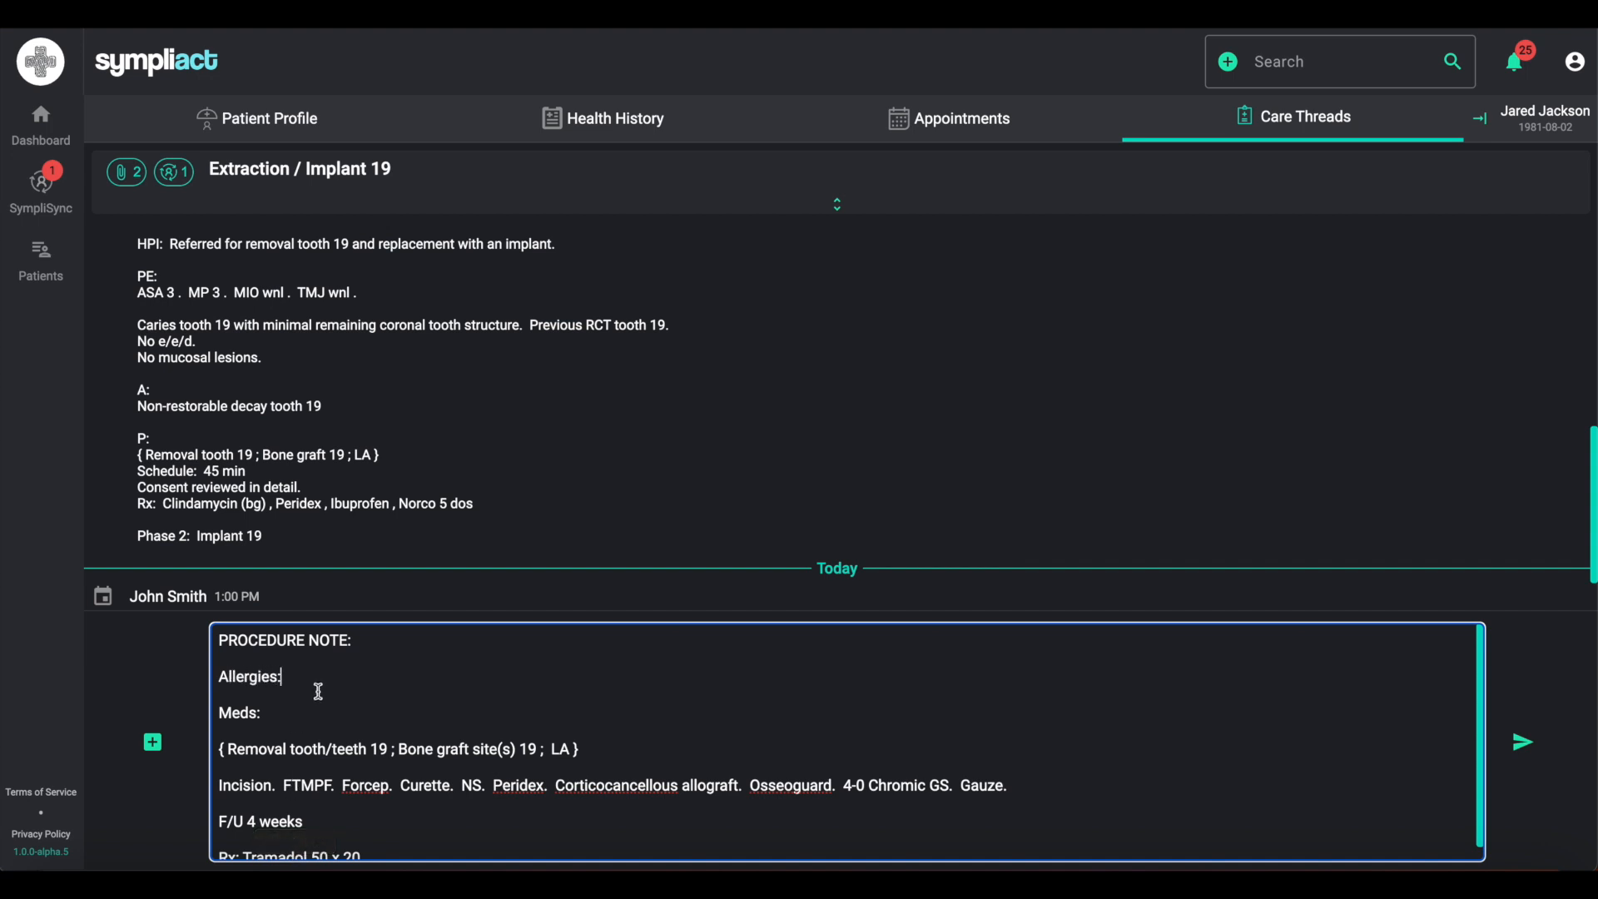
{"action": "type", "text": "XXXX  Meds:"}
{"action": "type", "text": "  XXXX"}
- Fill the Allergies and Meds placeholders with the allergies and medications copied from the patient's health history panel
{"action": "left_click", "coordinate": [1536, 117]}
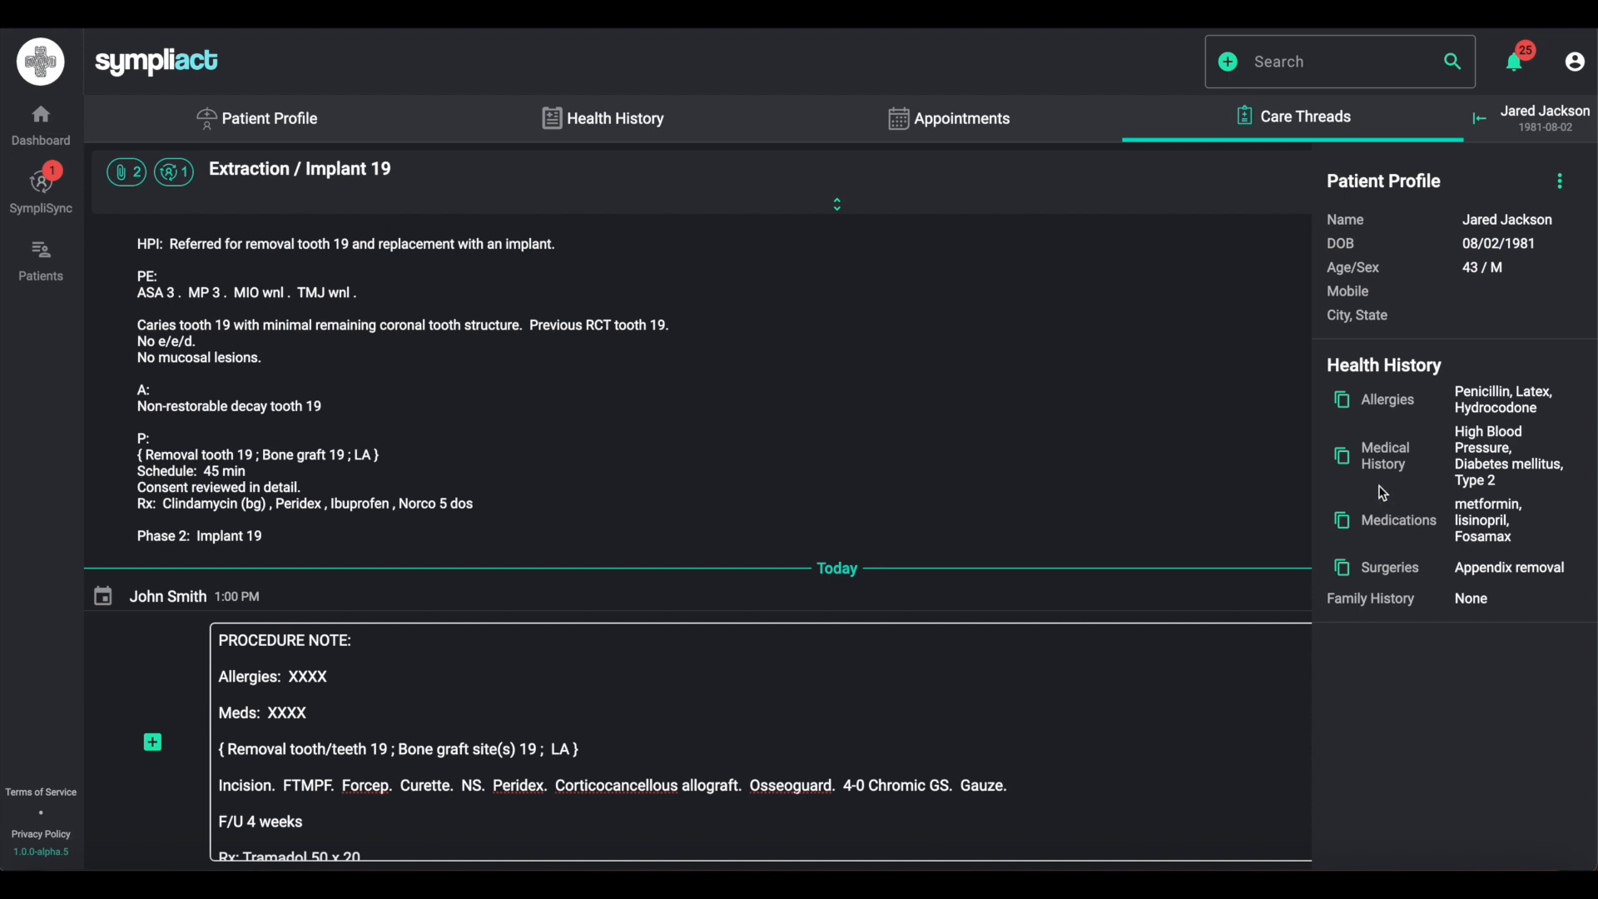
{"action": "left_click", "coordinate": [1342, 401]}
{"action": "double_click", "coordinate": [321, 676]}
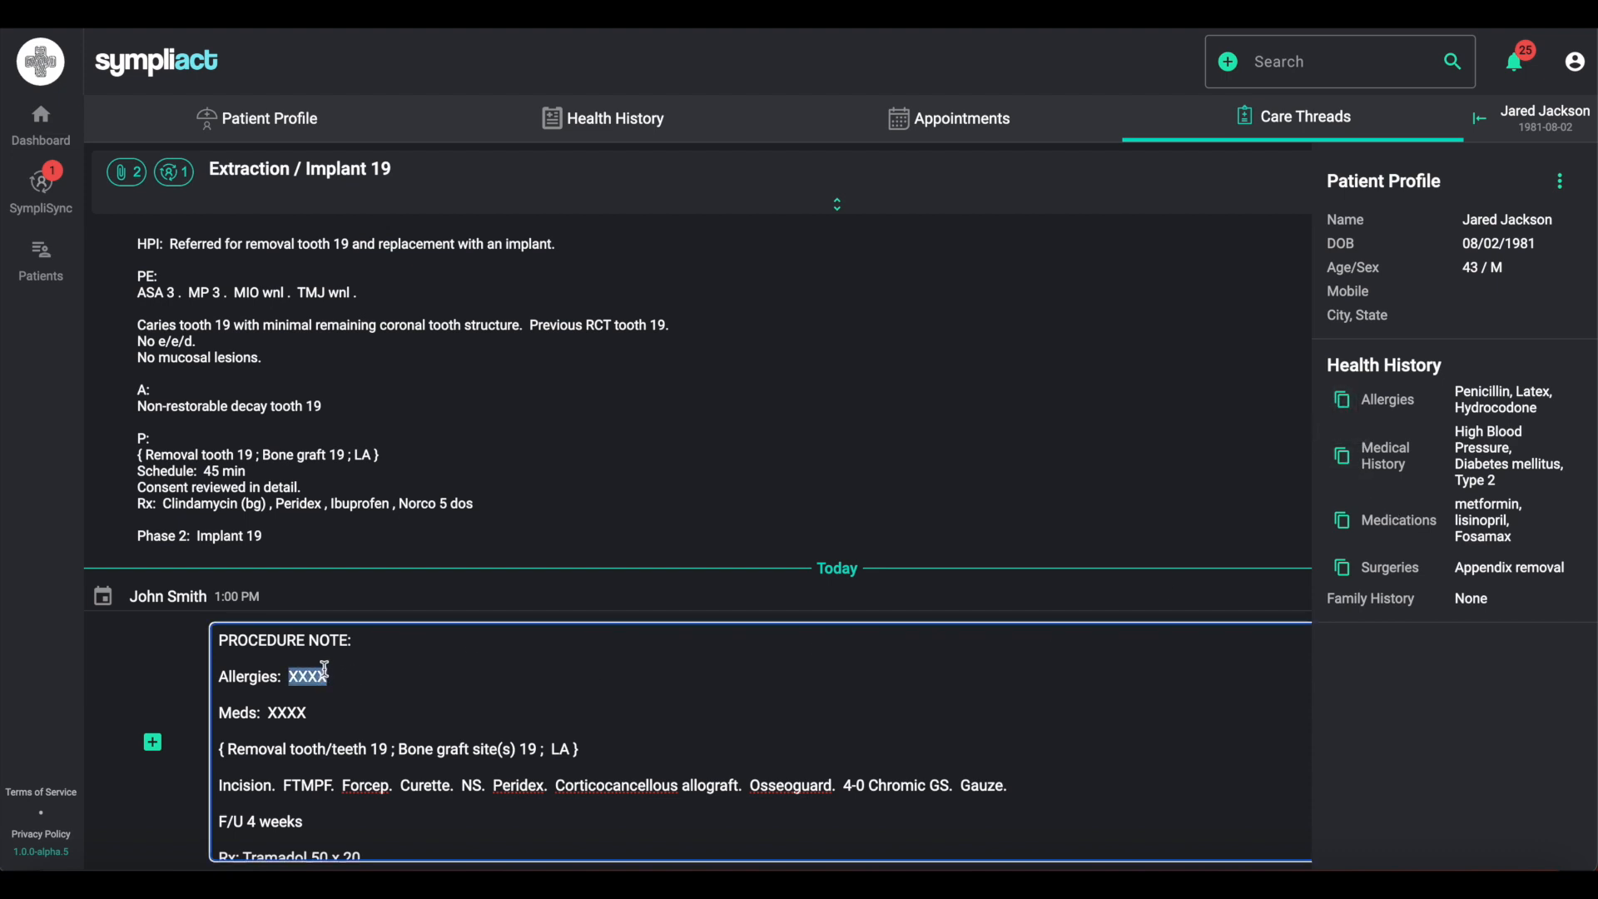
{"action": "key", "text": "ctrl+v"}
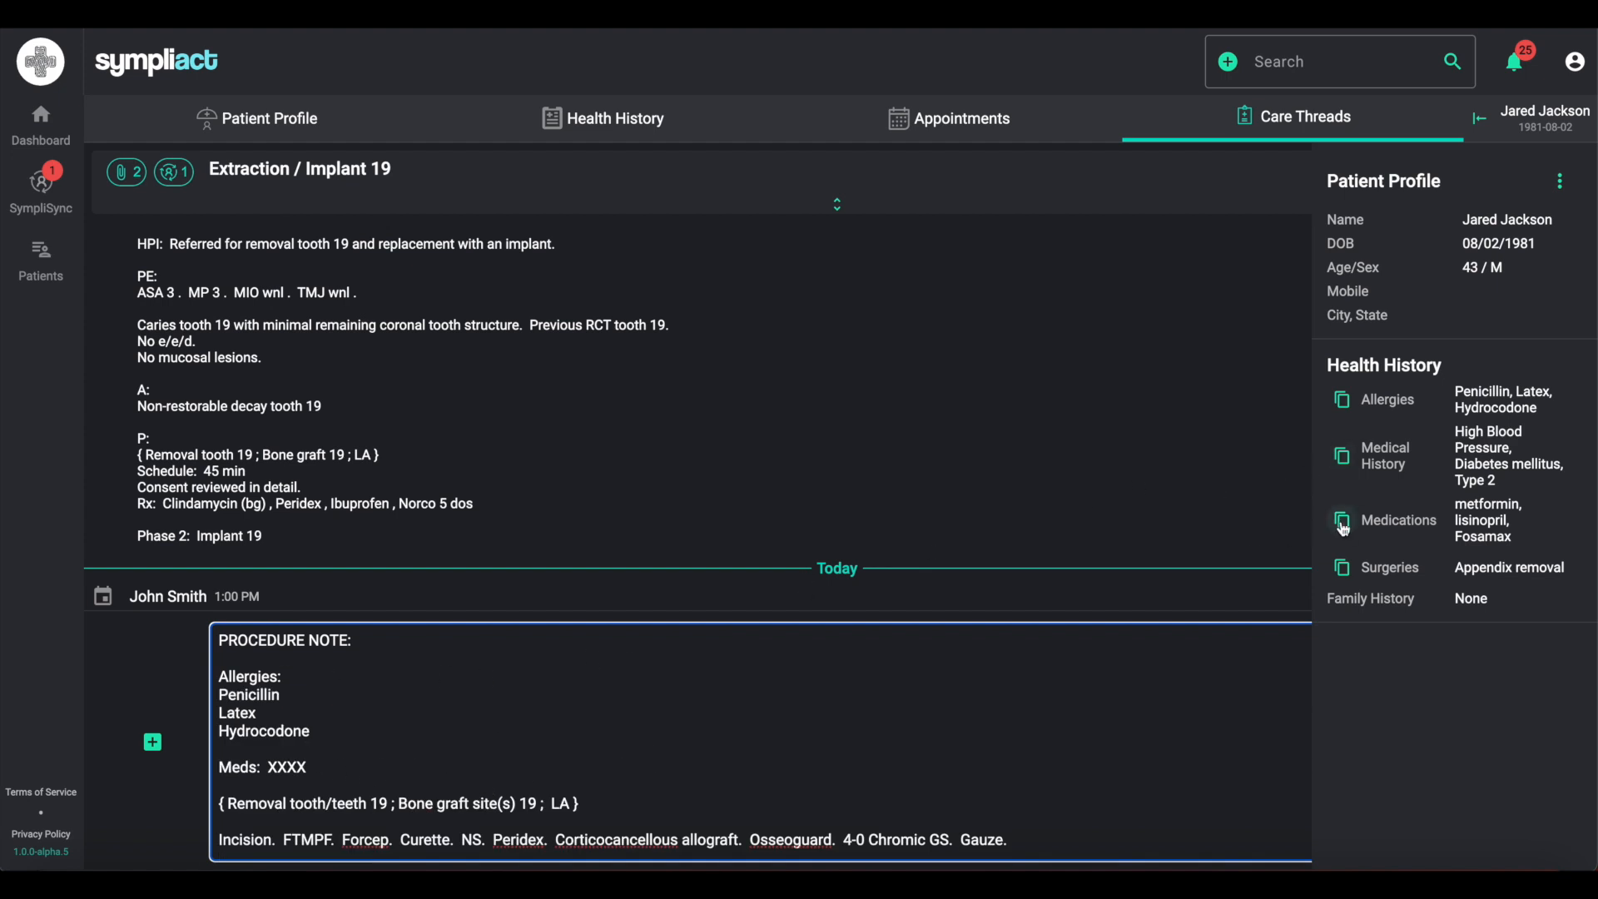
{"action": "double_click", "coordinate": [286, 766]}
{"action": "key", "text": "ctrl+v"}
{"action": "scroll", "coordinate": [565, 761], "scroll_direction": "down", "scroll_amount": 2}
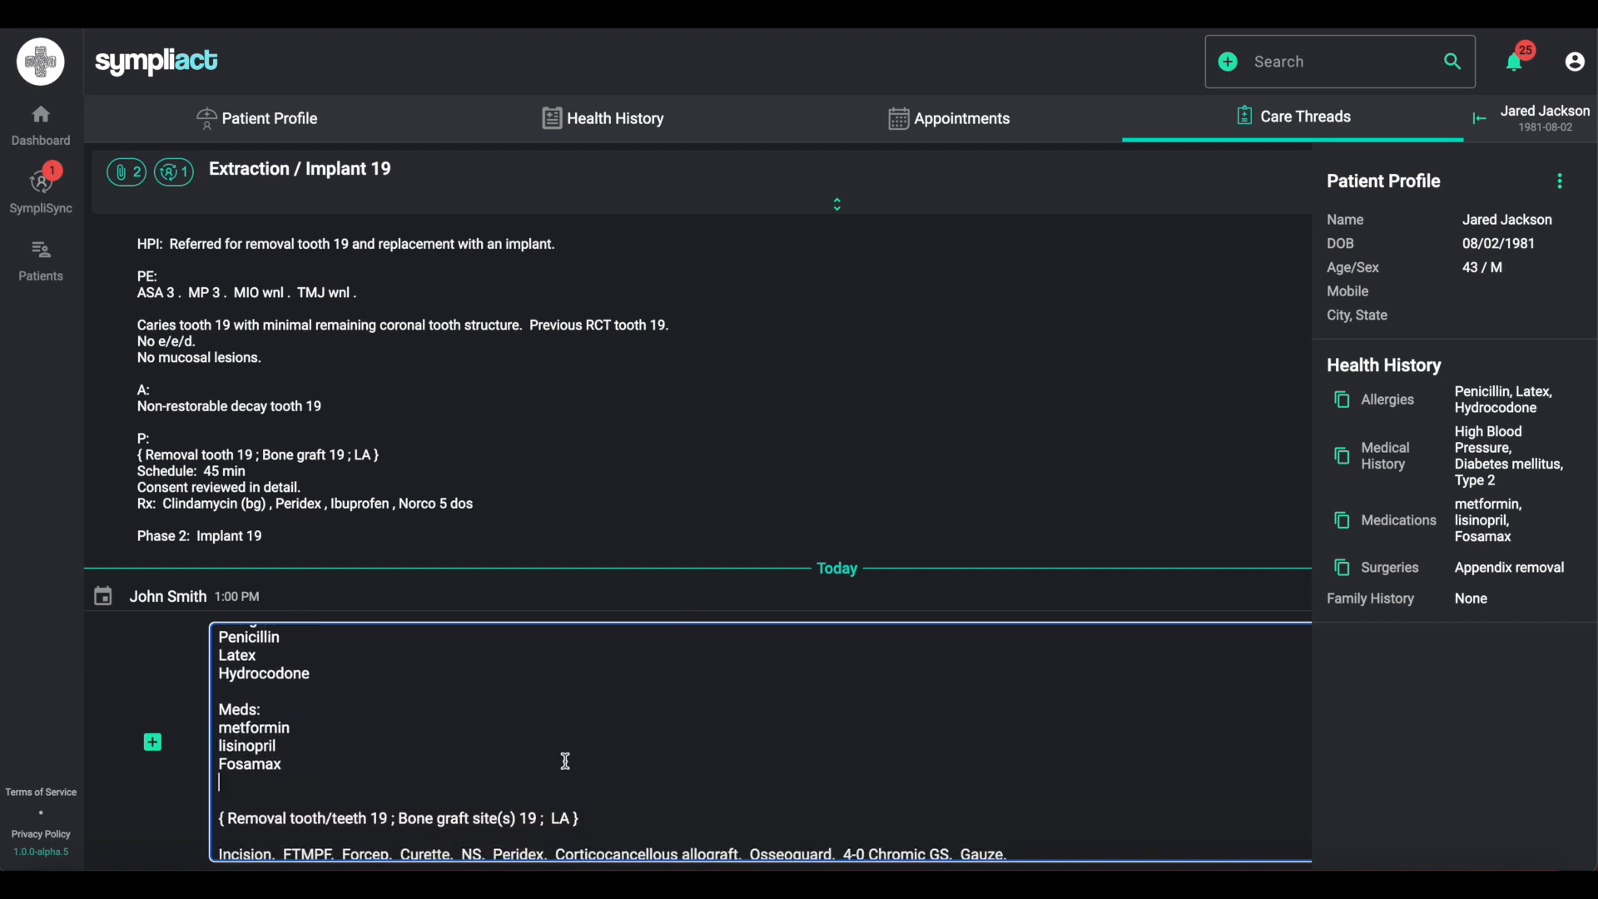
{"action": "key", "text": "BackSpace"}
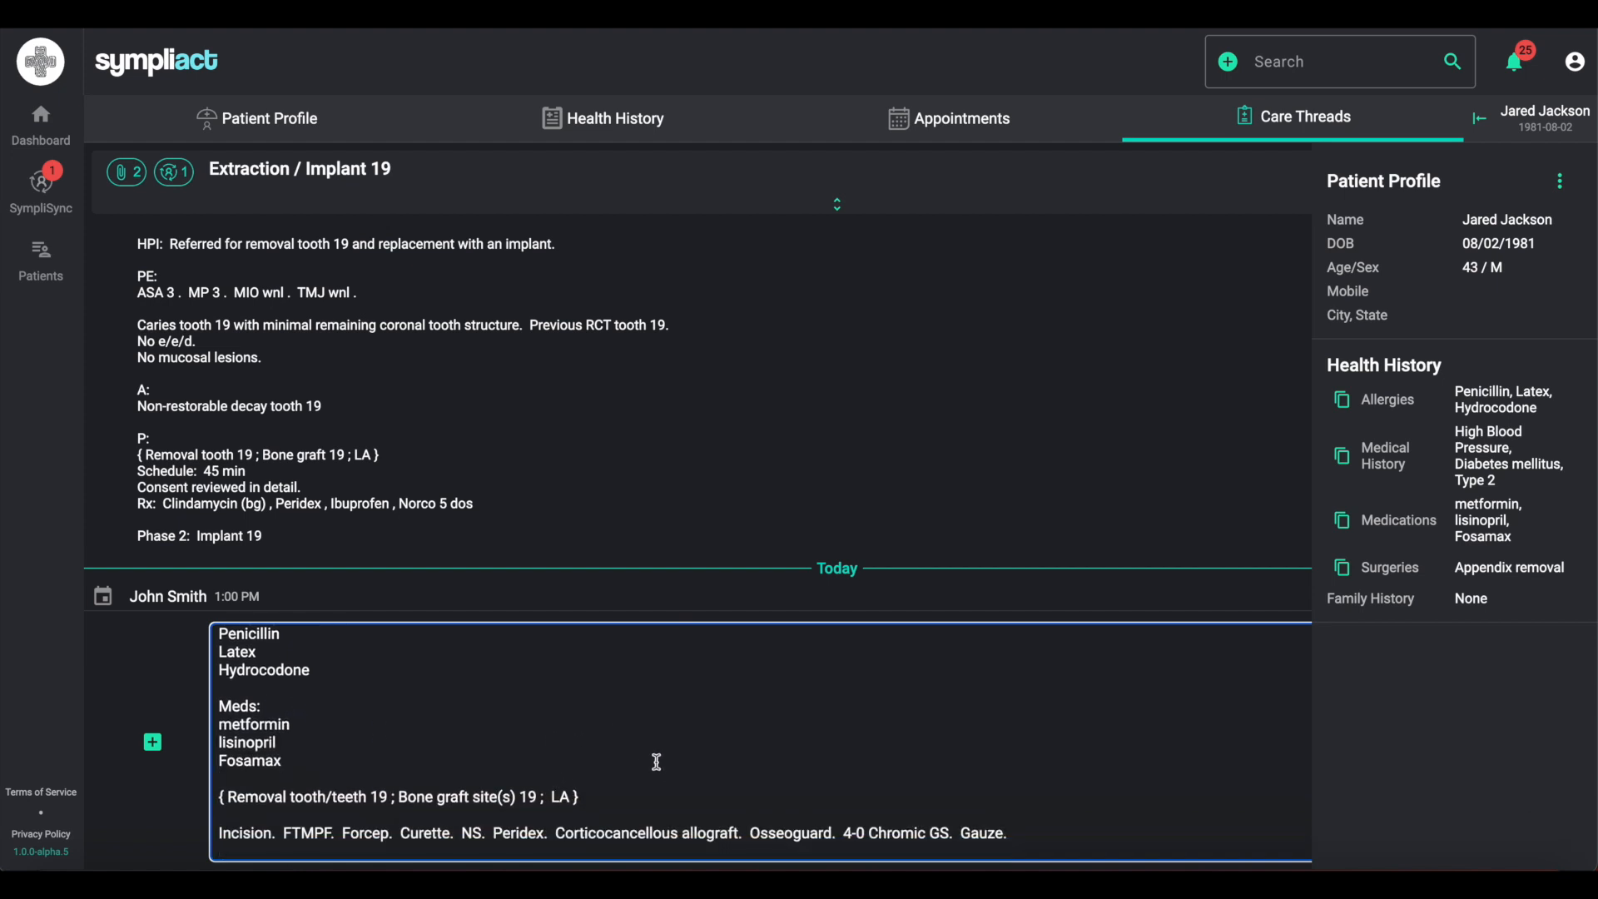
- Add a new line after the prescription and mention the dentist contact from City General Dentistry
{"action": "scroll", "coordinate": [657, 760], "scroll_direction": "up", "scroll_amount": 3}
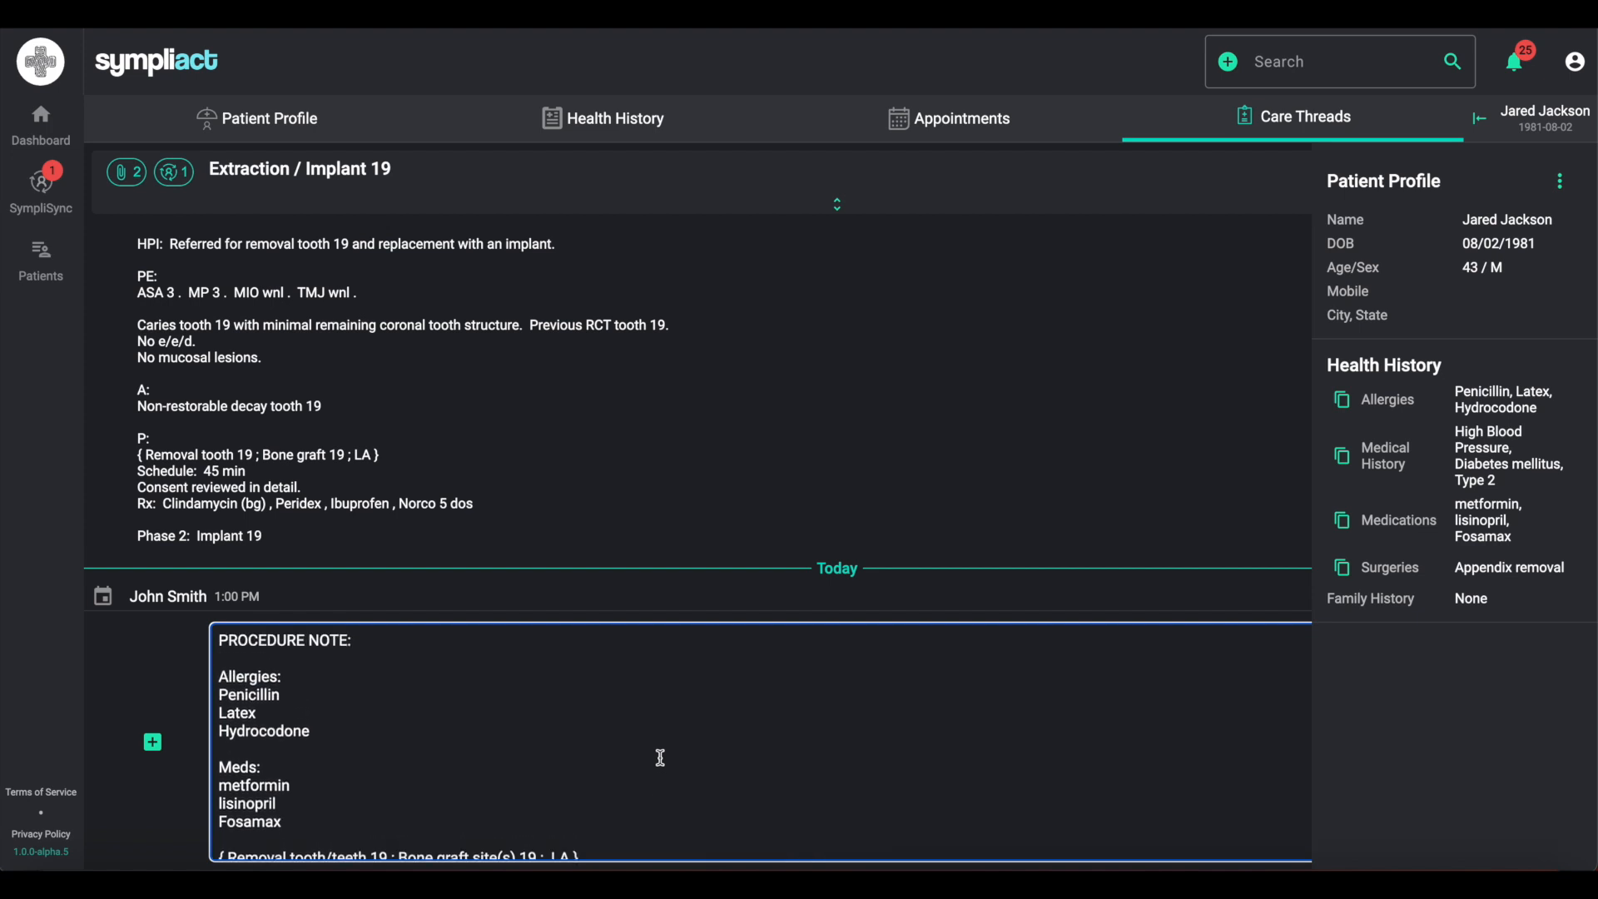
{"action": "scroll", "coordinate": [660, 757], "scroll_direction": "down", "scroll_amount": 4}
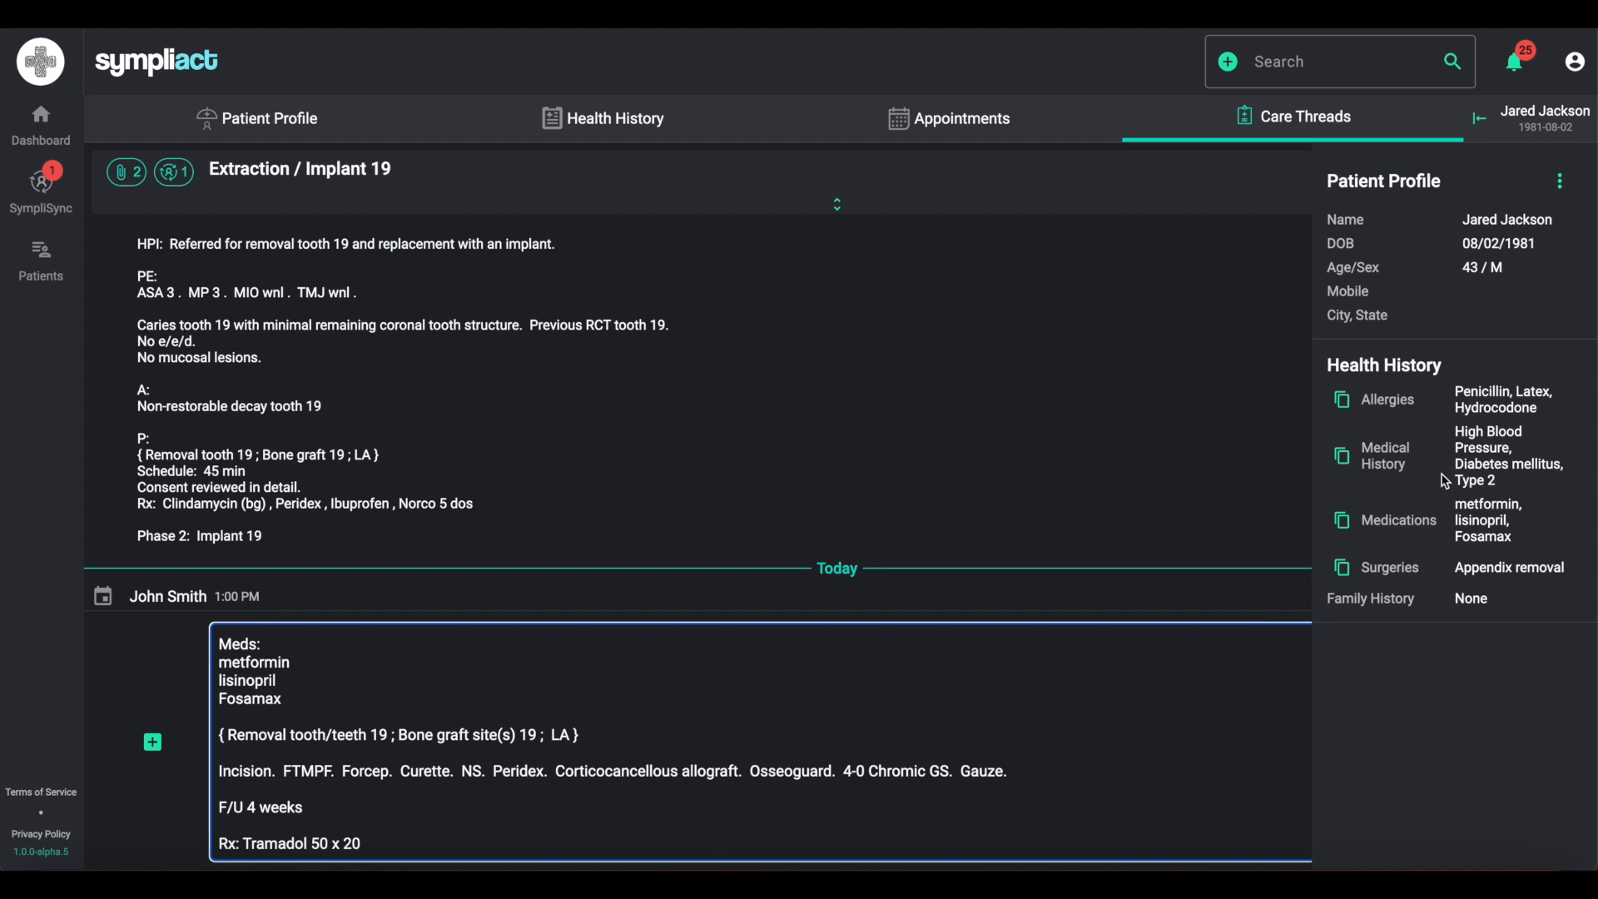
{"action": "left_click", "coordinate": [1544, 125]}
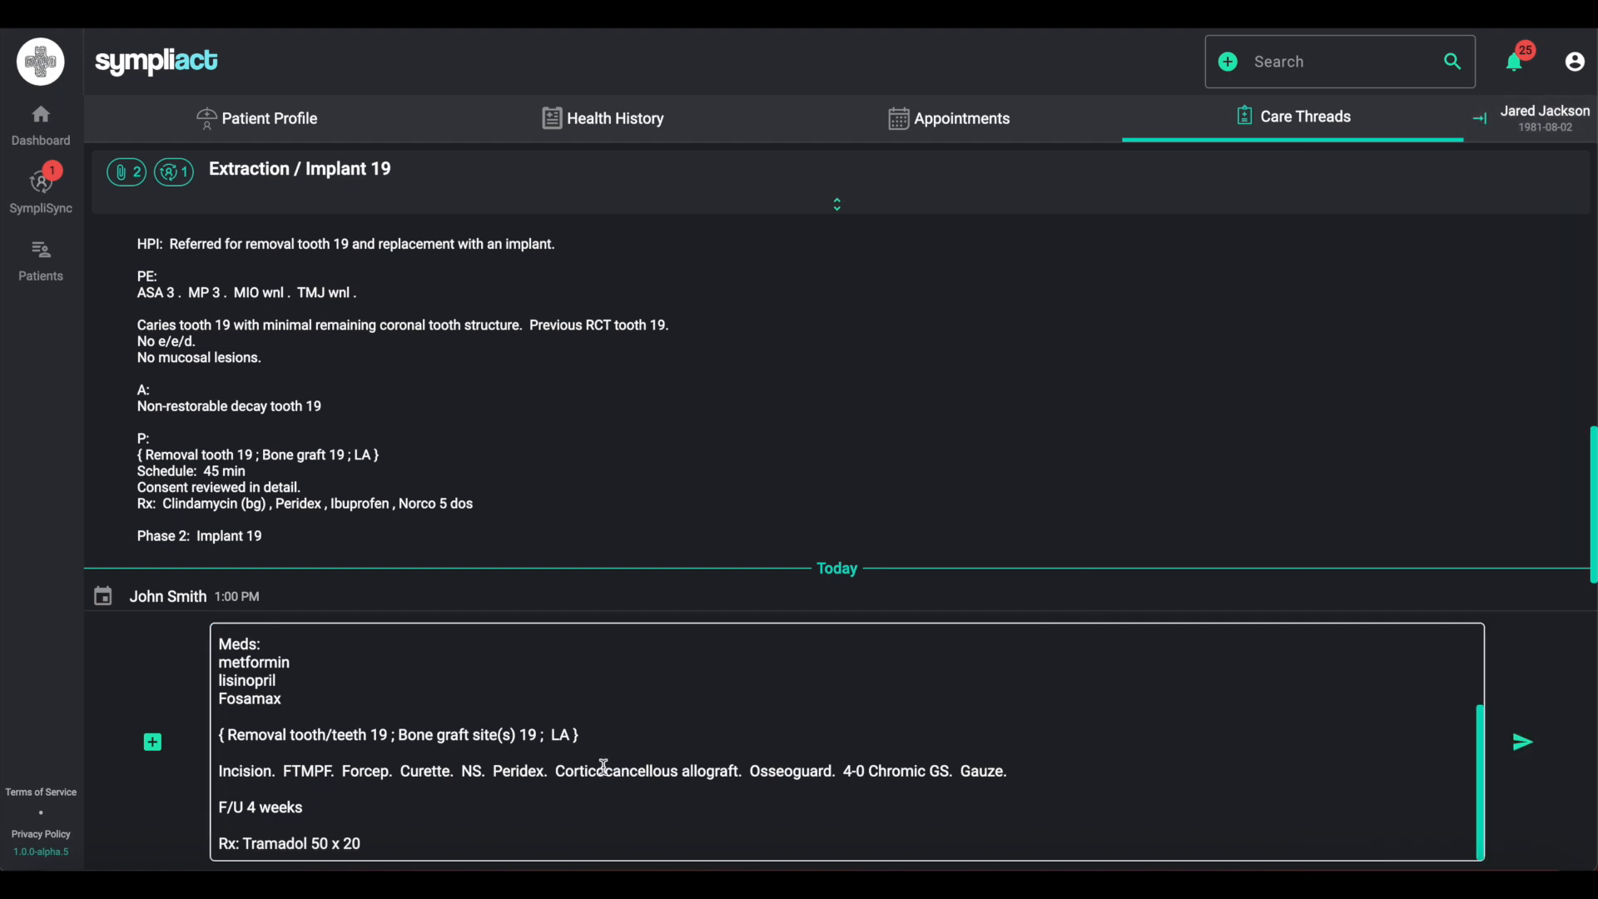
{"action": "left_click", "coordinate": [570, 843]}
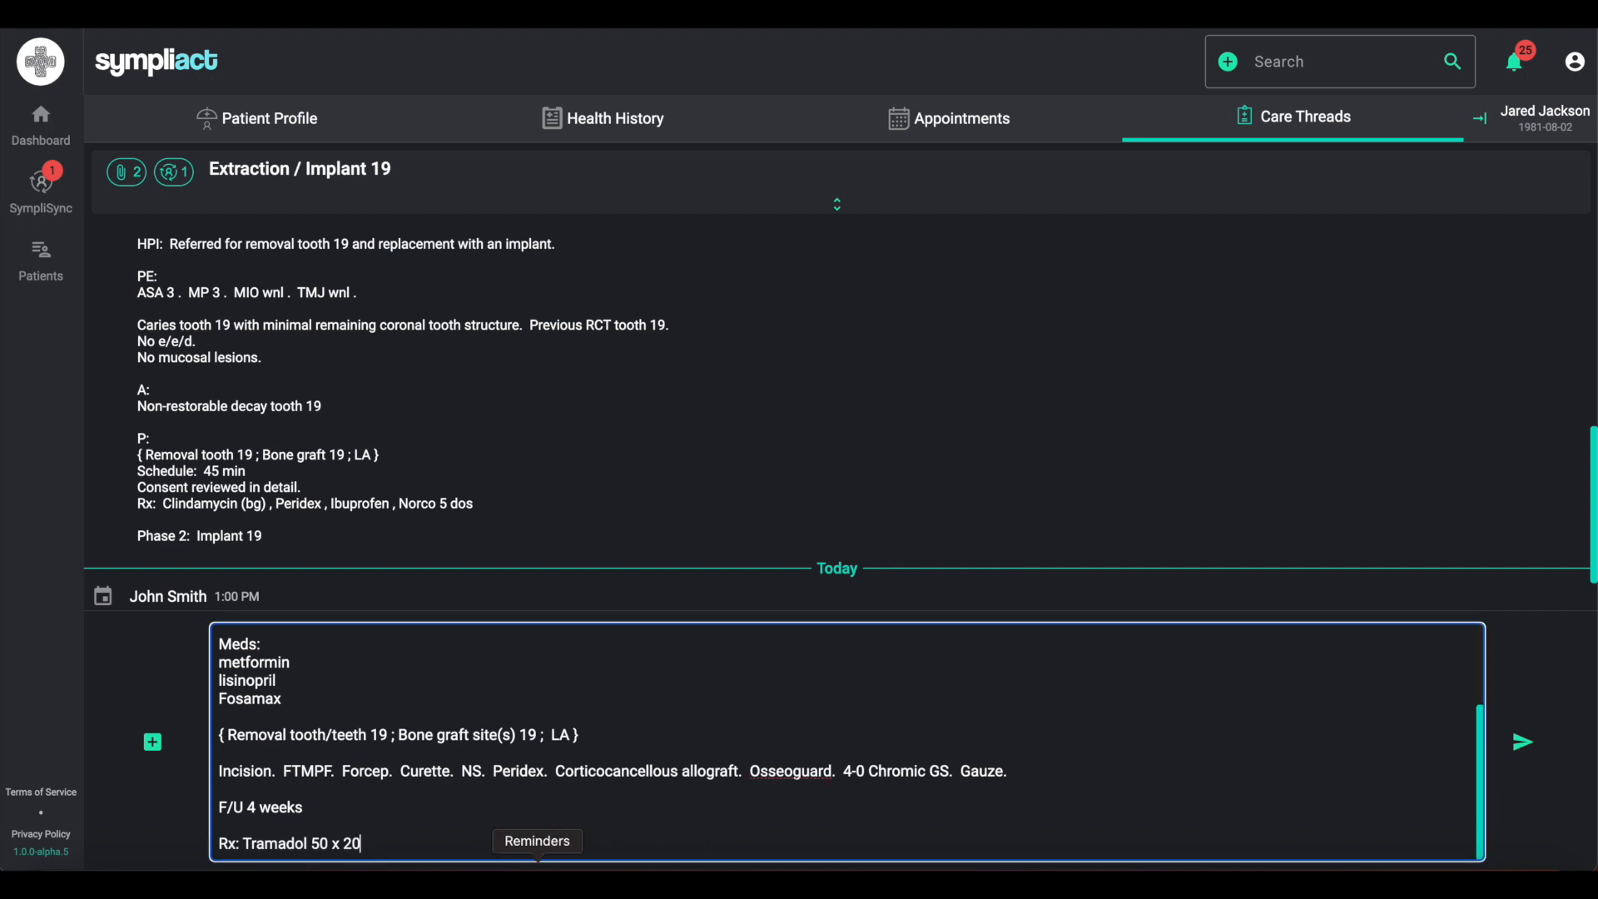
{"action": "key", "text": "Return"}
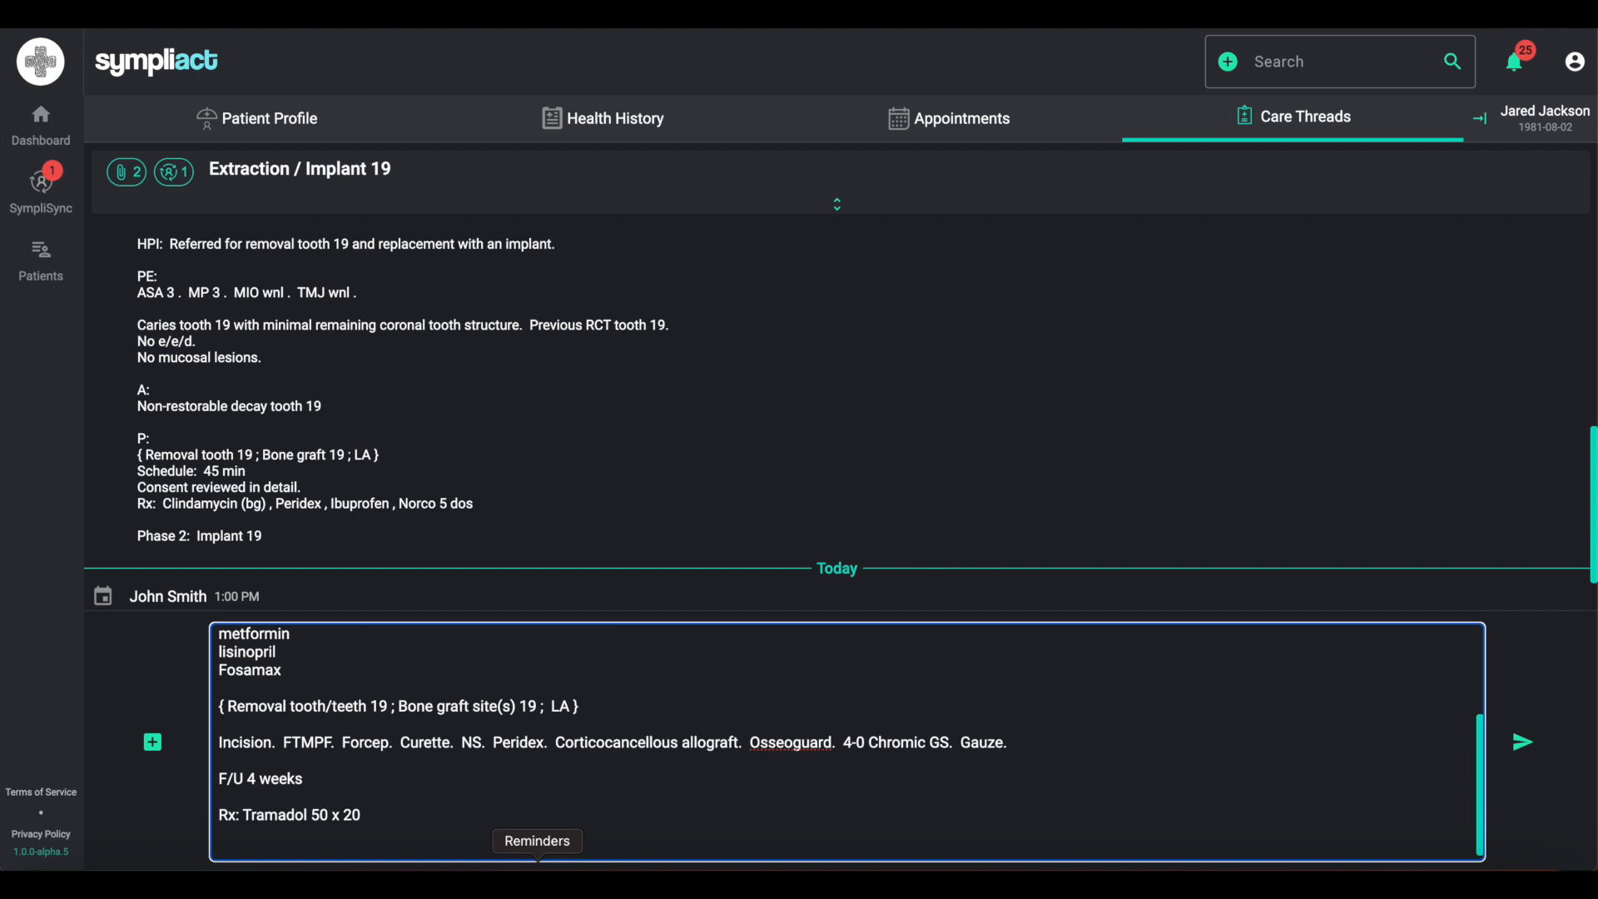
{"action": "type", "text": "@mary"}
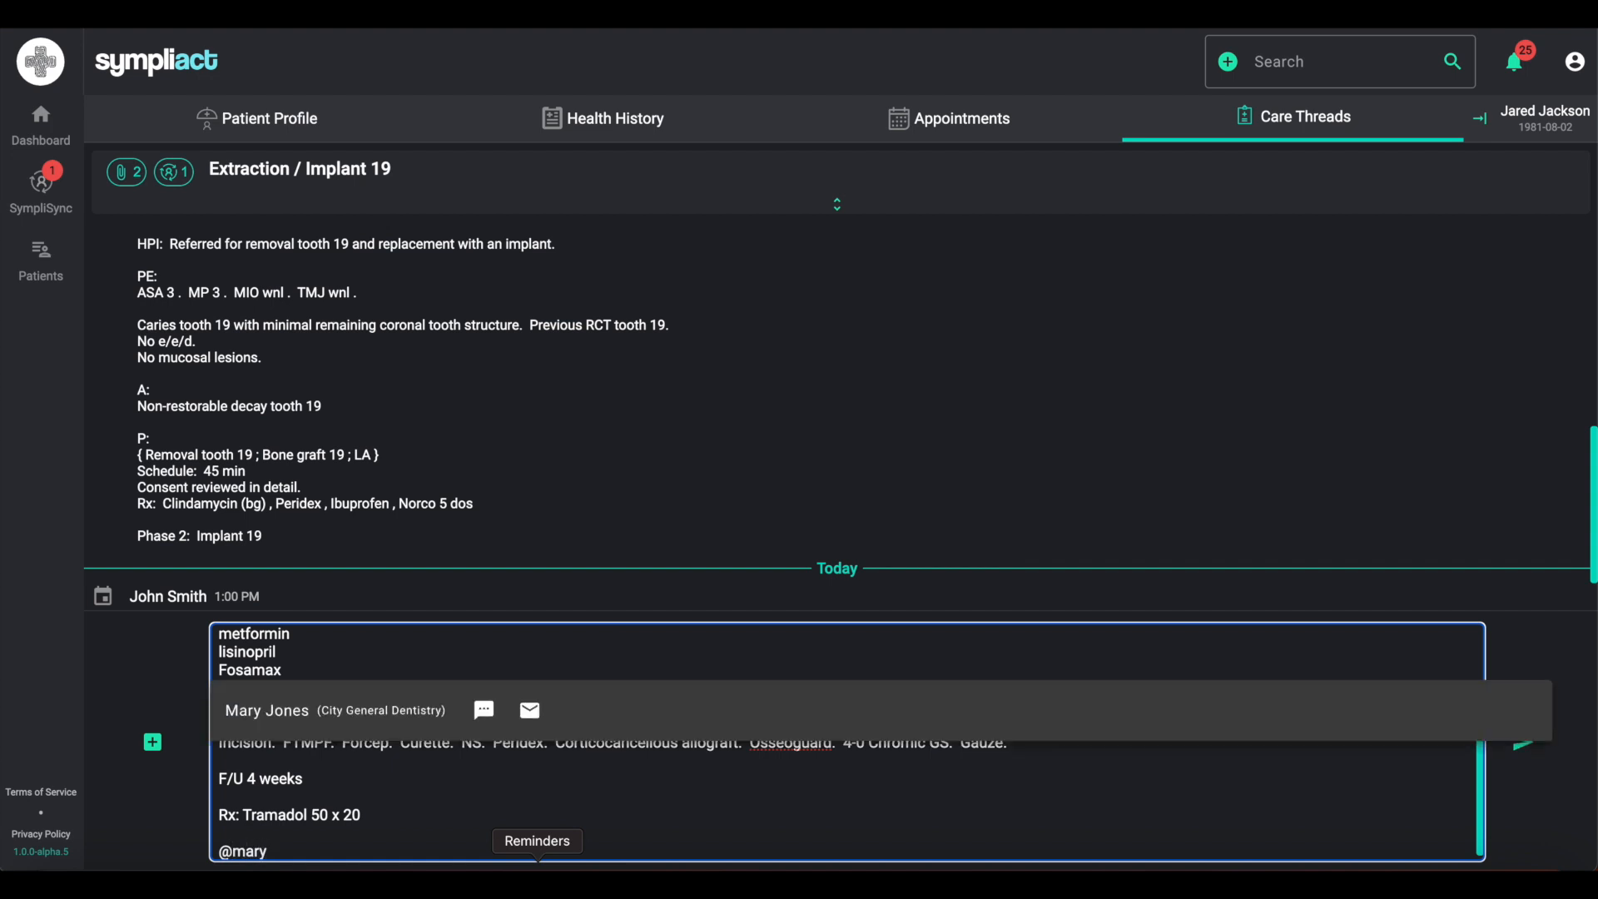
{"action": "left_click", "coordinate": [338, 723]}
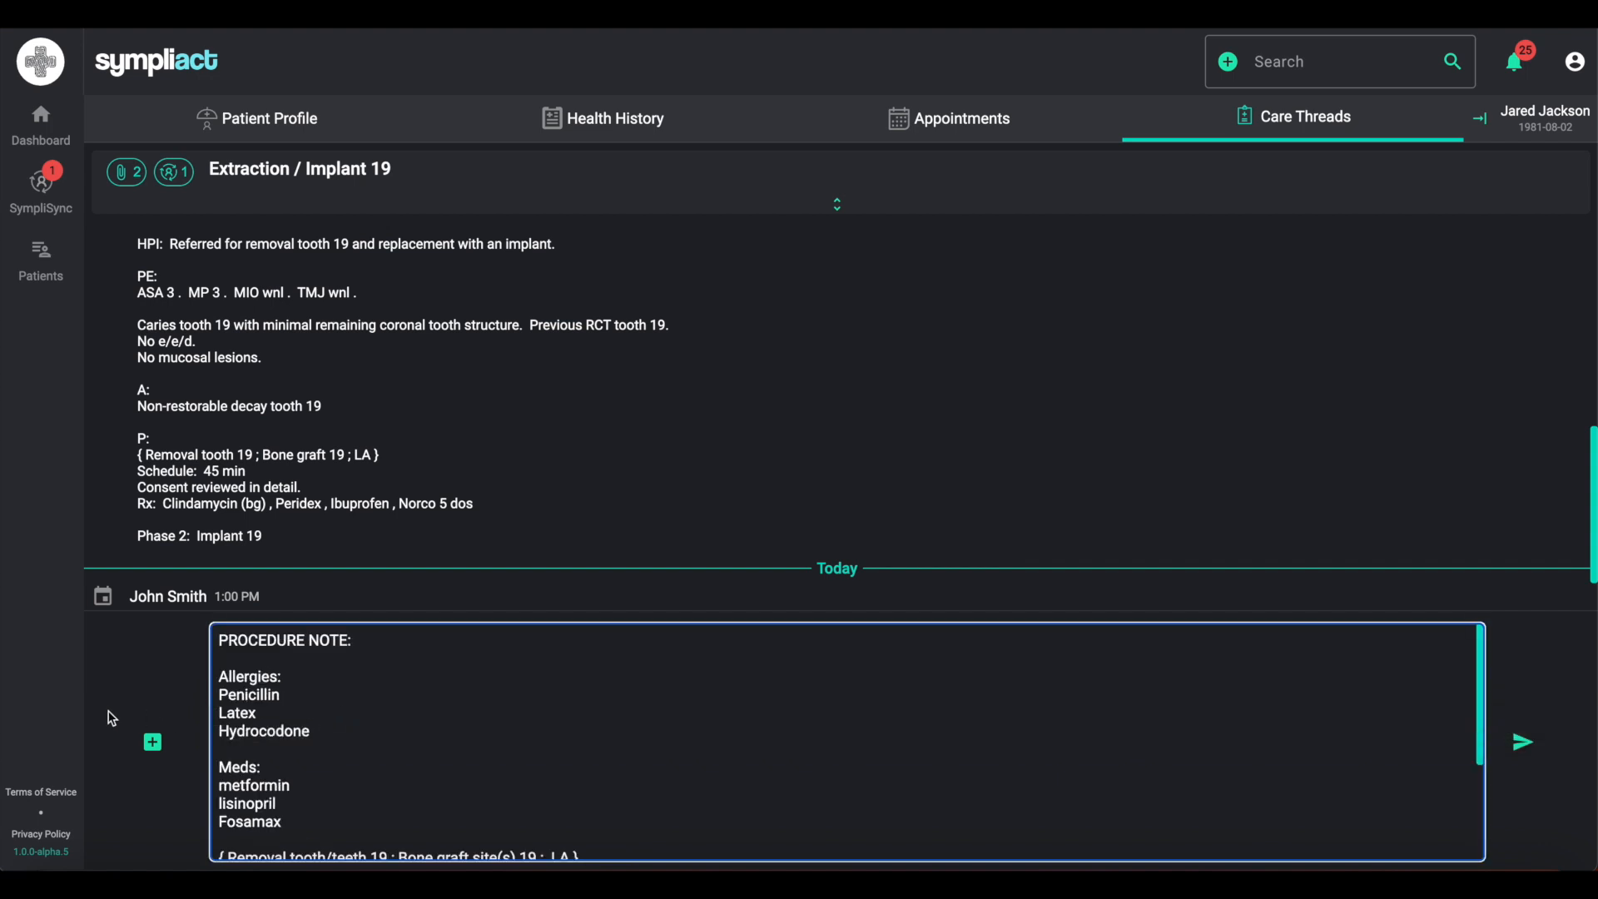
- Mention the City General Dentistry practice next to the dentist tag
{"action": "scroll", "coordinate": [284, 713], "scroll_direction": "down", "scroll_amount": 3}
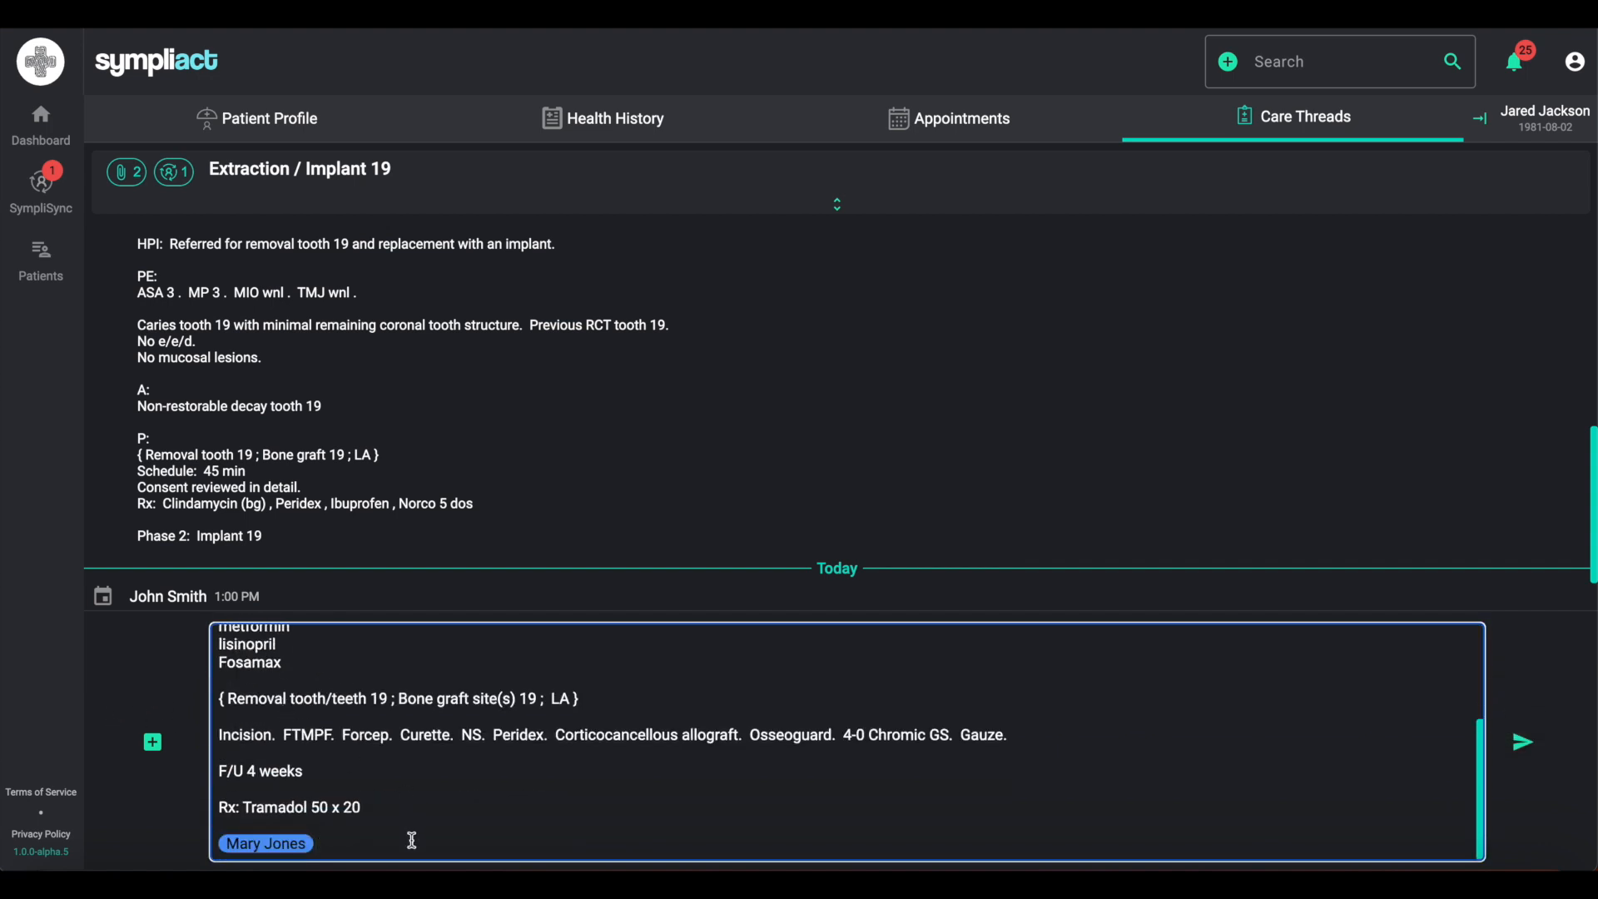
{"action": "type", "text": "@city"}
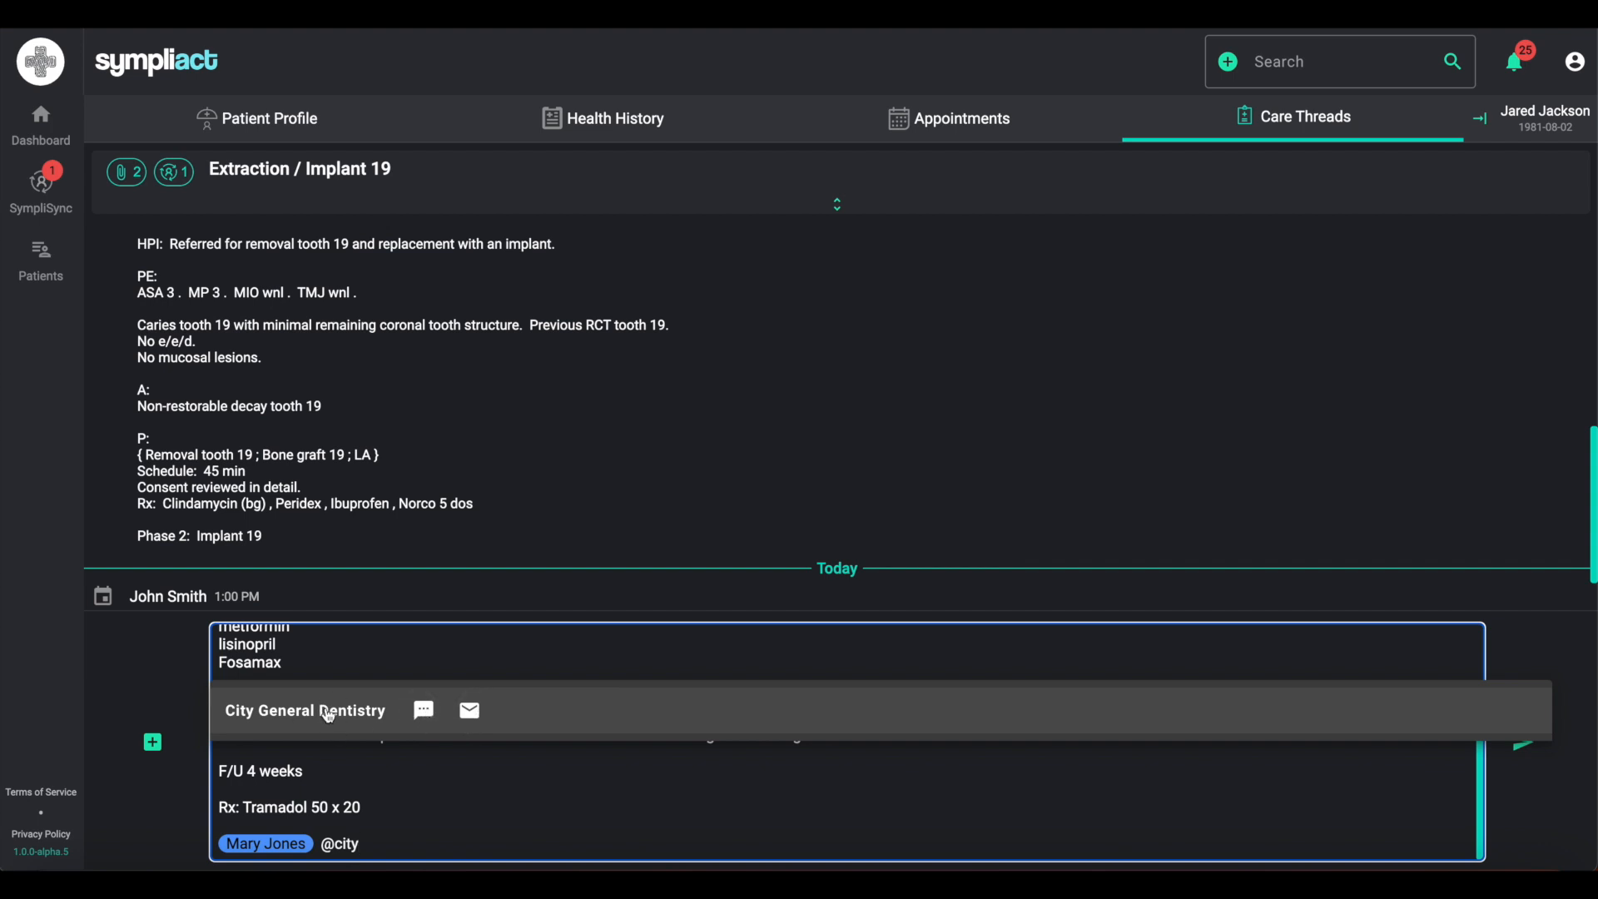
{"action": "left_click", "coordinate": [471, 721]}
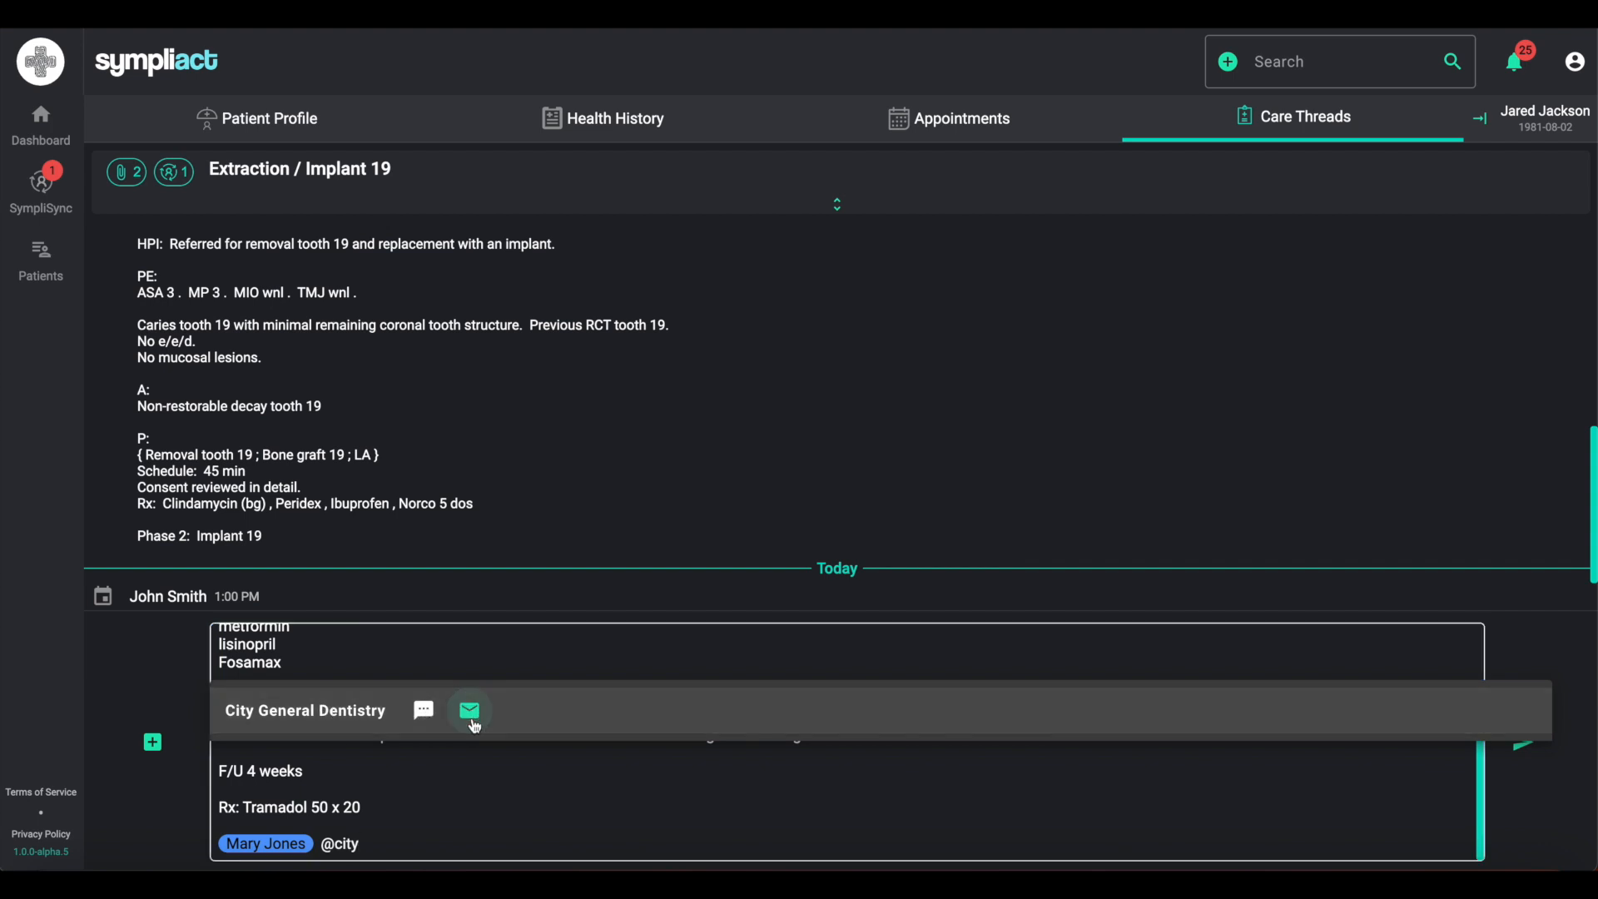
{"action": "left_click", "coordinate": [342, 718]}
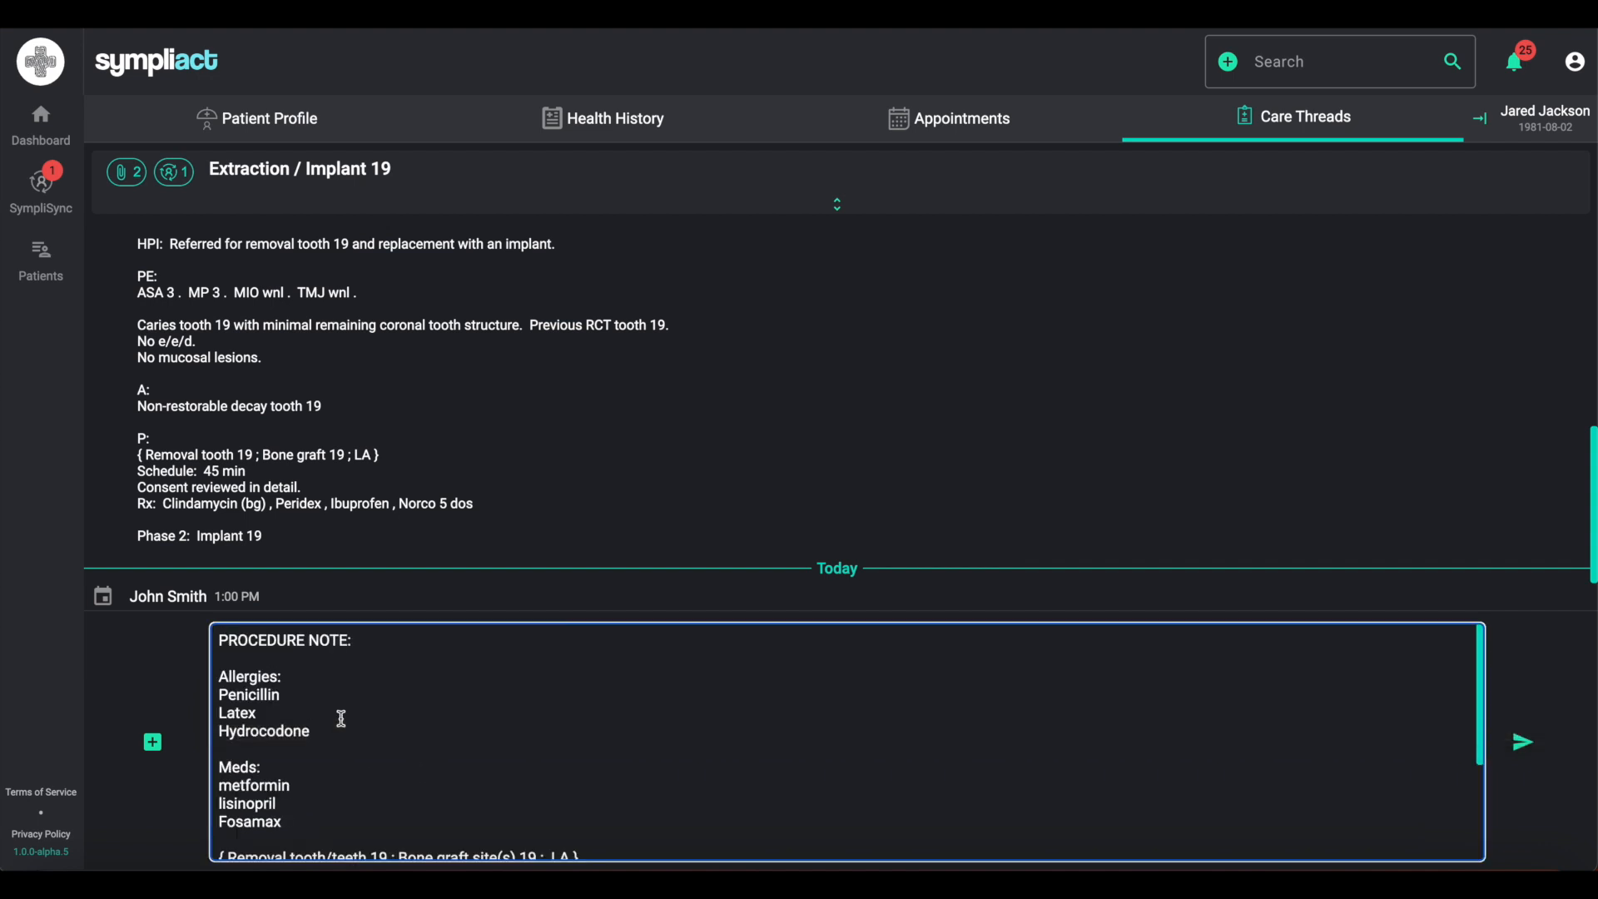
{"action": "scroll", "coordinate": [476, 788], "scroll_direction": "down", "scroll_amount": 3}
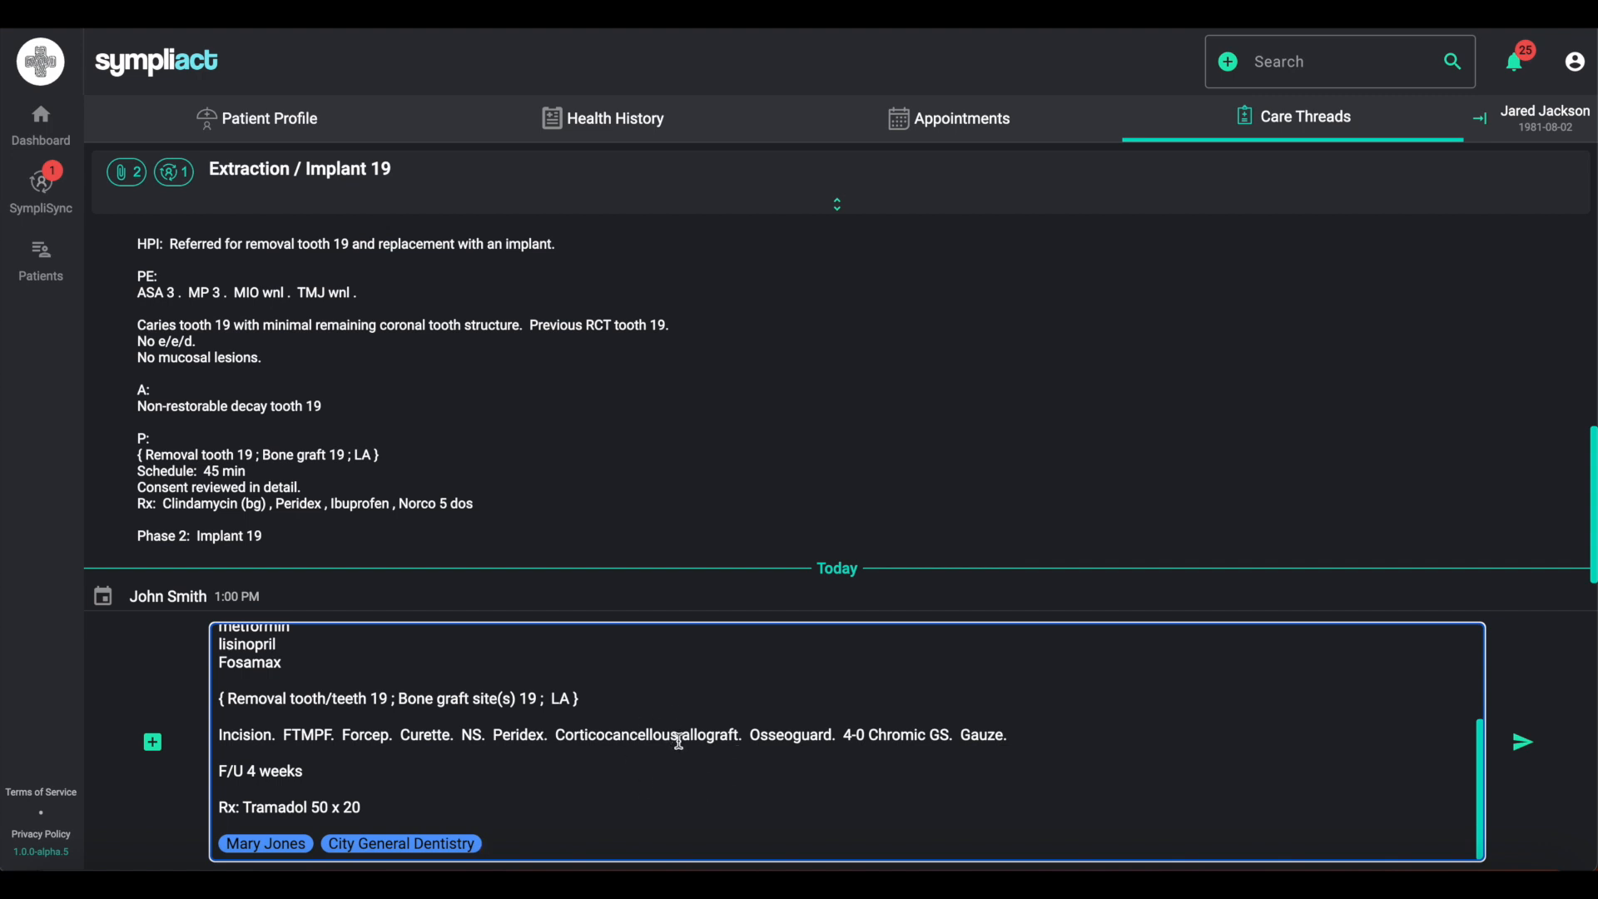
- Write a message saying the procedure was completed today and the patient needs broken tooth 14 evaluated for a restoration
{"action": "left_click", "coordinate": [1520, 67]}
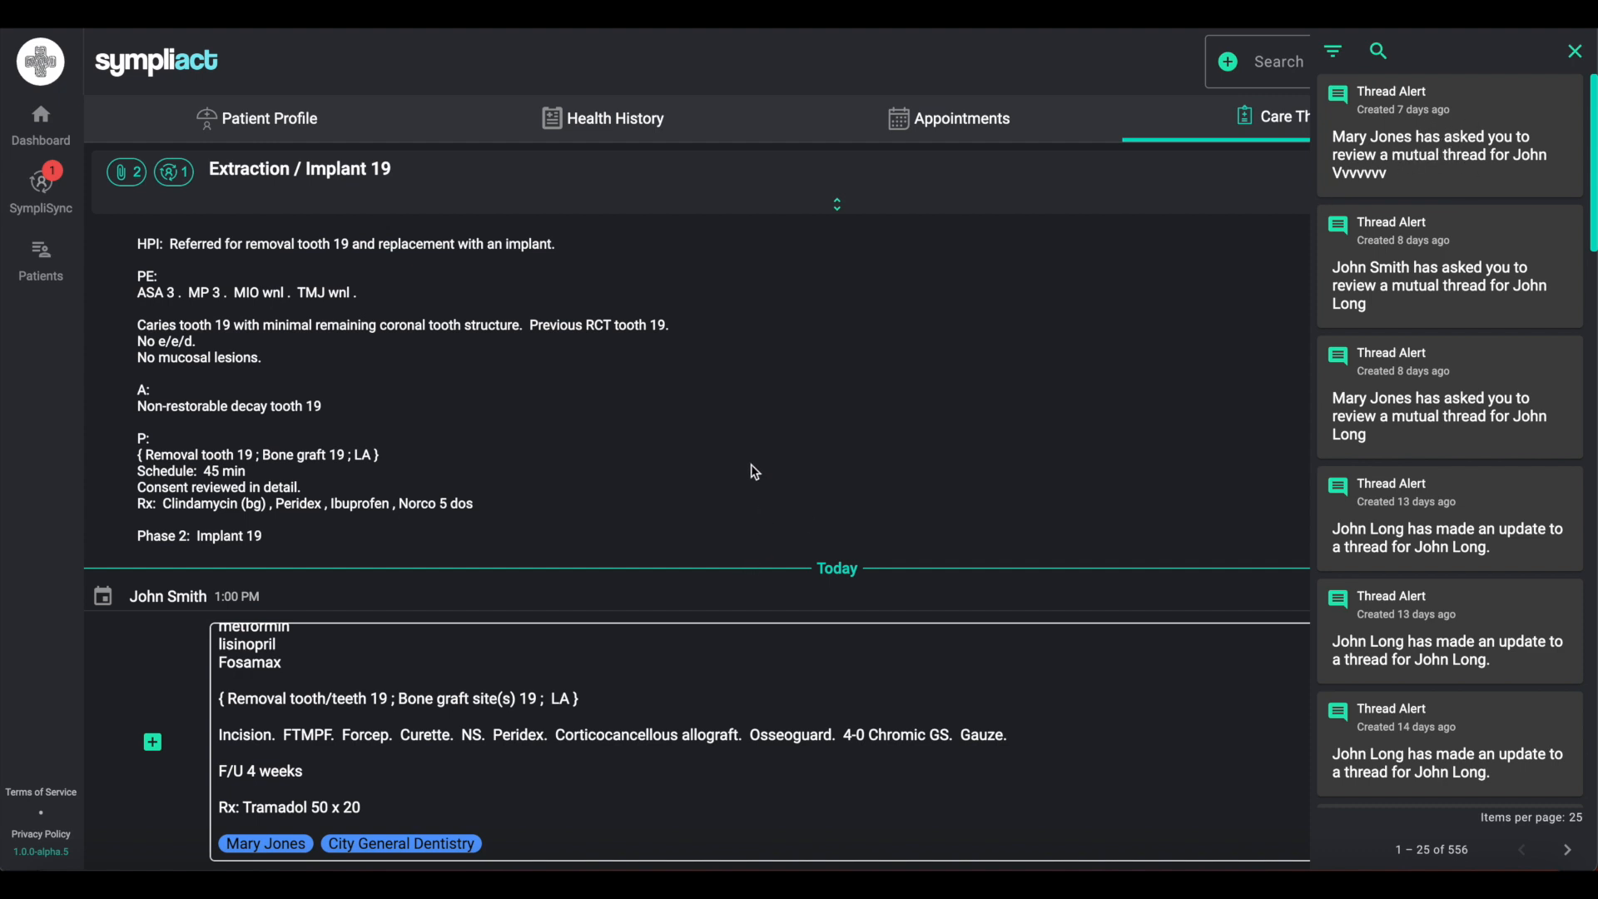
{"action": "left_click", "coordinate": [1575, 50]}
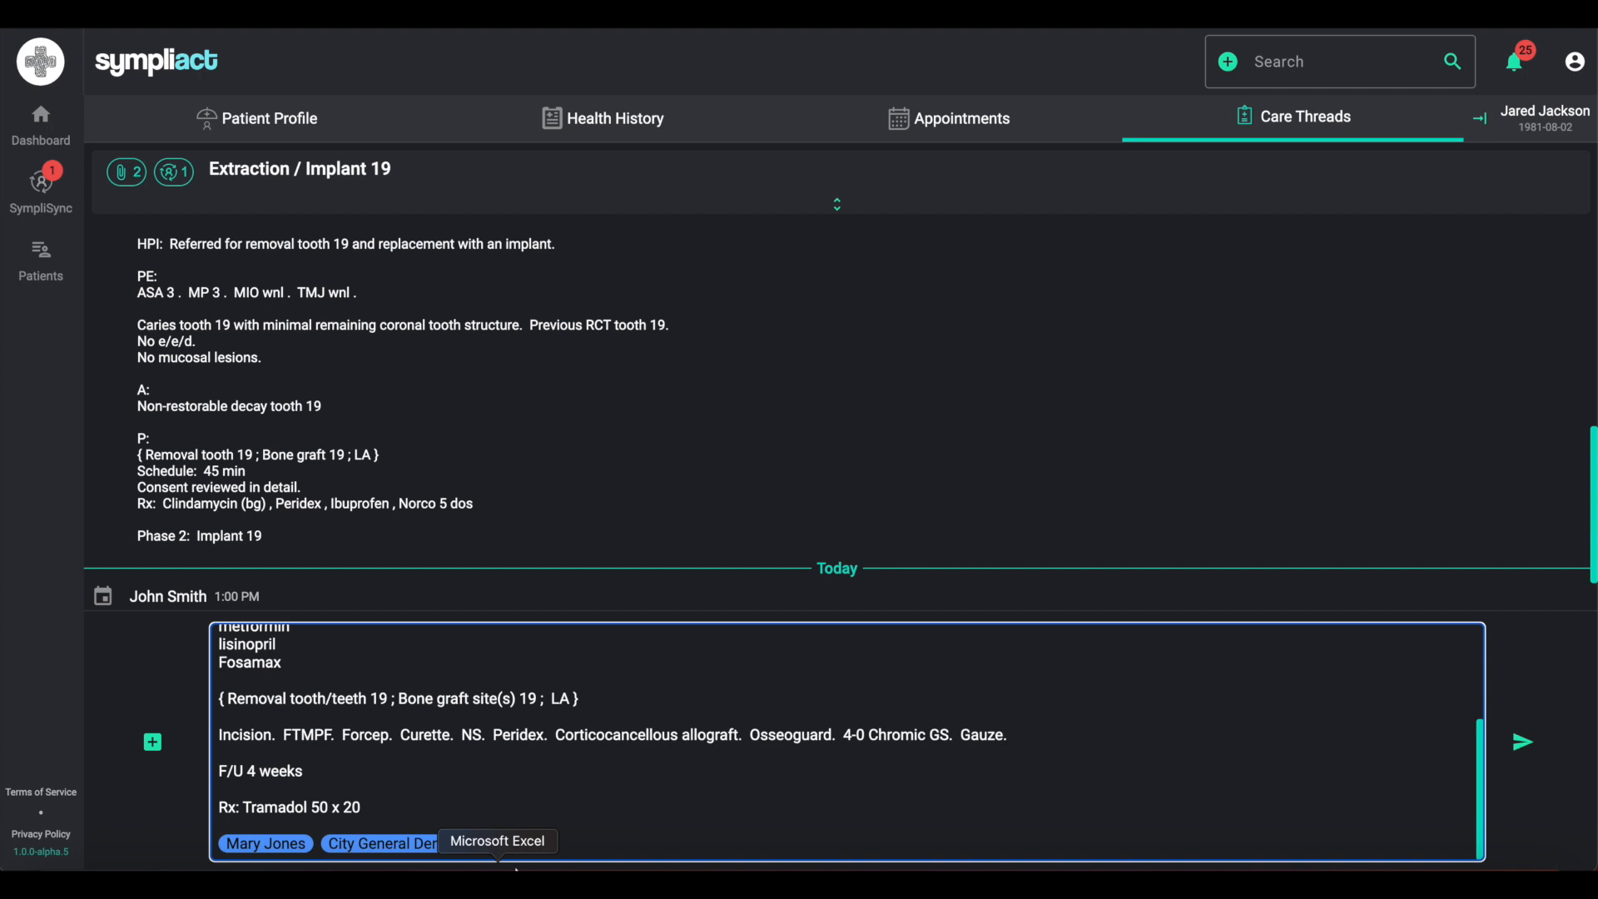
{"action": "type", "text": "Hey,"}
{"action": "type", "text": "wan"}
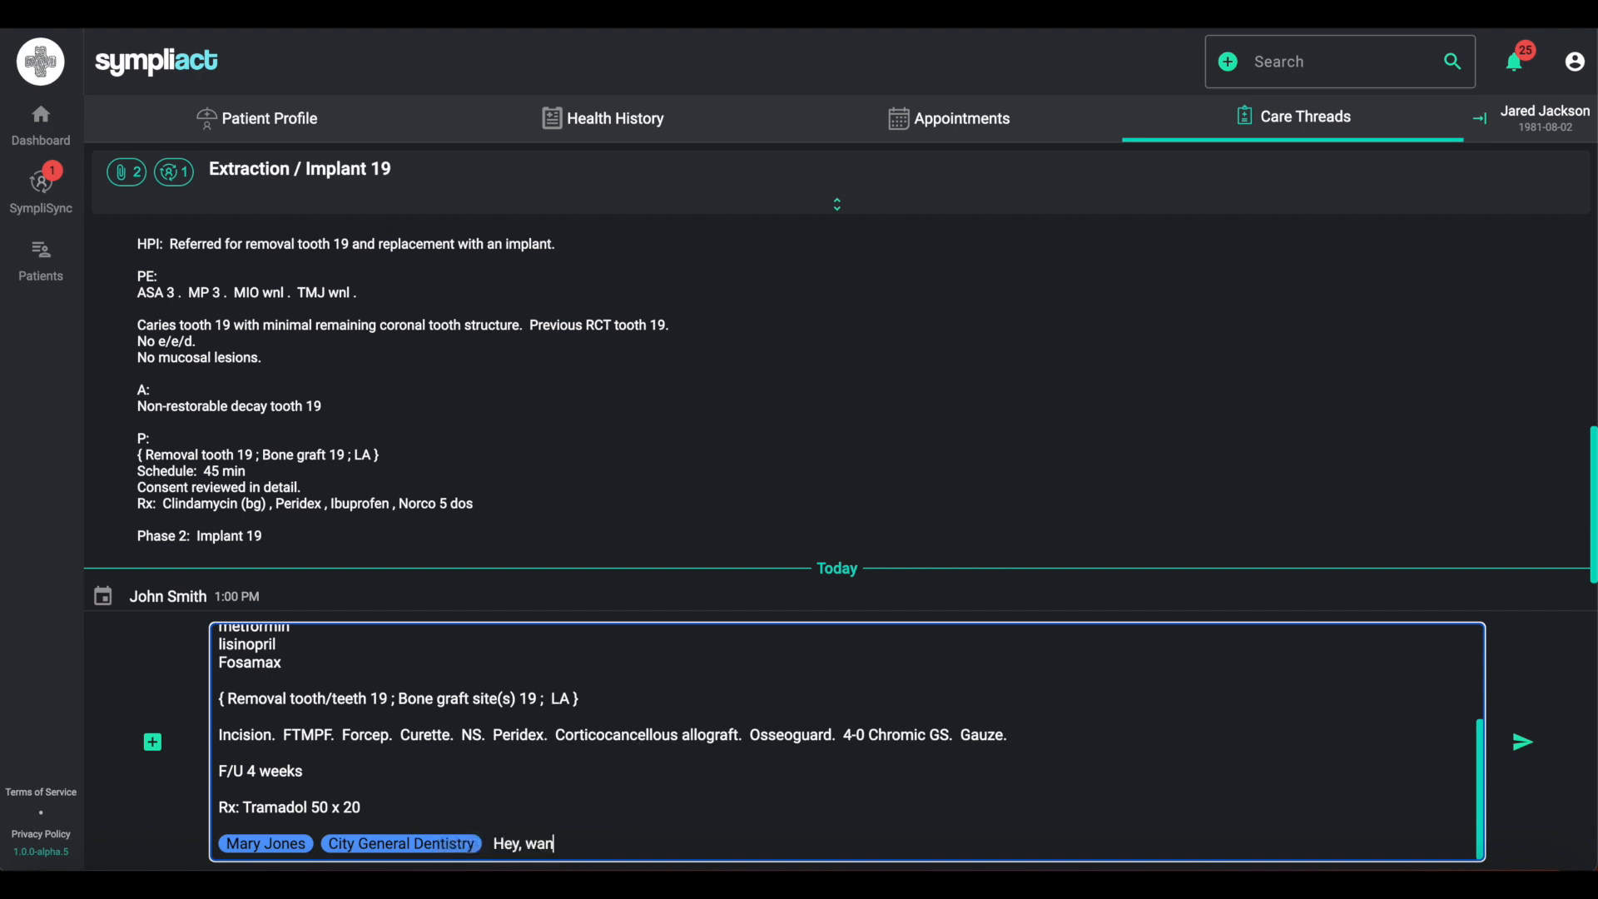
{"action": "type", "text": "tes to let you know"}
{"action": "type", "text": " that "}
{"action": "type", "text": "we "}
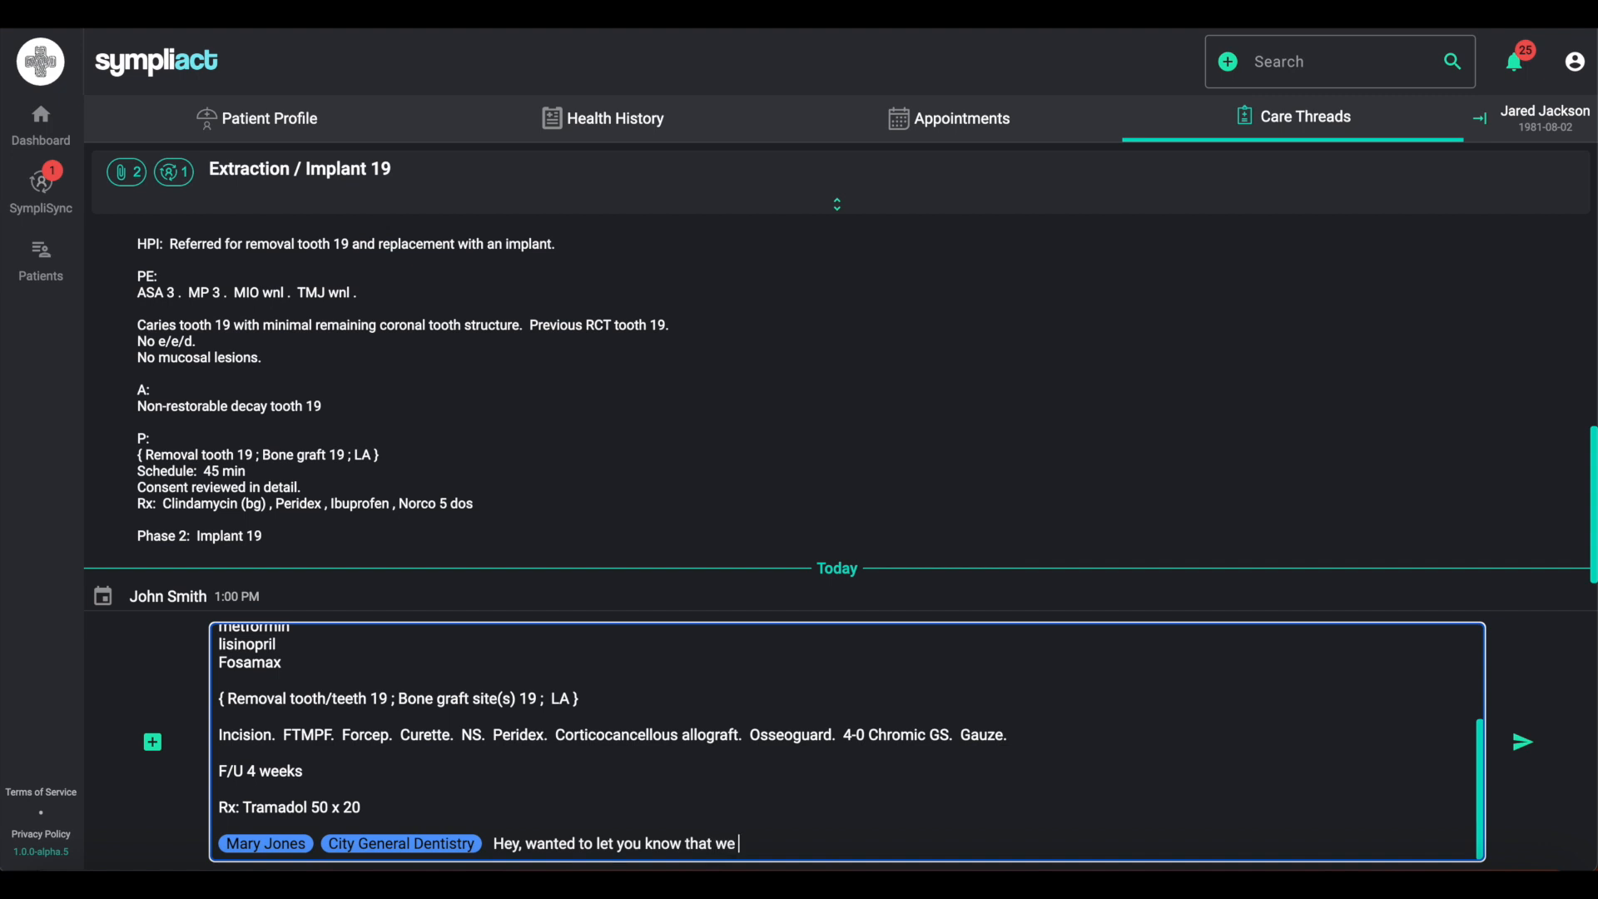
{"action": "type", "text": "complte"}
{"action": "key", "text": "BackSpace"}
{"action": "type", "text": "eted this procedure today"}
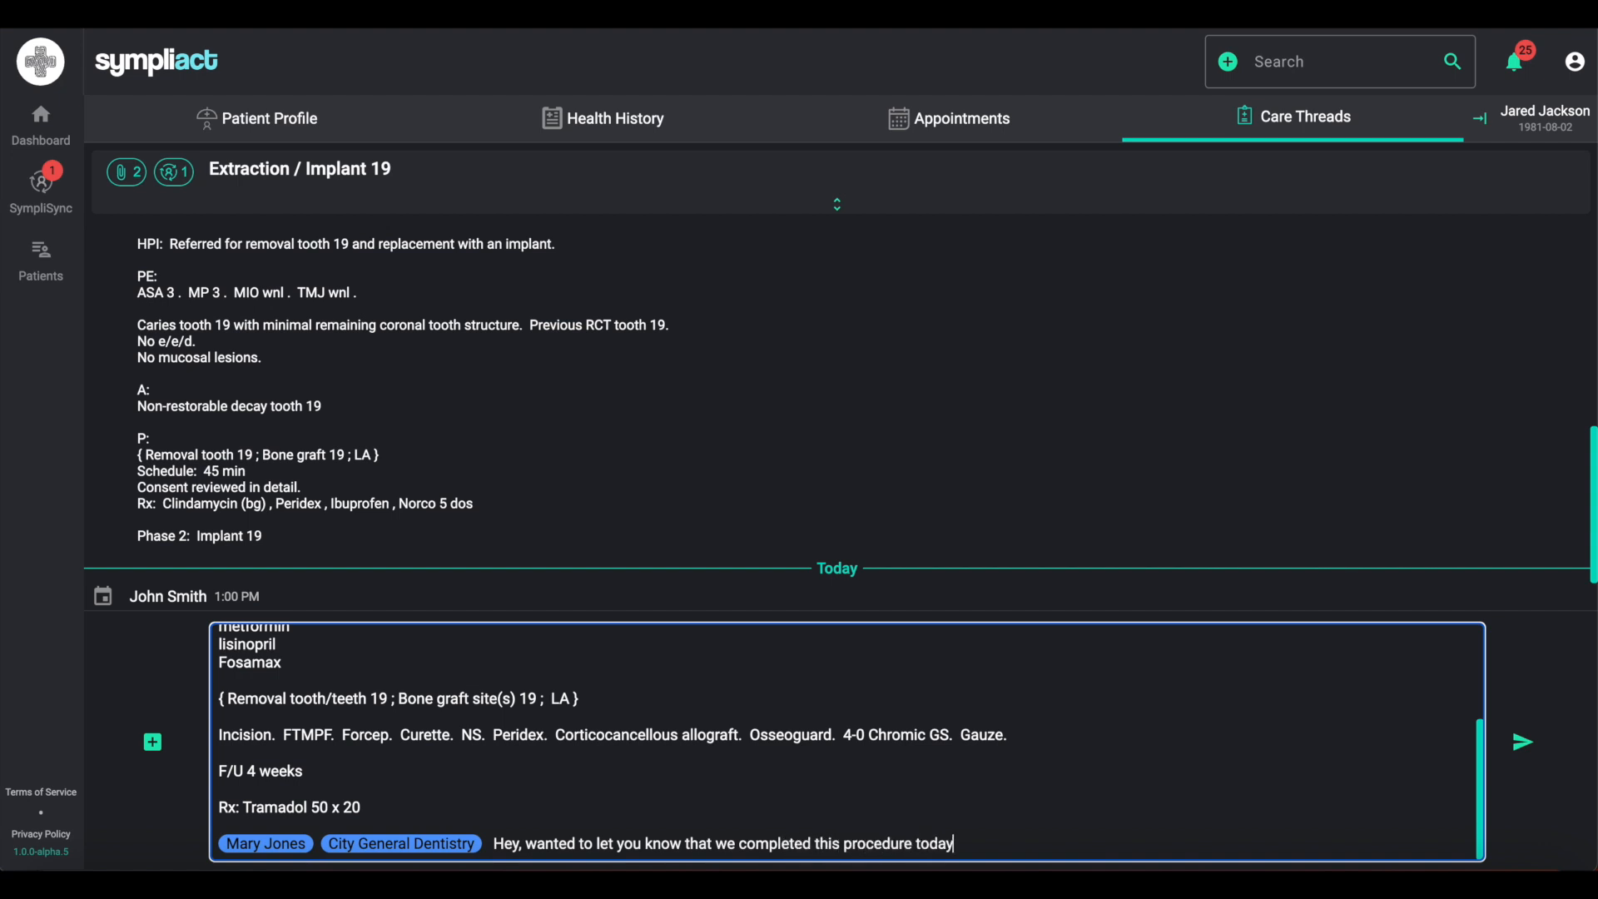
{"action": "type", "text": "ared also needs"}
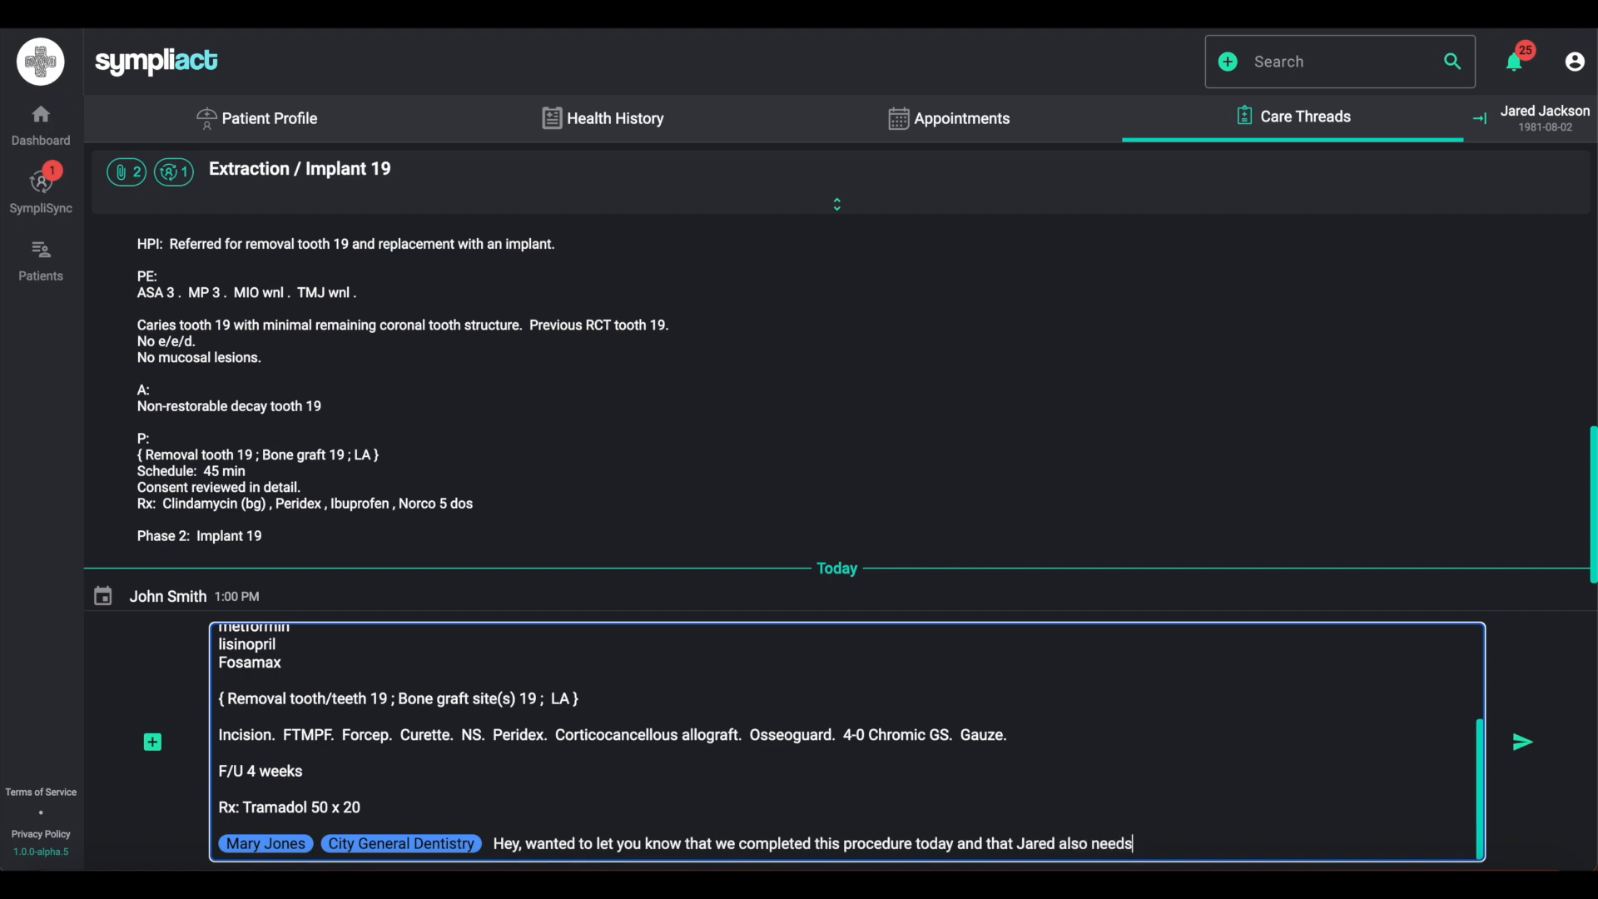
{"action": "type", "text": " to get back in with you guys for a"}
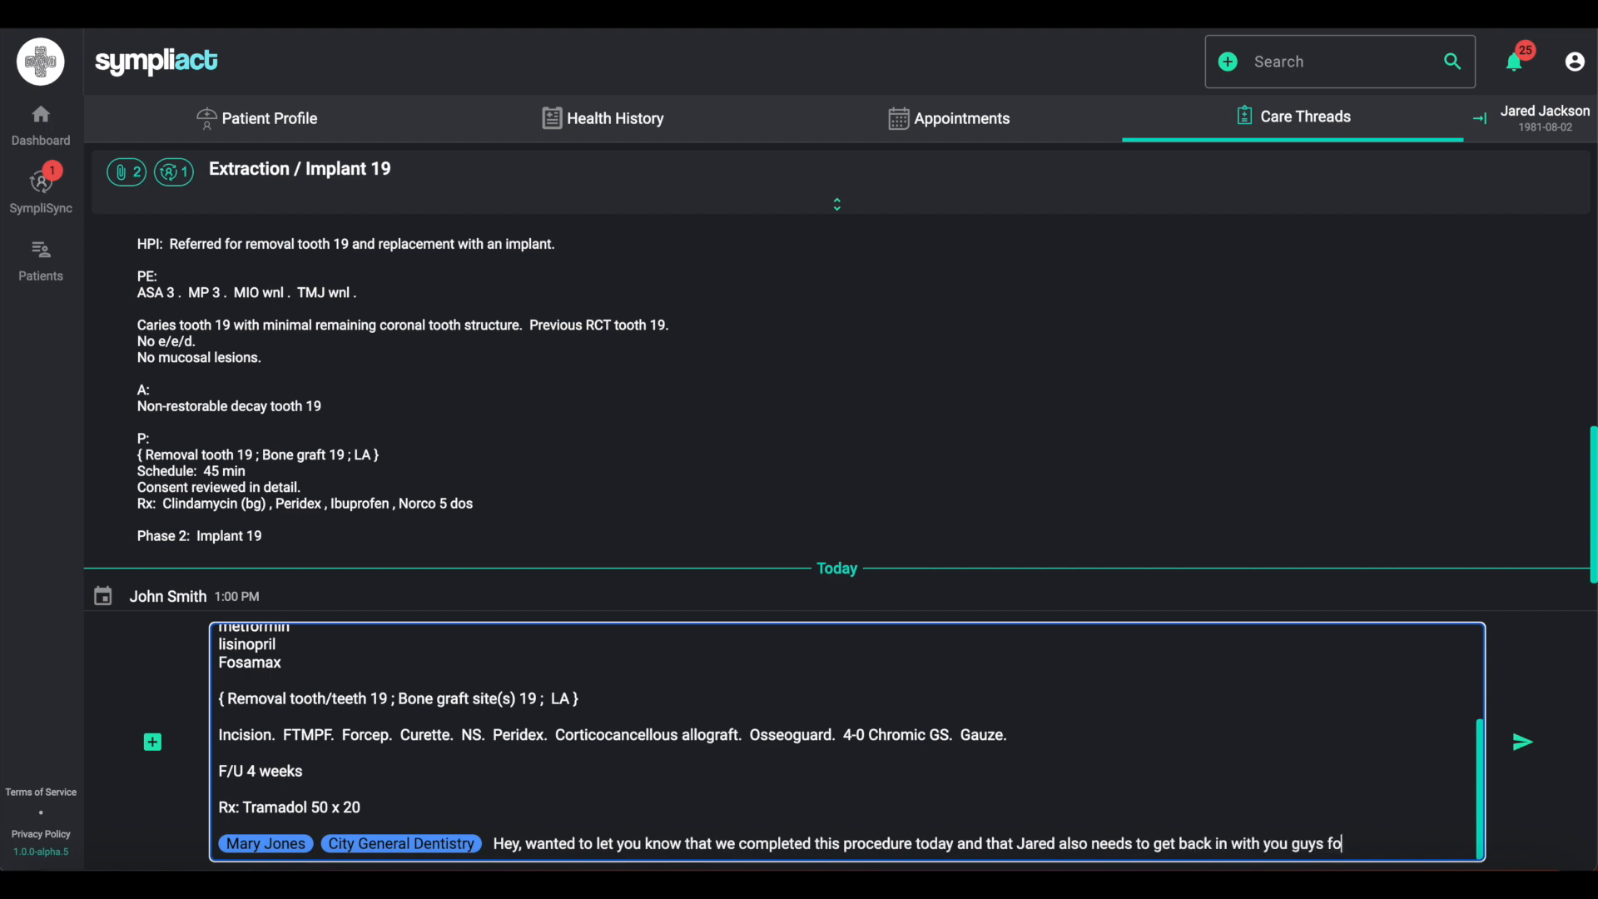
{"action": "key", "text": "BackSpace"}
{"action": "key", "text": "BackSpace"}
{"action": "key", "text": "BackSpace"}
{"action": "key", "text": "BackSpace"}
{"action": "type", "text": "to evaluate broken tooth 14 for a"}
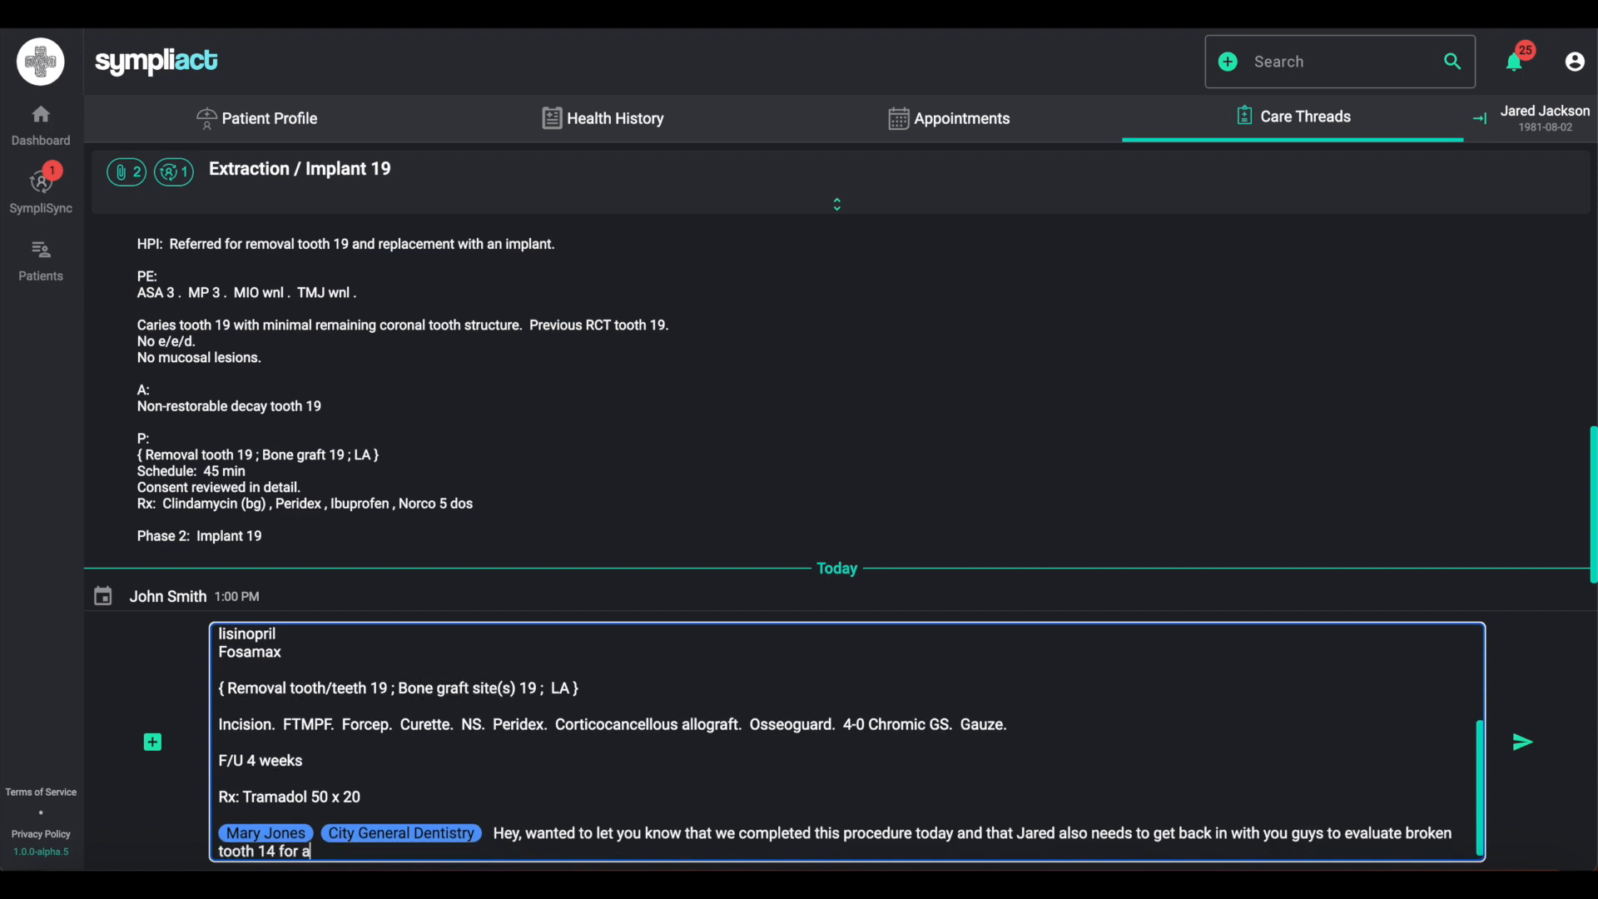
{"action": "type", "text": " restoration."}
{"action": "scroll", "coordinate": [939, 792], "scroll_direction": "down", "scroll_amount": 1}
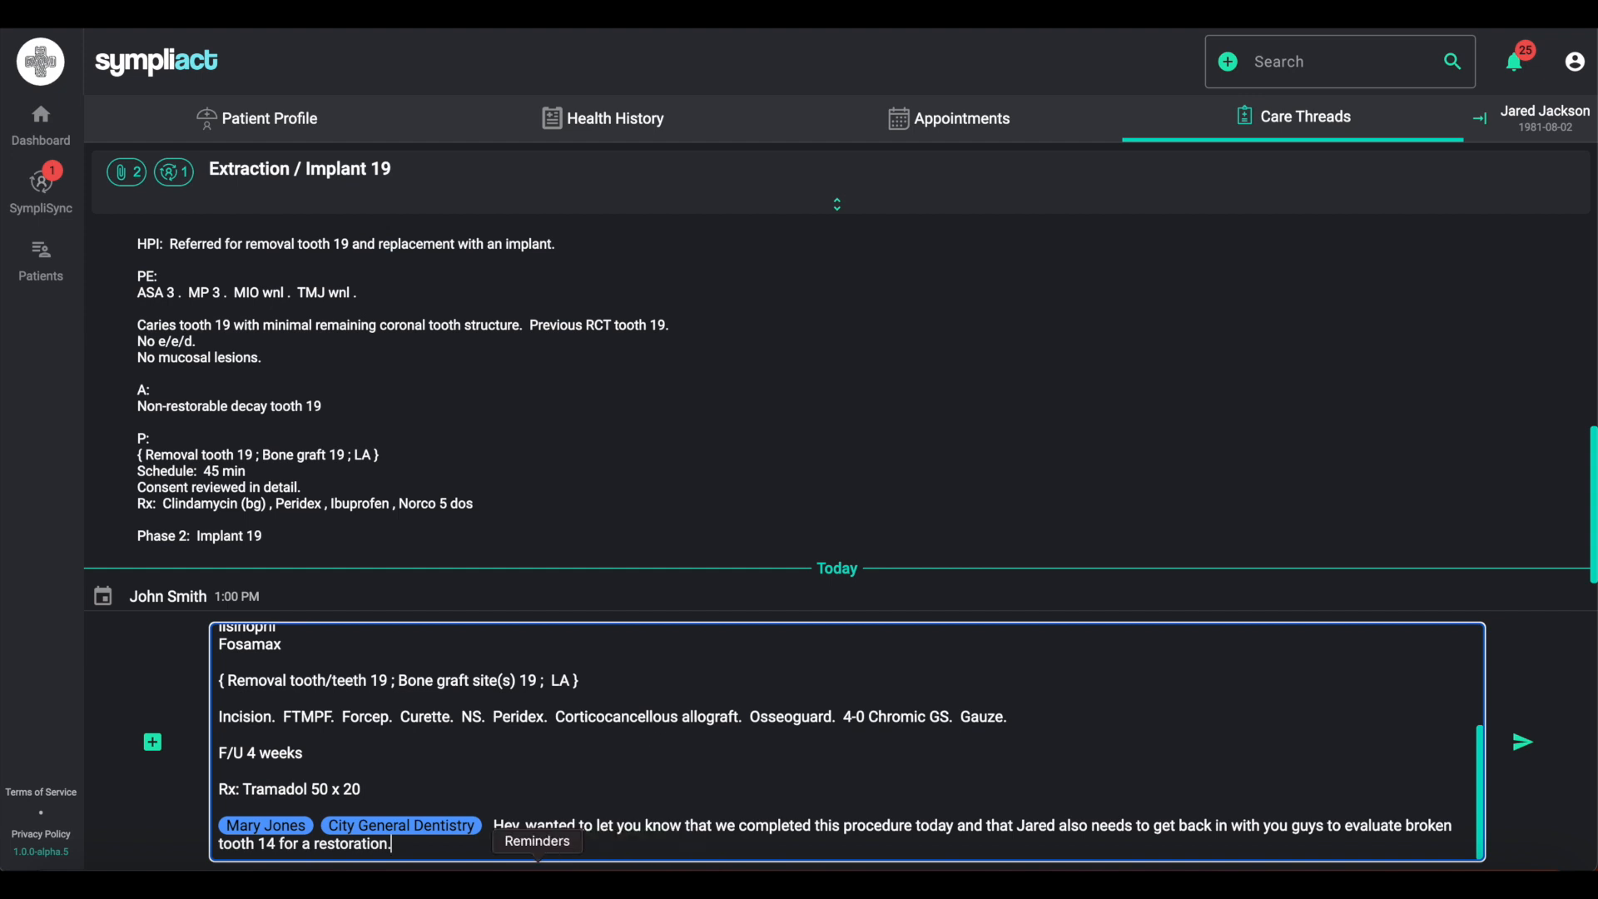
- Start a new paragraph in the note and mention a team member by tag
{"action": "key", "text": "Return"}
{"action": "key", "text": "Return"}
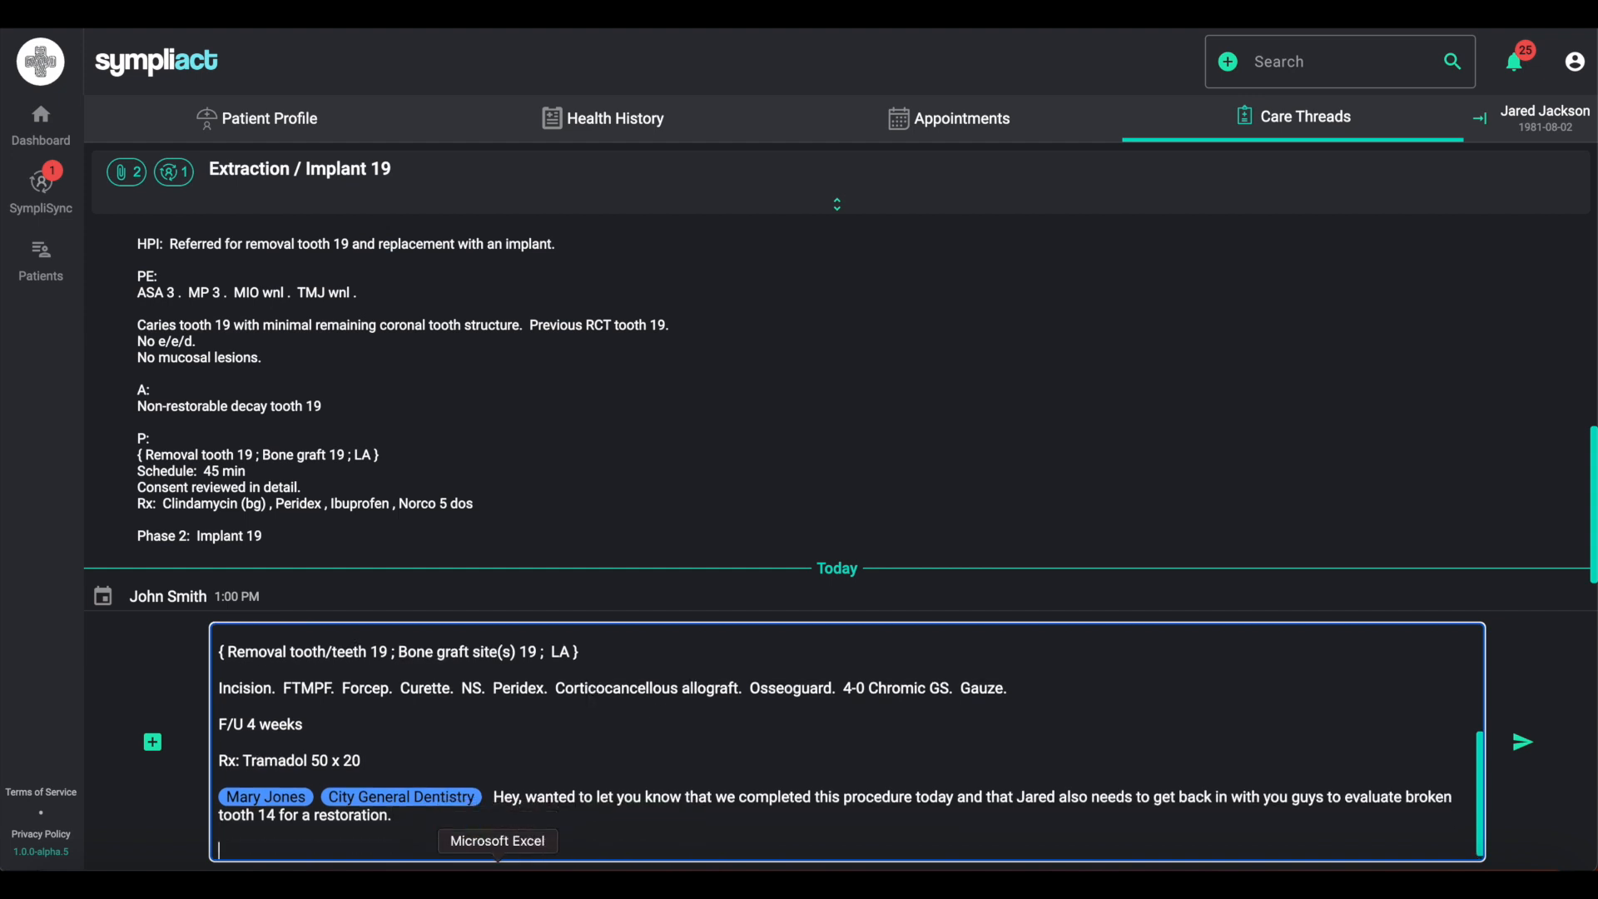
{"action": "type", "text": "@lacy"}
{"action": "left_click", "coordinate": [707, 710]}
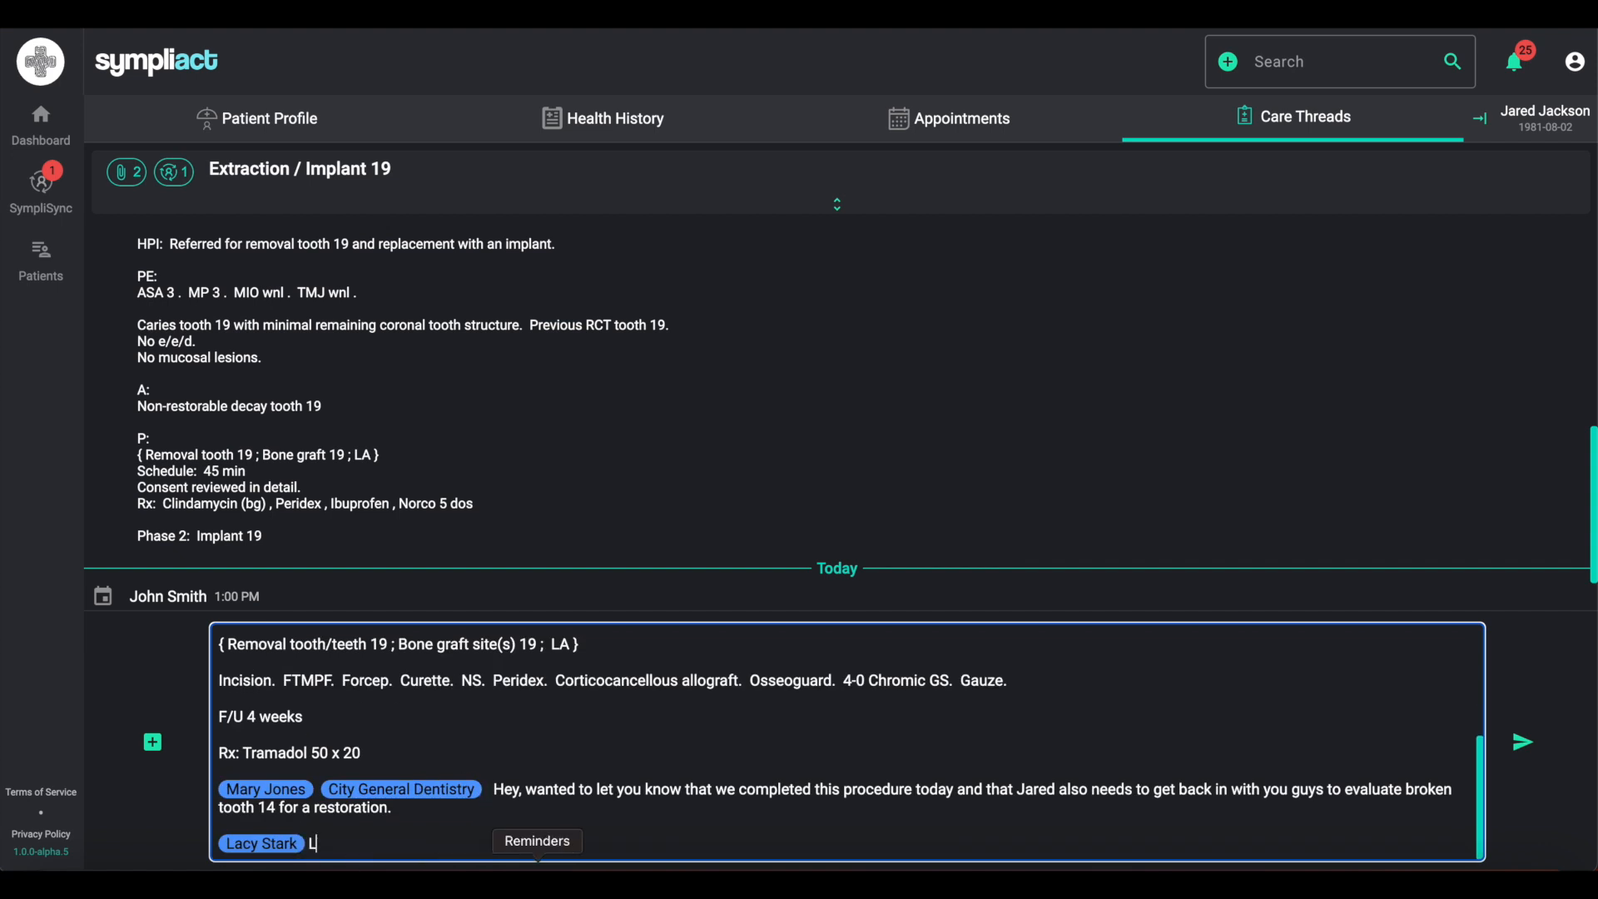
- Write "Could you follow-up with City General Dentistry on this above comment/issue." after the tag and post the note
{"action": "type", "text": "Could you follow-up with Ci"}
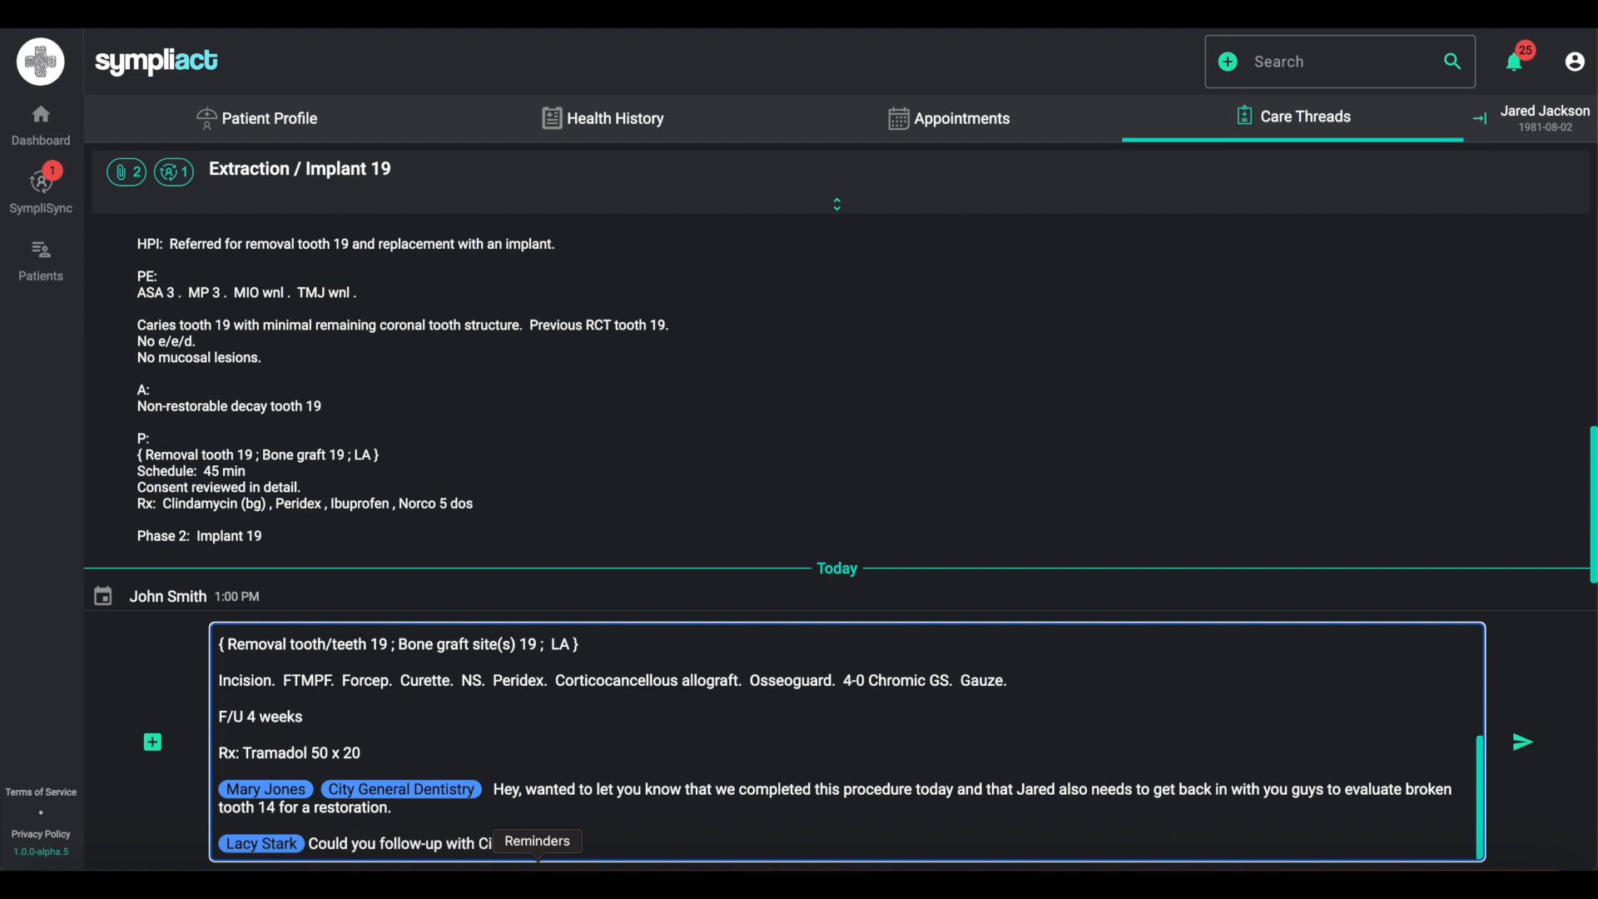
{"action": "type", "text": "h with City General Demnt"}
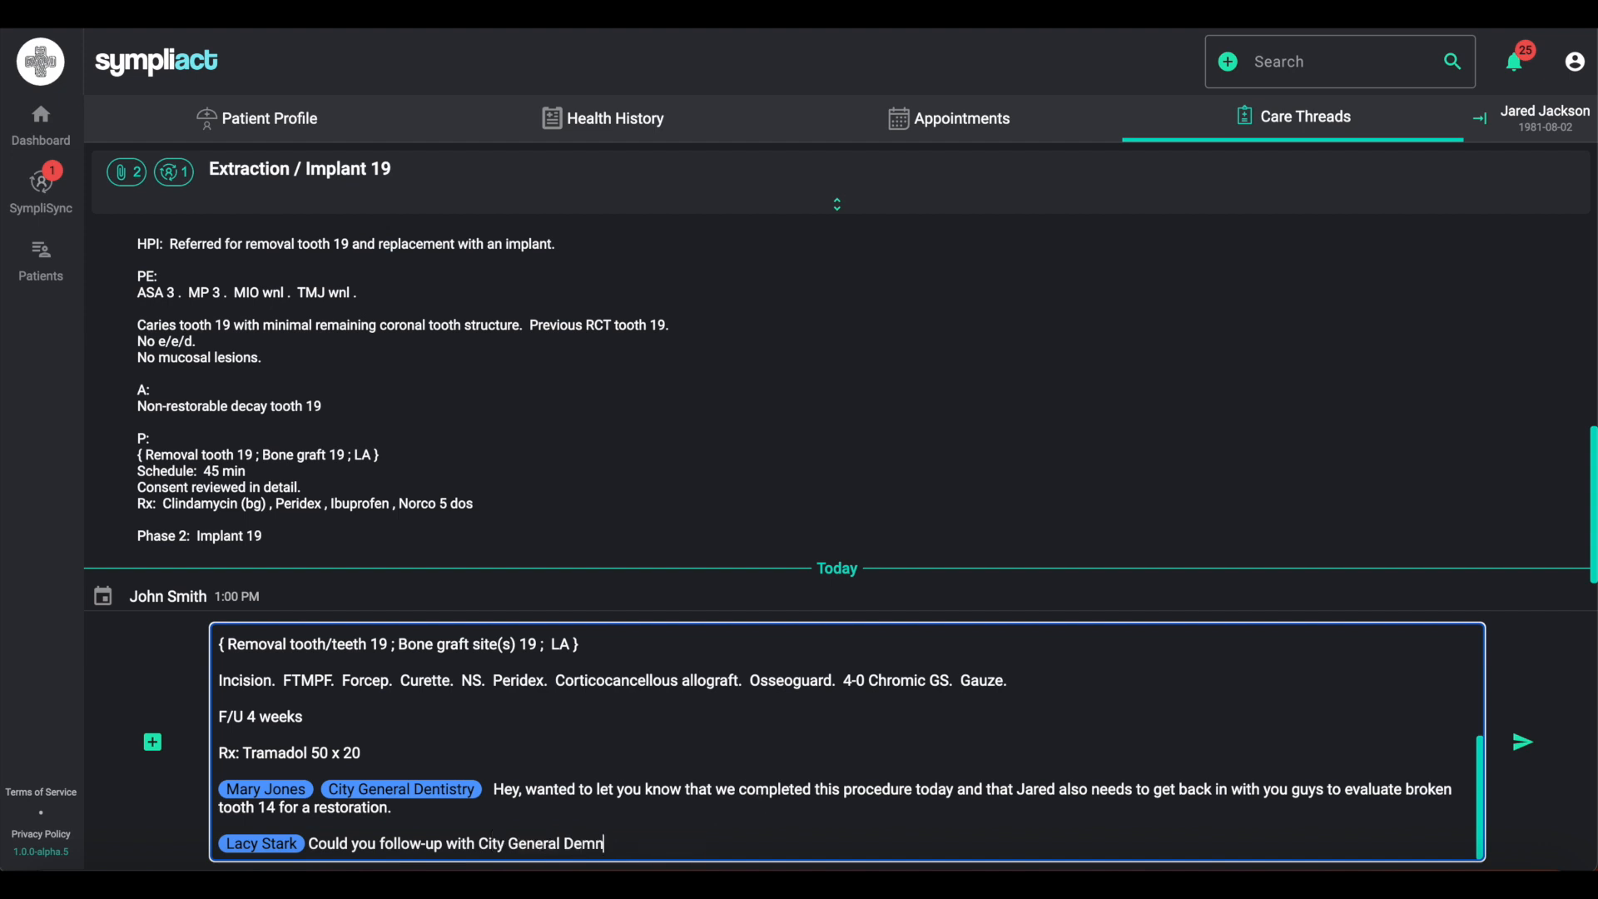
{"action": "key", "text": "BackSpace"}
{"action": "key", "text": "BackSpace"}
{"action": "key", "text": "BackSpace"}
{"action": "type", "text": "ntistry on this above comment/iossu"}
{"action": "key", "text": "BackSpace"}
{"action": "key", "text": "BackSpace"}
{"action": "key", "text": "BackSpace"}
{"action": "type", "text": "sue."}
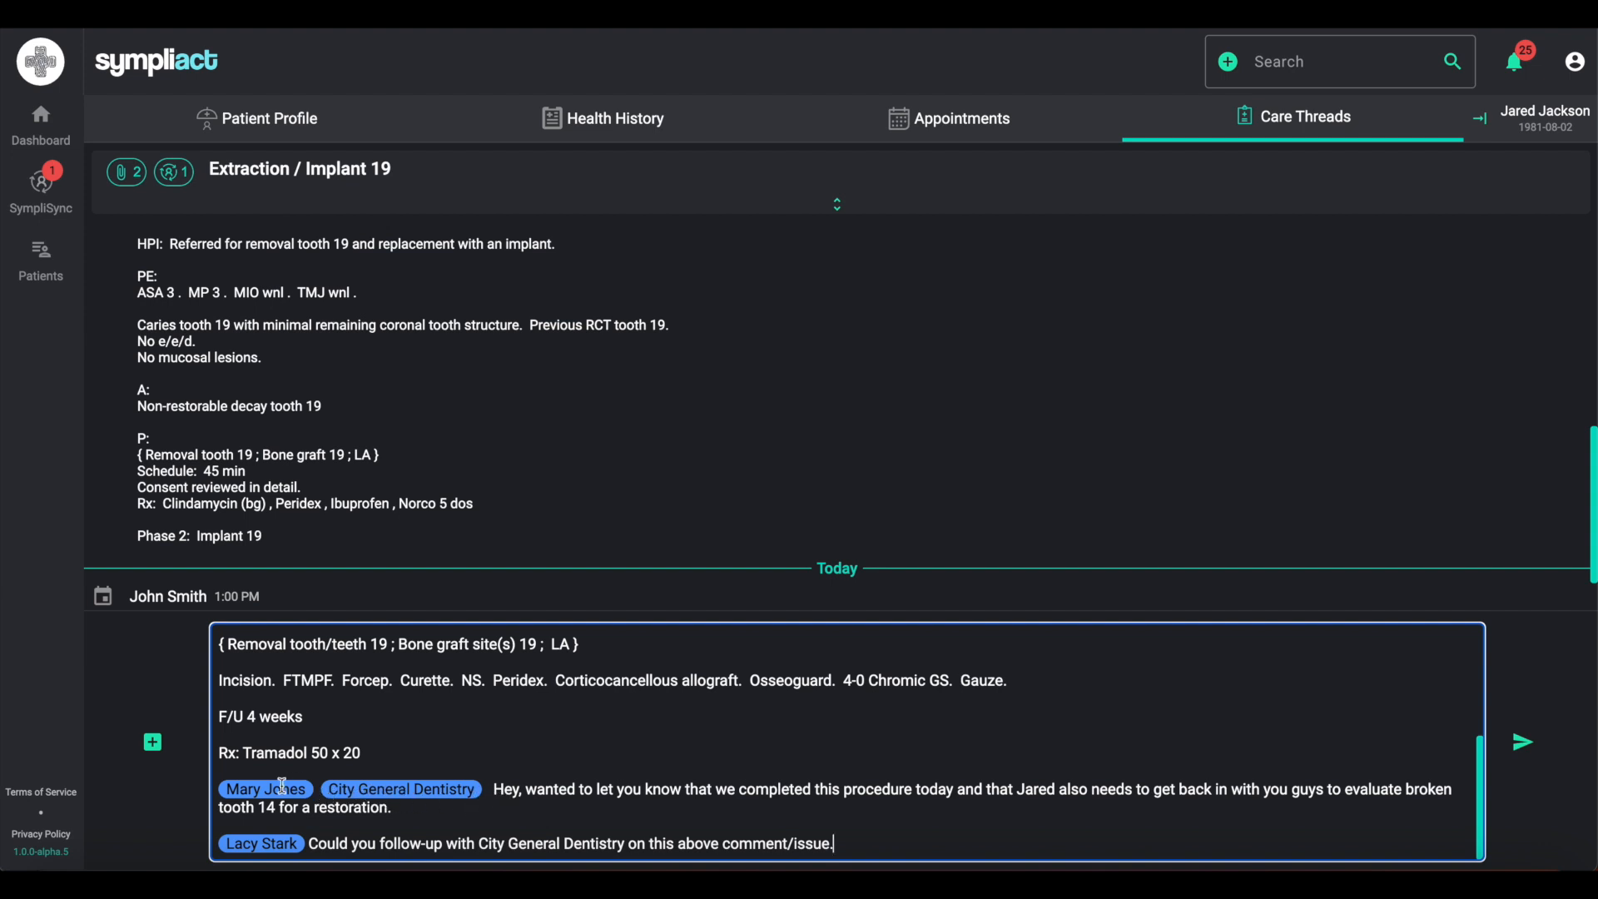
{"action": "left_click", "coordinate": [1523, 743]}
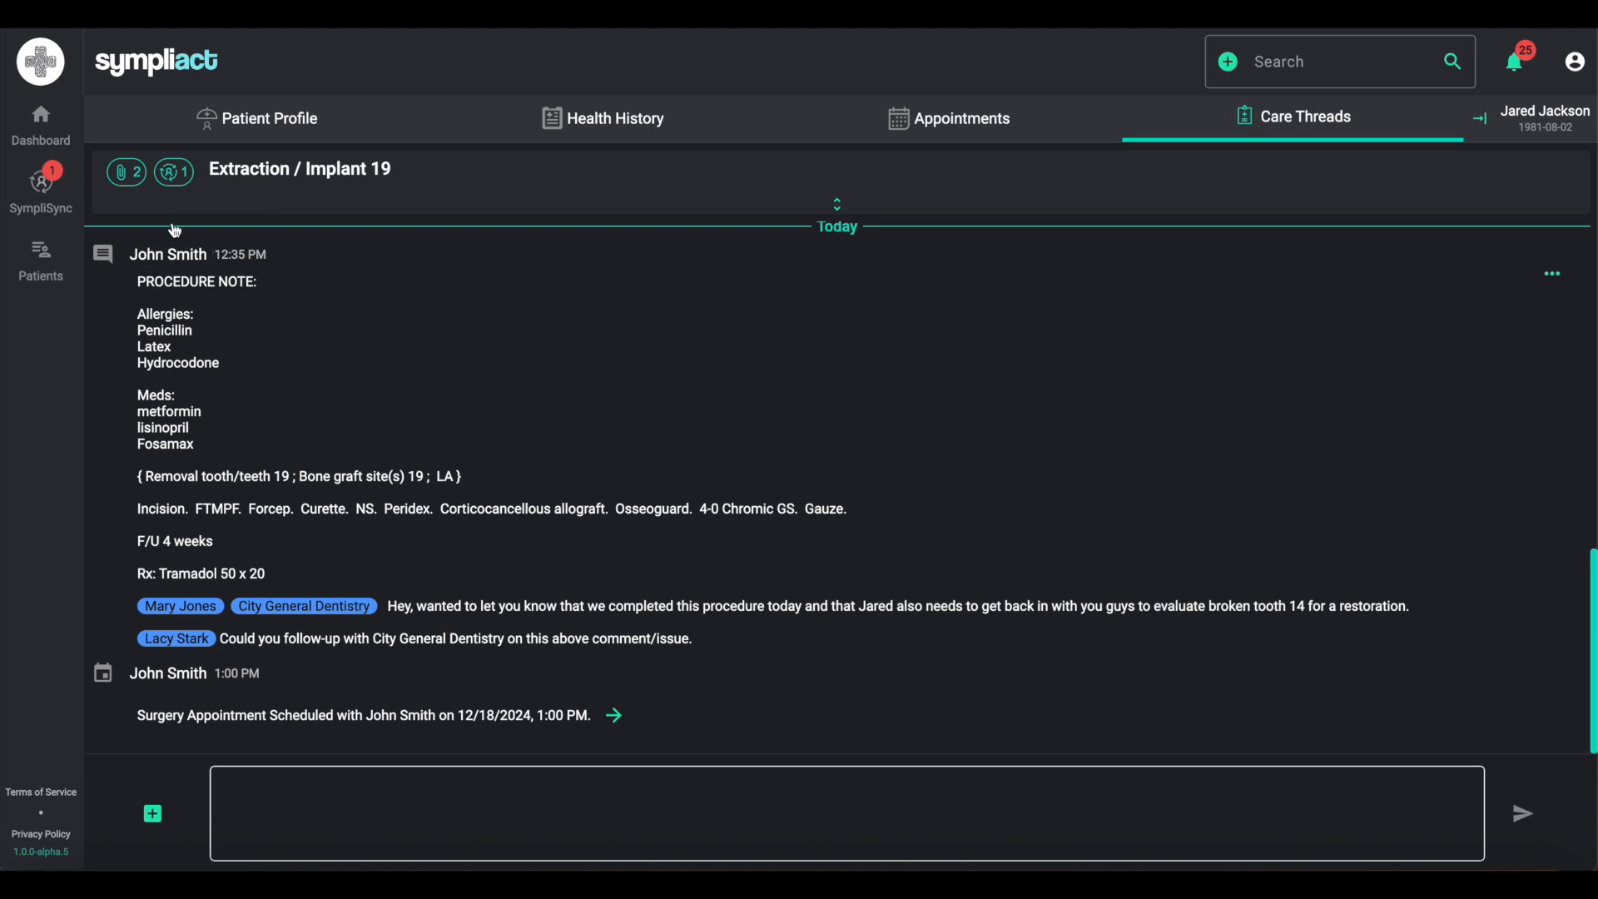
- Open the dashboard calendar and mark the 1:00 PM extraction appointment as checked out
{"action": "left_click", "coordinate": [64, 150]}
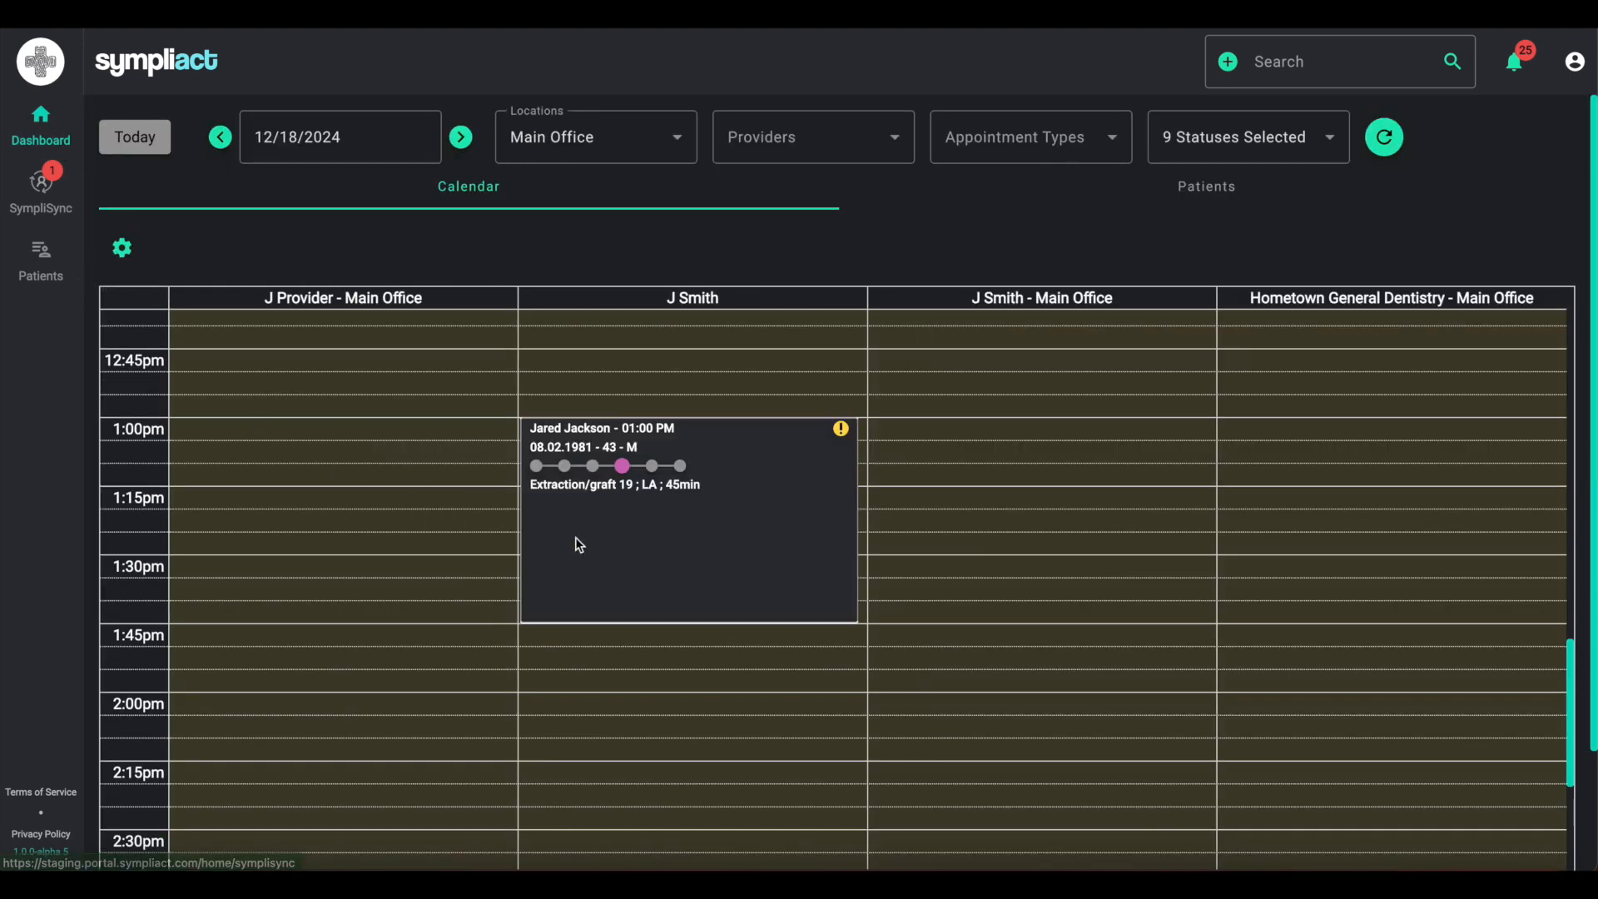
{"action": "left_click", "coordinate": [704, 553]}
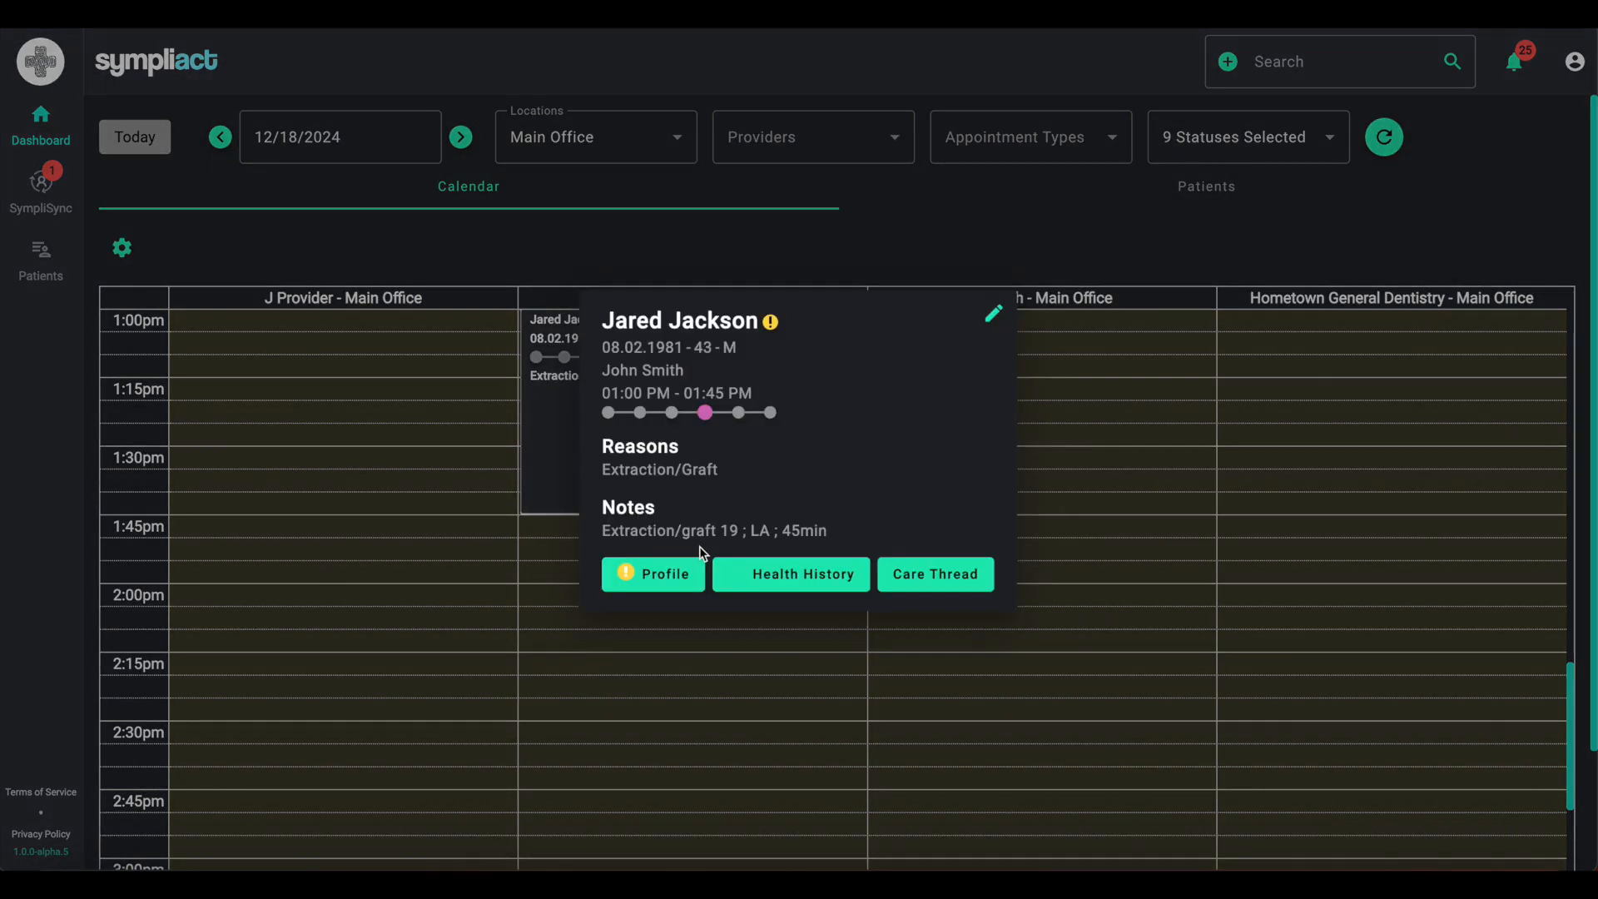
{"action": "left_click", "coordinate": [771, 413]}
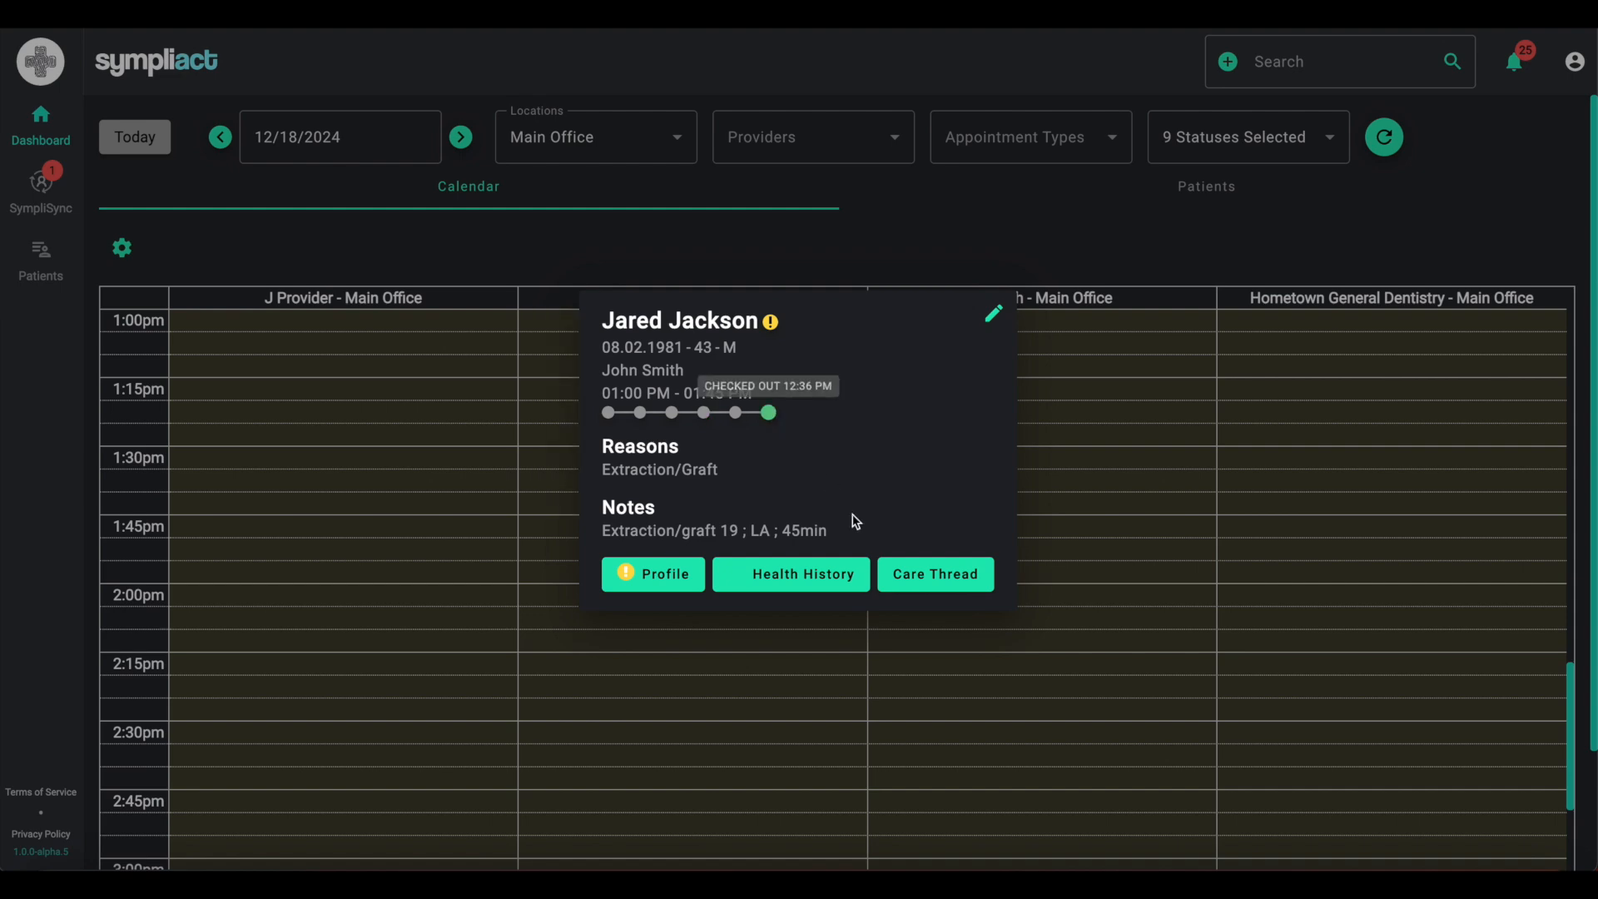
{"action": "left_click", "coordinate": [949, 739]}
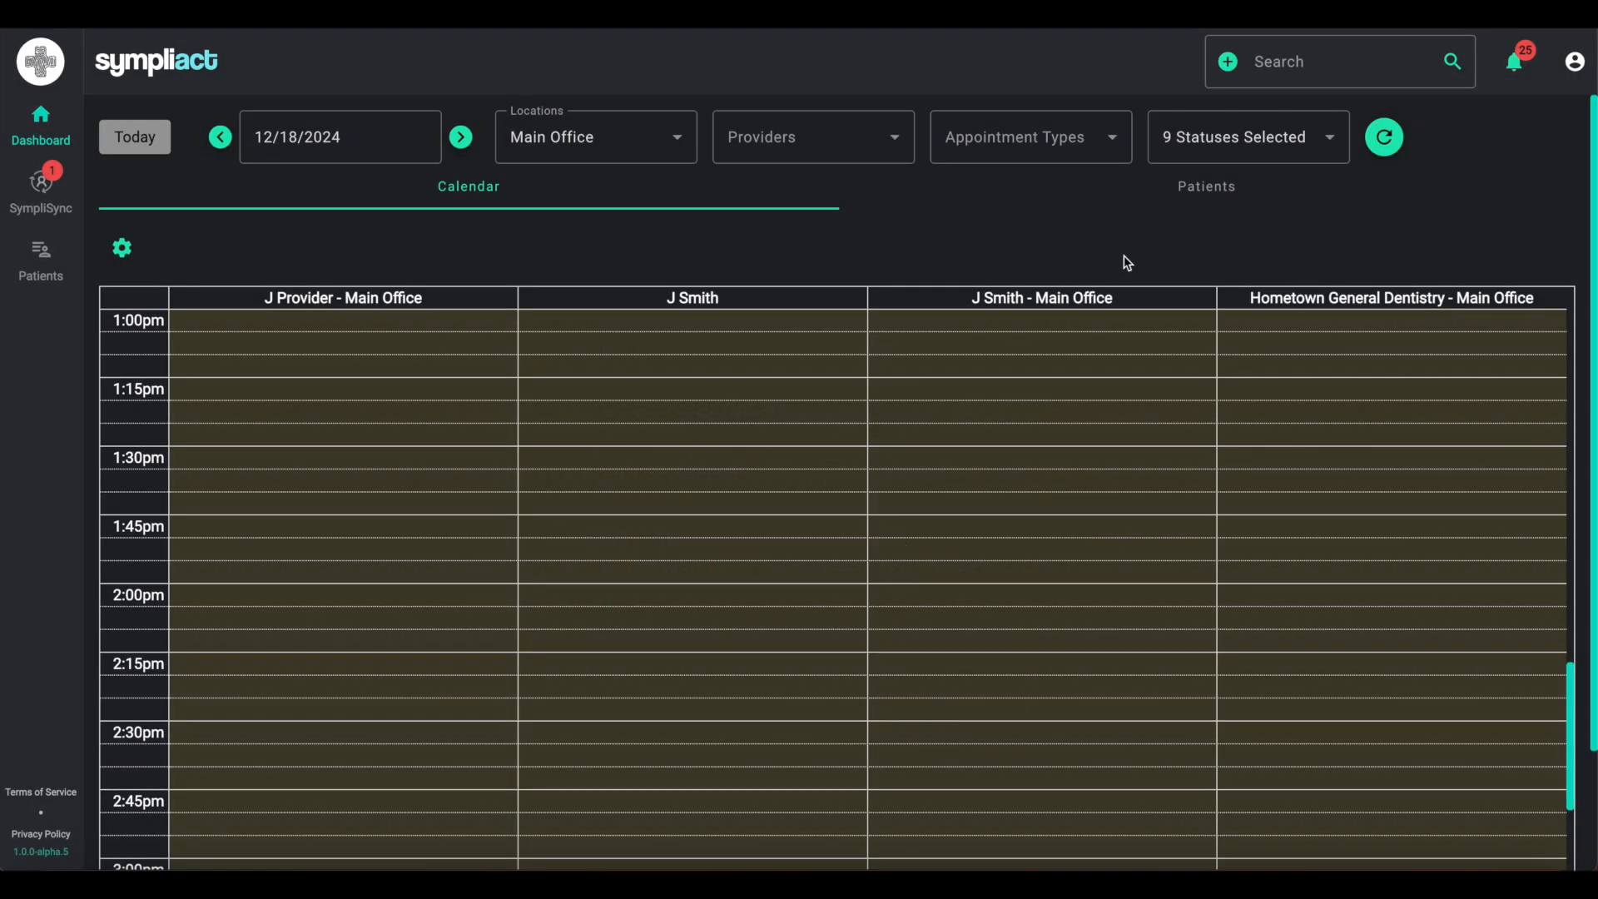
- Add Checked Out to the calendar's appointment status filter
{"action": "left_click", "coordinate": [1328, 154]}
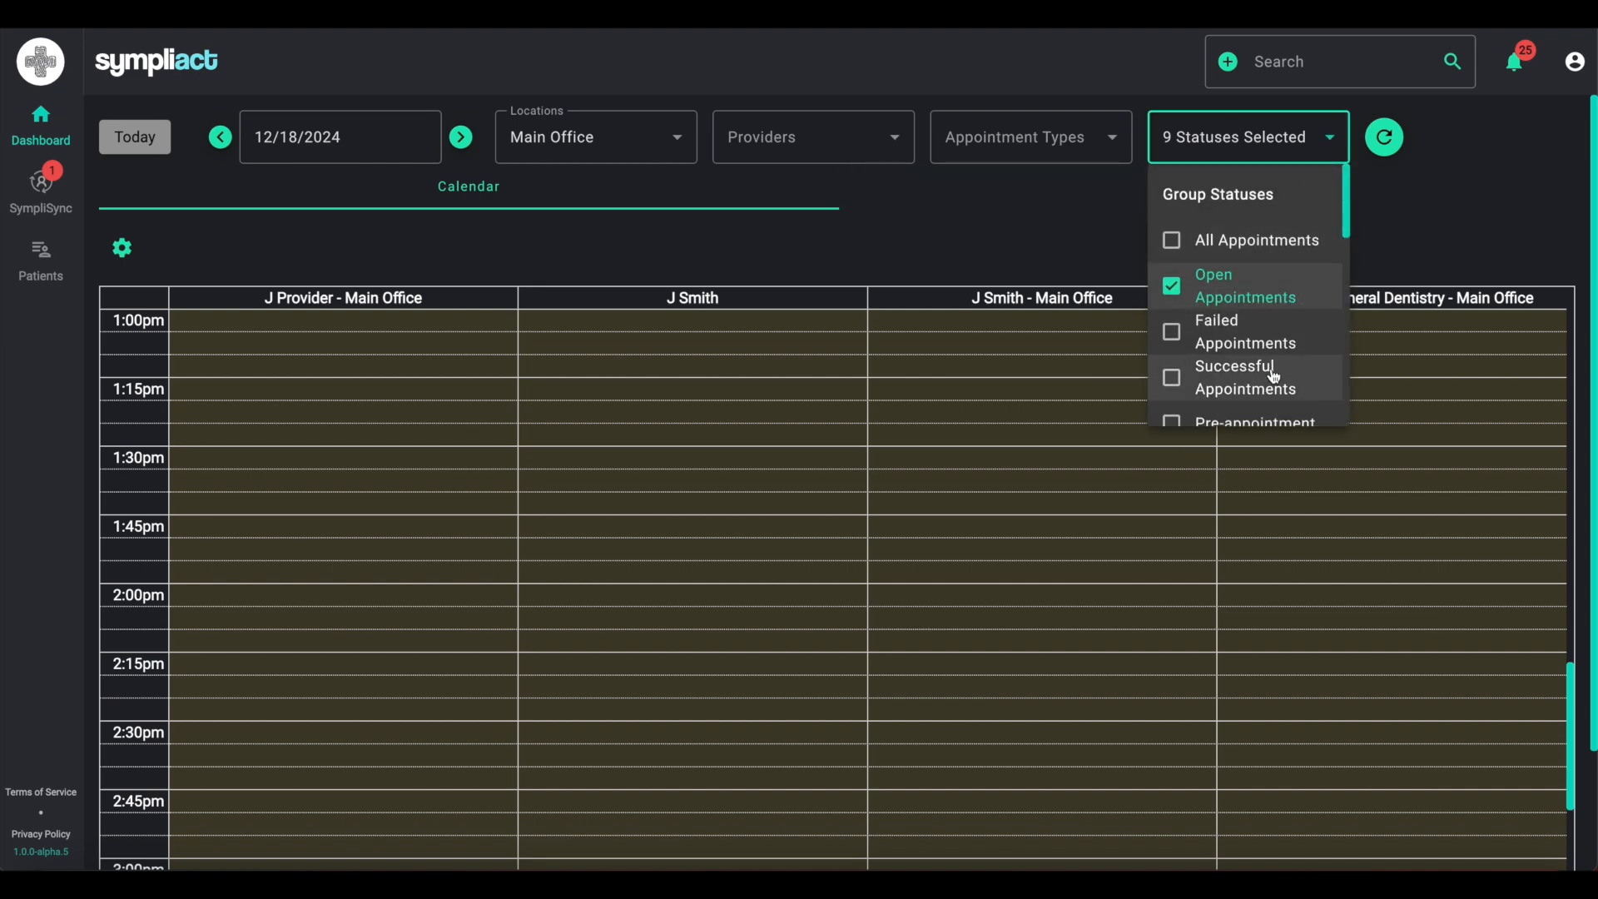
{"action": "scroll", "coordinate": [1267, 363], "scroll_direction": "down", "scroll_amount": 10}
{"action": "scroll", "coordinate": [1267, 363], "scroll_direction": "up", "scroll_amount": 10}
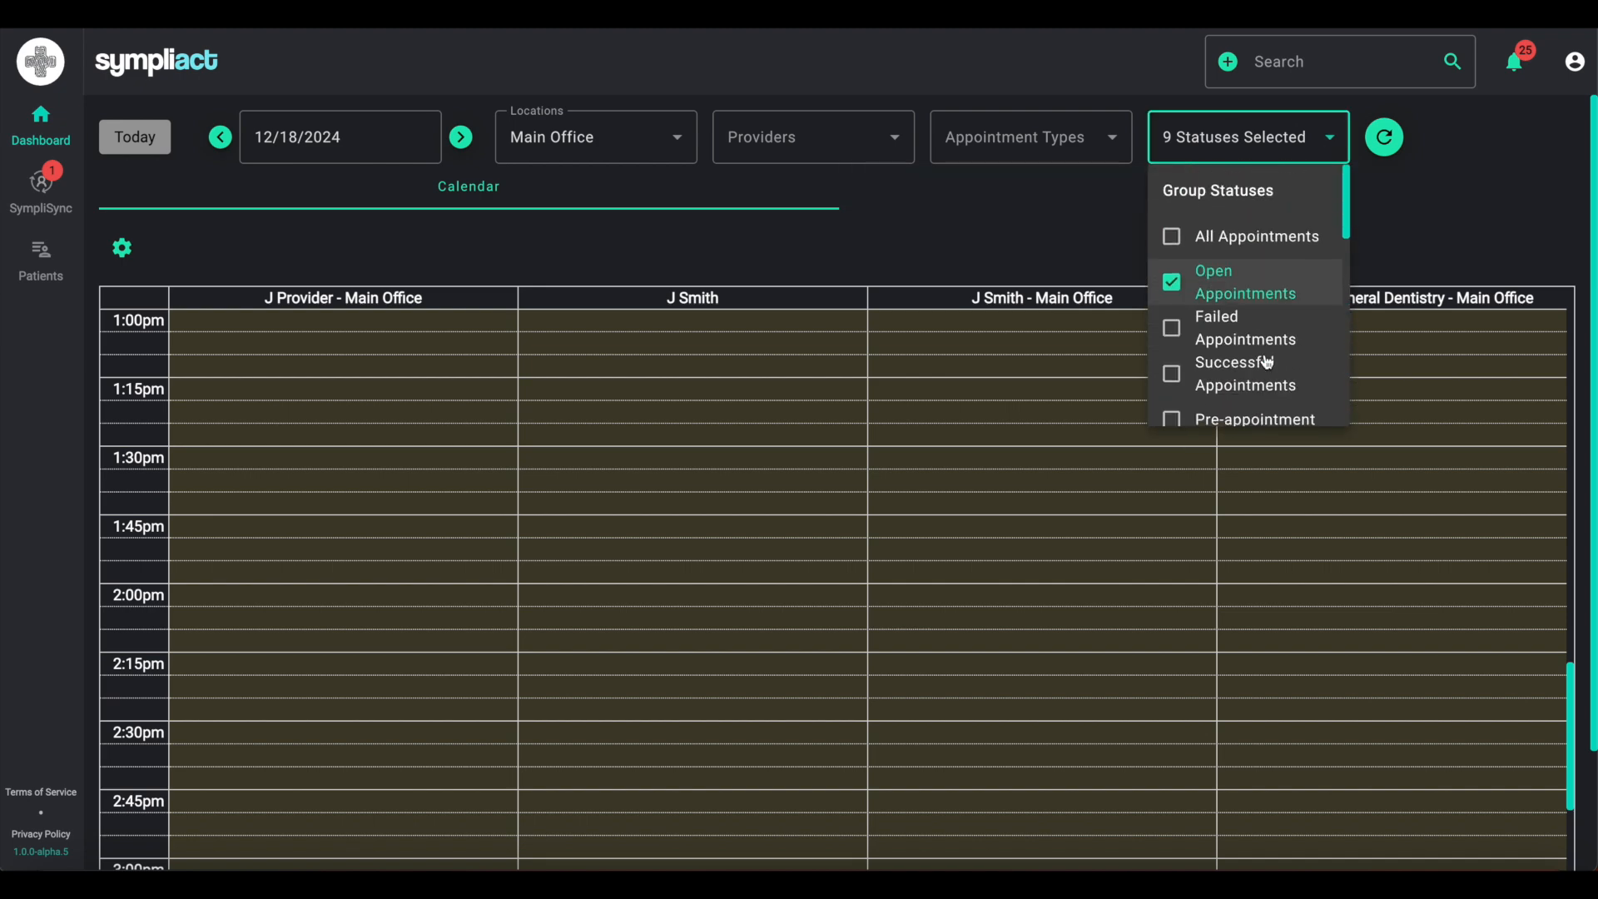
{"action": "scroll", "coordinate": [1267, 363], "scroll_direction": "down", "scroll_amount": 10}
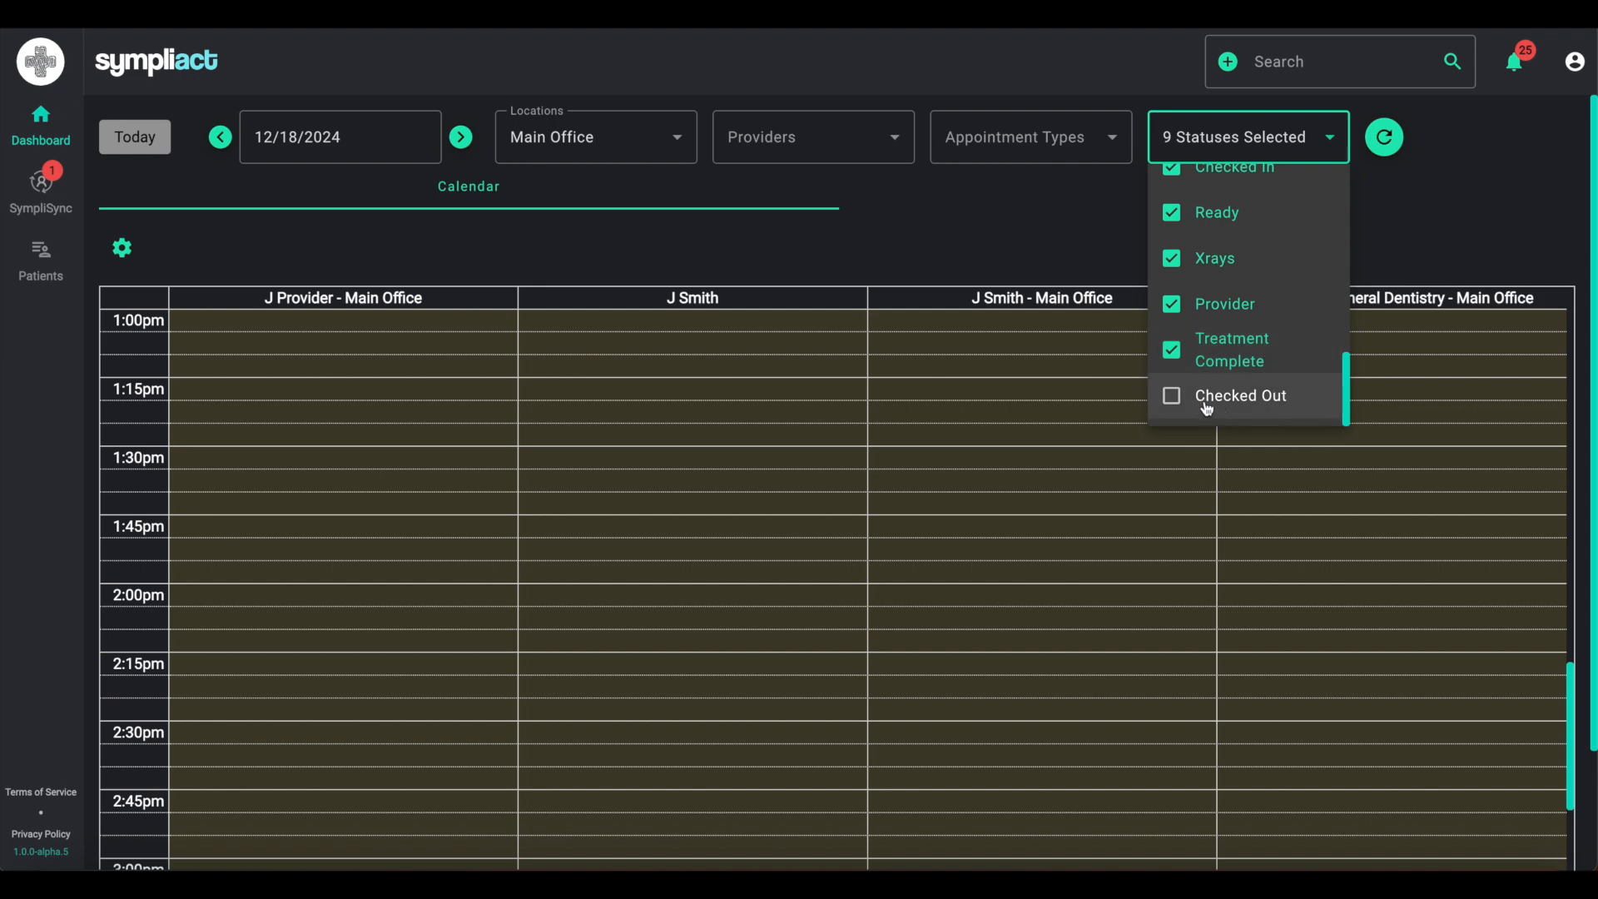
{"action": "left_click", "coordinate": [1172, 396]}
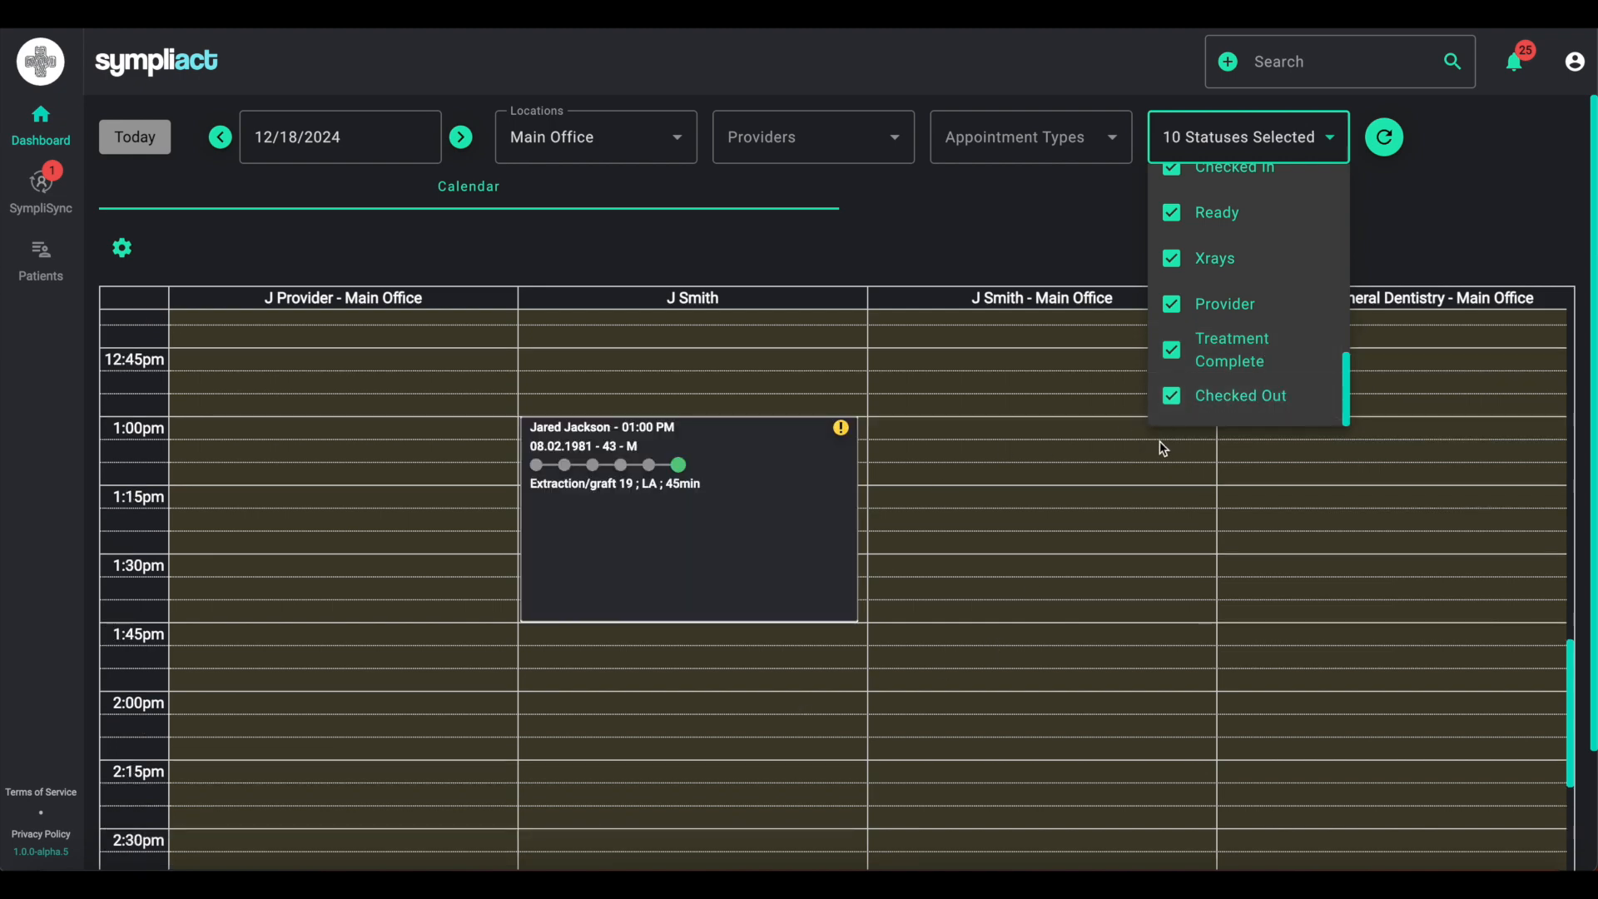
{"action": "left_click", "coordinate": [853, 692]}
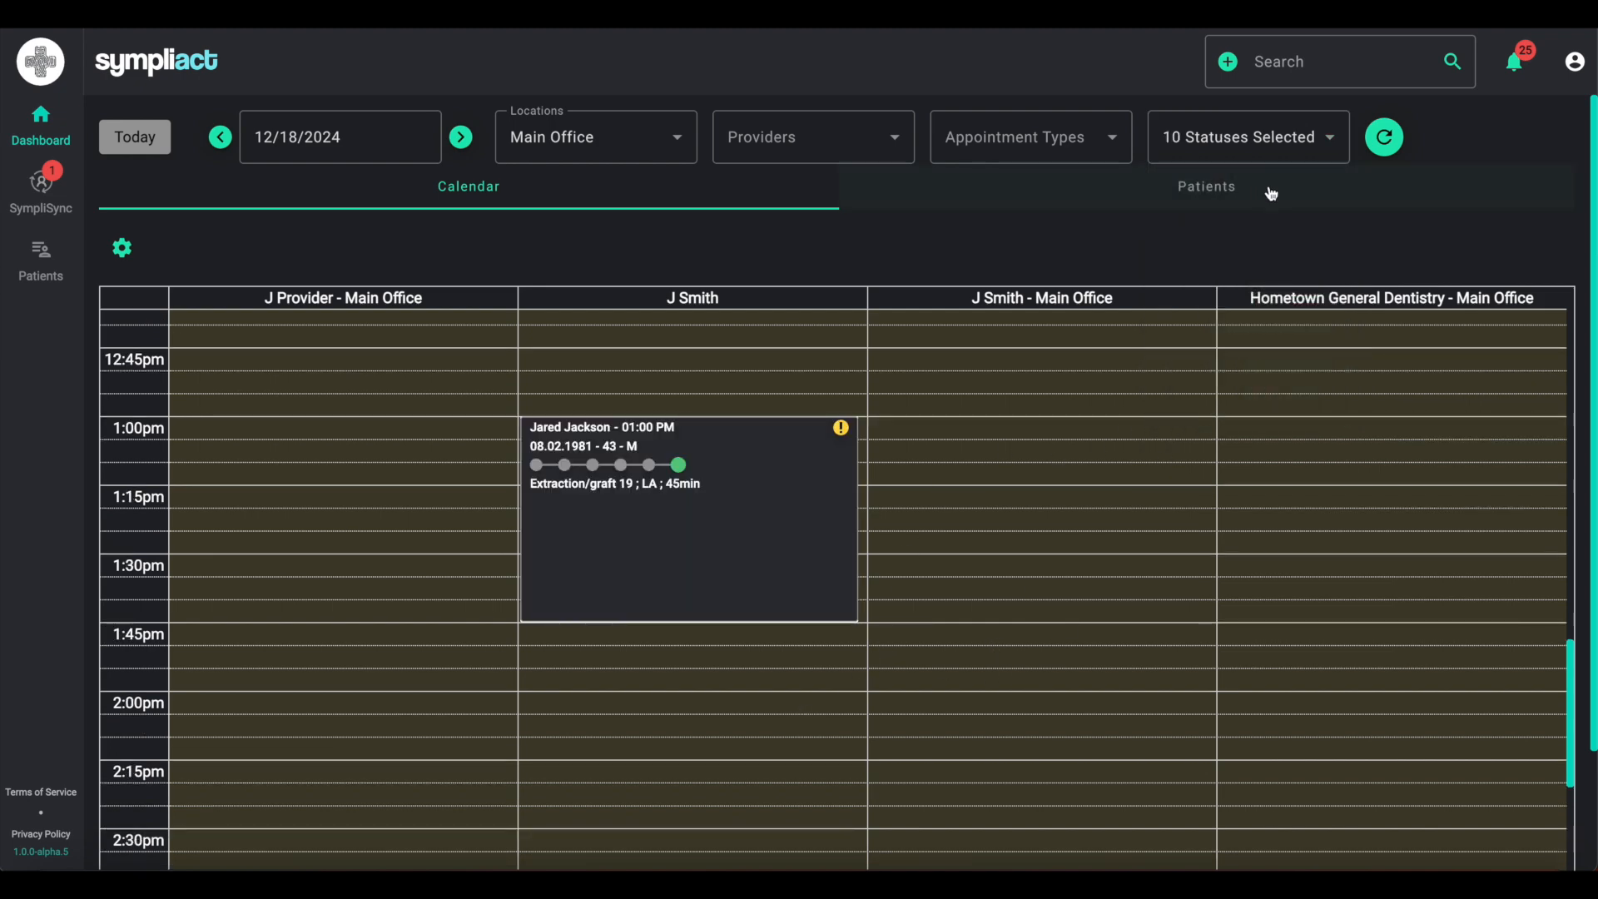
- Switch the status filter to All Appointments and then to Open Appointments
{"action": "left_click", "coordinate": [1319, 149]}
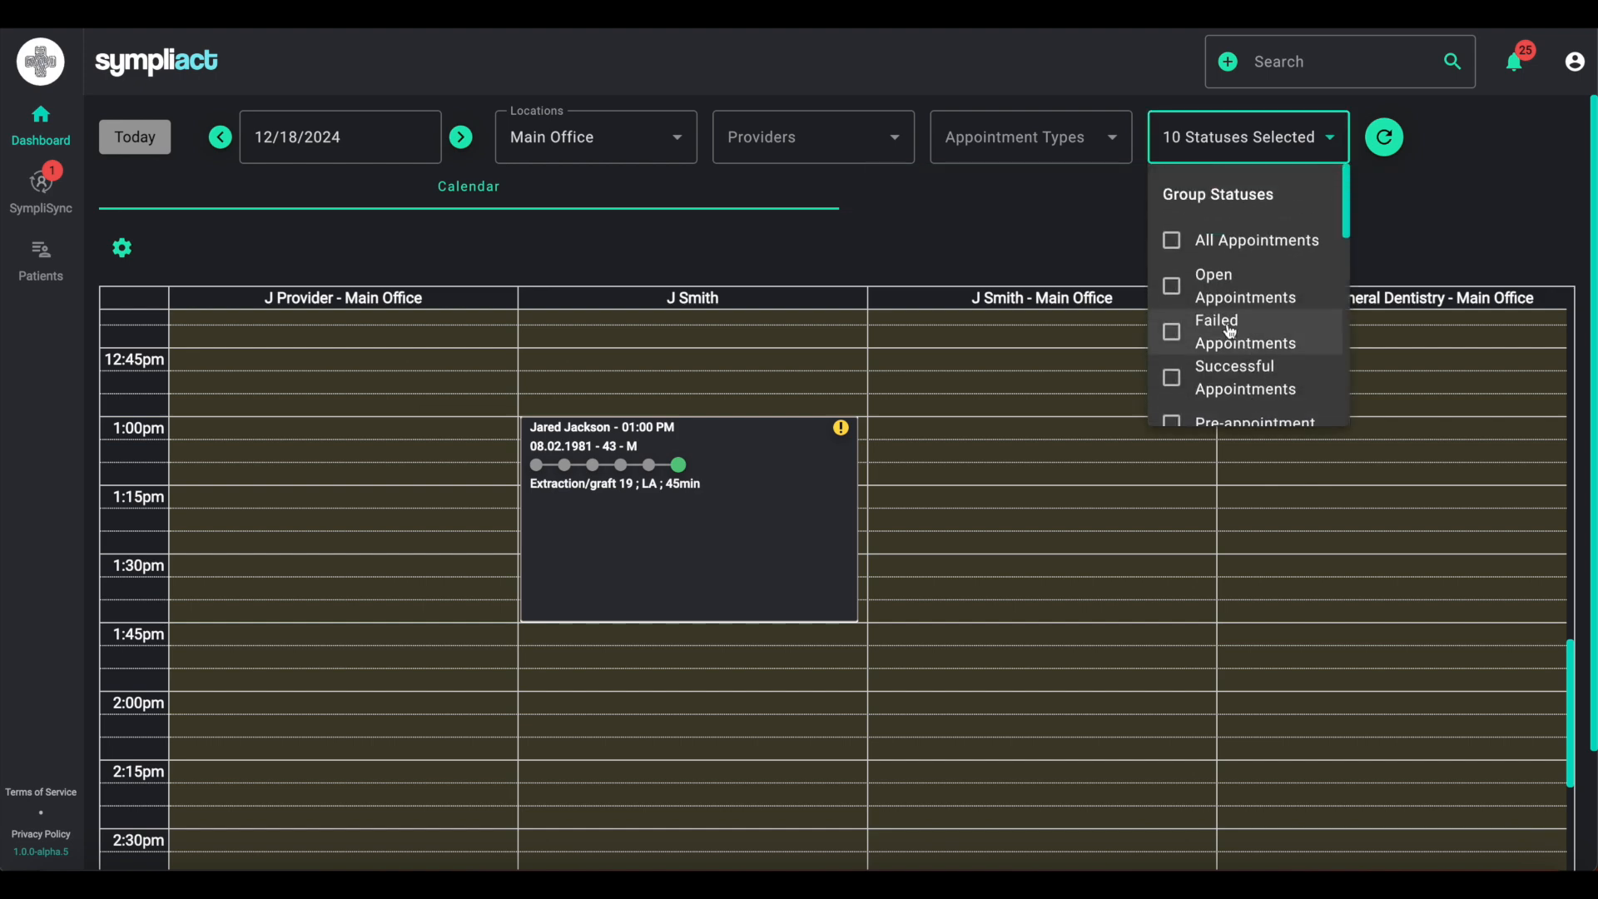
{"action": "left_click", "coordinate": [1176, 240]}
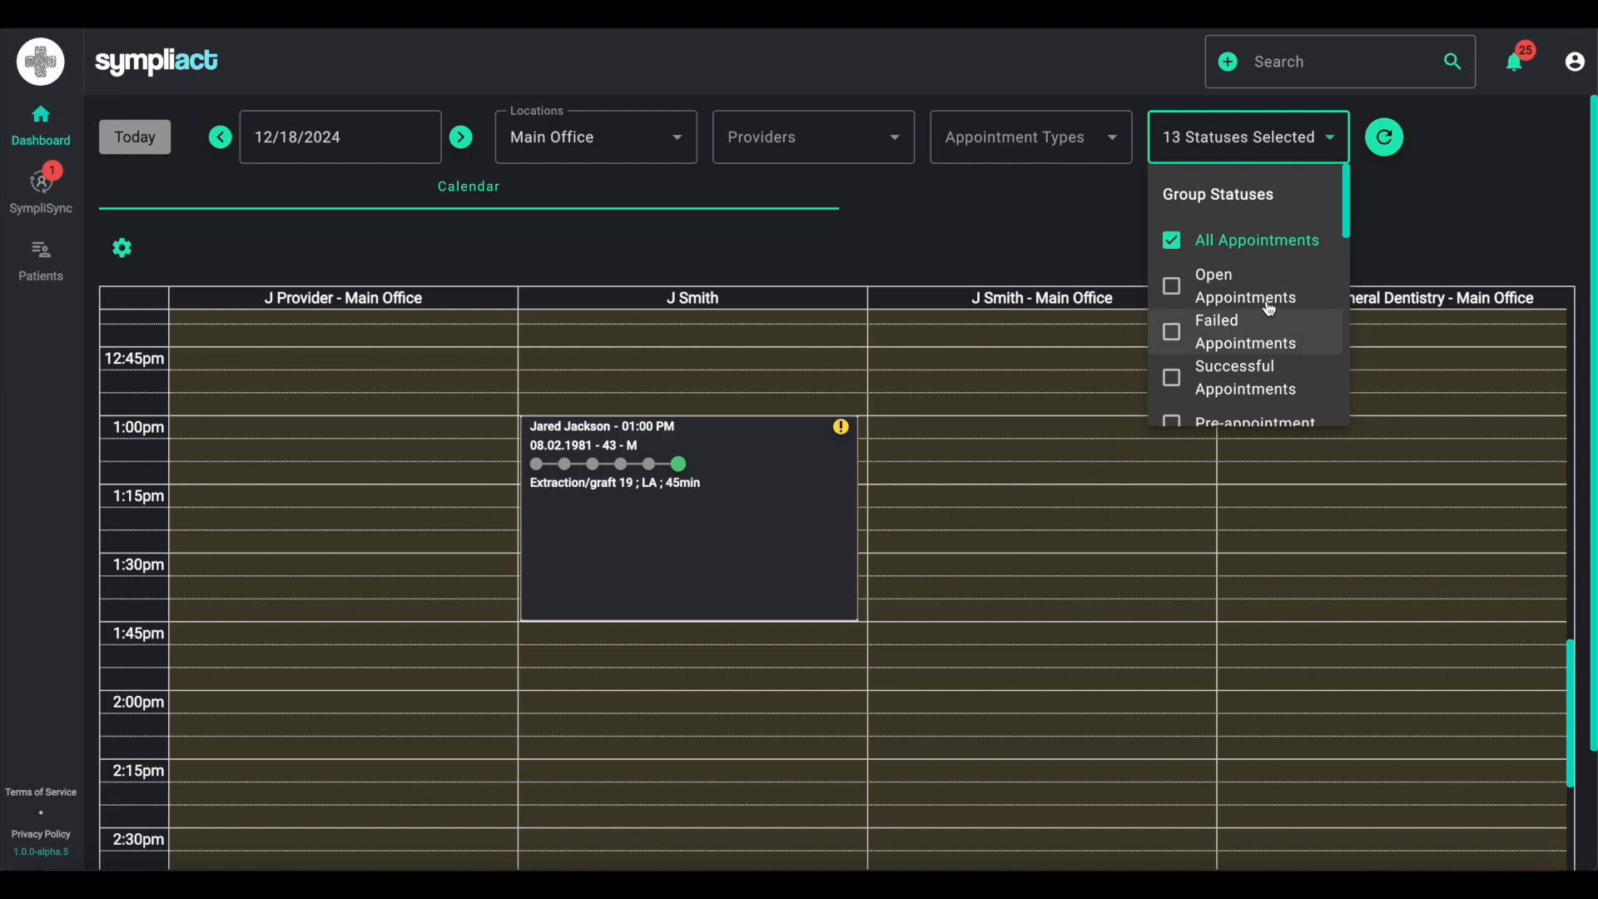
{"action": "left_click", "coordinate": [1178, 291]}
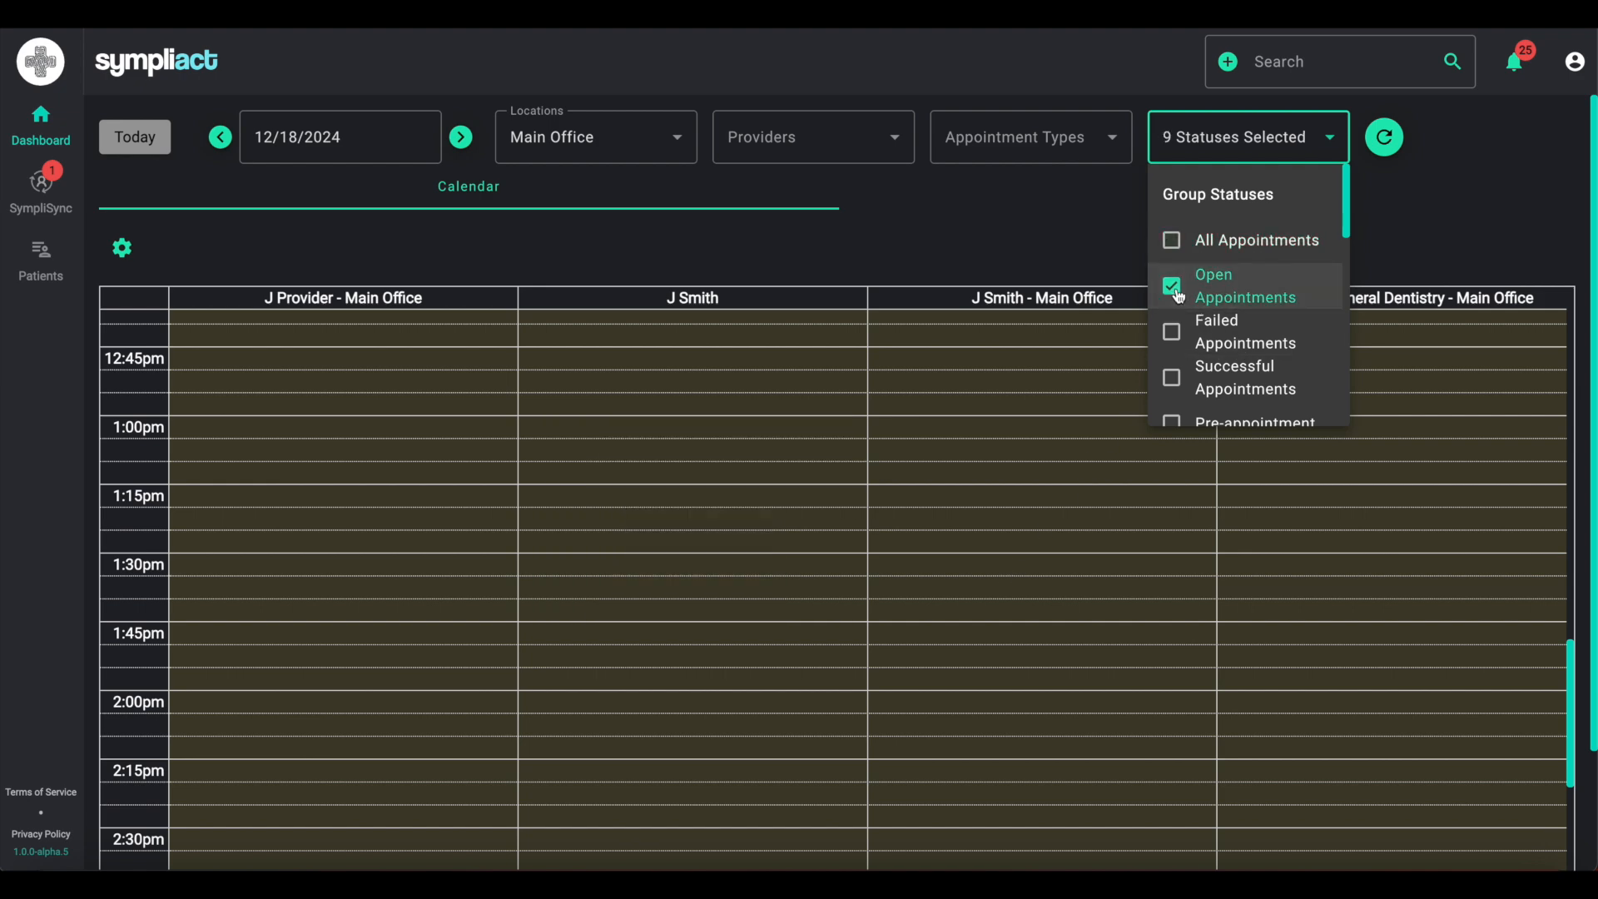
{"action": "left_click", "coordinate": [784, 565]}
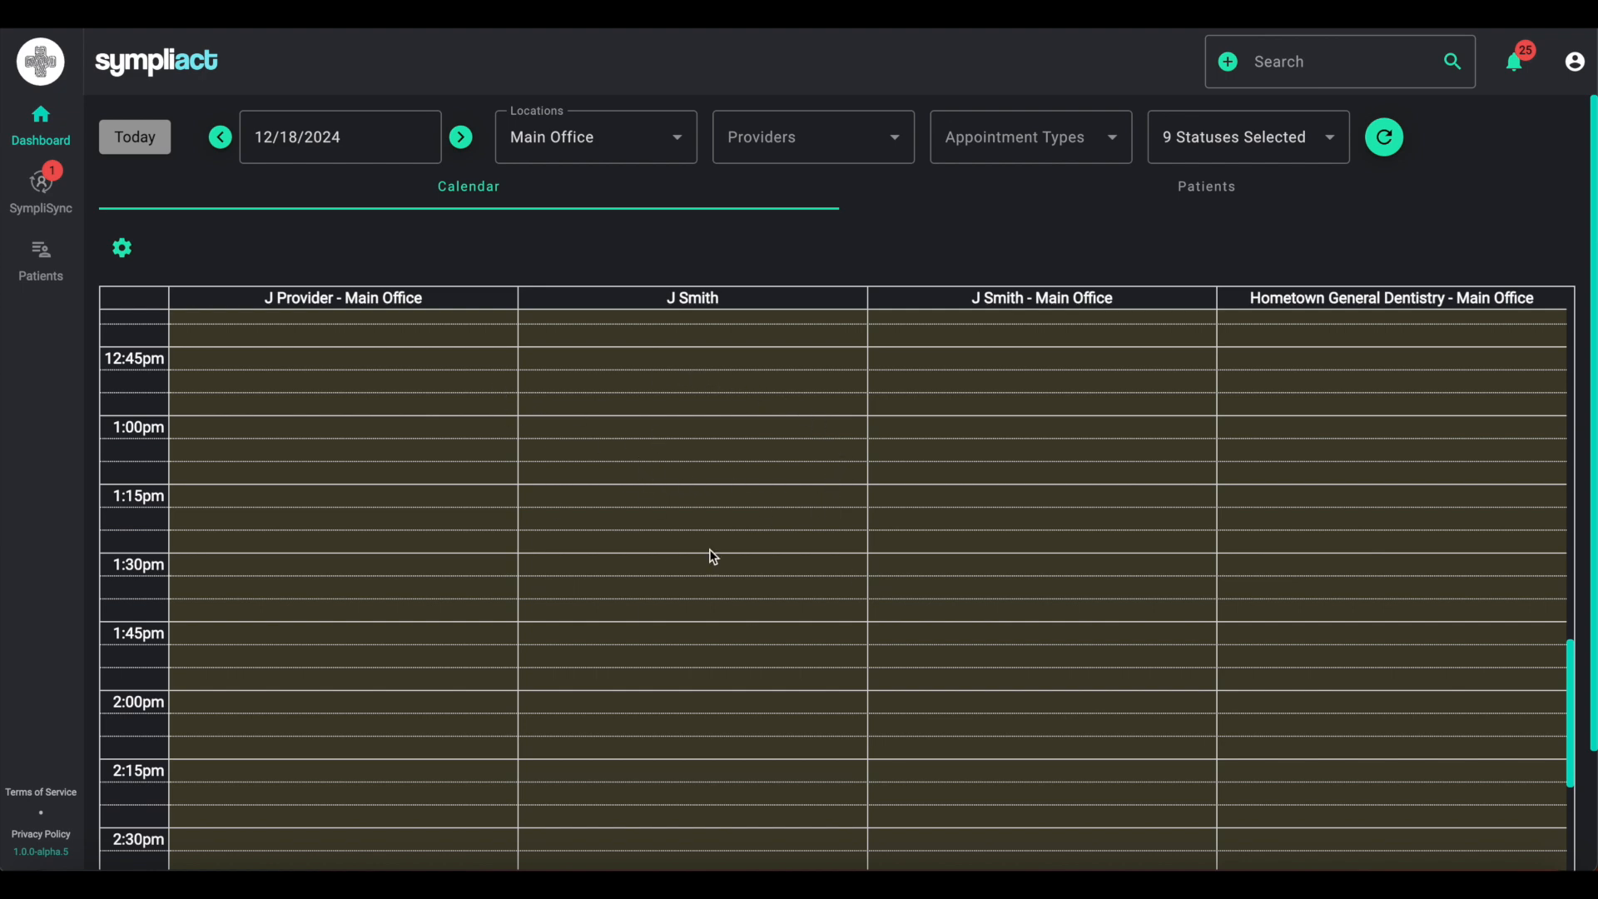
- Set the calendar's time slot duration to 60 mins
{"action": "left_click", "coordinate": [123, 248]}
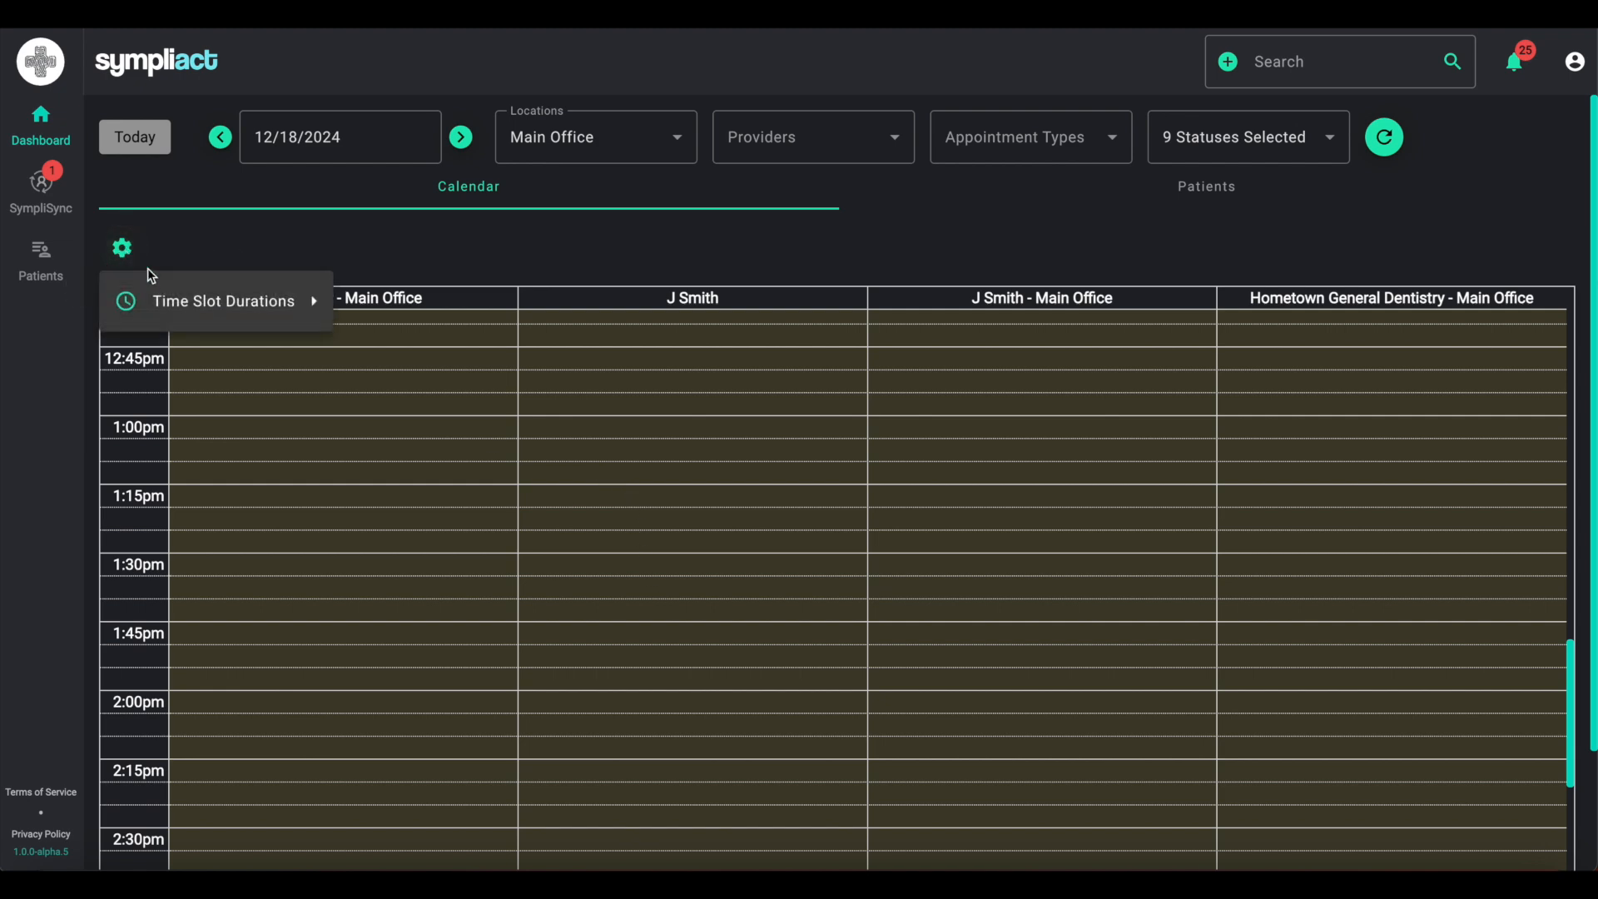
{"action": "mouse_move", "coordinate": [313, 317]}
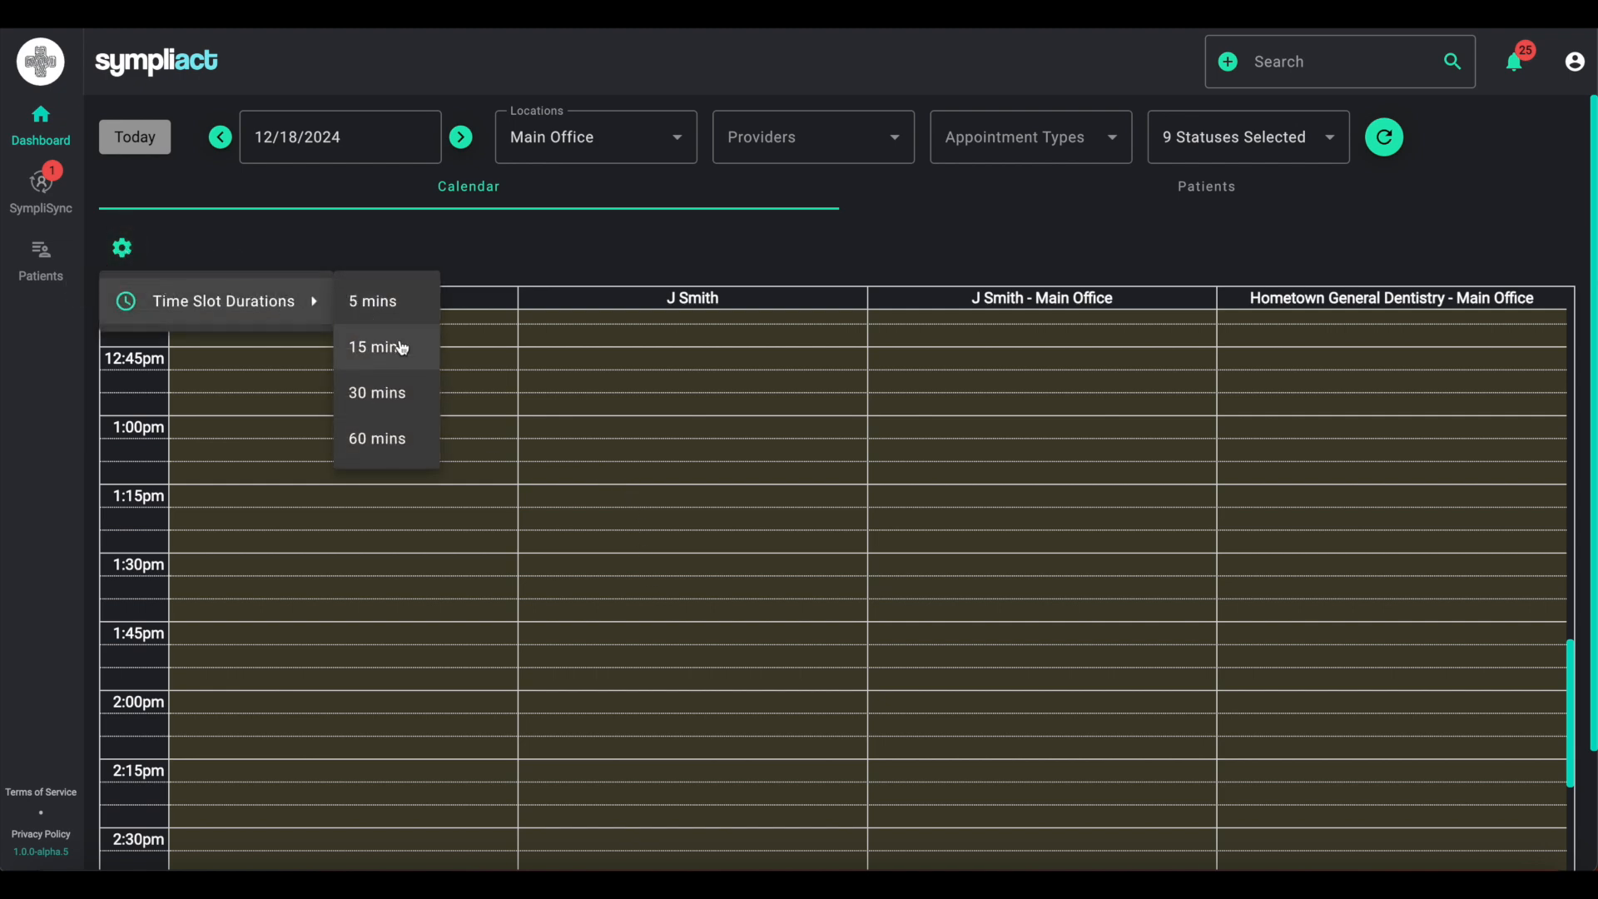
{"action": "left_click", "coordinate": [391, 439]}
{"action": "left_click", "coordinate": [122, 247]}
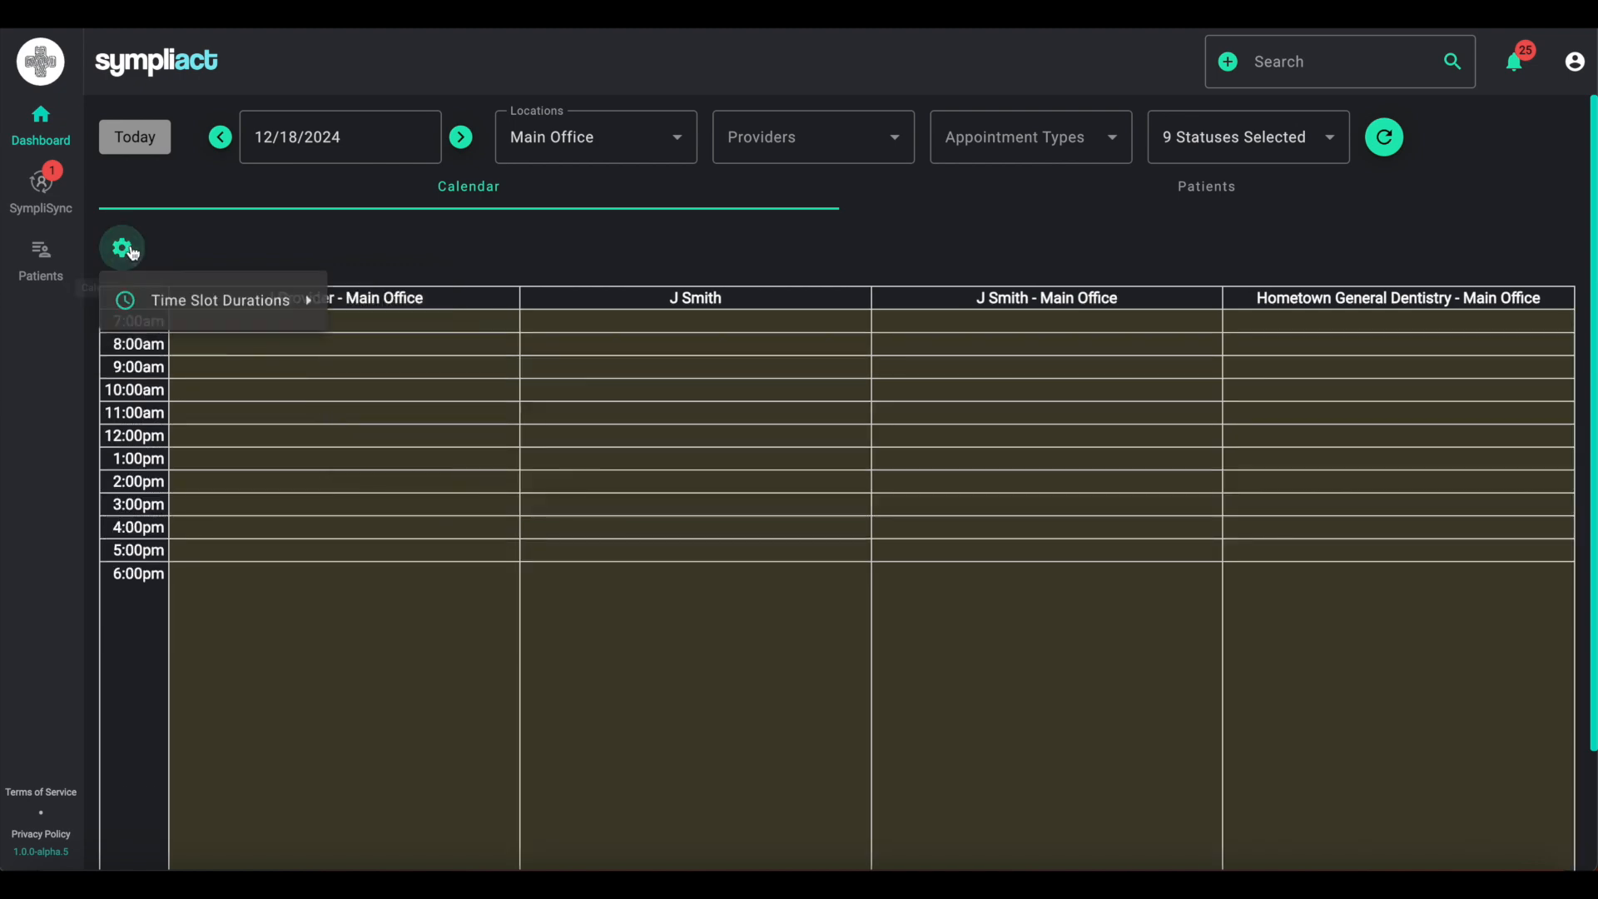
- Show all appointments in the status filter and view the 8:30 AM appointment's details
{"action": "left_click", "coordinate": [1325, 145]}
{"action": "left_click", "coordinate": [1226, 243]}
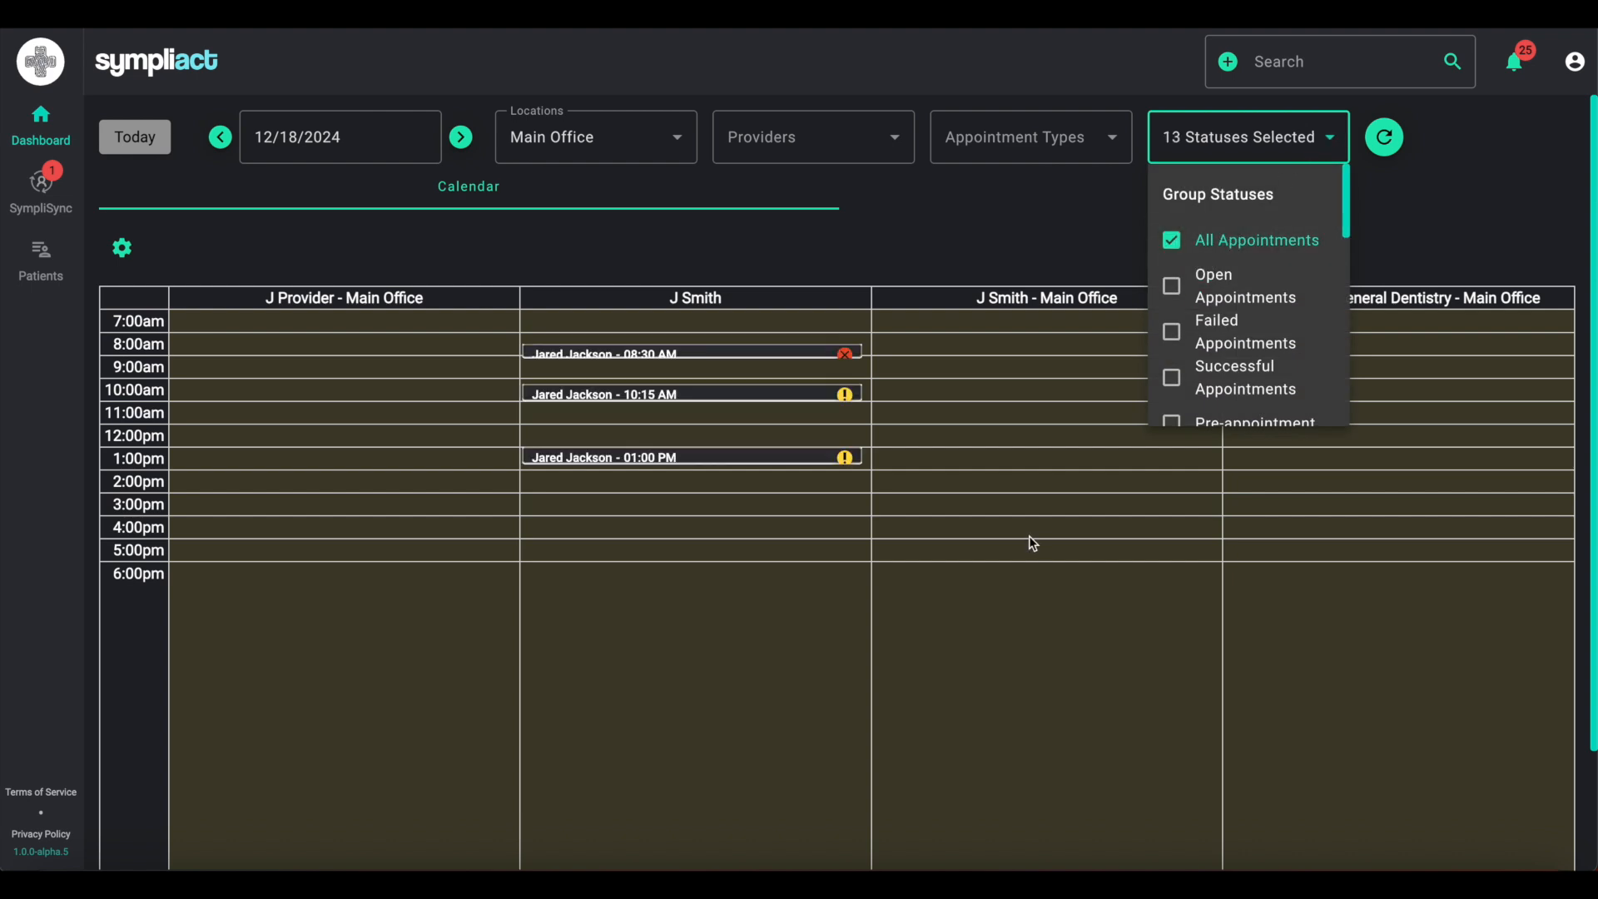
{"action": "left_click", "coordinate": [1008, 473]}
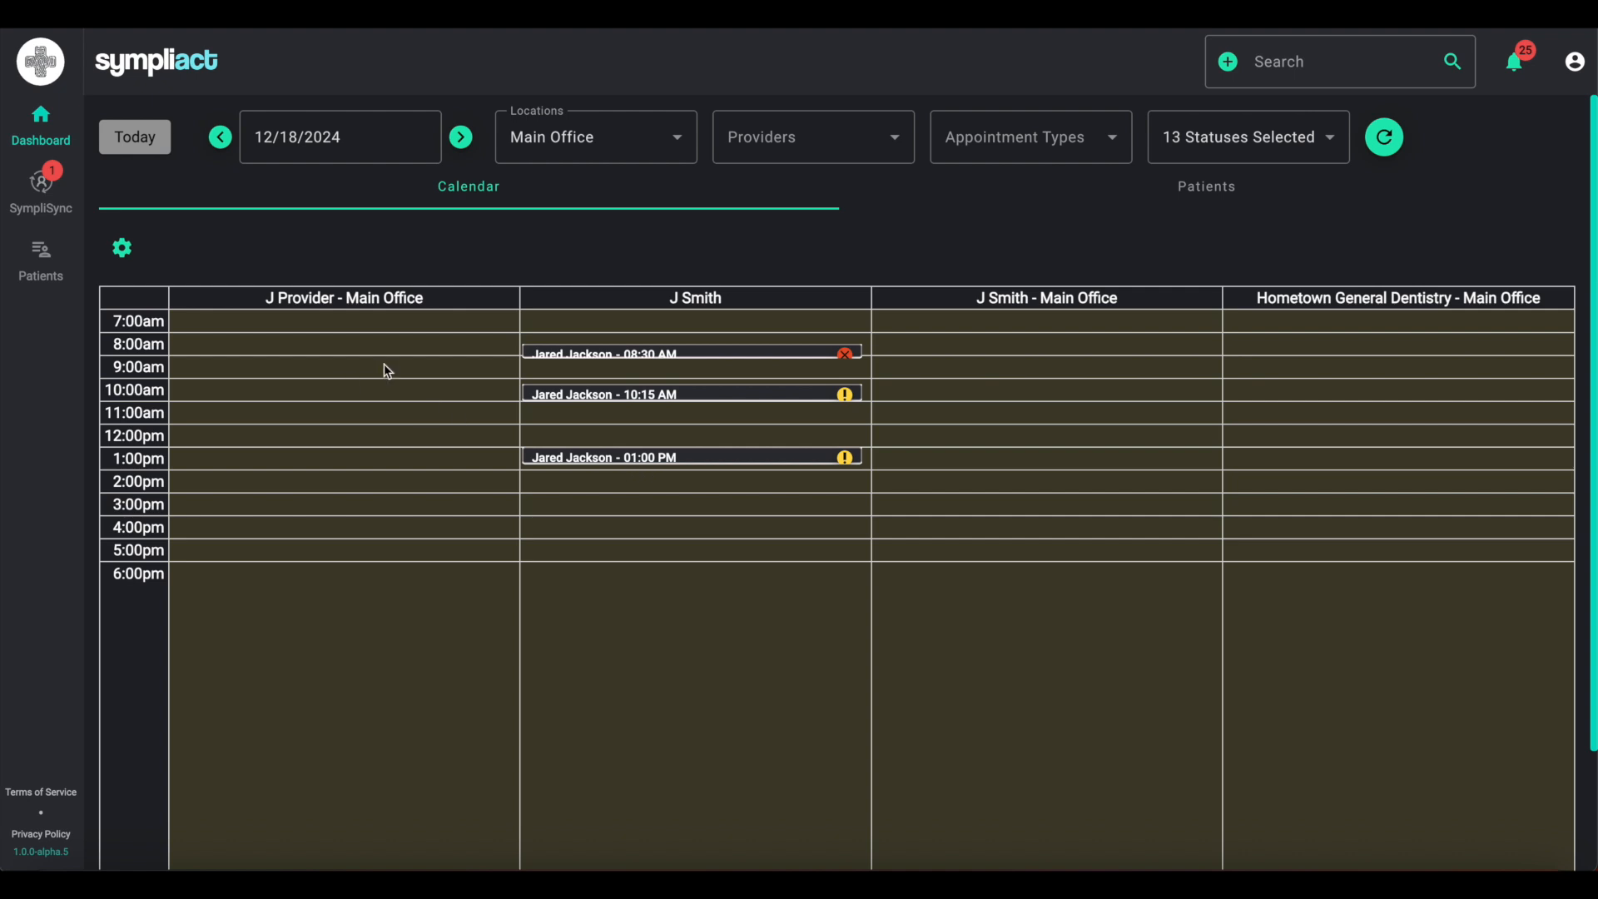
{"action": "left_click", "coordinate": [777, 353]}
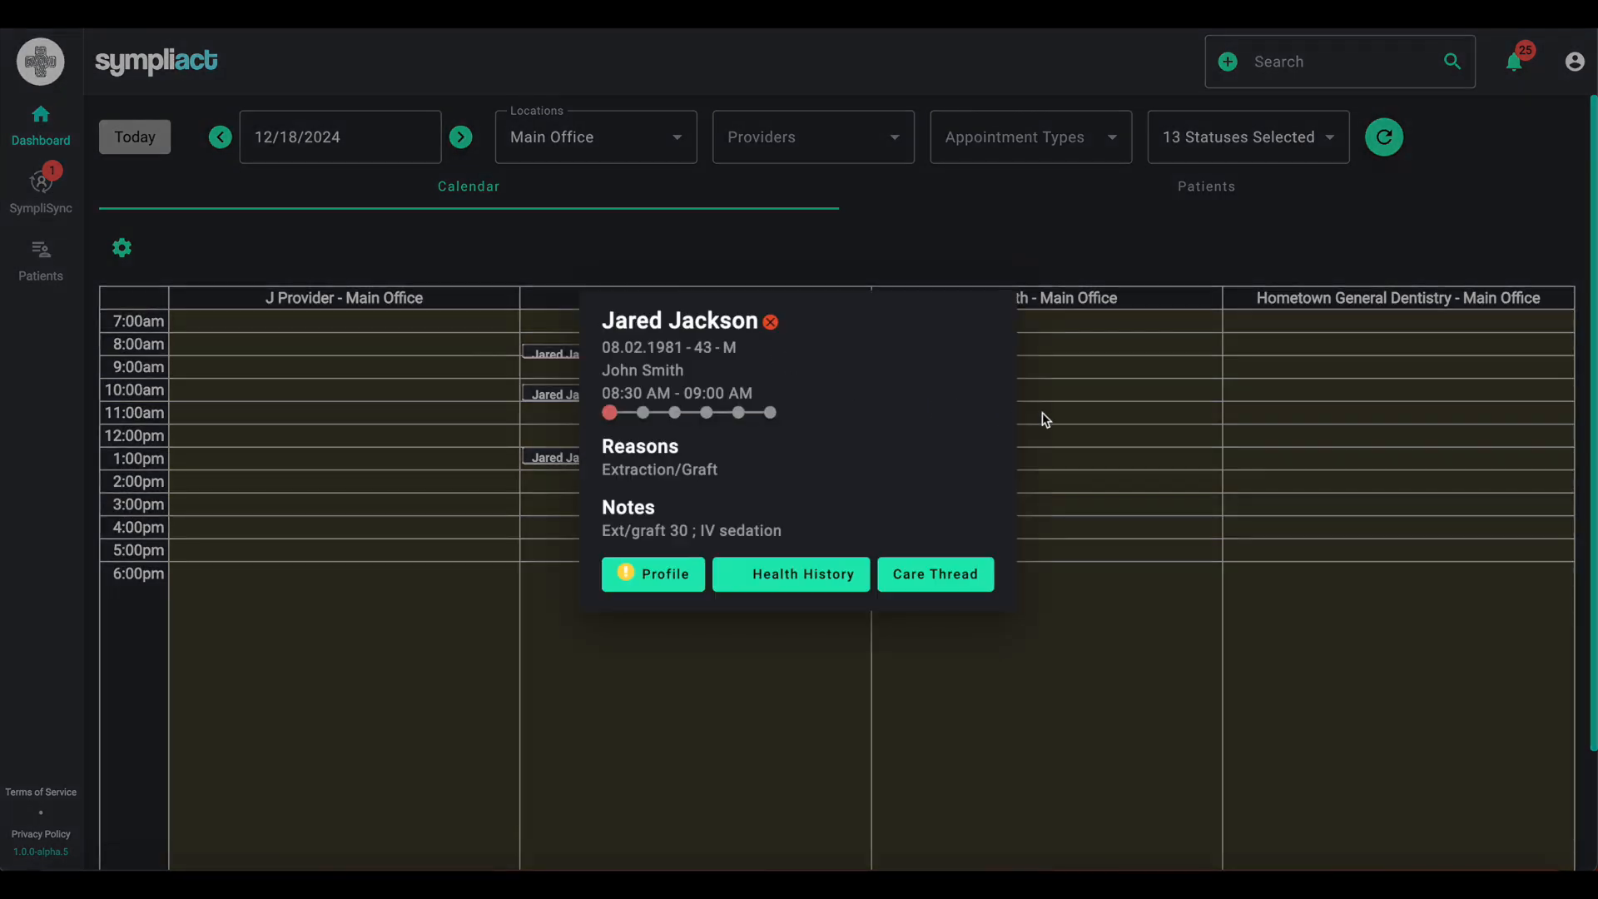
{"action": "left_click", "coordinate": [1101, 412]}
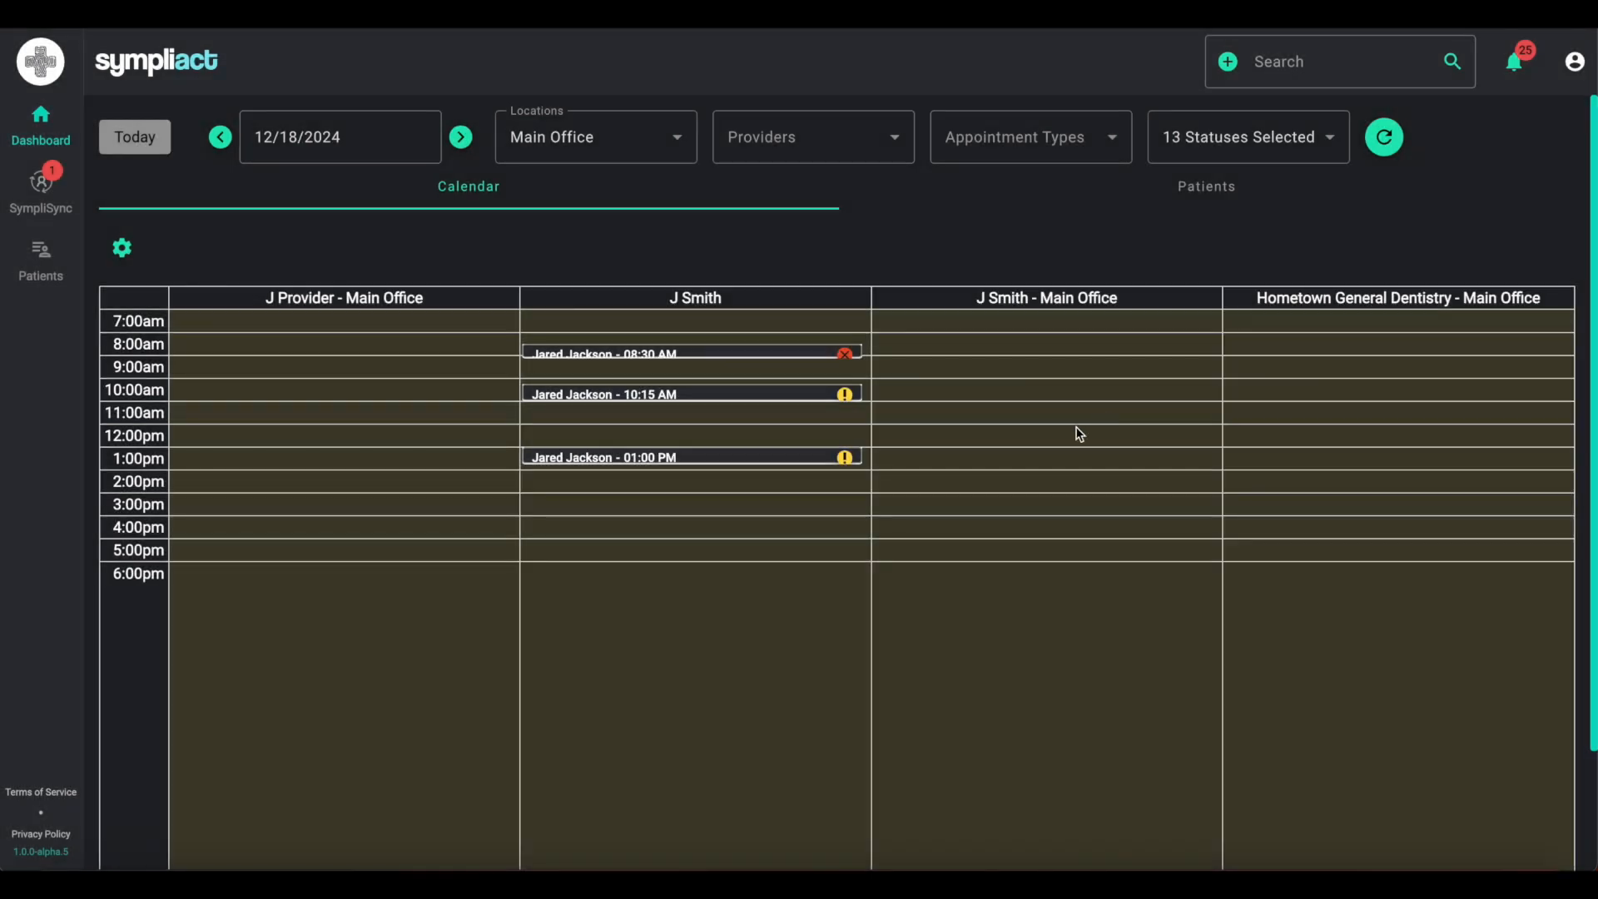
- Filter the calendar to show only Successful Appointments
{"action": "left_click", "coordinate": [1332, 143]}
{"action": "left_click", "coordinate": [1172, 378]}
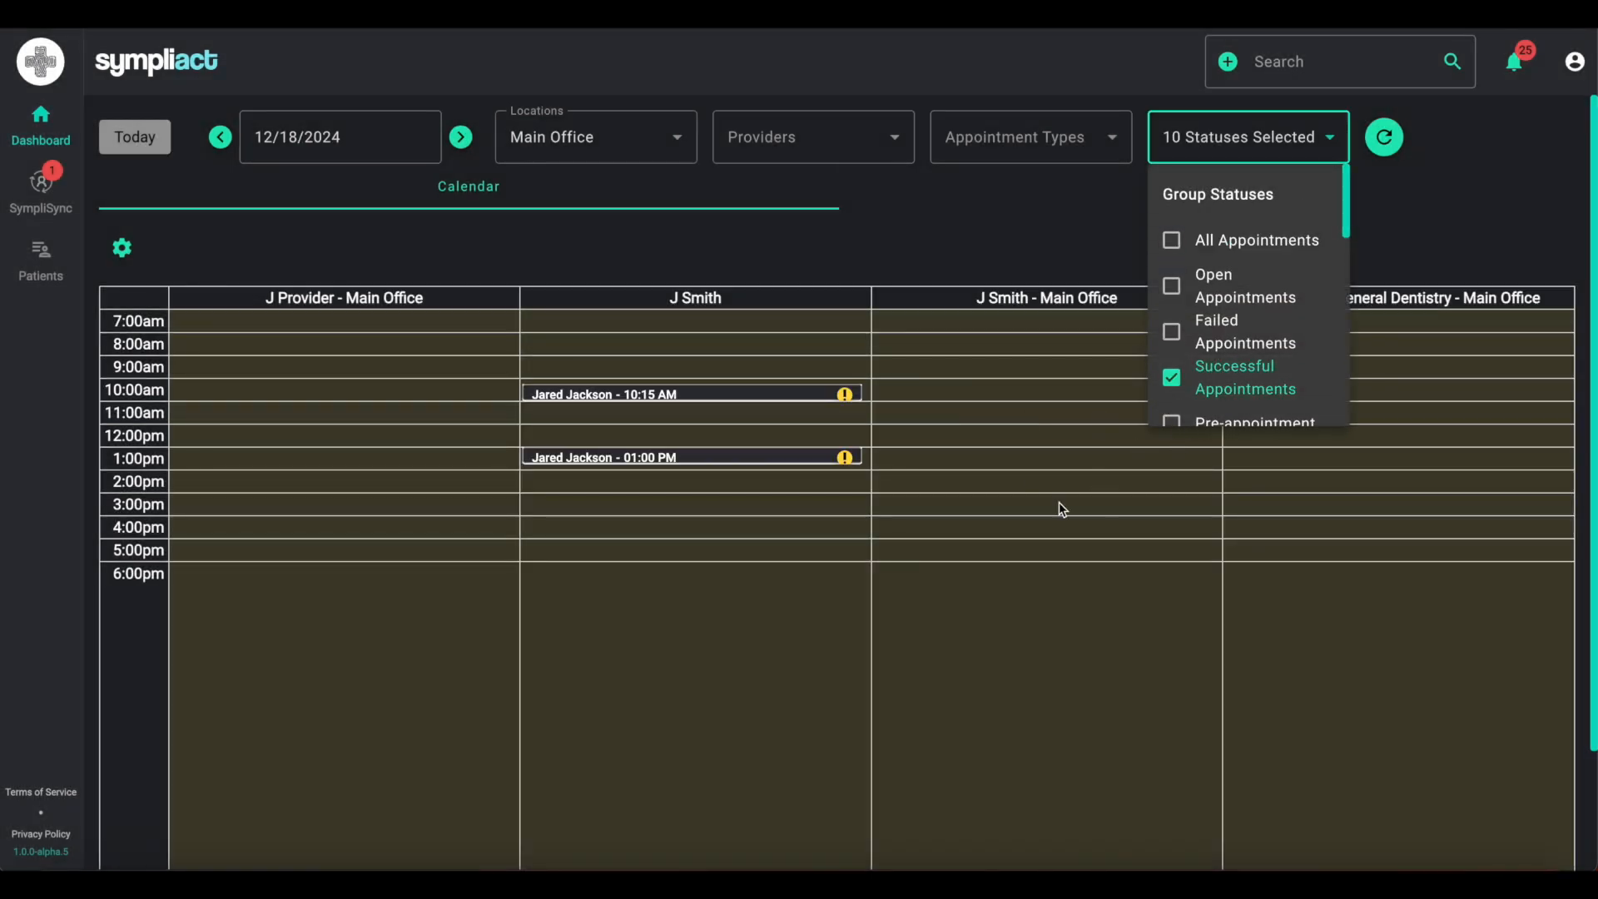
{"action": "left_click", "coordinate": [1035, 453]}
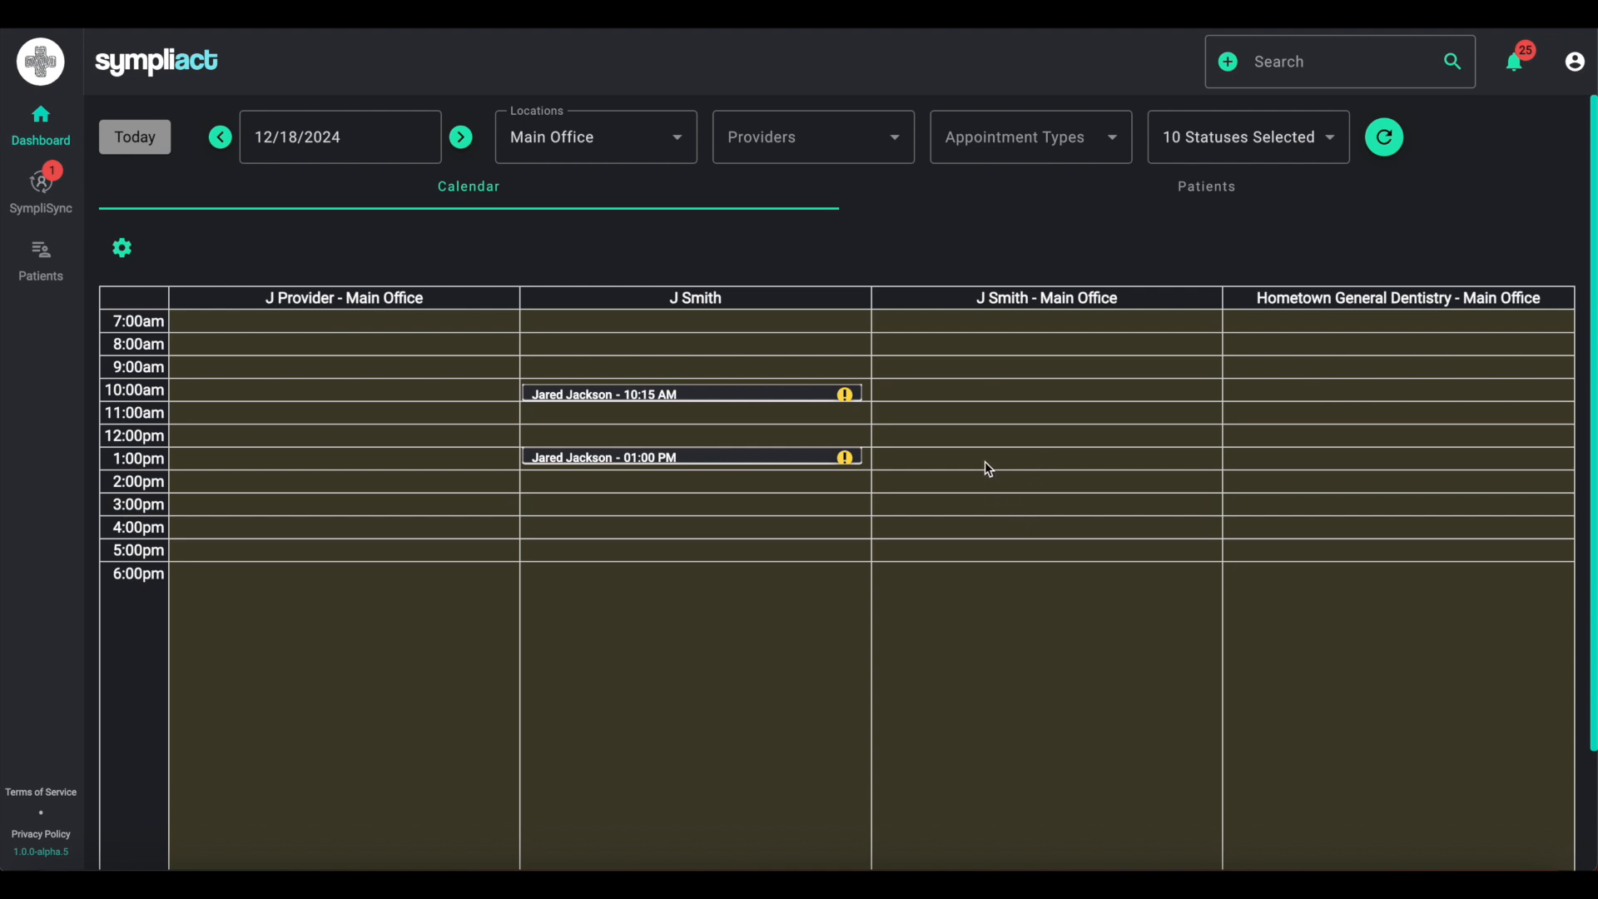
- Set the calendar's time slot duration to 30 mins
{"action": "left_click", "coordinate": [122, 248]}
{"action": "mouse_move", "coordinate": [258, 311]}
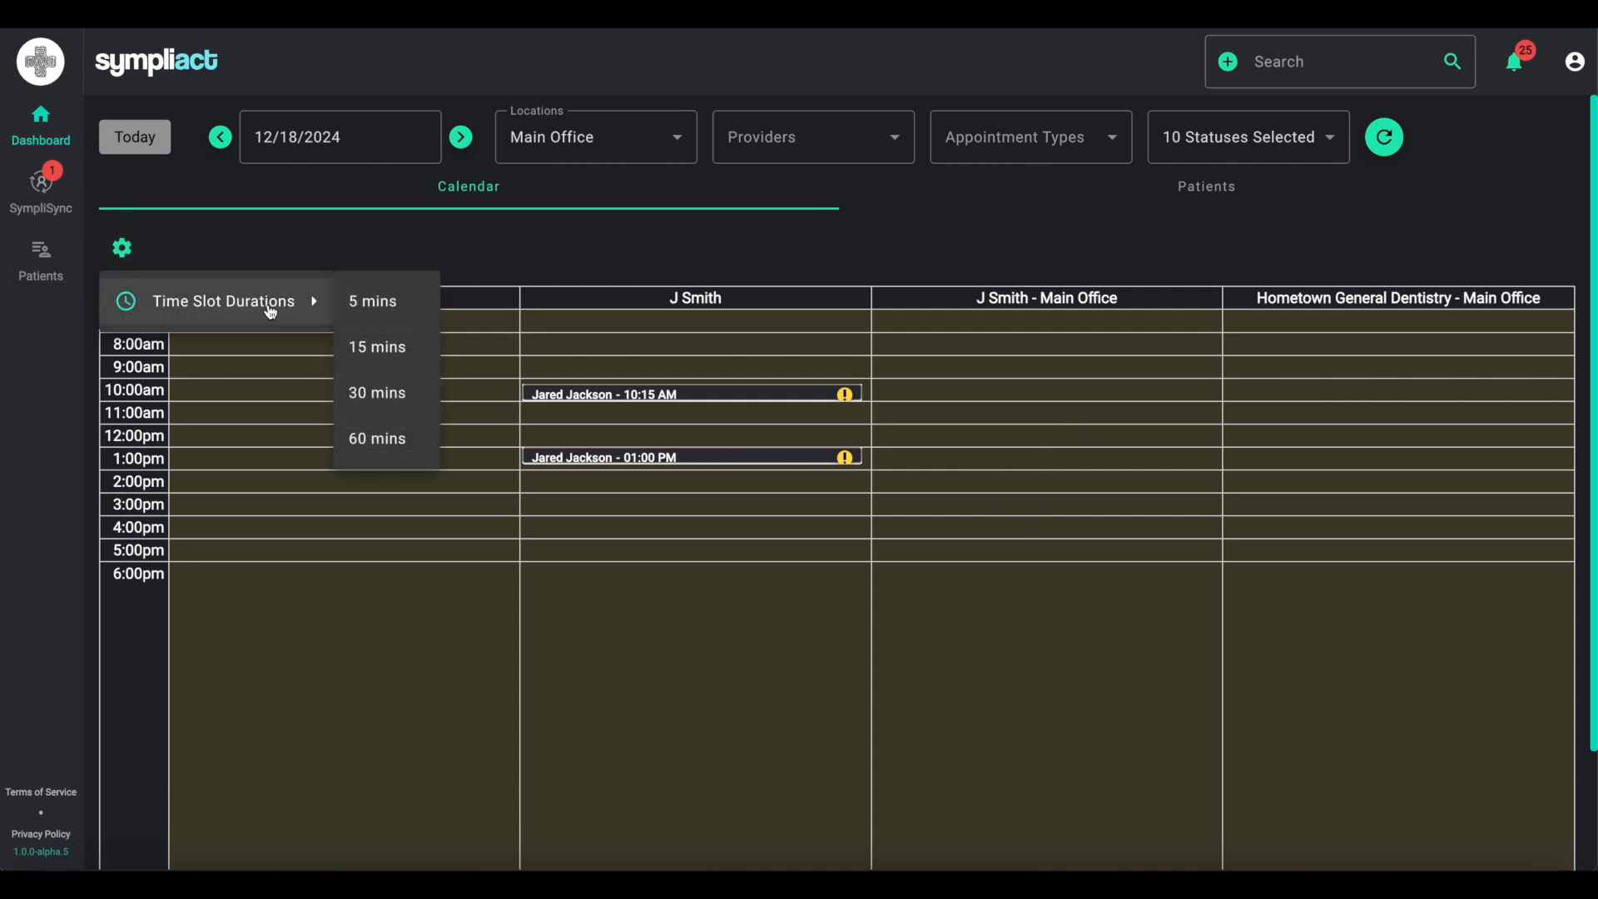
{"action": "left_click", "coordinate": [367, 392]}
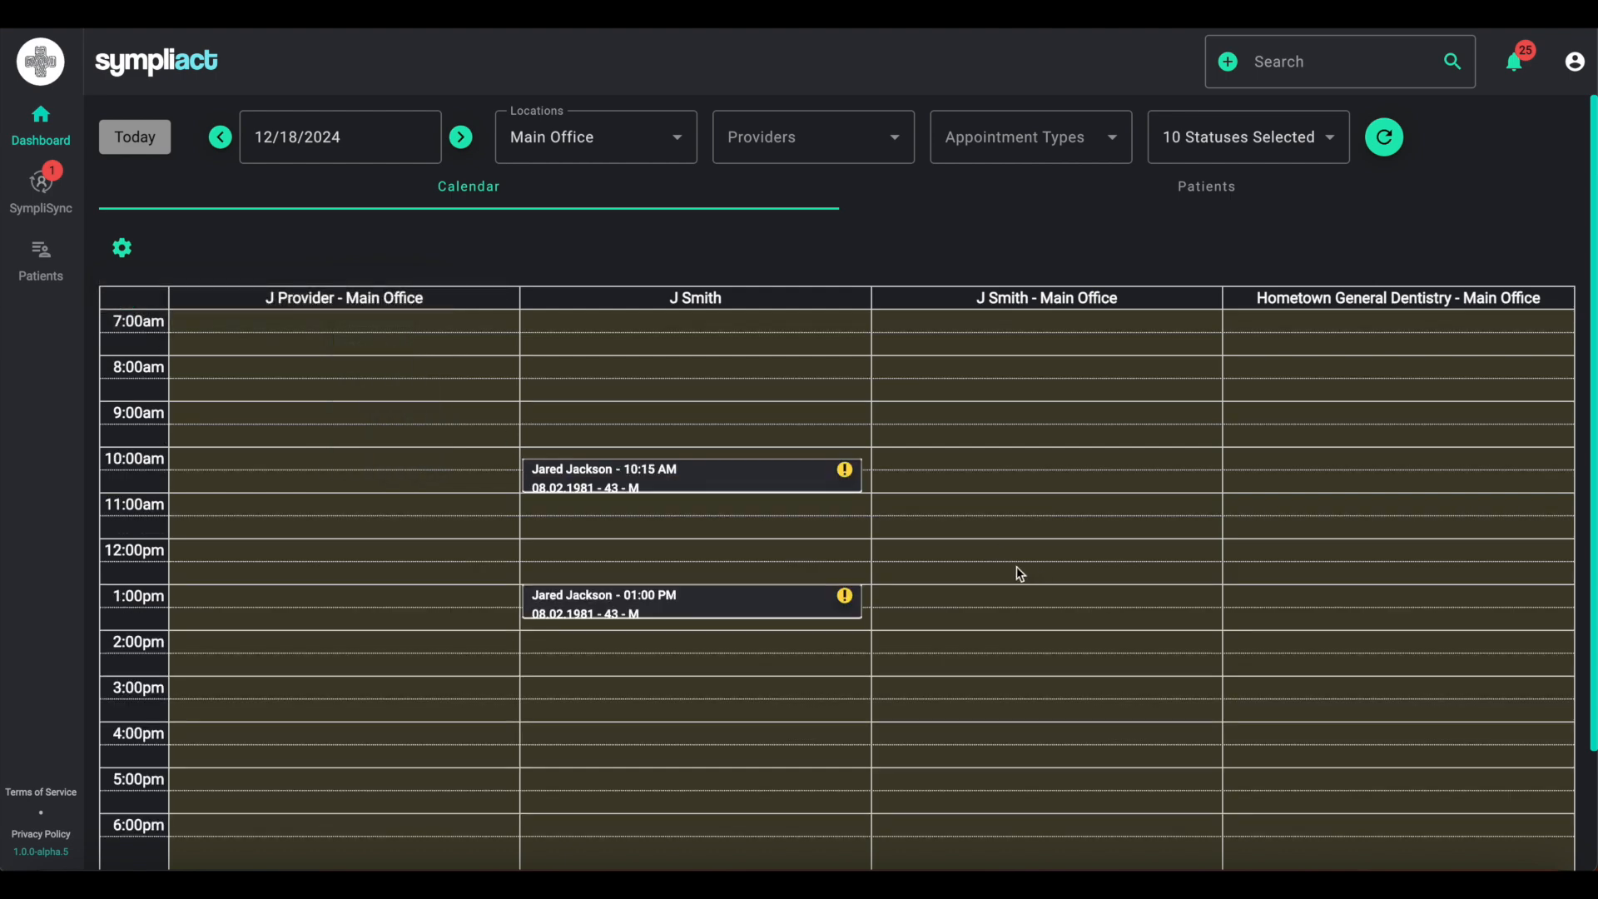
- Set the calendar's time slot duration back to 5 mins
{"action": "scroll", "coordinate": [1045, 654], "scroll_direction": "down", "scroll_amount": 2}
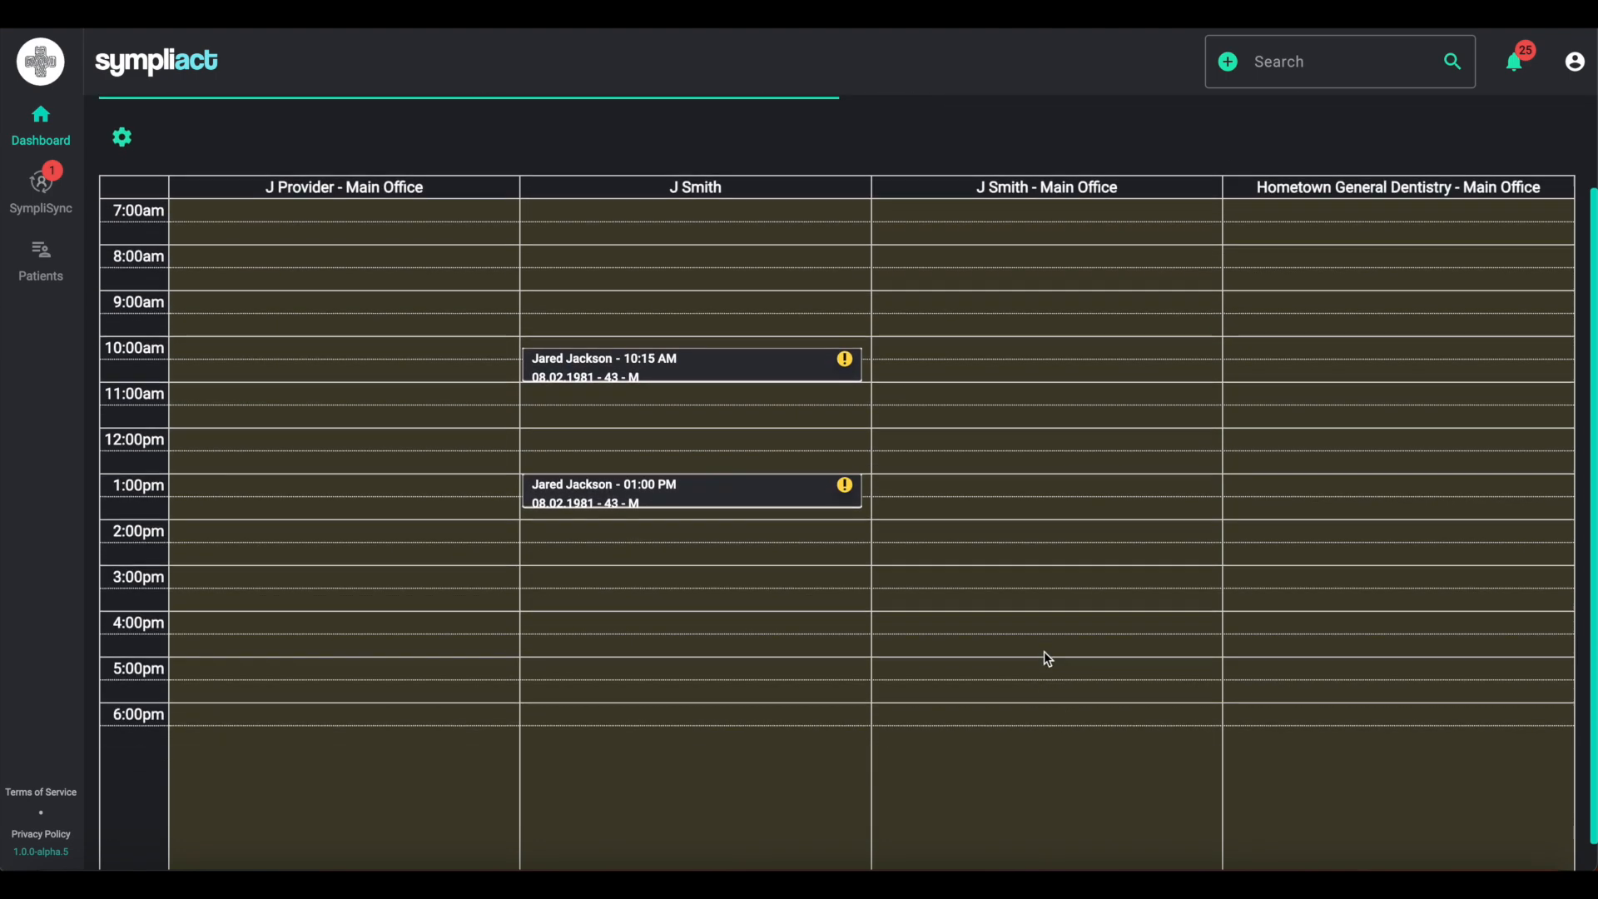
{"action": "scroll", "coordinate": [1047, 656], "scroll_direction": "up", "scroll_amount": 2}
{"action": "scroll", "coordinate": [1050, 660], "scroll_direction": "down", "scroll_amount": 2}
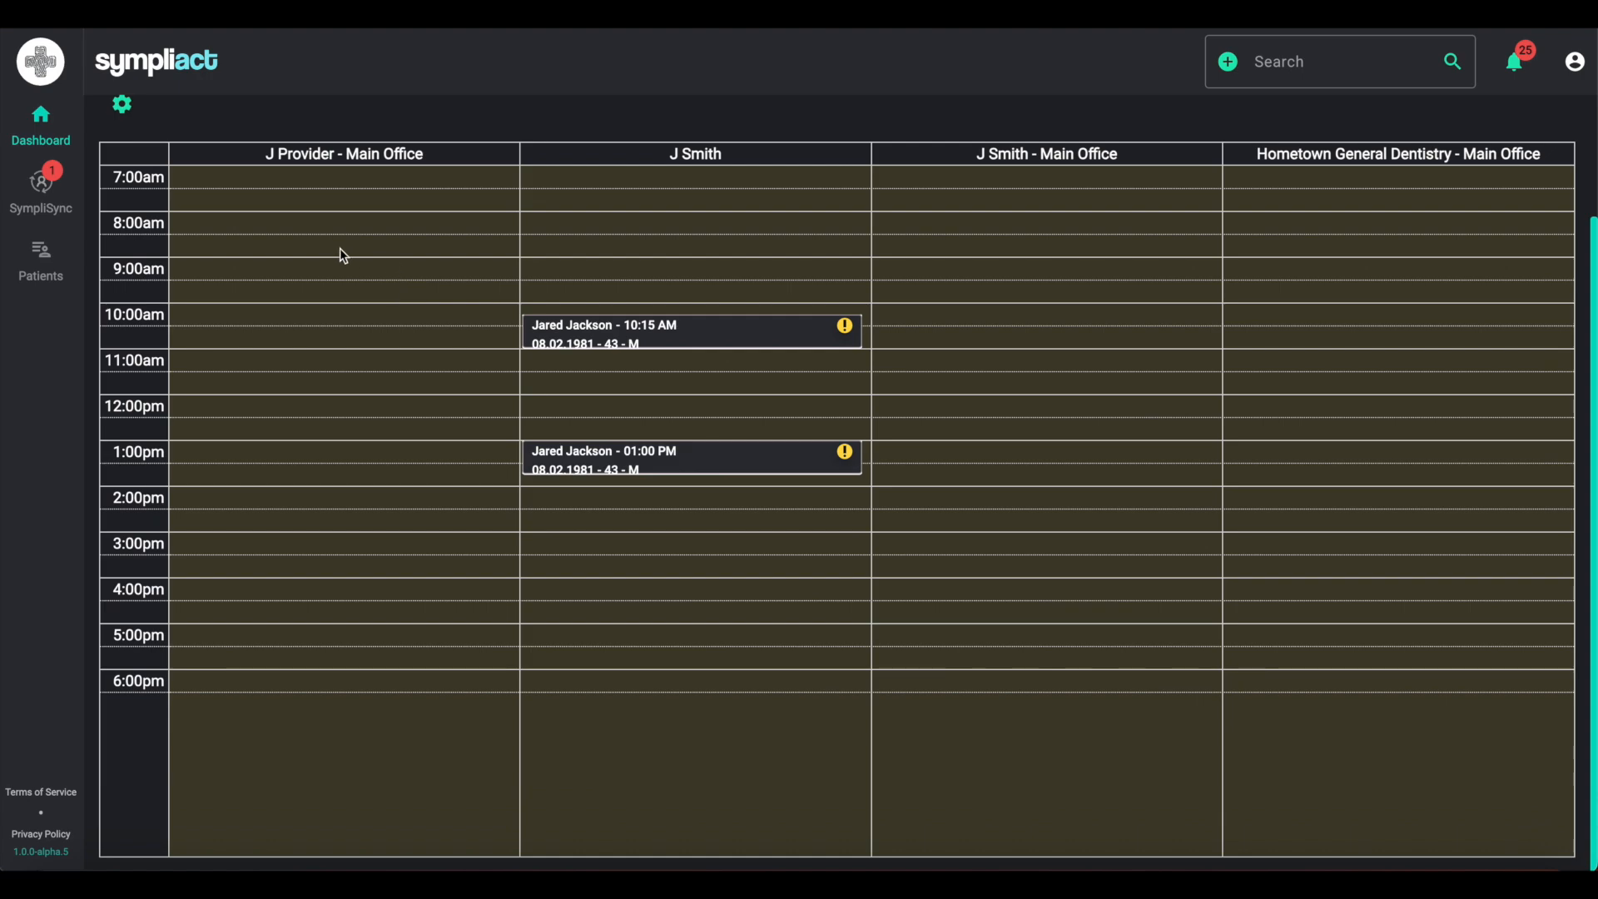
{"action": "left_click", "coordinate": [123, 106]}
{"action": "left_click", "coordinate": [341, 156]}
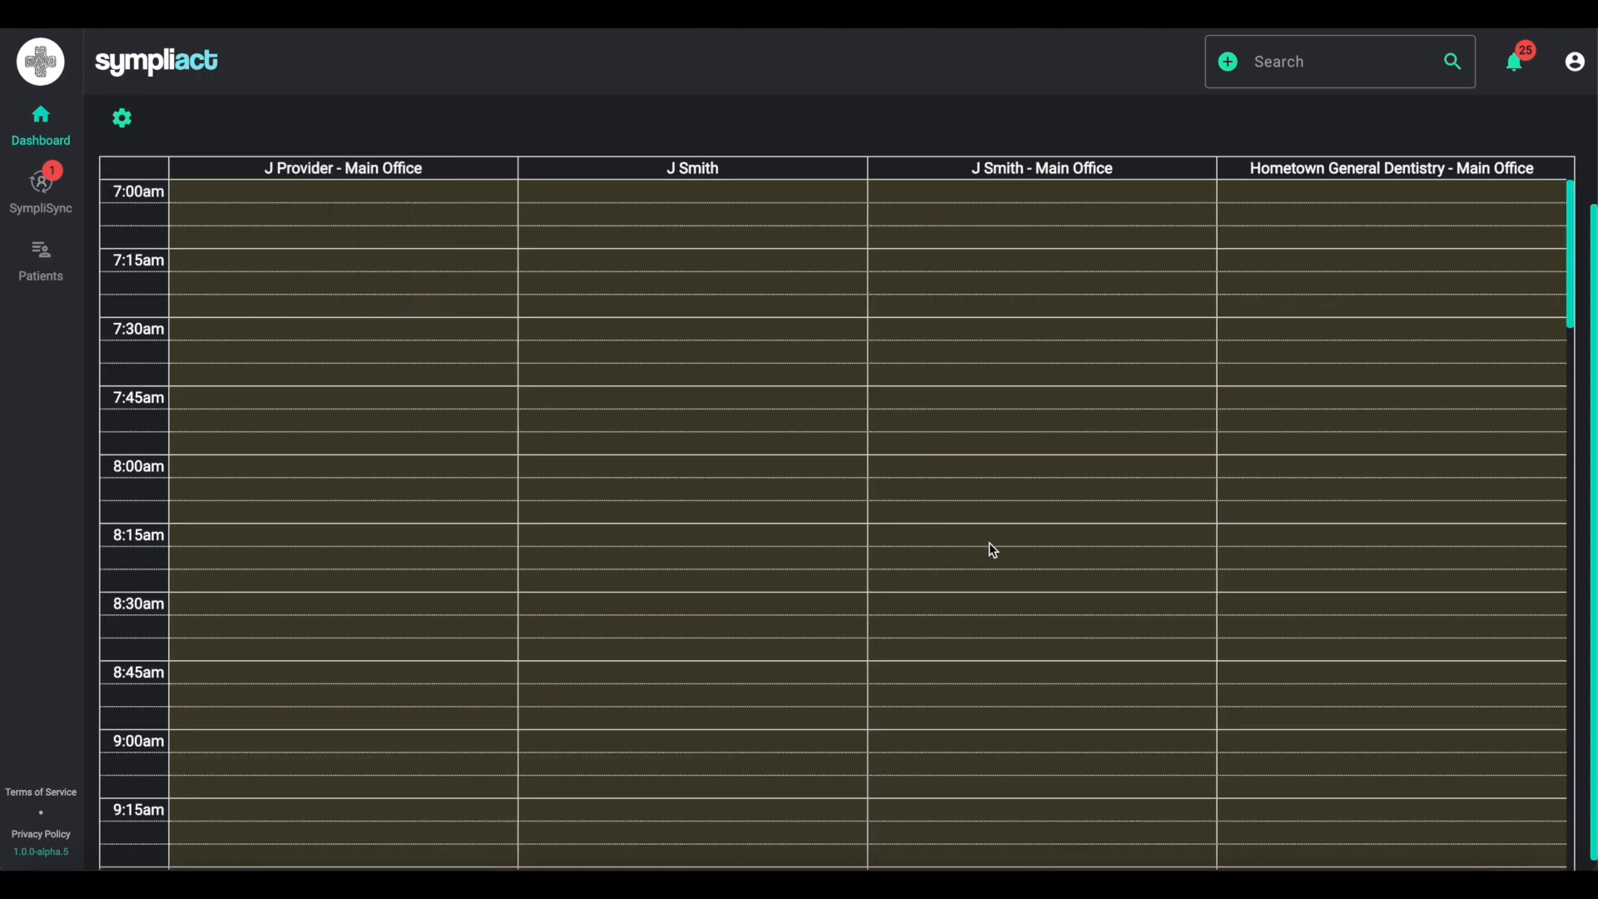
{"action": "scroll", "coordinate": [990, 544], "scroll_direction": "down", "scroll_amount": 10}
{"action": "scroll", "coordinate": [991, 544], "scroll_direction": "down", "scroll_amount": 1}
{"action": "scroll", "coordinate": [990, 543], "scroll_direction": "down", "scroll_amount": 8}
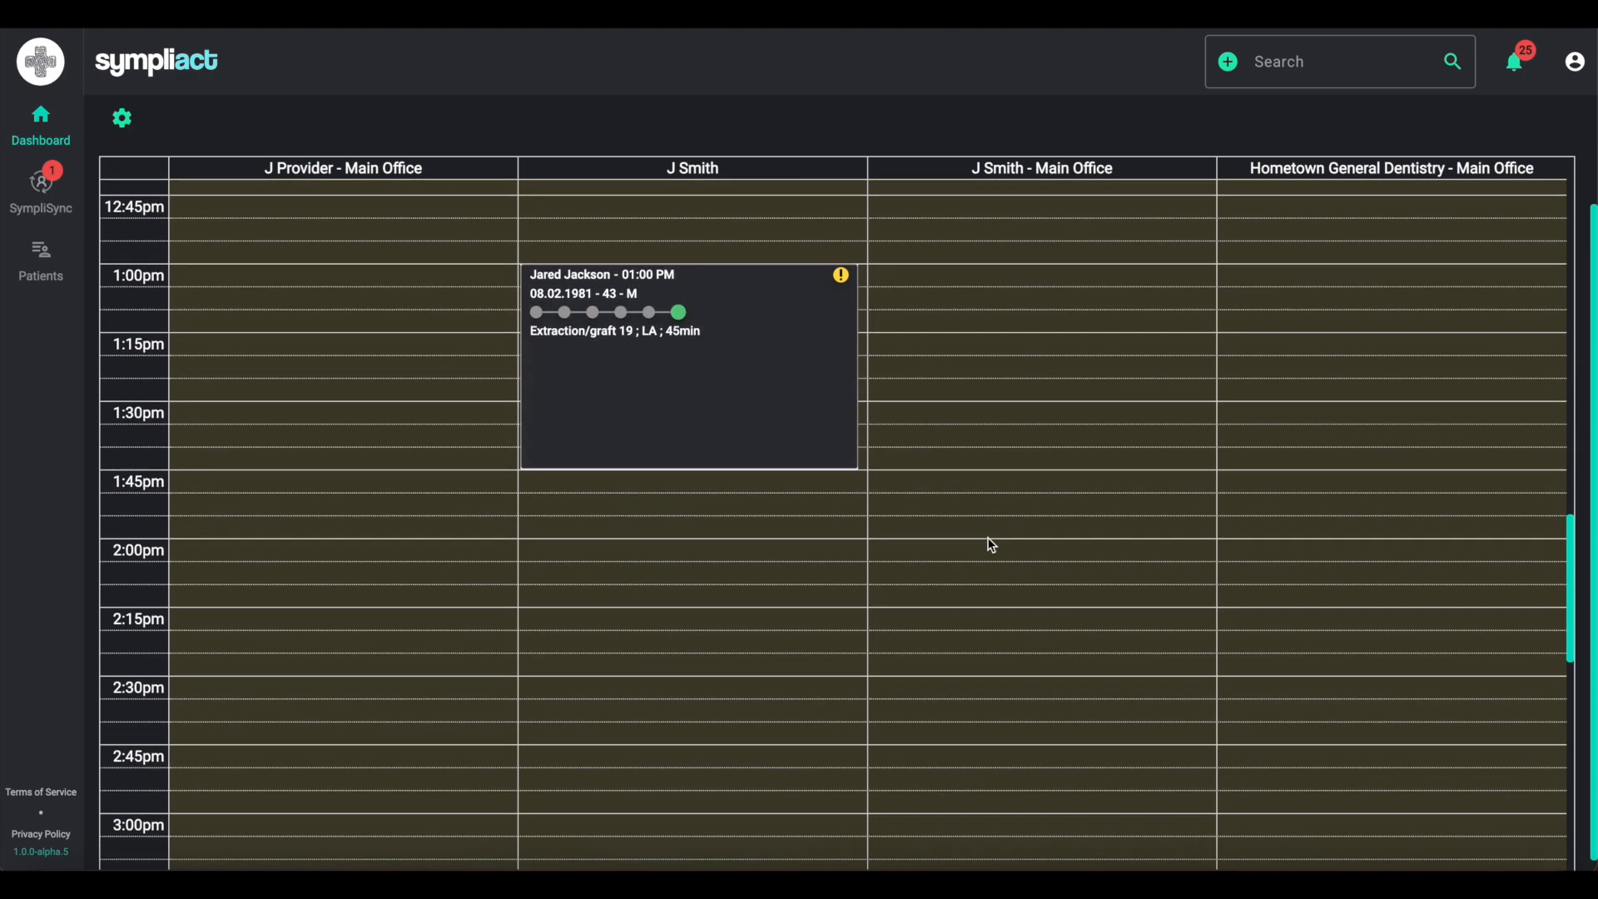
{"action": "scroll", "coordinate": [987, 521], "scroll_direction": "up", "scroll_amount": 18}
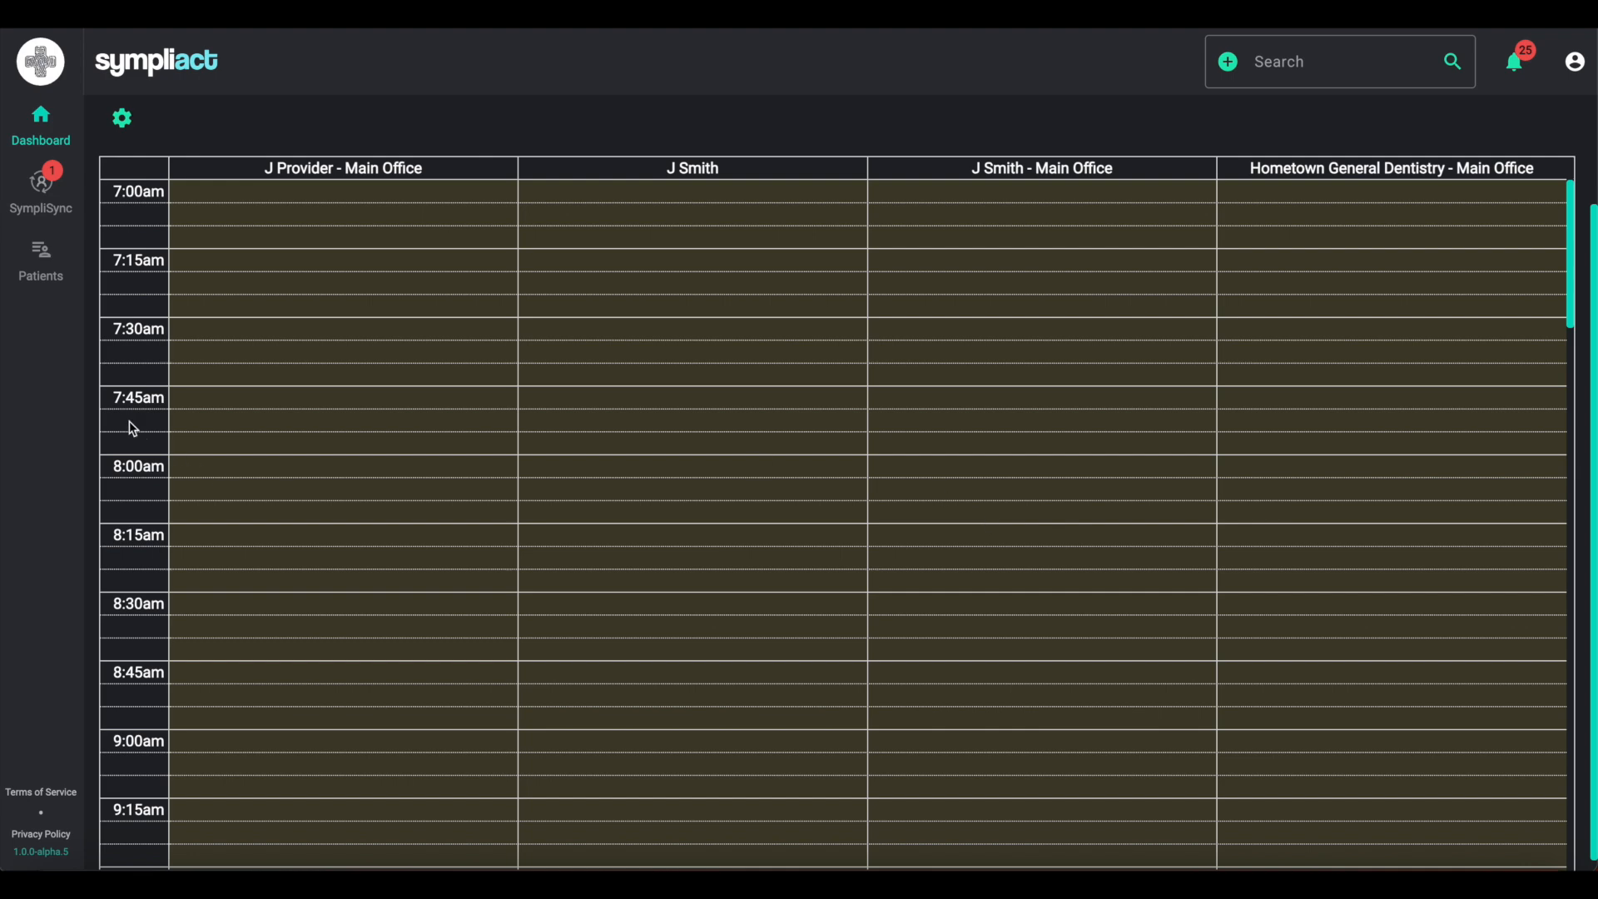
{"action": "scroll", "coordinate": [133, 430], "scroll_direction": "up", "scroll_amount": 2}
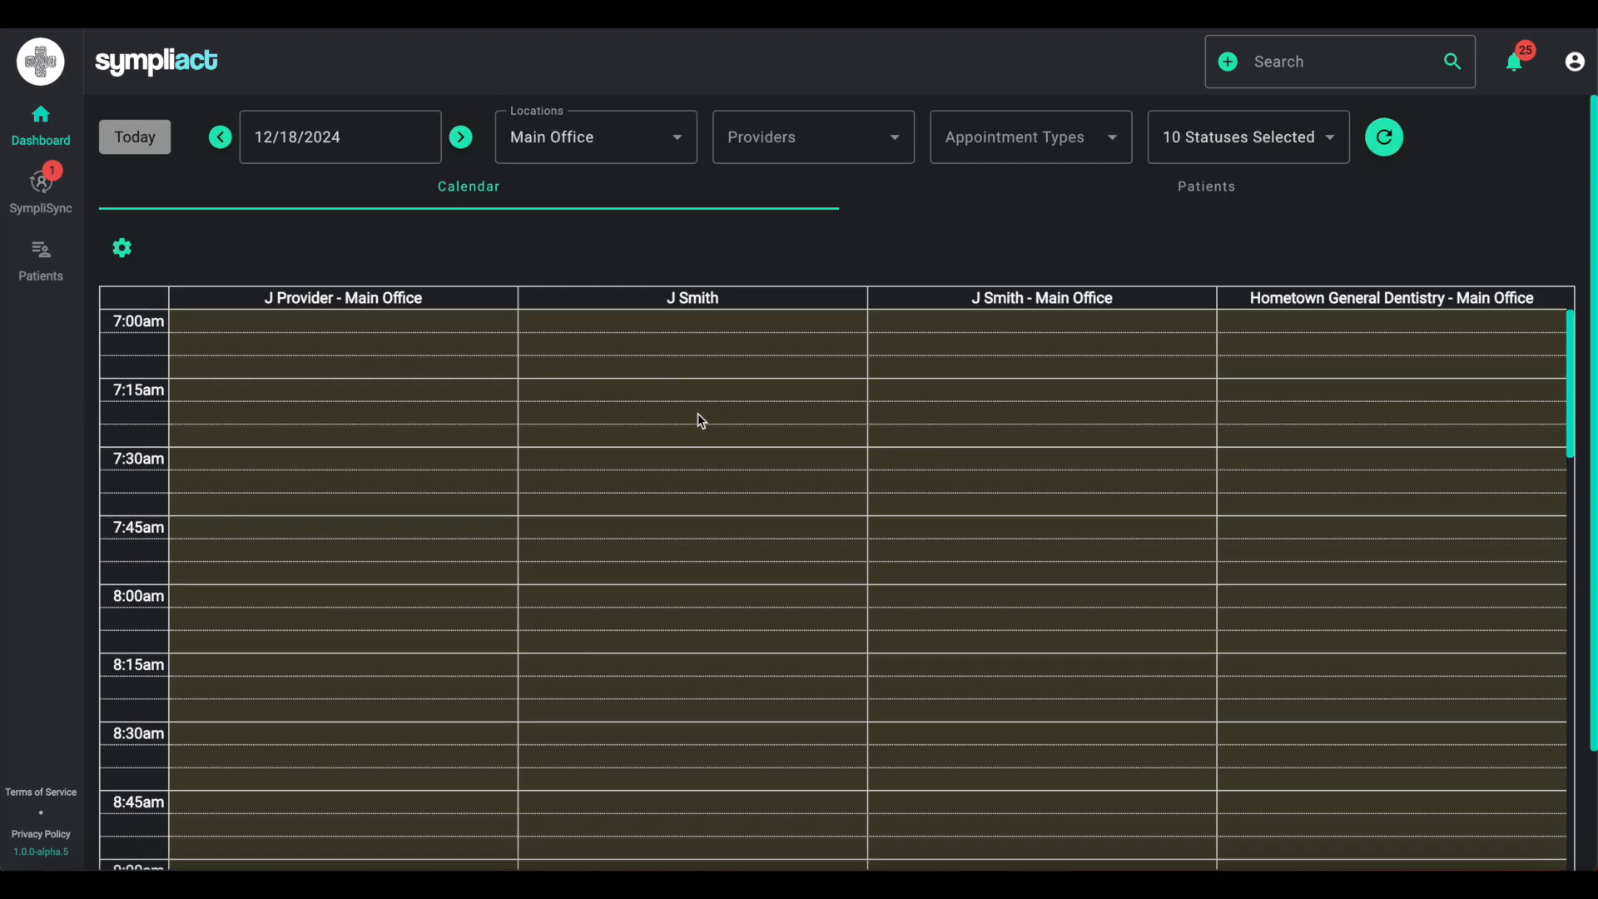
- Filter the calendar by each provider in turn, then clear the provider selection
{"action": "left_click", "coordinate": [897, 141]}
{"action": "left_click", "coordinate": [822, 191]}
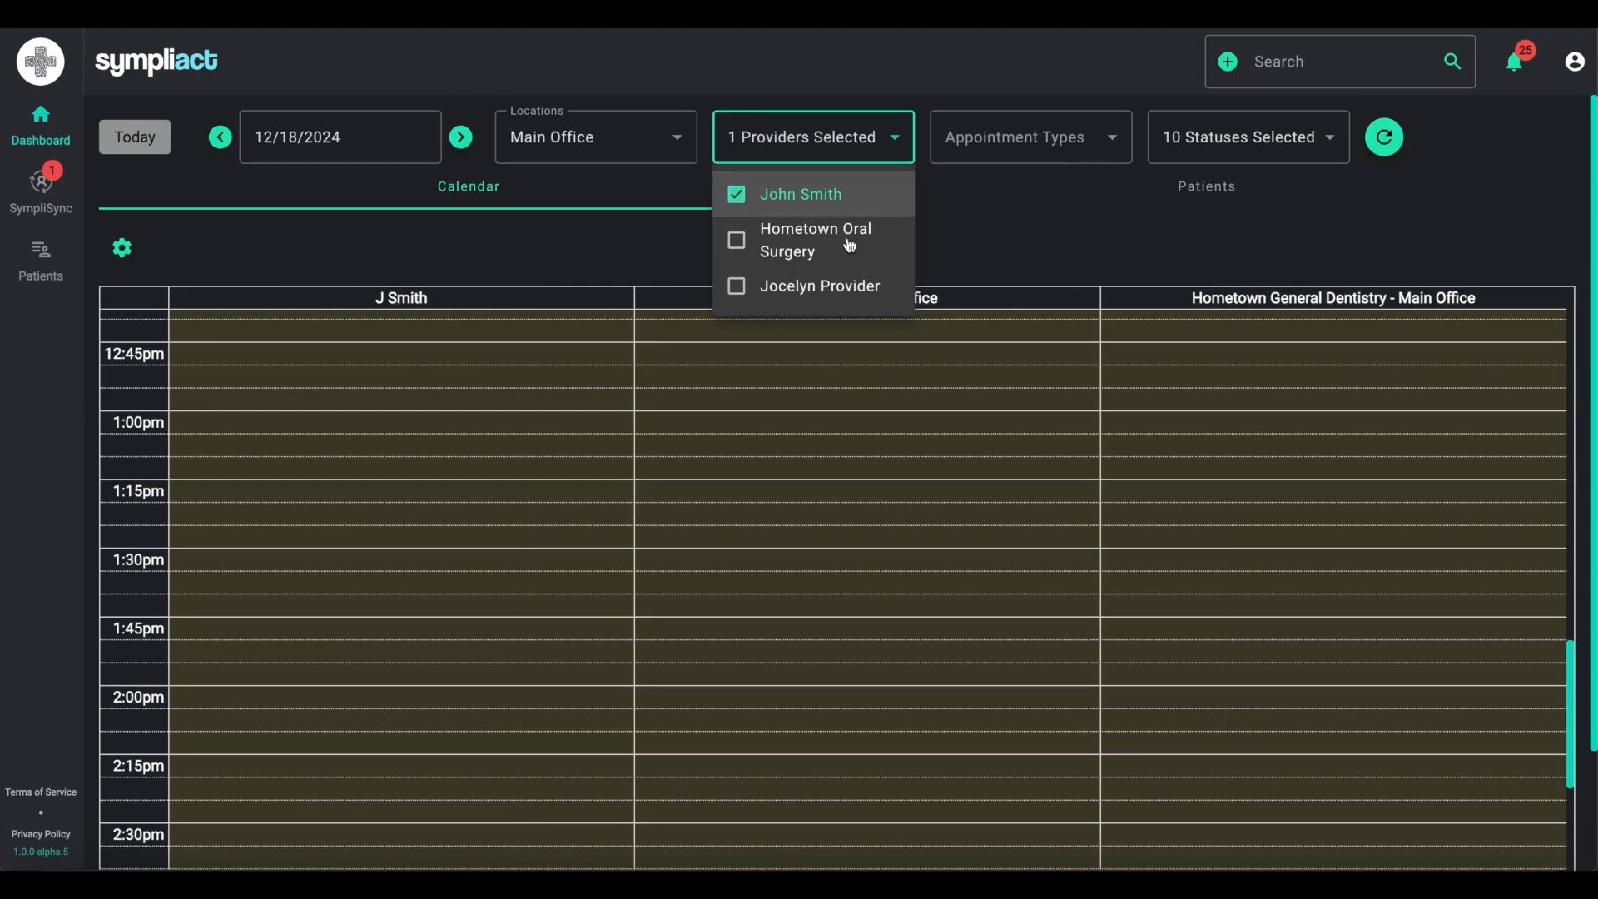
{"action": "left_click", "coordinate": [736, 195]}
{"action": "left_click", "coordinate": [736, 286]}
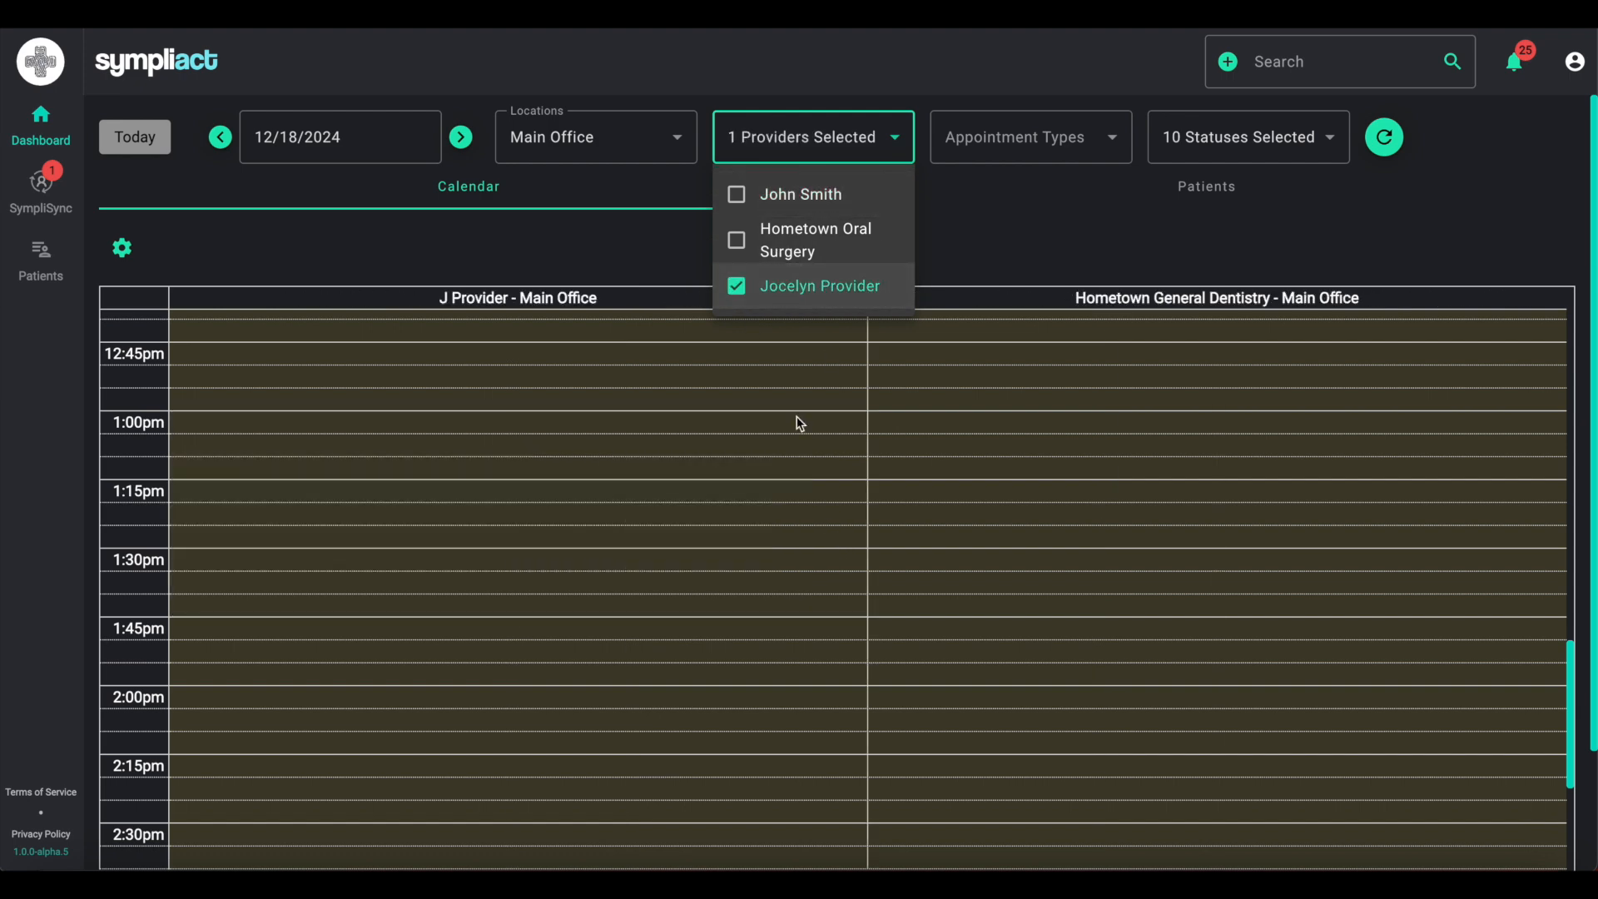
{"action": "left_click", "coordinate": [737, 287]}
{"action": "left_click", "coordinate": [1054, 239]}
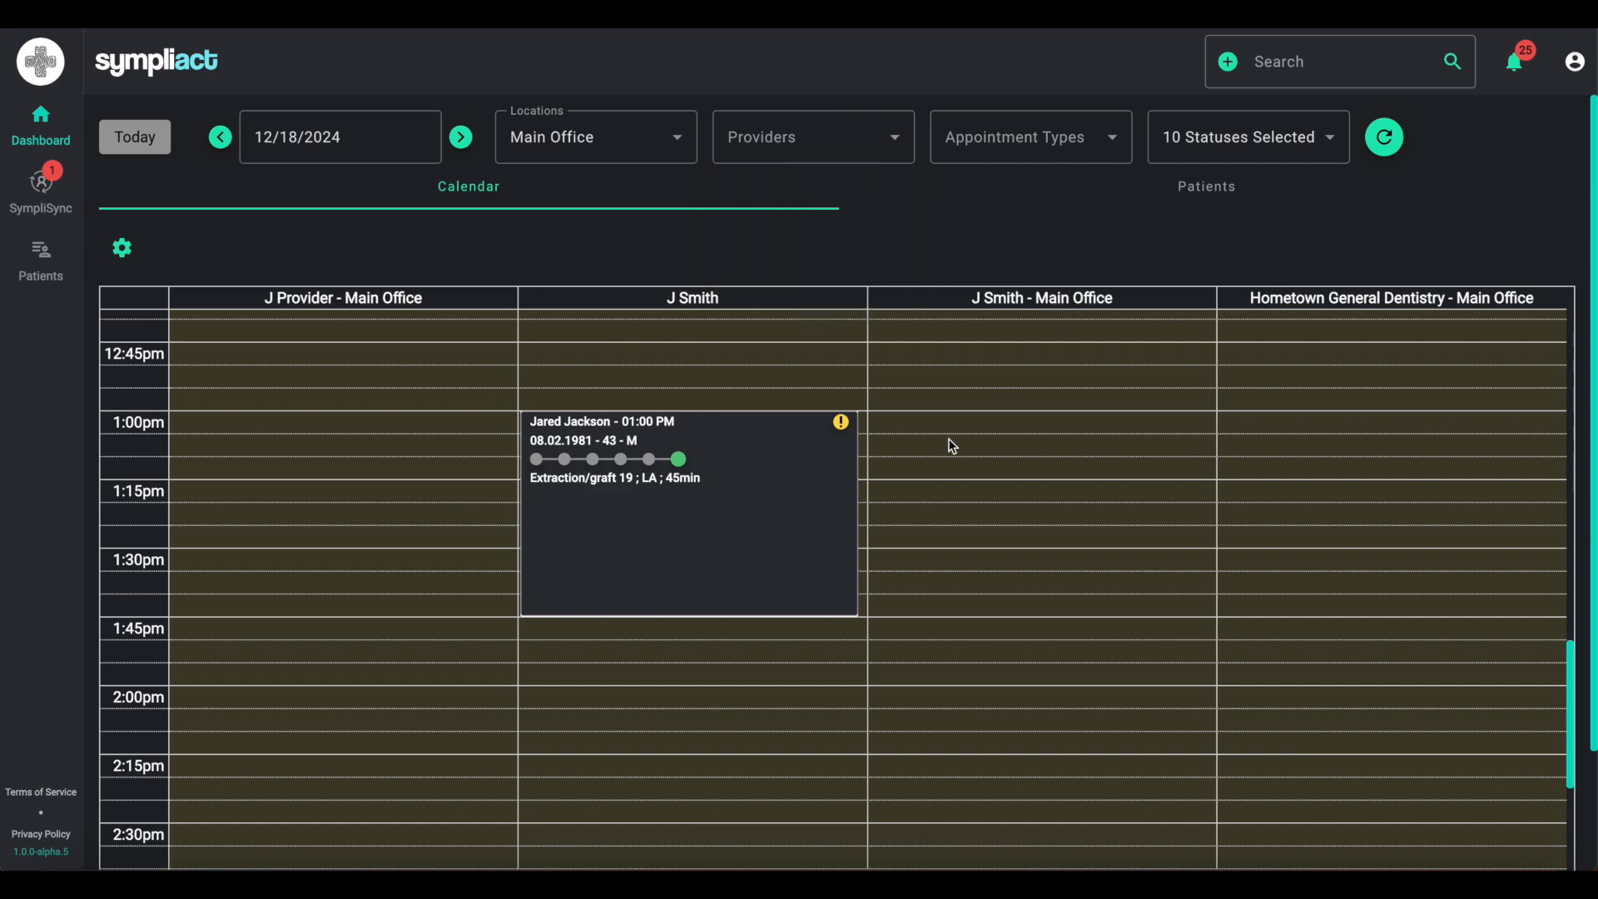